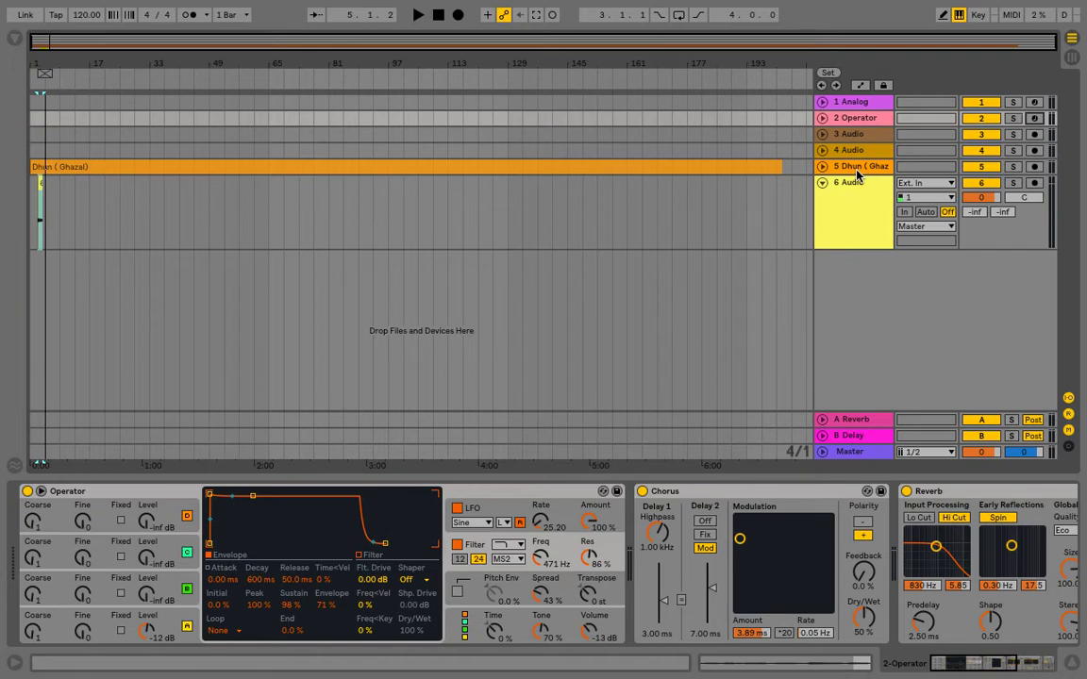
Add a Simpler instrument on a new MIDI track below the 6 Audio track
click(849, 182)
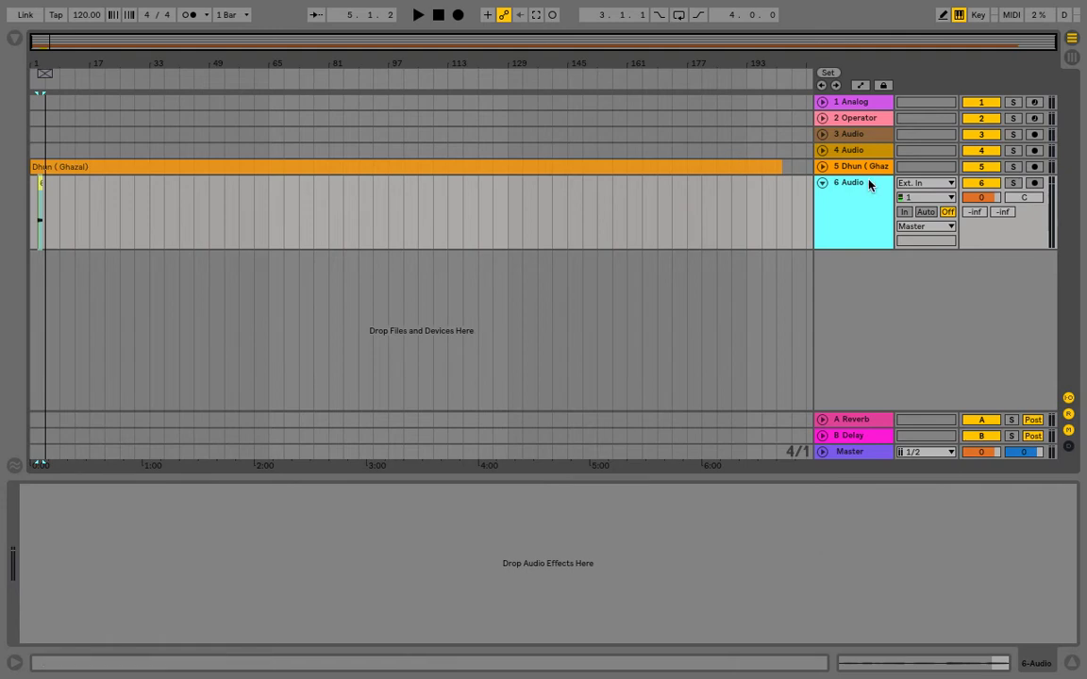
click(14, 40)
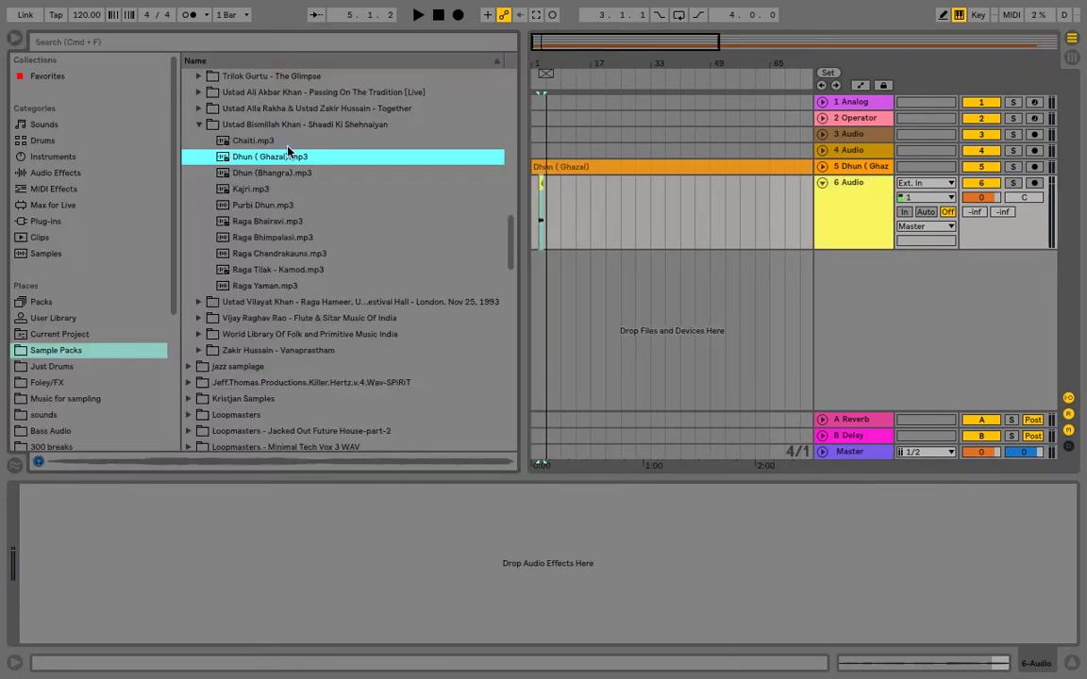
click(85, 156)
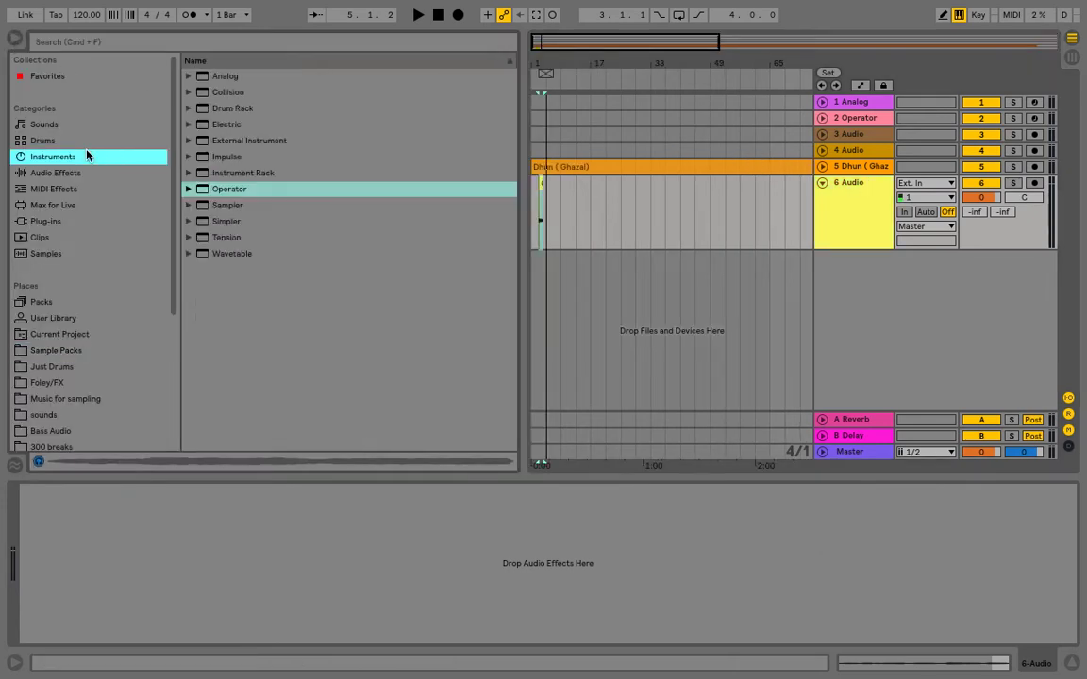
click(215, 221)
drag(564, 285, 823, 328)
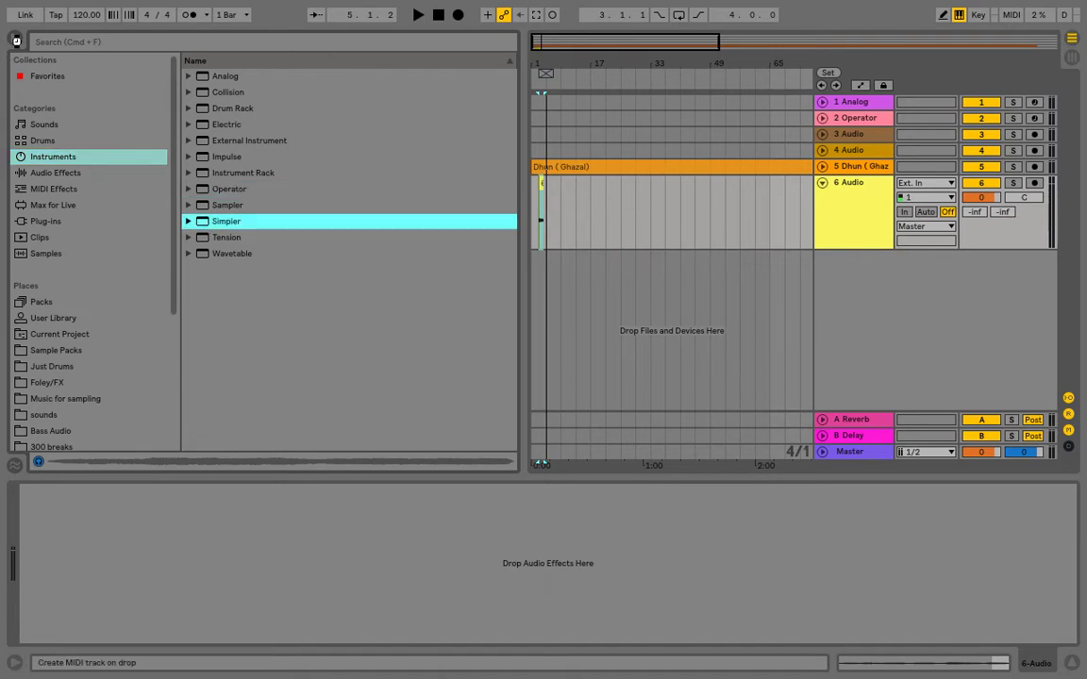
click(16, 42)
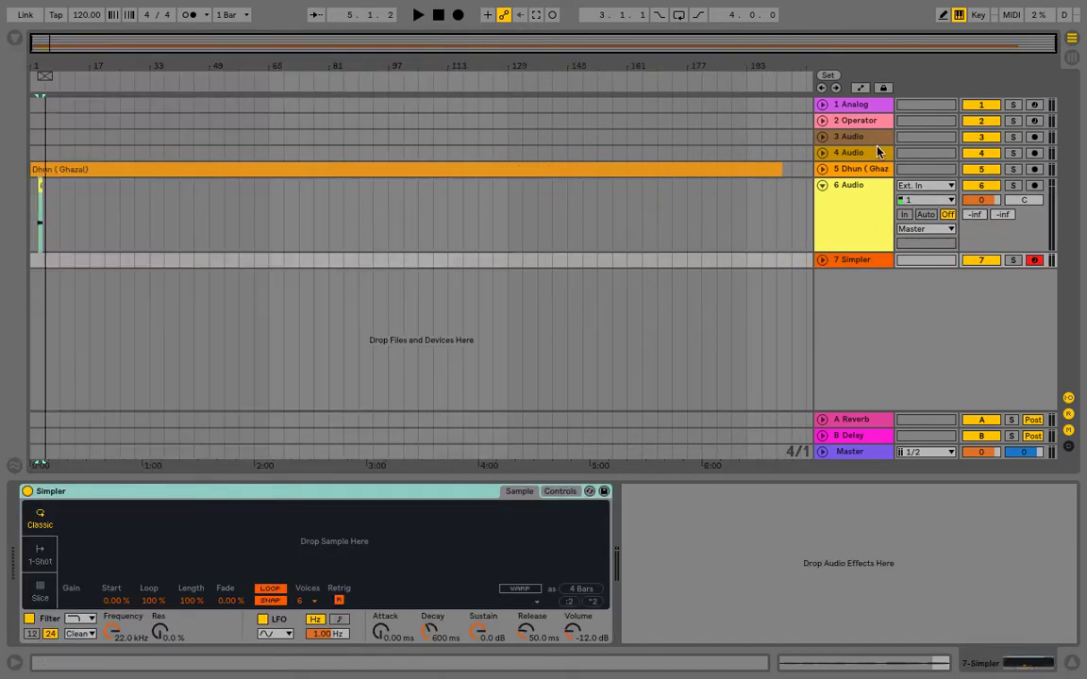
Arm the Analog and Operator tracks in turn and play notes to audition each synth sound
click(860, 106)
click(857, 118)
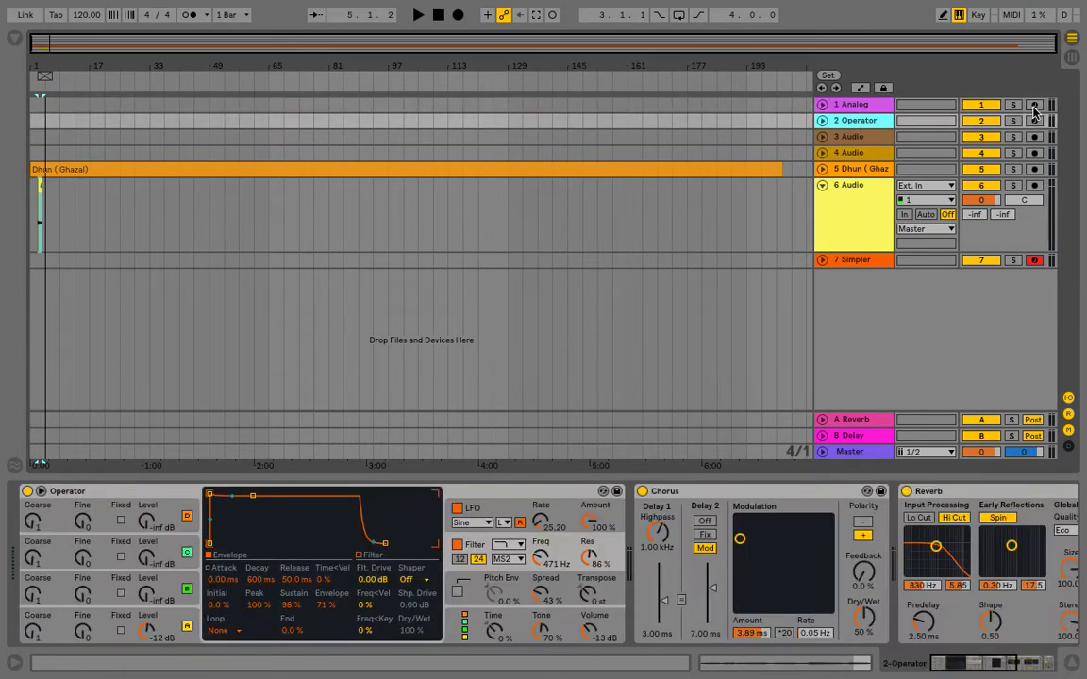
click(862, 106)
click(856, 118)
click(861, 108)
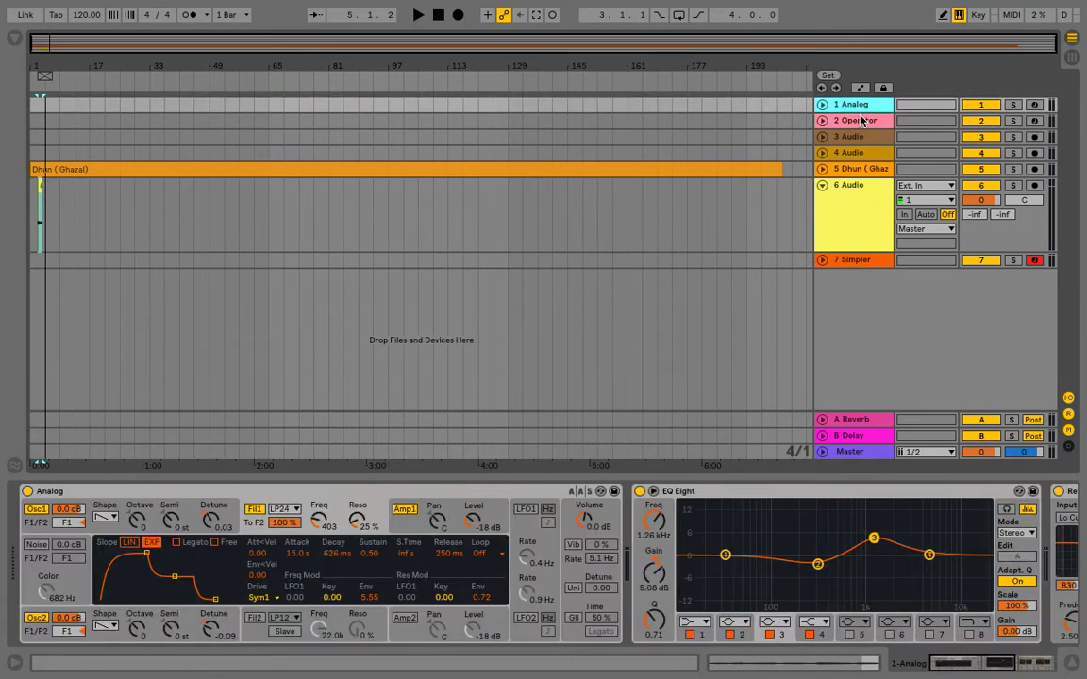
click(1033, 104)
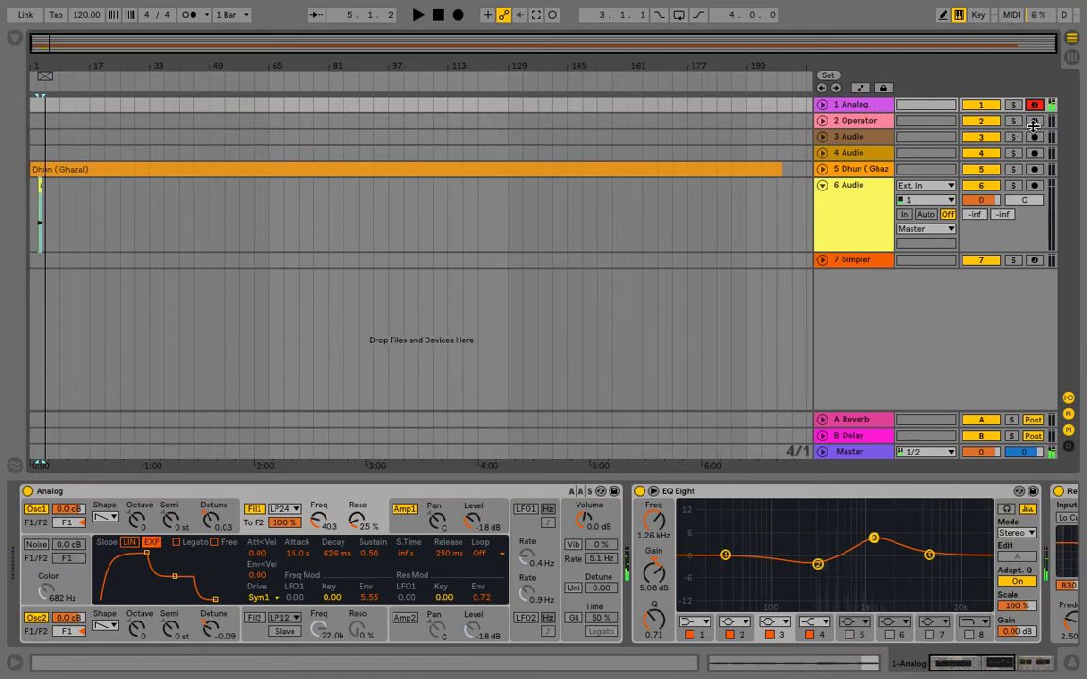
click(882, 120)
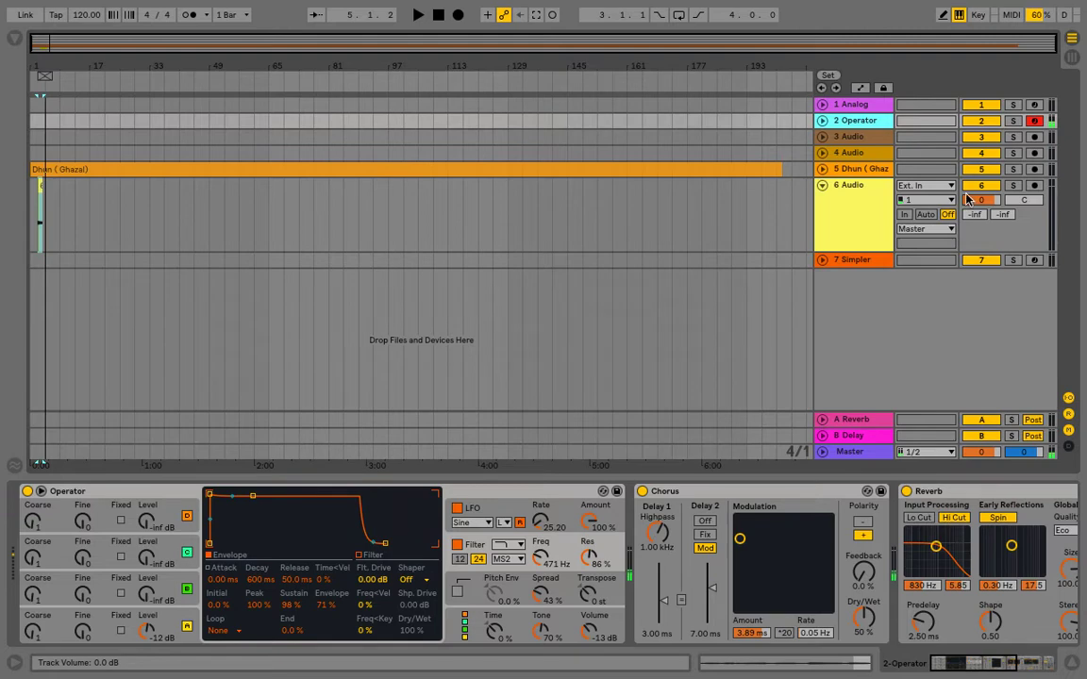
key(z)
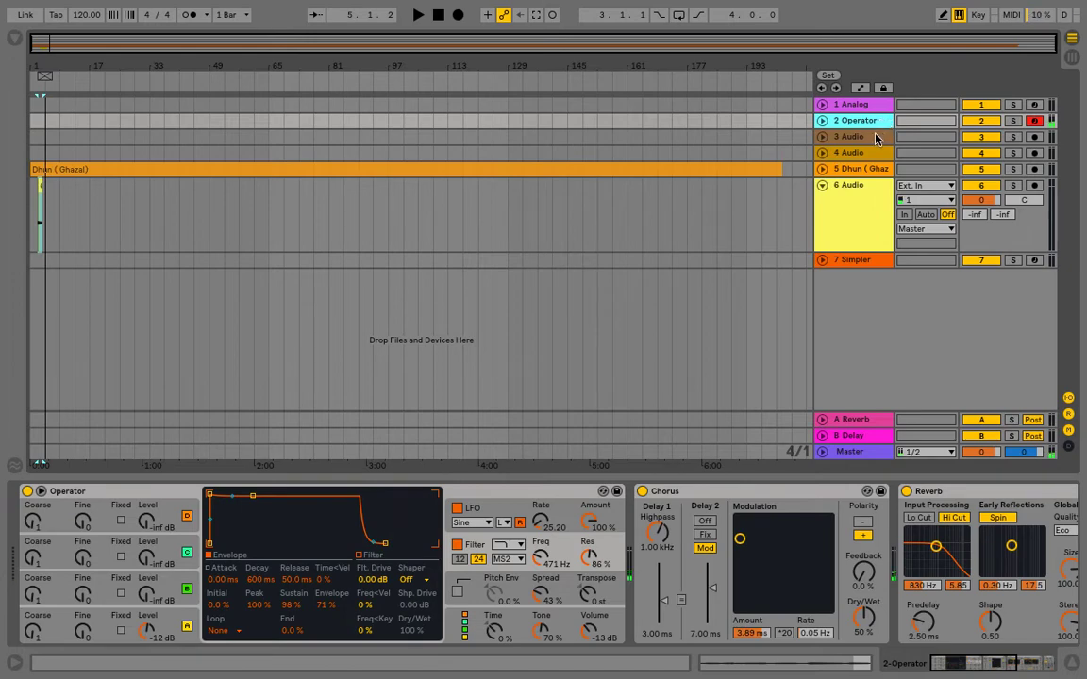
Solo the Dhun ( Ghazal) track, play it back and unfold the track to show its waveform
click(858, 192)
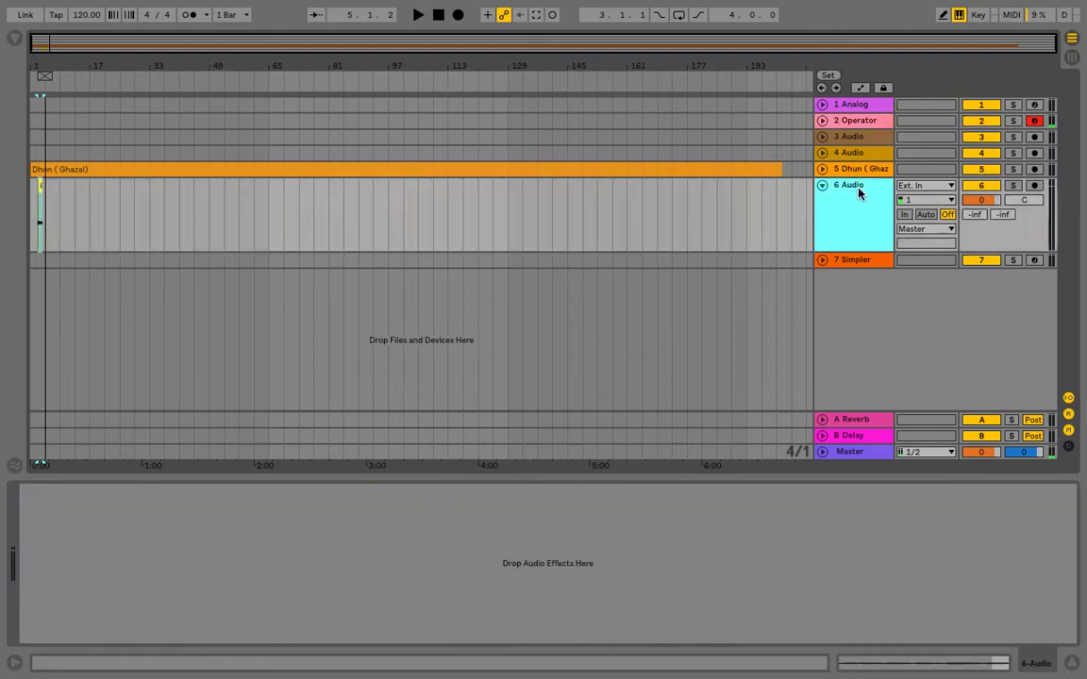
click(861, 169)
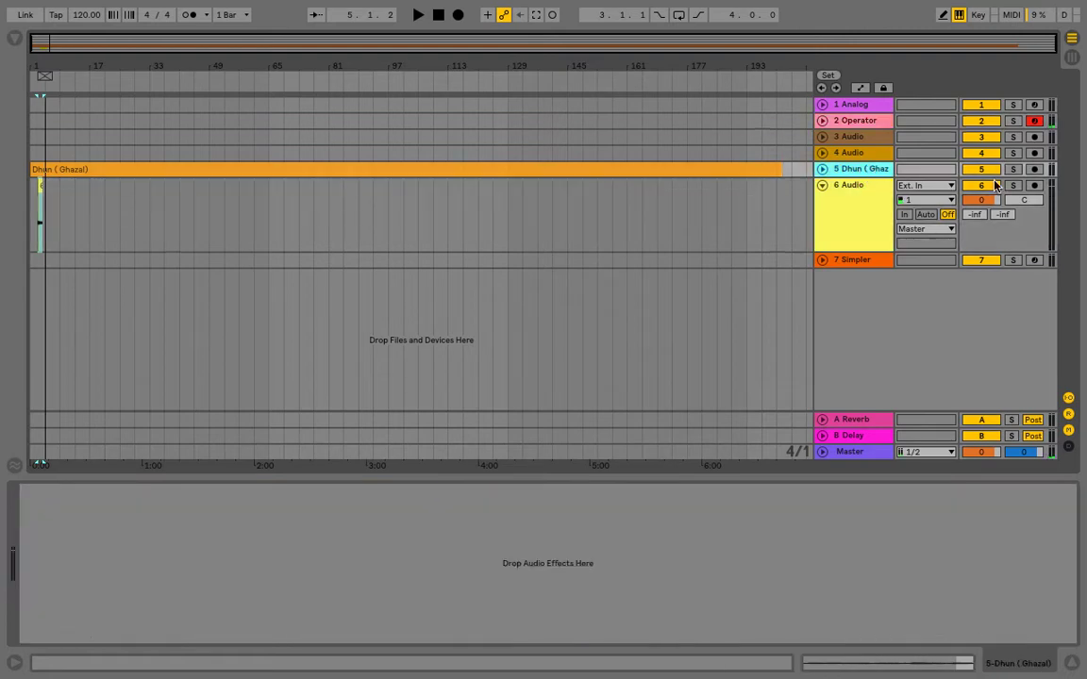
click(1012, 170)
key(space)
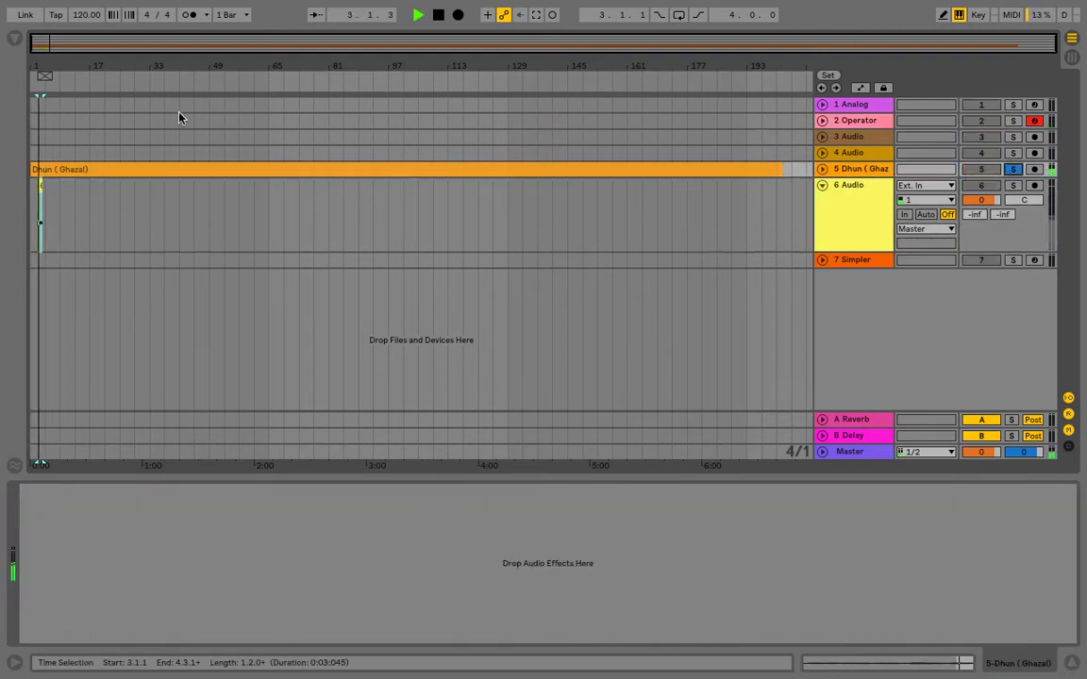
drag(52, 68, 59, 124)
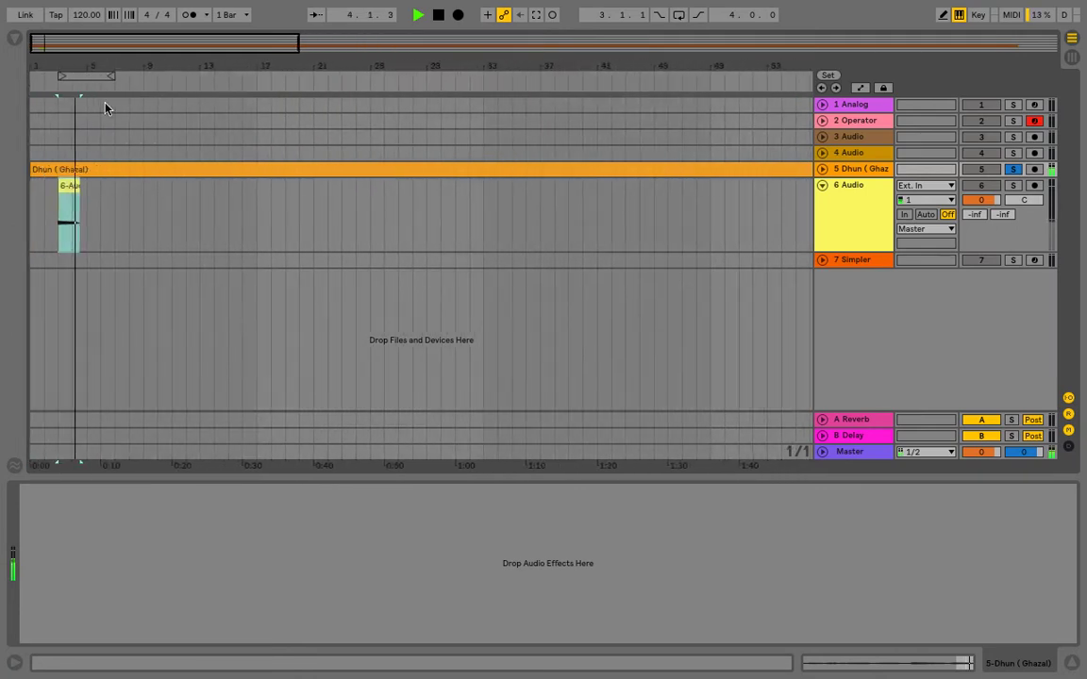
click(821, 168)
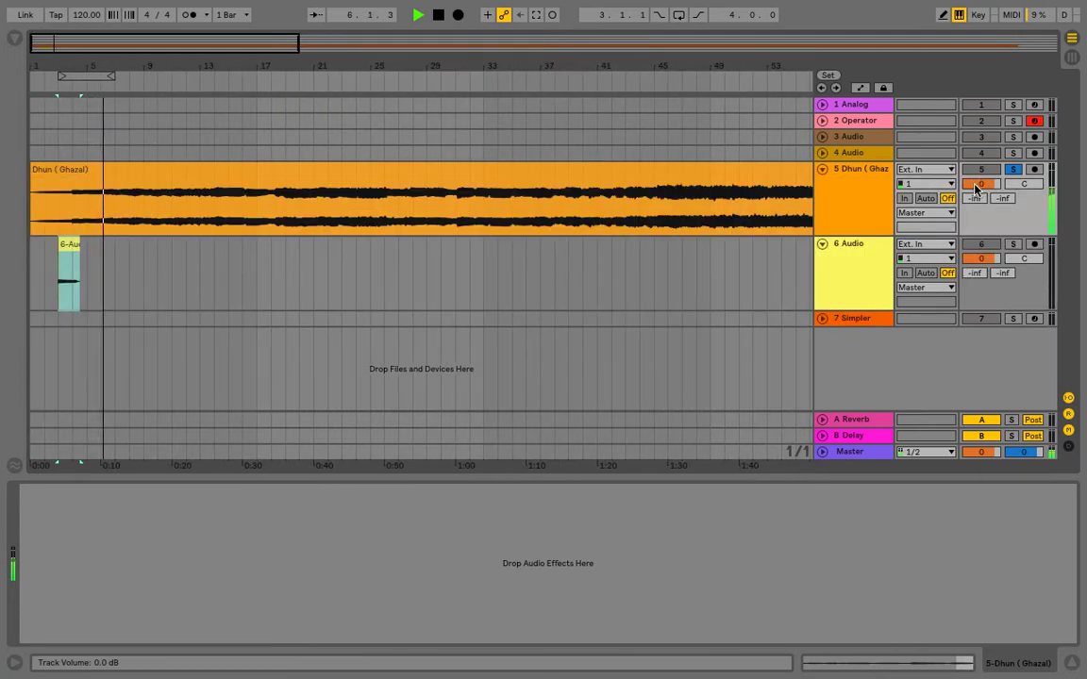
key(space)
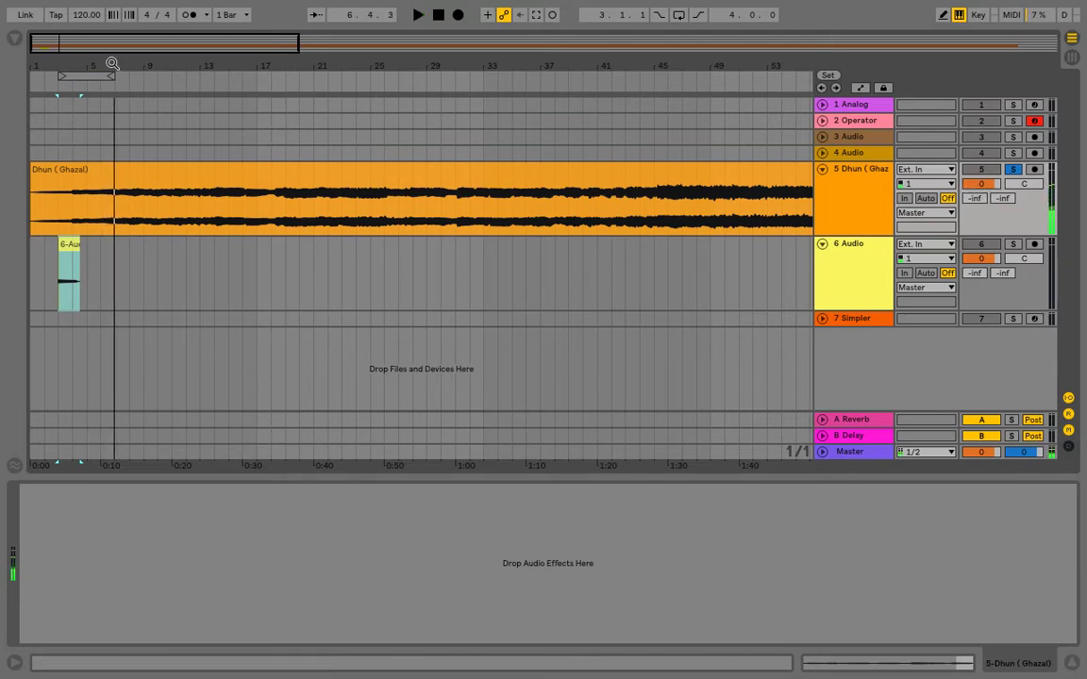
Select the one-bar section from 5.1.1 to 6.1.1 in the Dhun ( Ghazal) clip and play it
drag(63, 62, 151, 61)
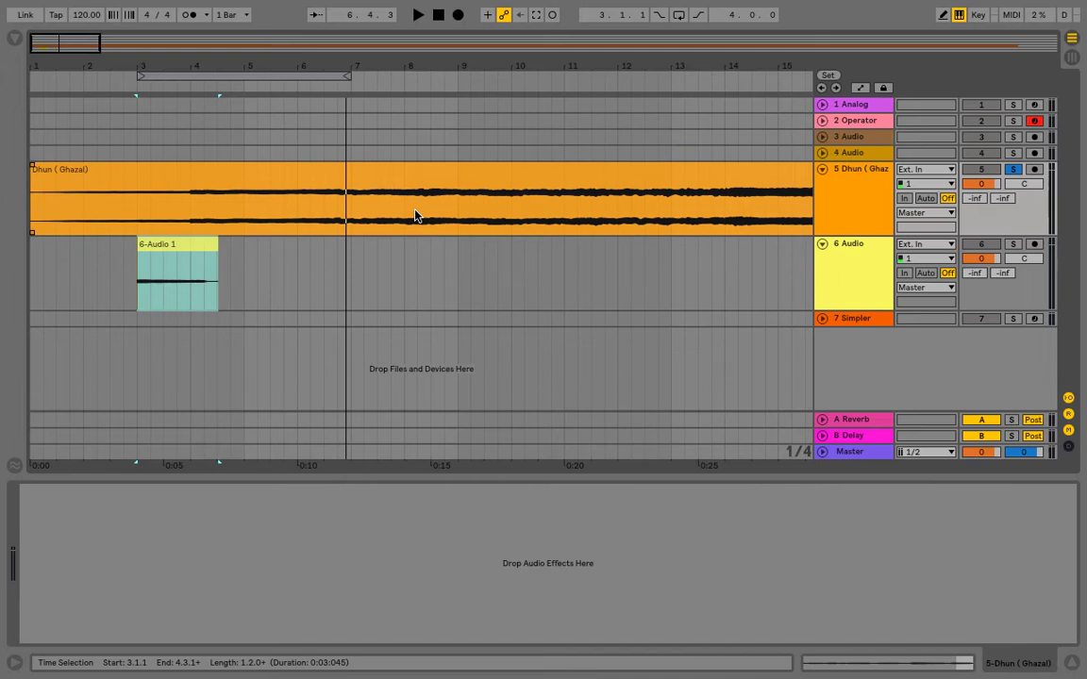
click(243, 214)
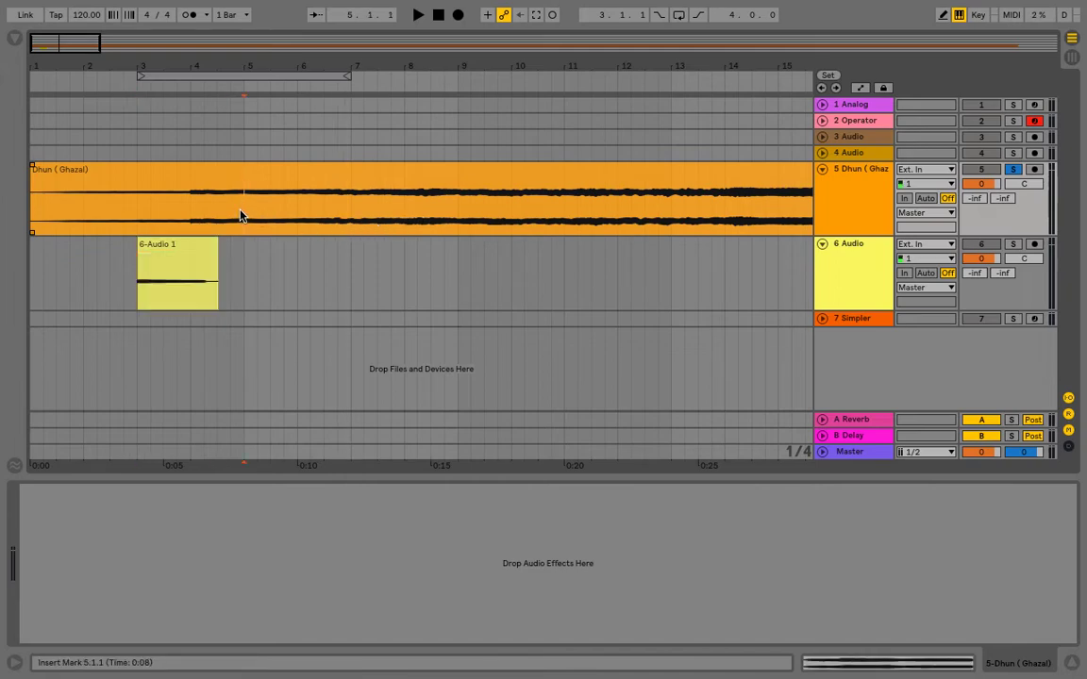
drag(242, 214, 294, 213)
key(space)
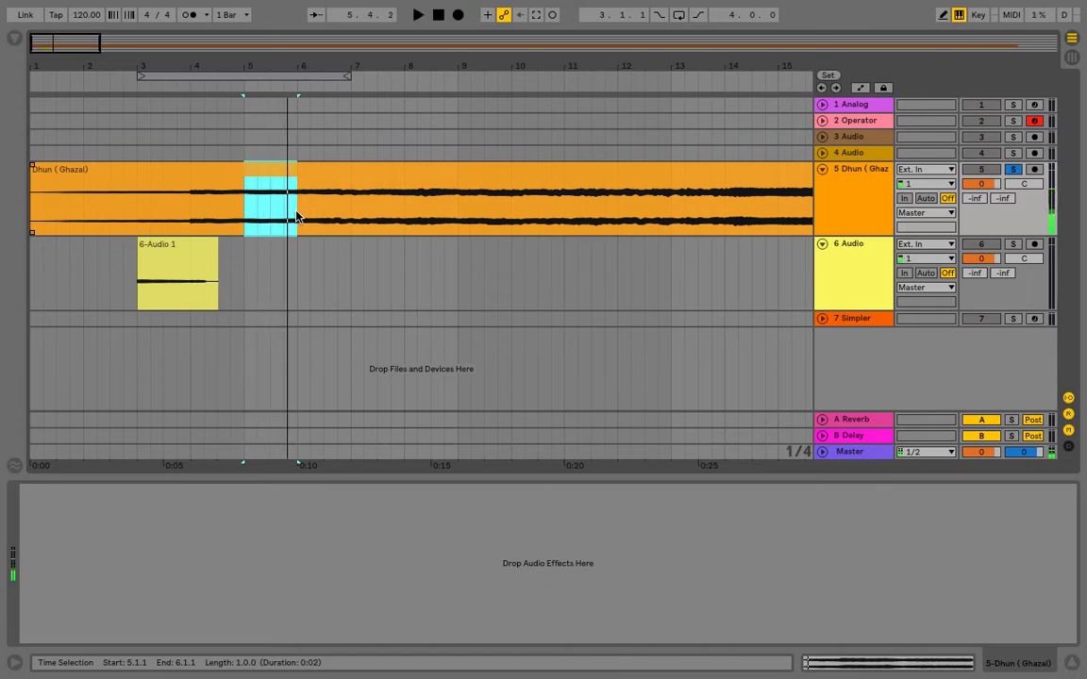
drag(257, 207, 294, 207)
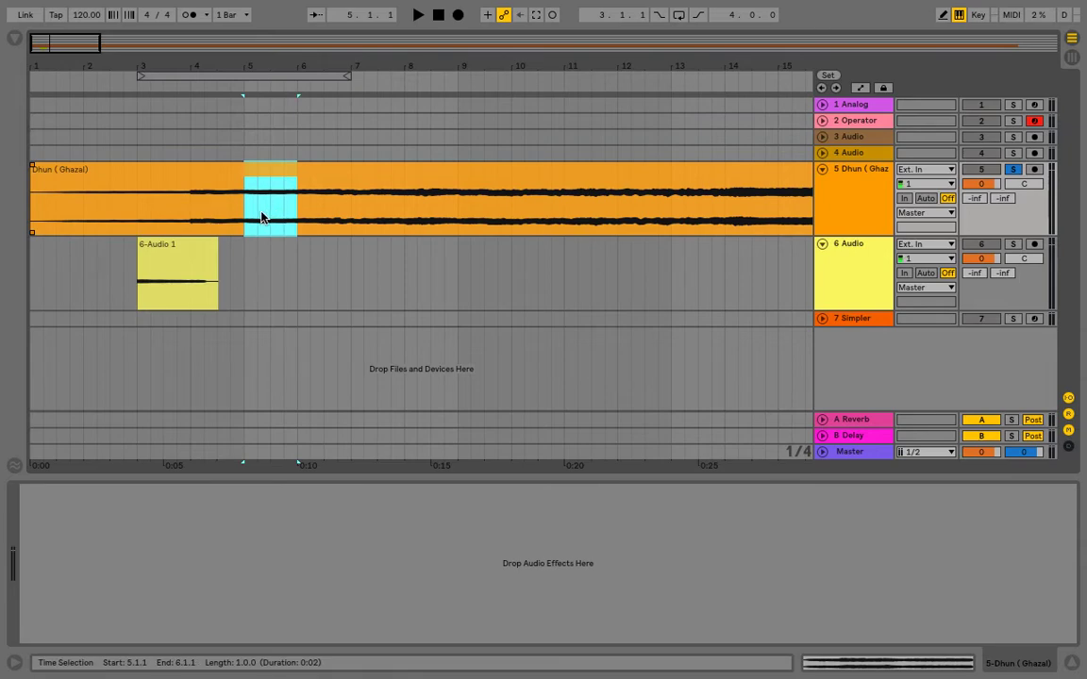
drag(245, 213, 295, 210)
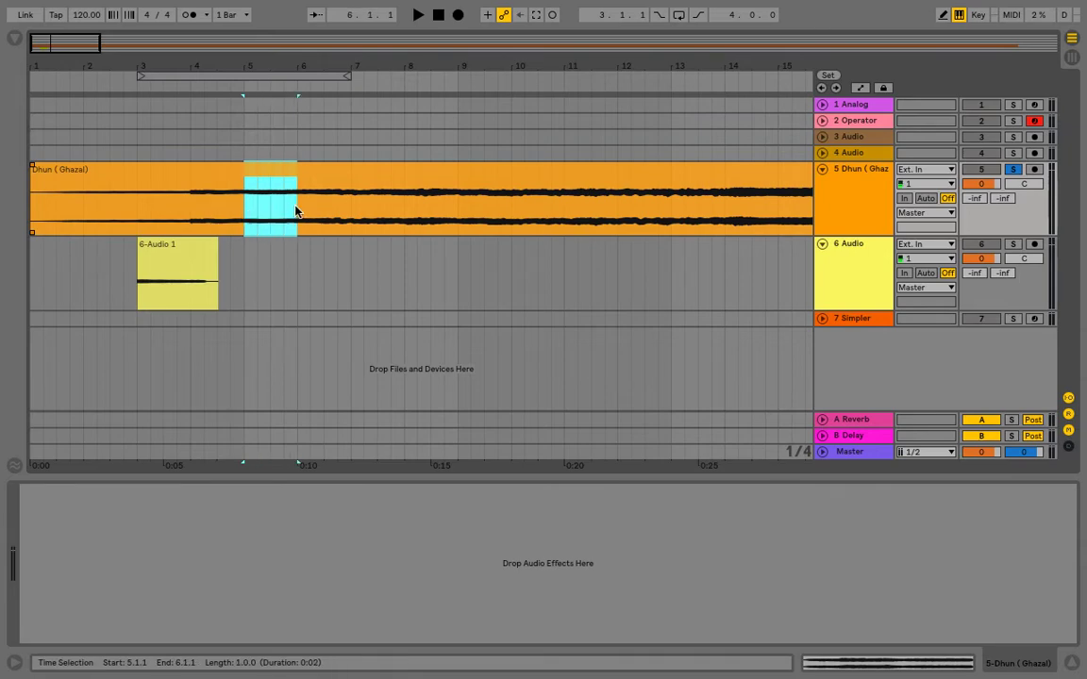
Mark the start at 5.1.1 and the end at 6.1.1, reselect that bar and show the empty Simpler device
click(244, 202)
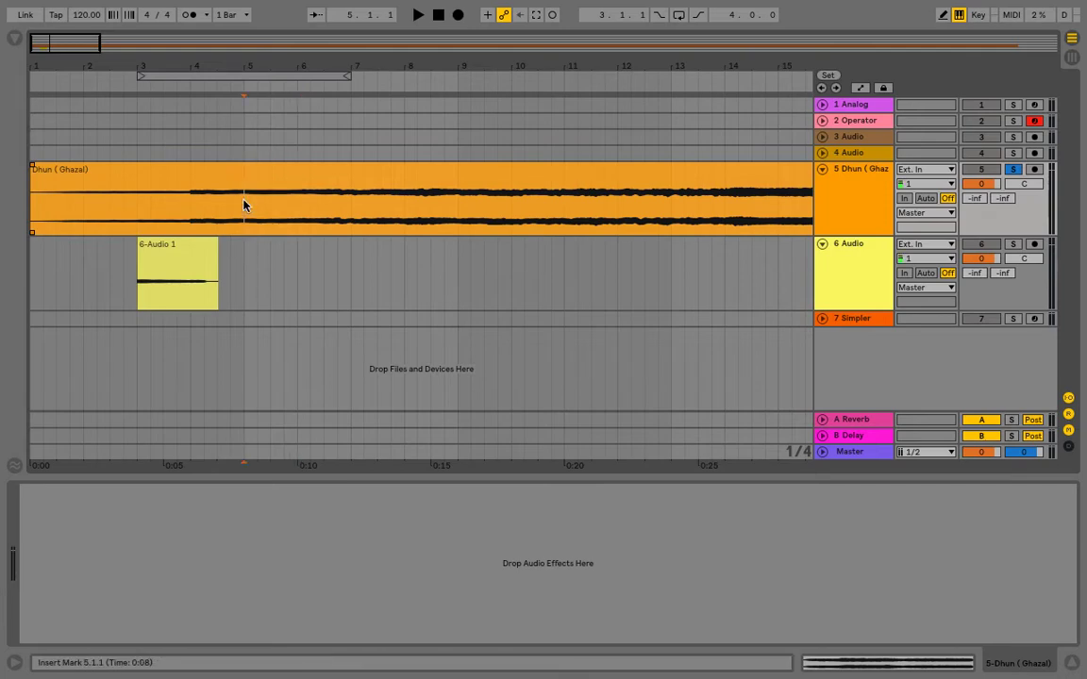
click(301, 203)
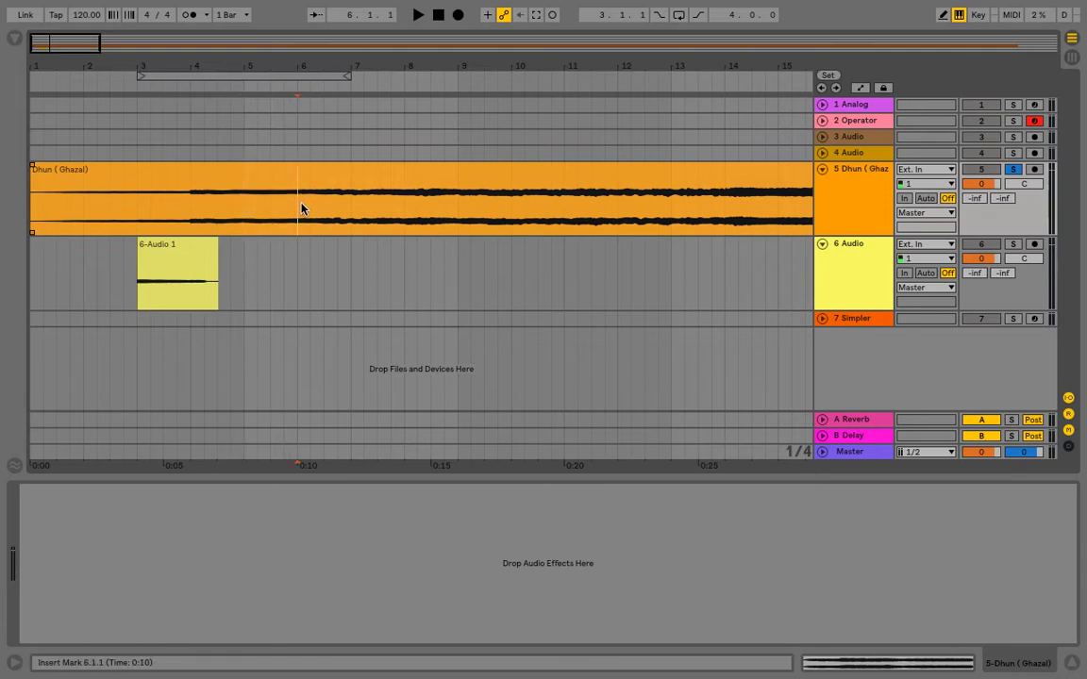
click(243, 213)
click(244, 208)
click(296, 205)
drag(244, 209, 295, 213)
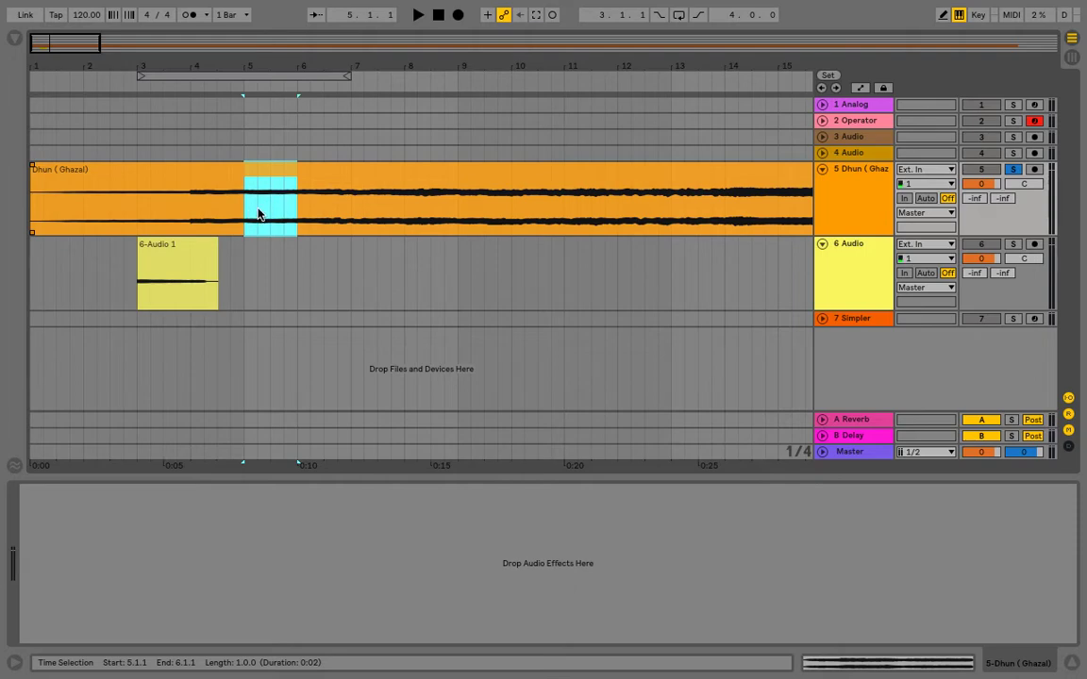
click(852, 318)
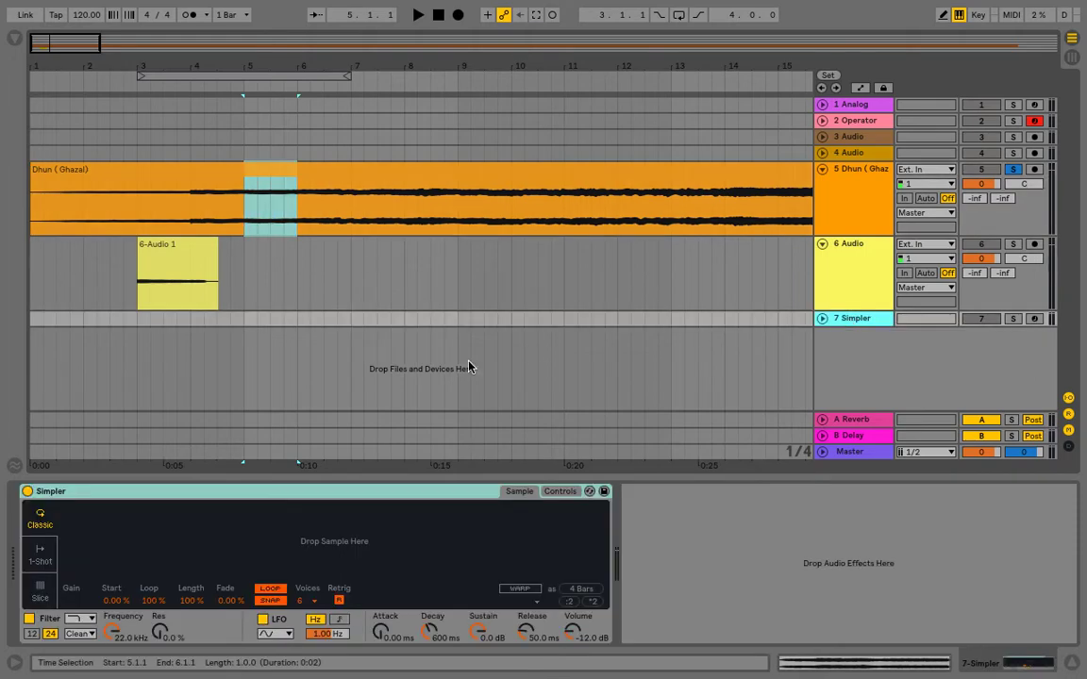
Play the Dhun ( Ghazal) clip from bar 5 and from 8.1.1 to find a section for sampling
click(245, 218)
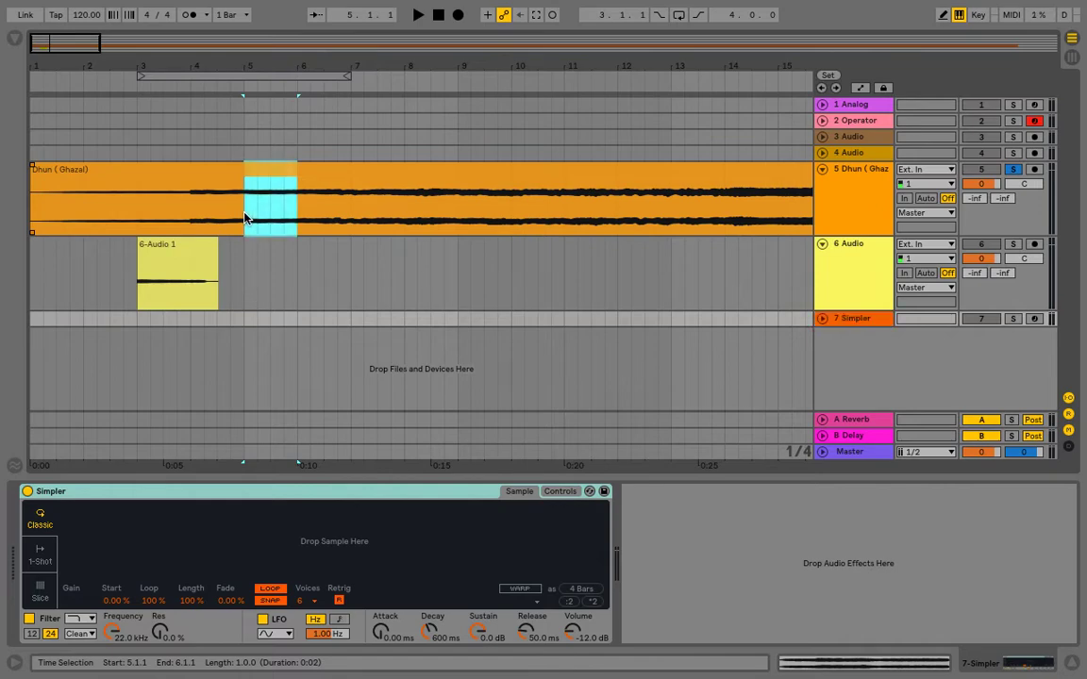
key(space)
click(365, 213)
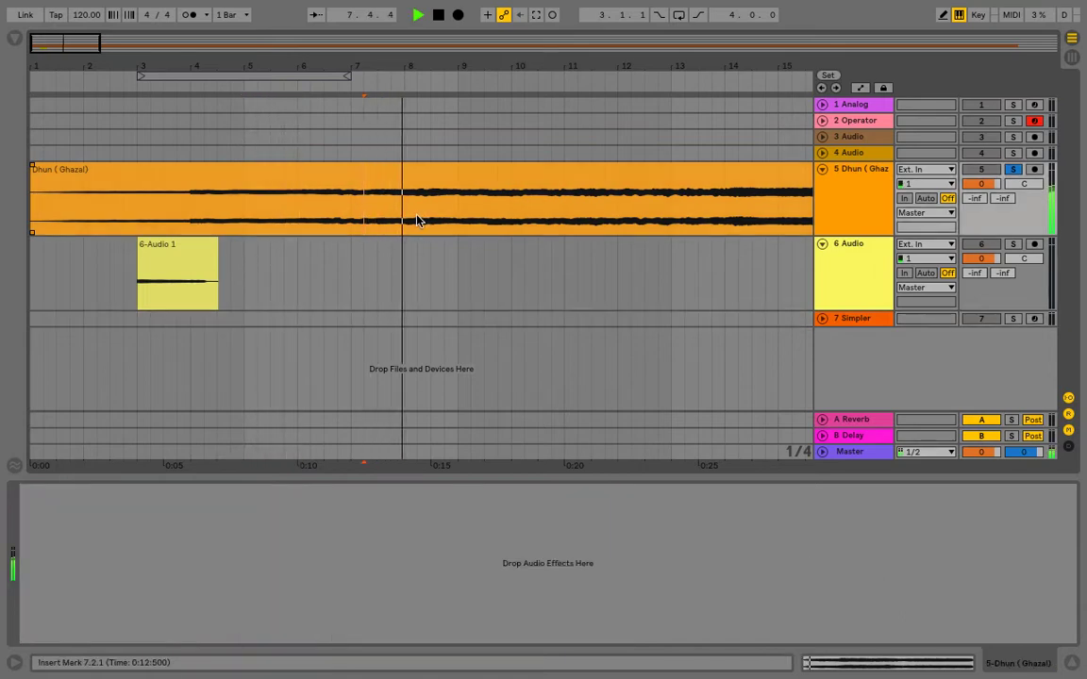
click(400, 221)
key(space)
click(404, 220)
key(space)
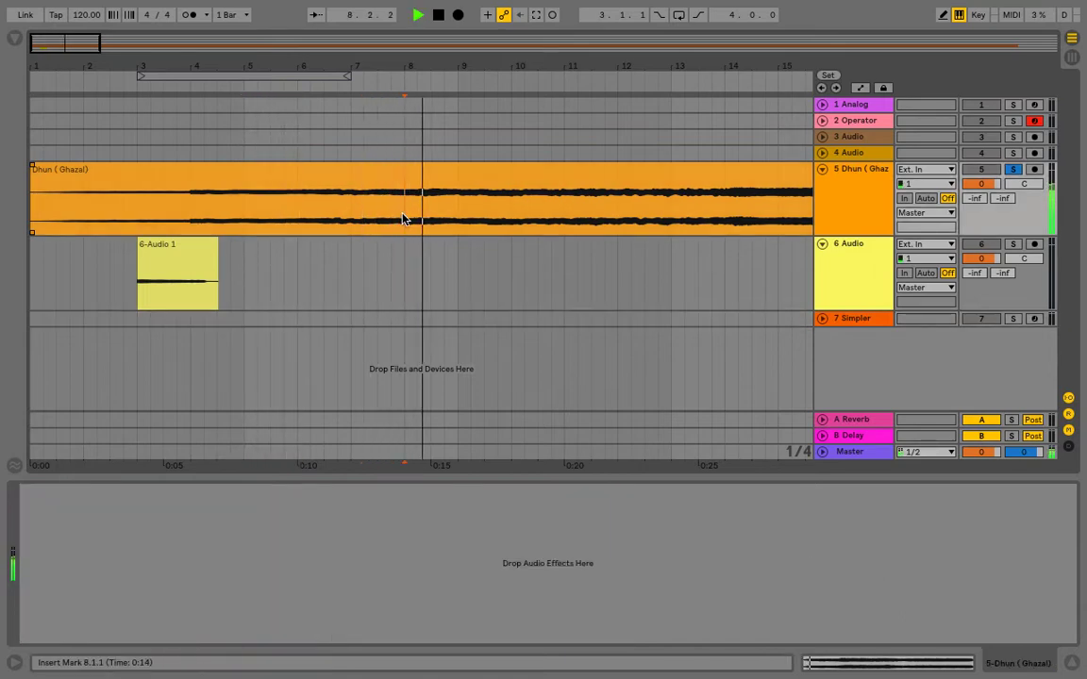
key(space)
Split and consolidate the 8.1.1 to 8.4.1 section of the Dhun ( Ghazal) clip, deleting the audio before and after it
drag(404, 220, 444, 209)
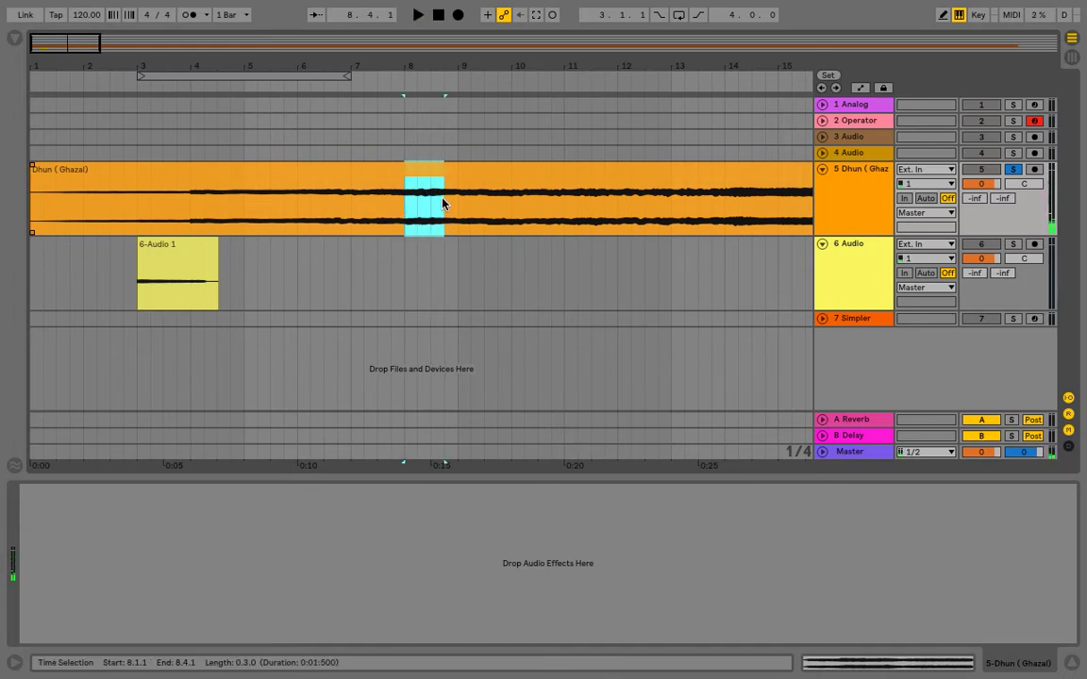
key(ctrl+e)
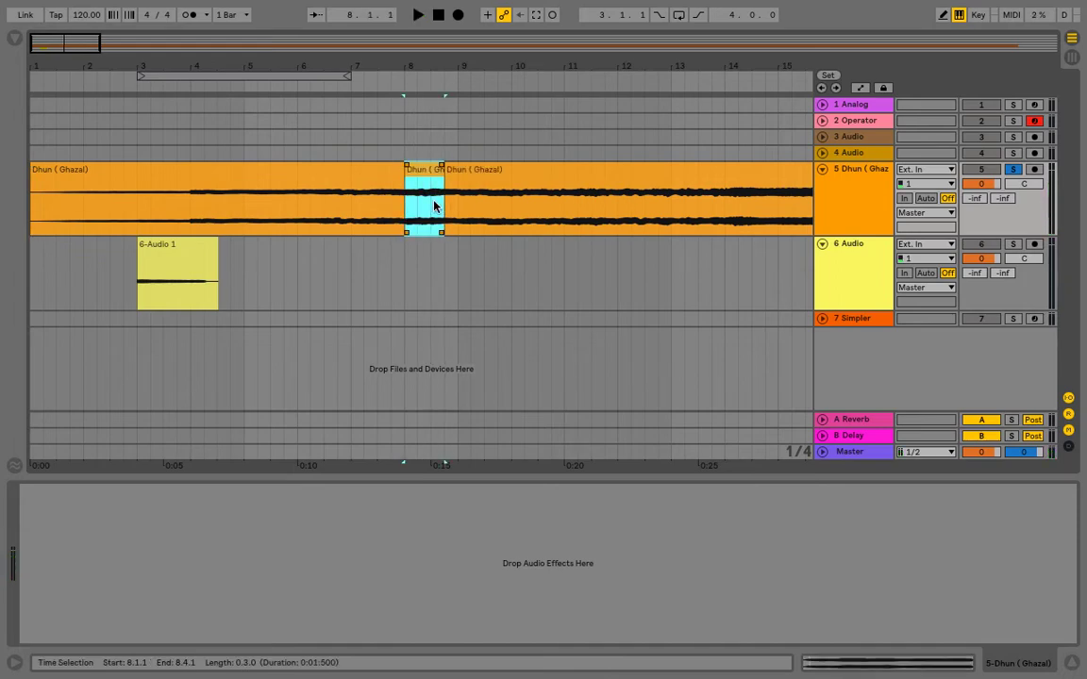
key(ctrl+j)
click(376, 175)
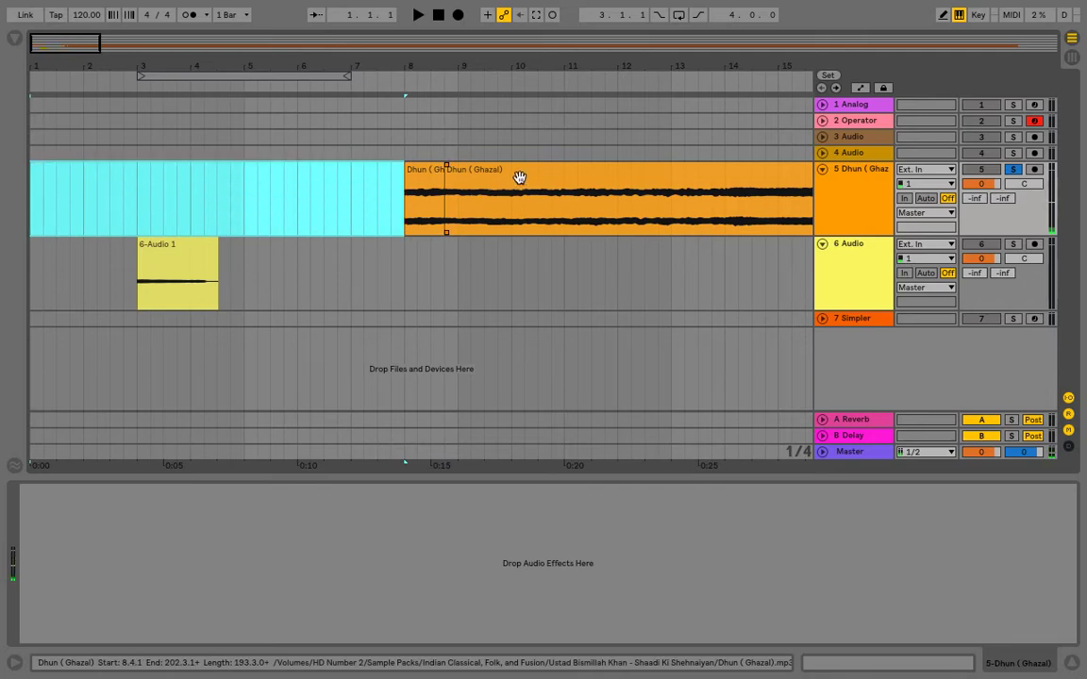
key(Delete)
click(515, 206)
Load the consolidated Dhun ( Ghazal) clip into Simpler as its sample, and arm and solo the Simpler track
click(854, 318)
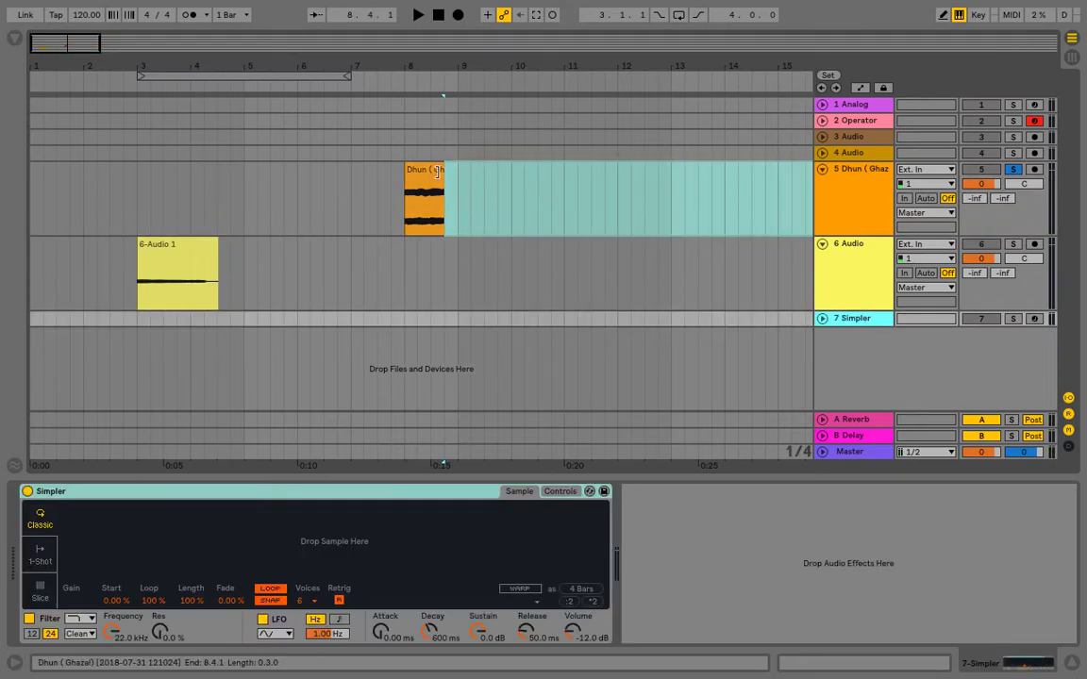
drag(436, 171, 284, 539)
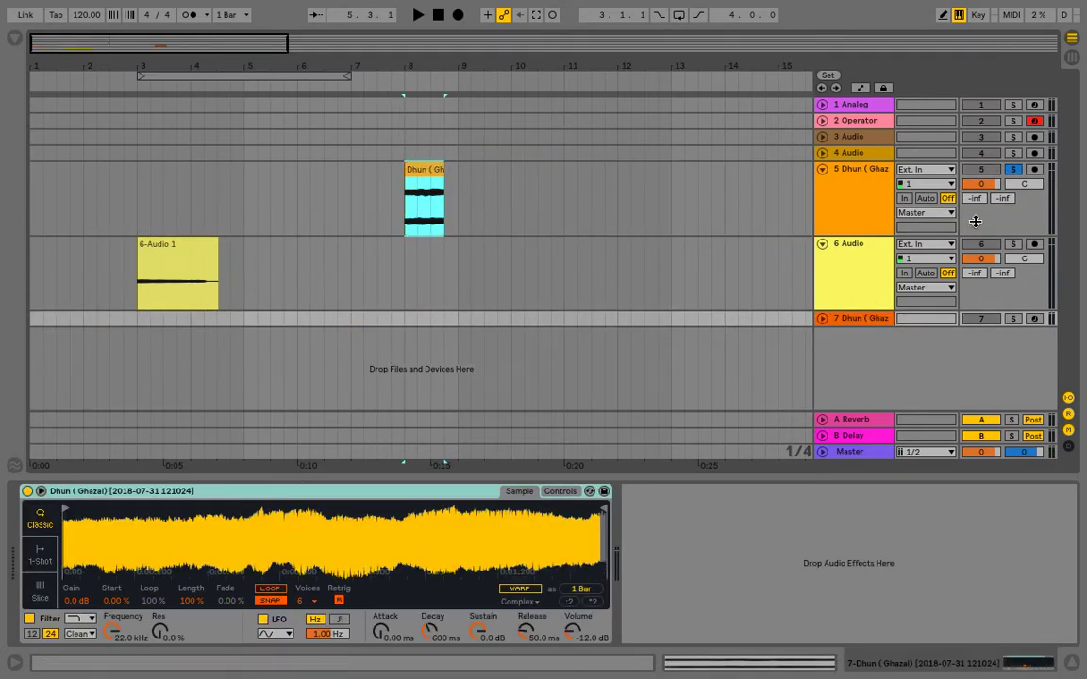
click(1034, 318)
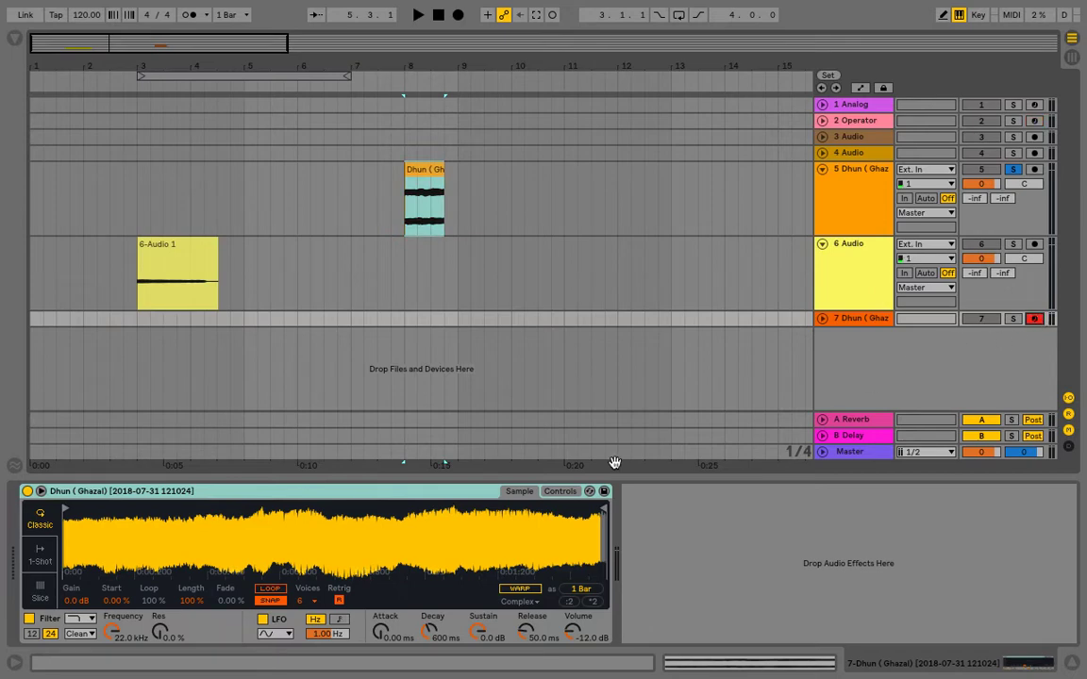
click(1012, 319)
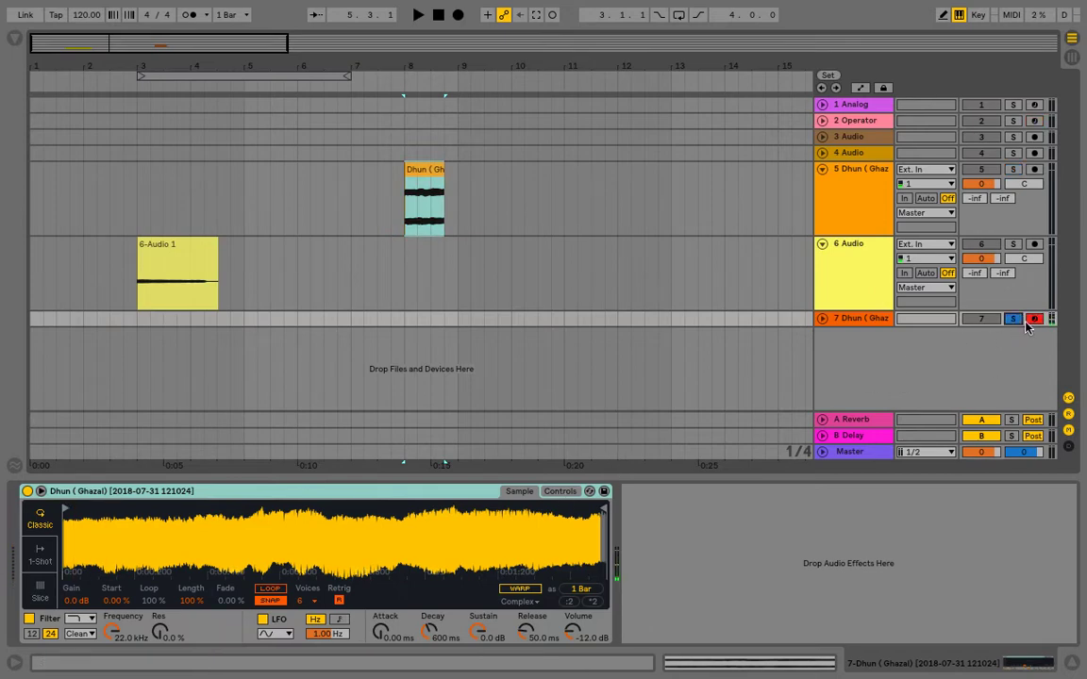
Audition the sample in Simpler, then unfold its track and lower the volume to -8.1 dB
key(a)
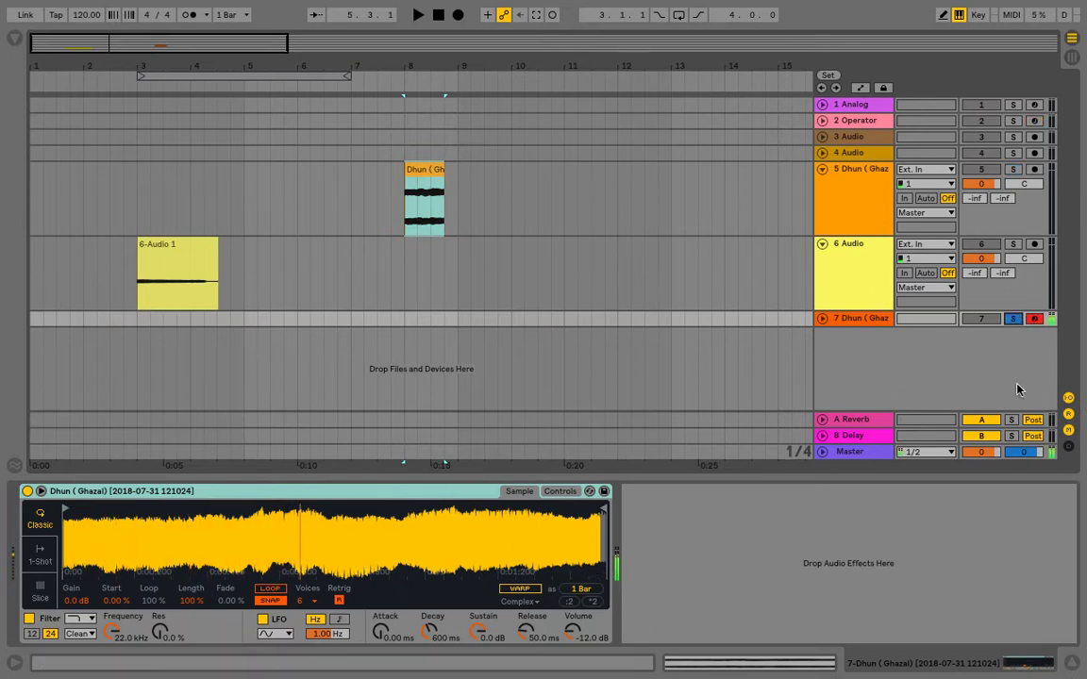
click(822, 319)
mouse_move(982, 334)
mouse_down()
mouse_move(982, 363)
mouse_move(982, 350)
mouse_up()
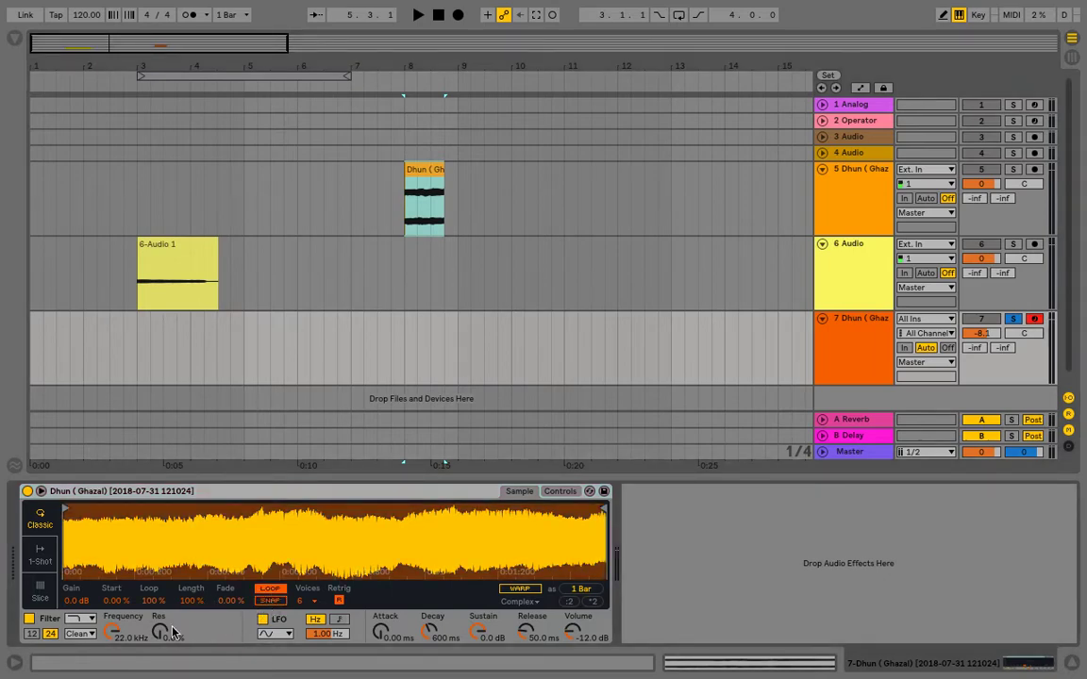
Set Simpler's Length to 27.3 %, Fade to 38.3 % and Start to 3.91 % while auditioning the looped sample
key(a)
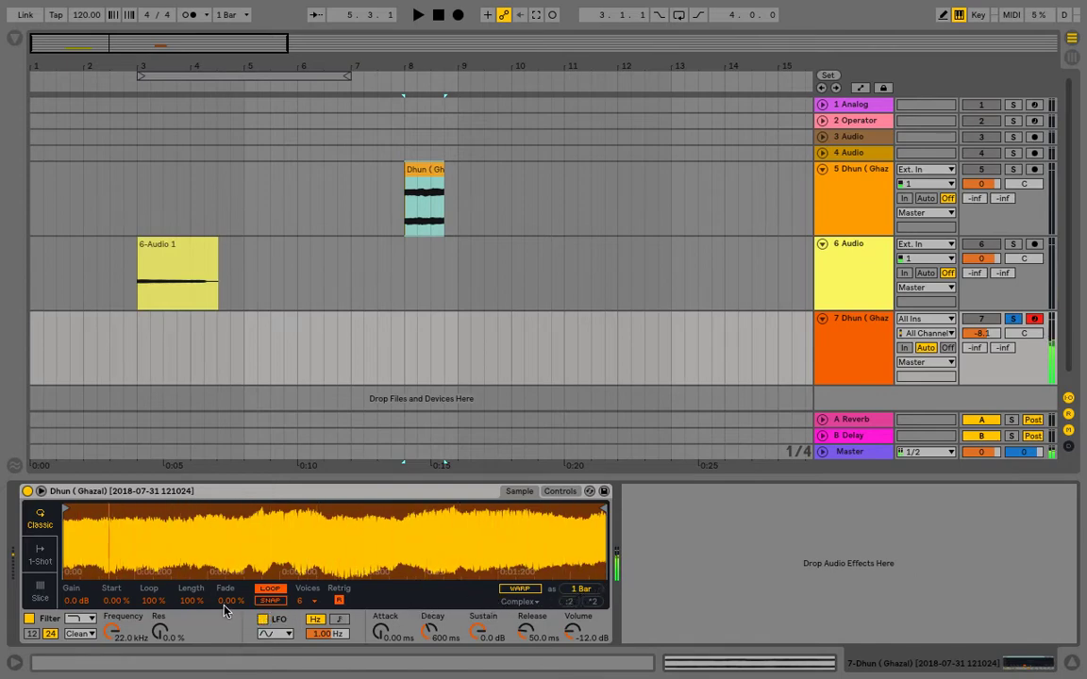
drag(192, 607, 192, 638)
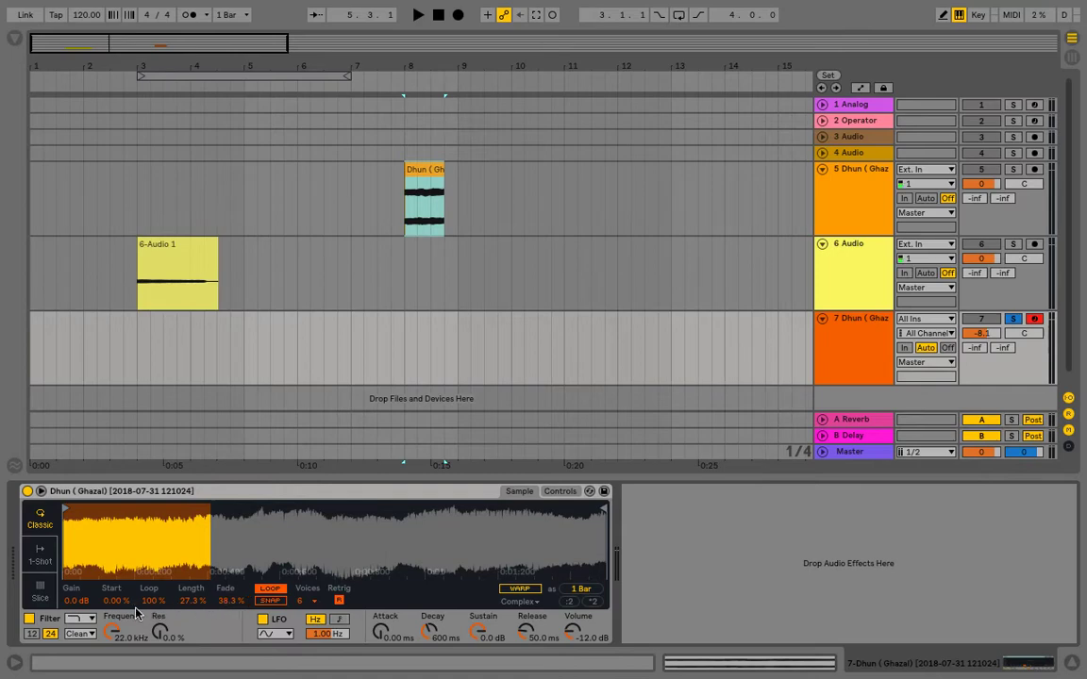
drag(111, 601, 111, 580)
drag(118, 601, 118, 605)
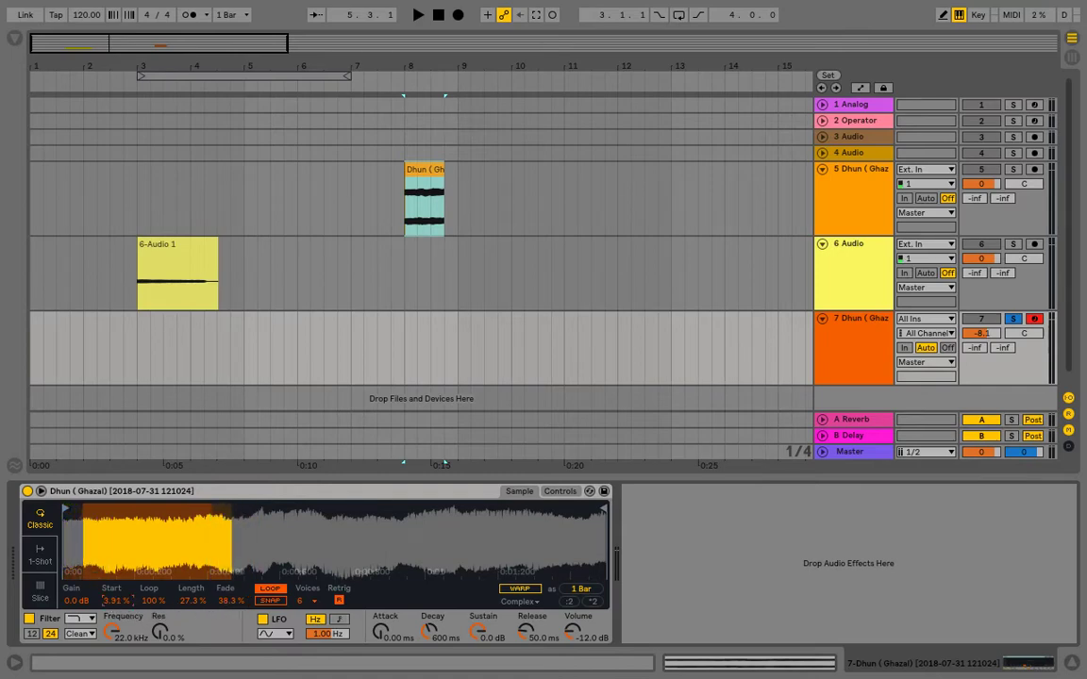
key(a)
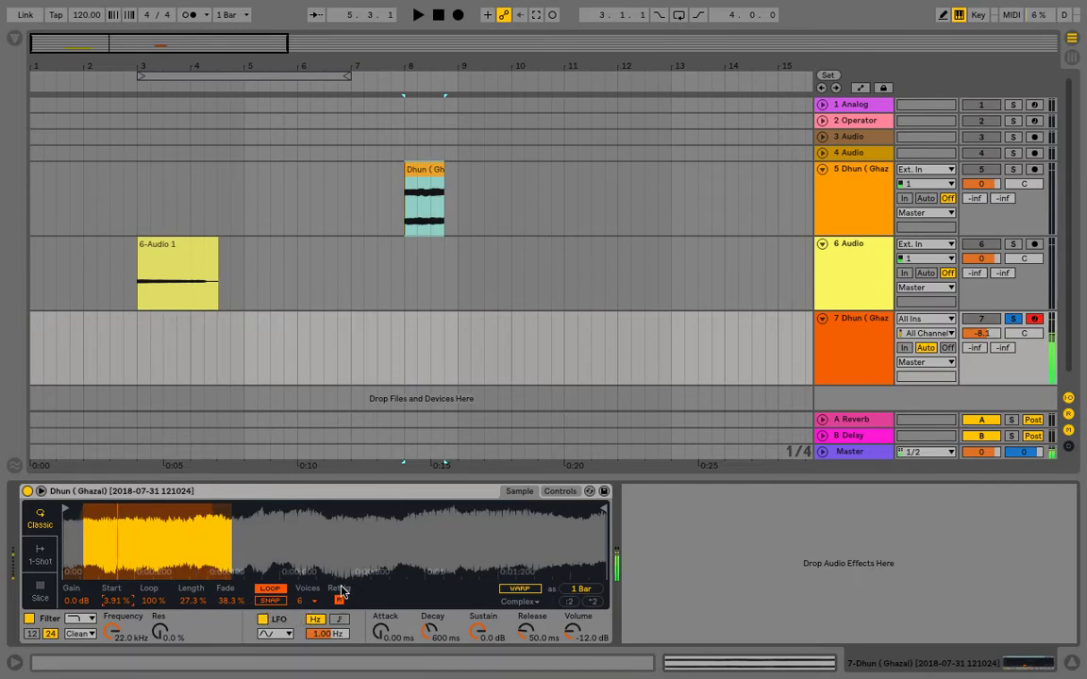
Lower the Simpler track's volume to -11.3 dB and add a Reverb audio effect after Simpler
drag(980, 337, 980, 354)
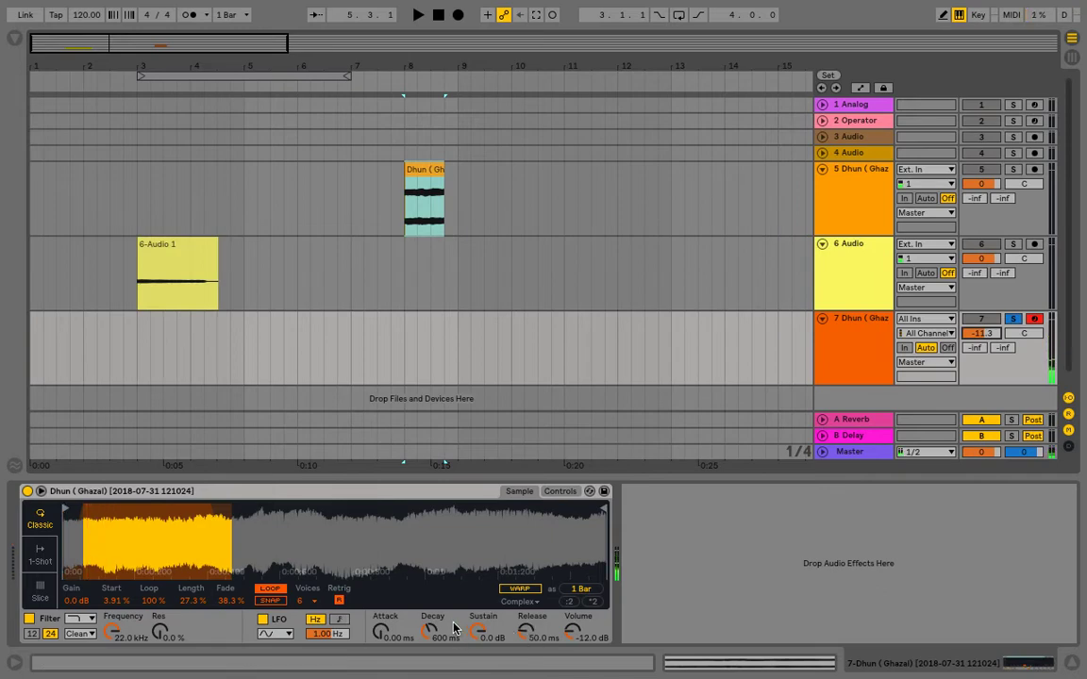
click(14, 40)
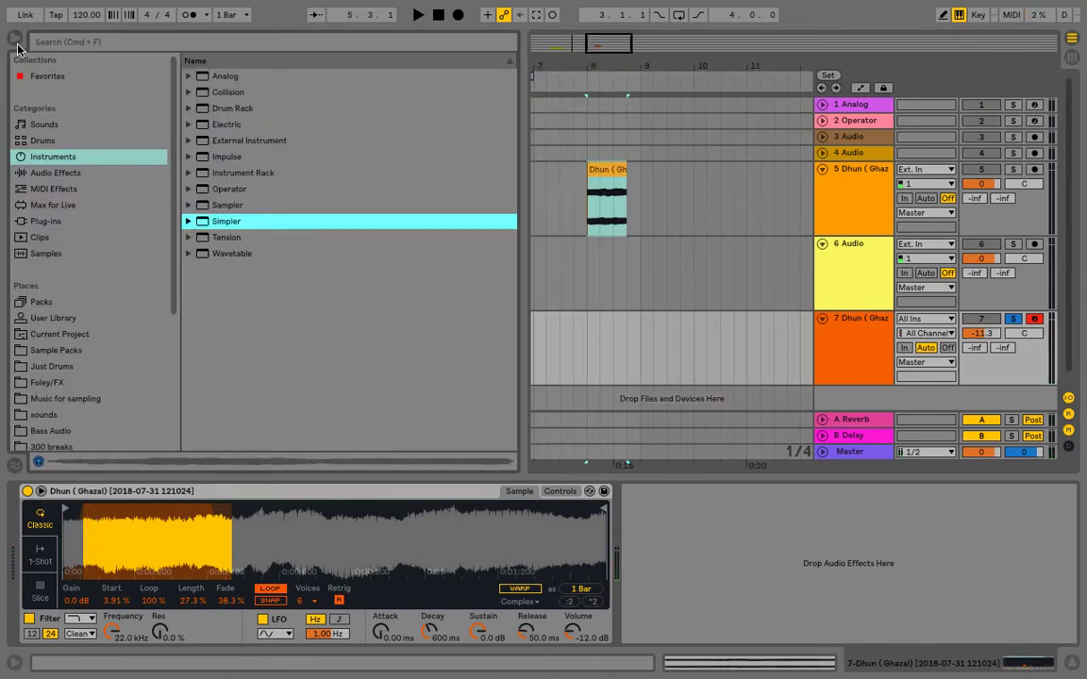
click(78, 172)
scroll(259, 375, down, 3)
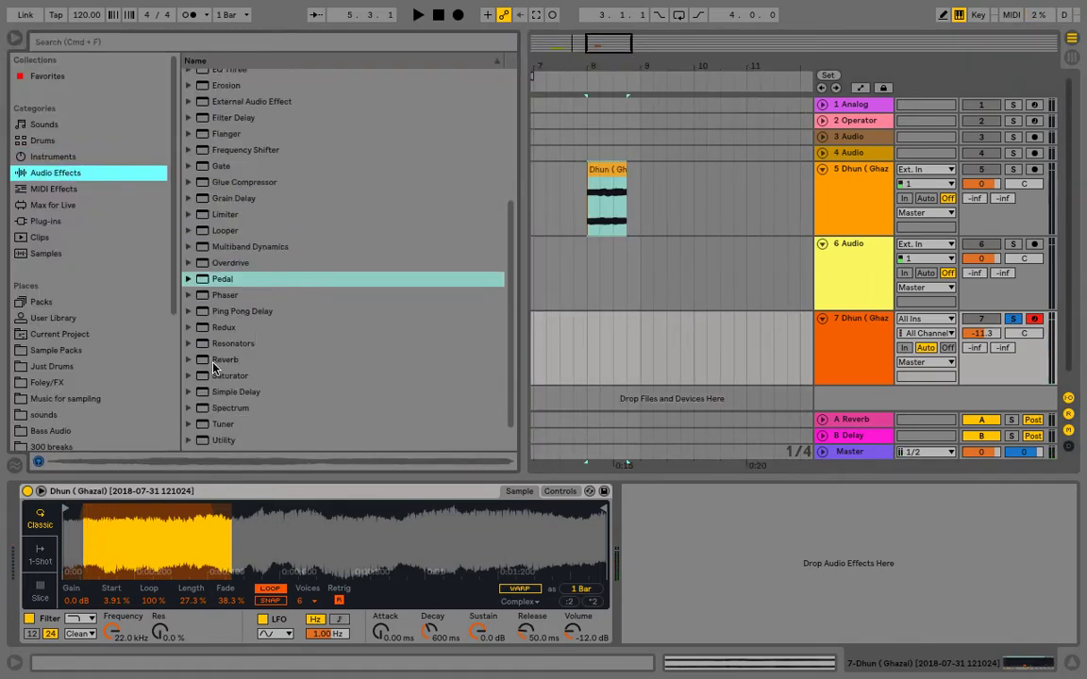
drag(213, 364, 709, 562)
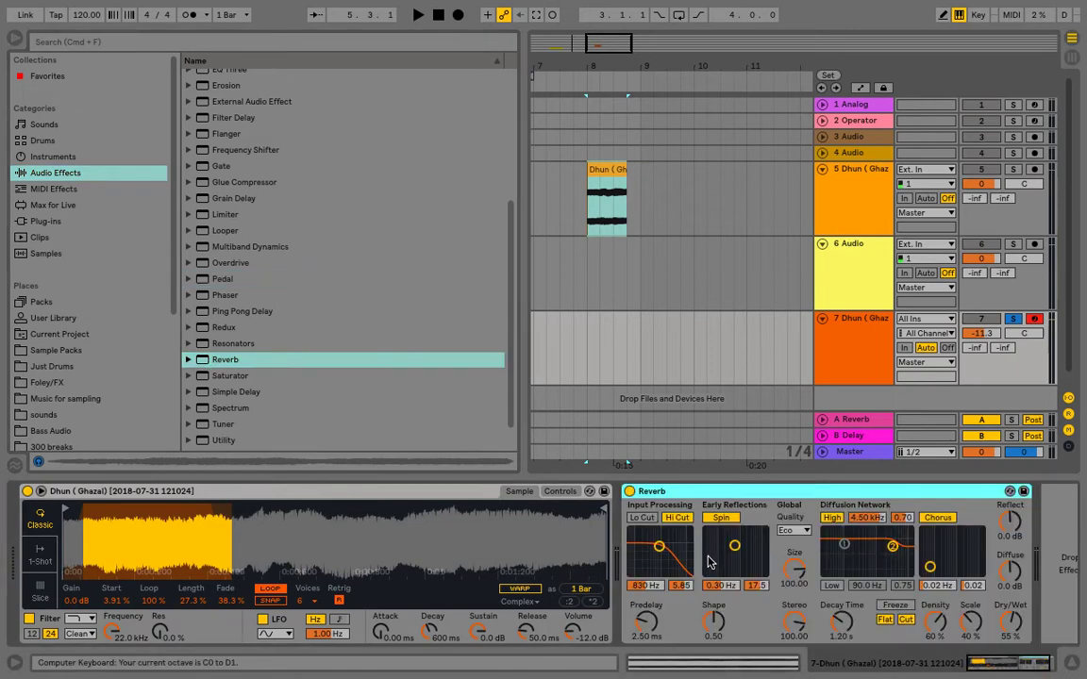
While playing the drone in two octaves, set the Reverb's Decay Time to 3.02 s and the Simpler track's volume to -9.8 dB
key(x)
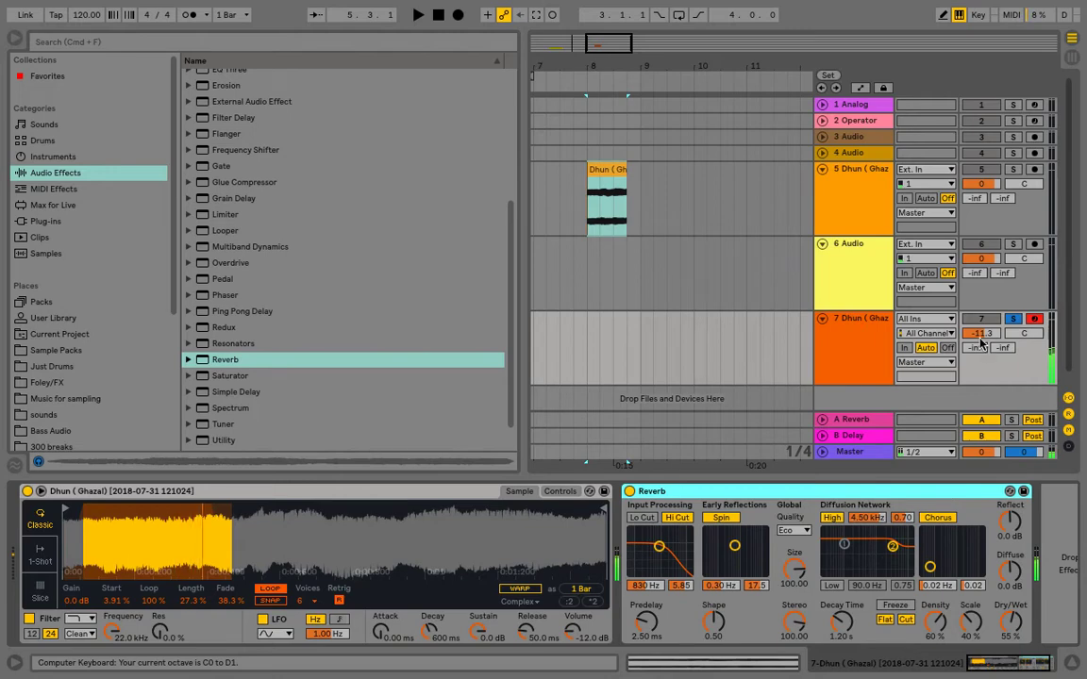
drag(981, 335, 981, 326)
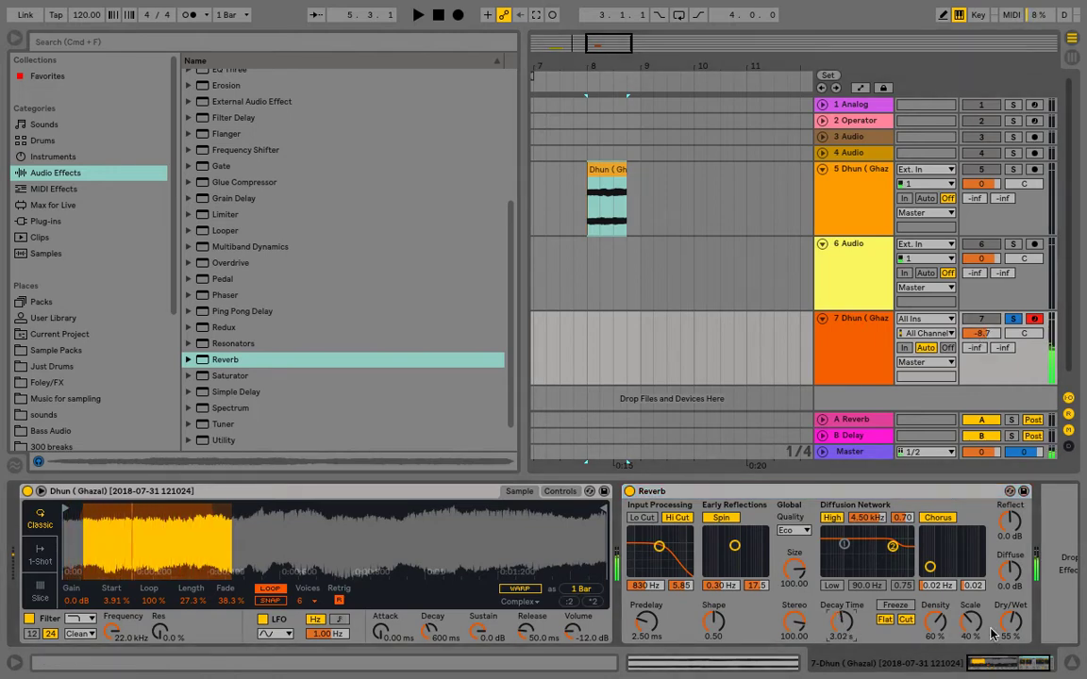
drag(981, 333, 981, 329)
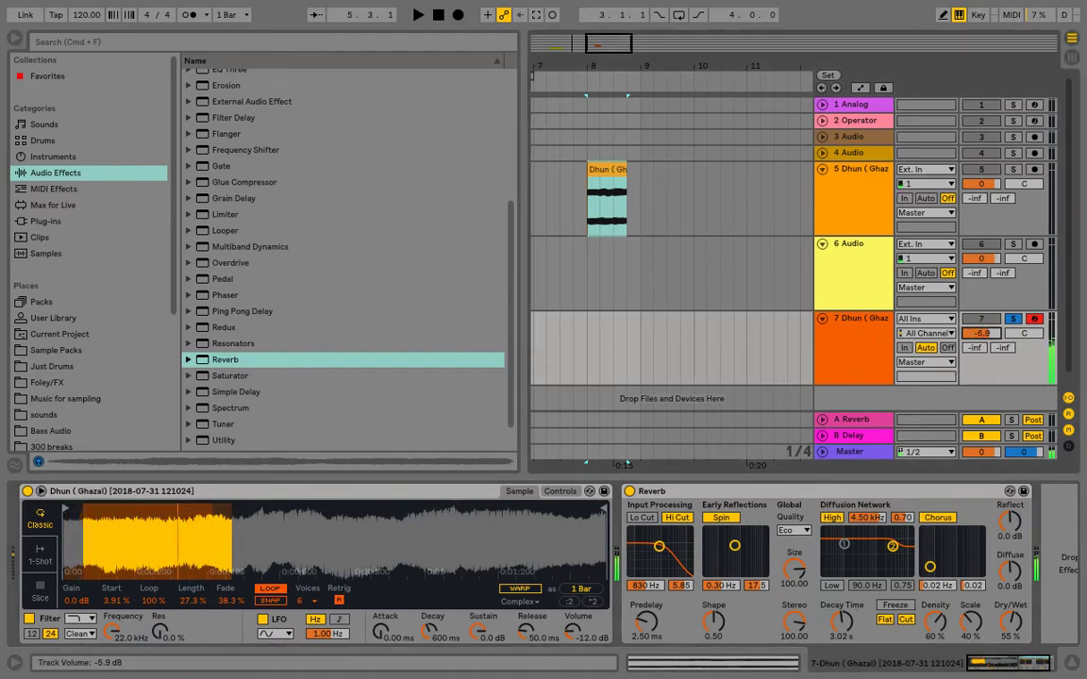
drag(981, 333, 981, 331)
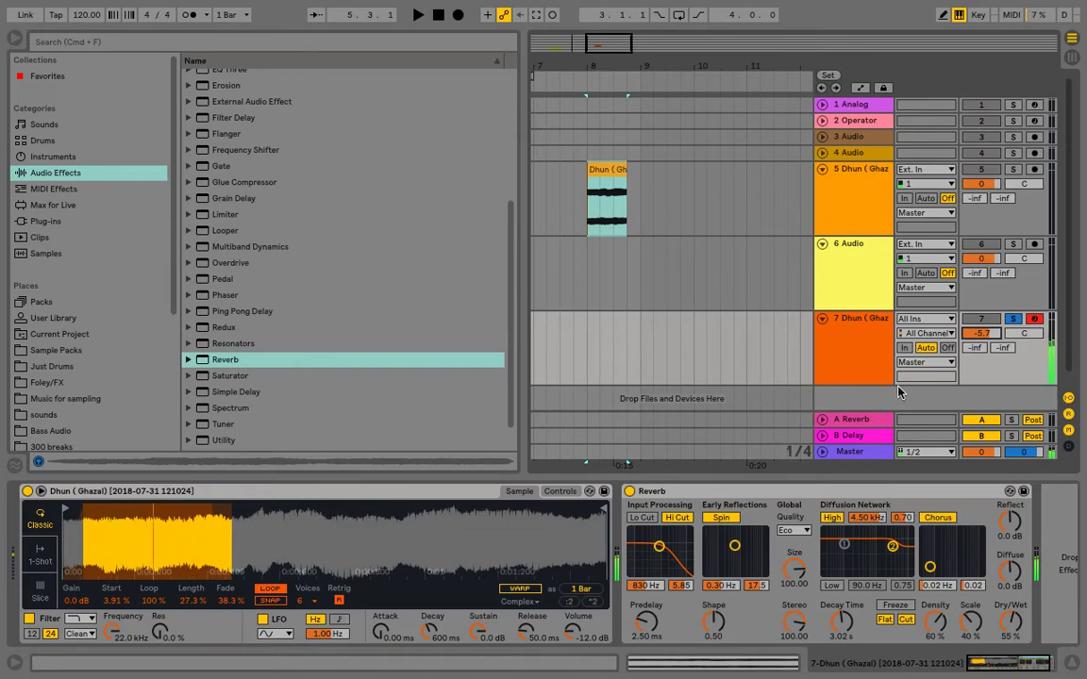
key(z)
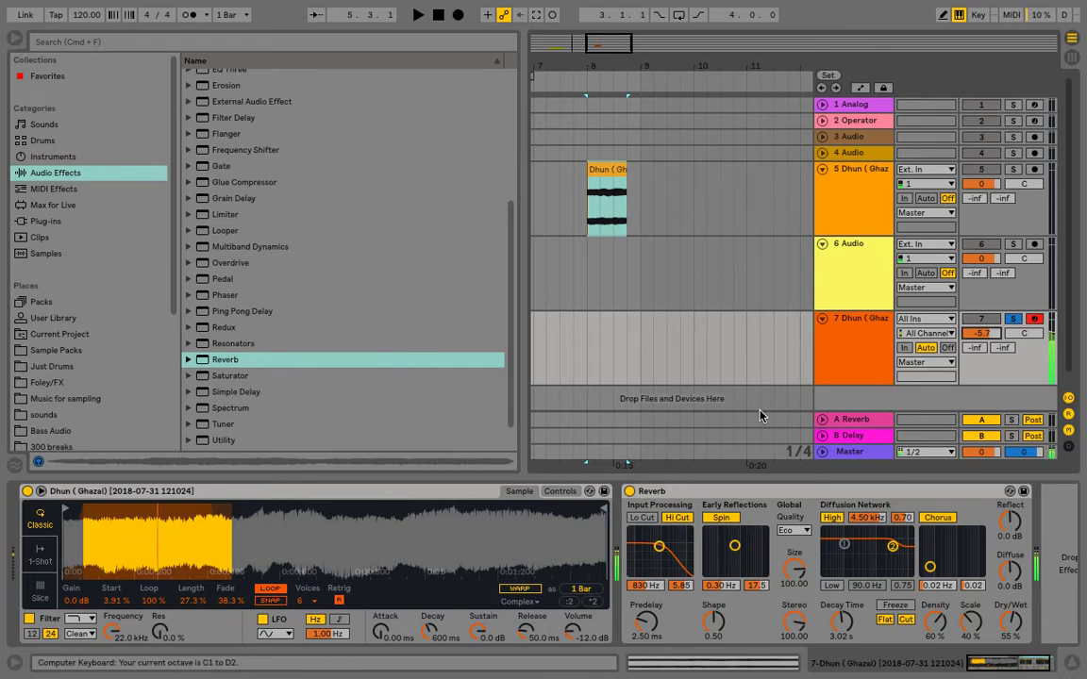
drag(981, 333, 981, 340)
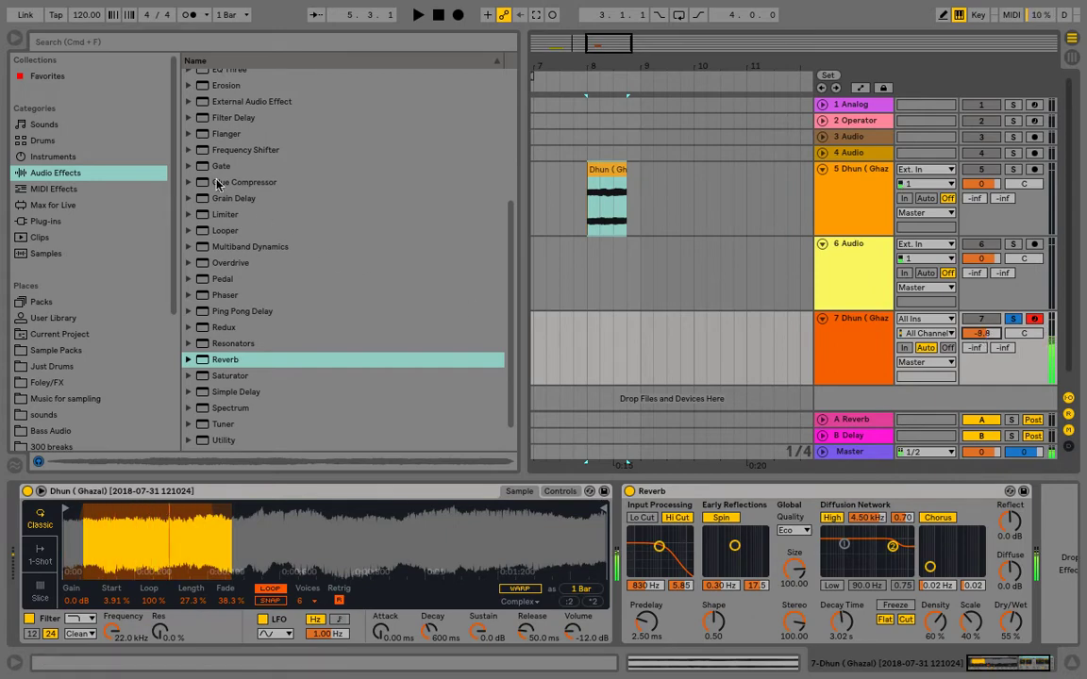
Add an EQ Eight audio effect after the Reverb on the Simpler track
click(201, 75)
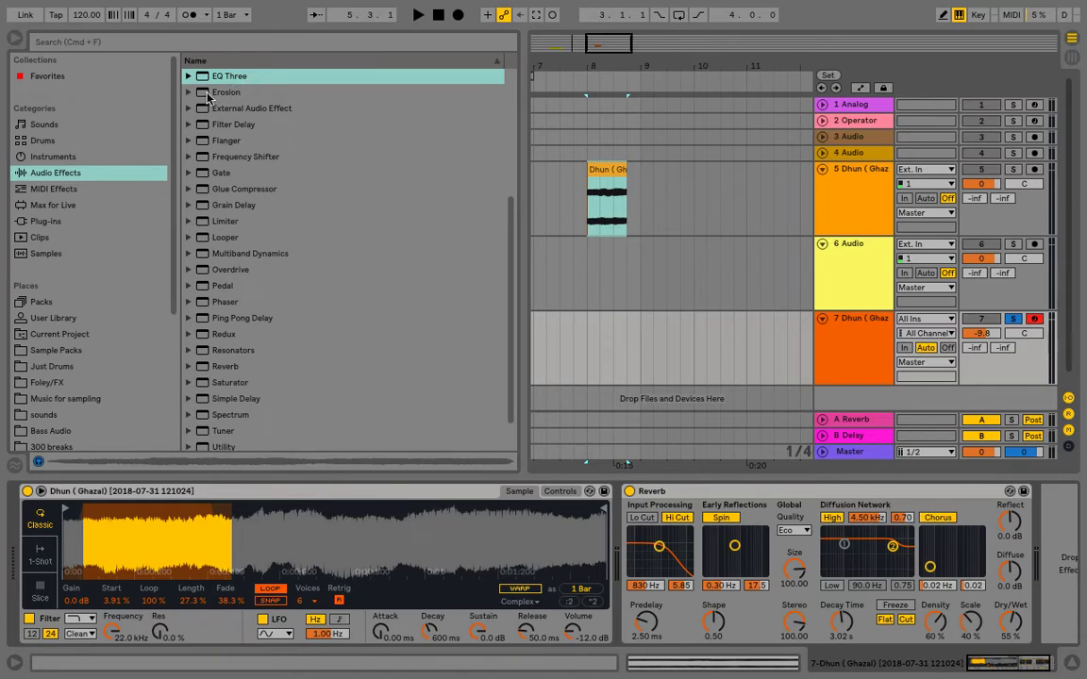
scroll(214, 141, up, 3)
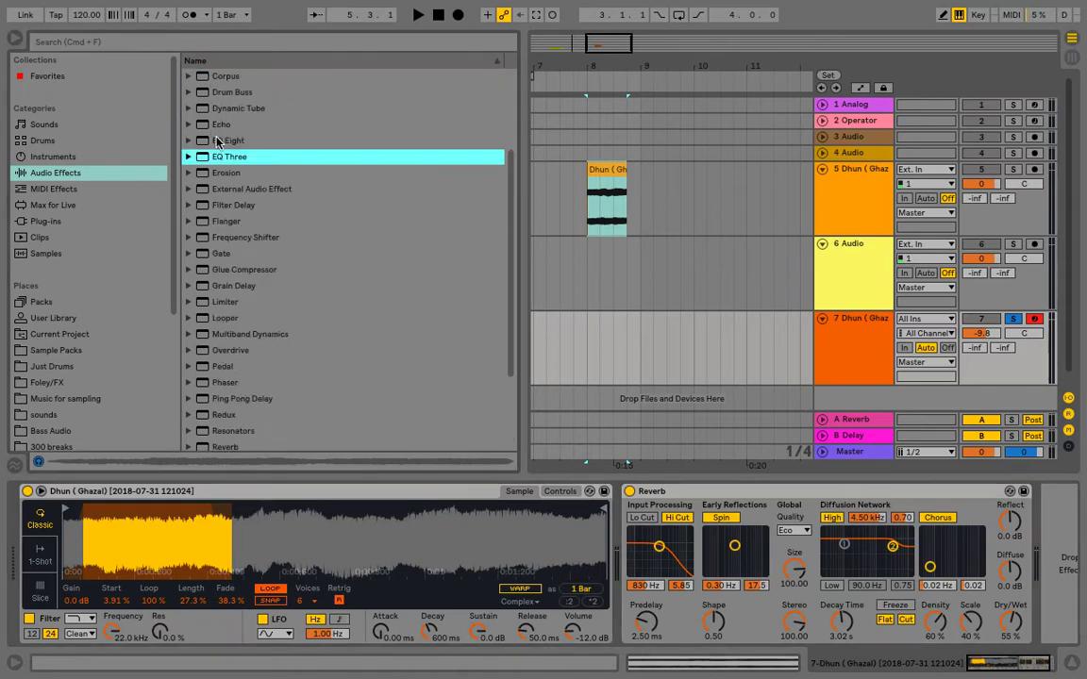
drag(214, 140, 991, 531)
Make EQ Eight band 1 a low cut at about 38.3 Hz and set band 3 to about 1.44 kHz, -0.62 dB
drag(891, 555, 910, 538)
click(723, 622)
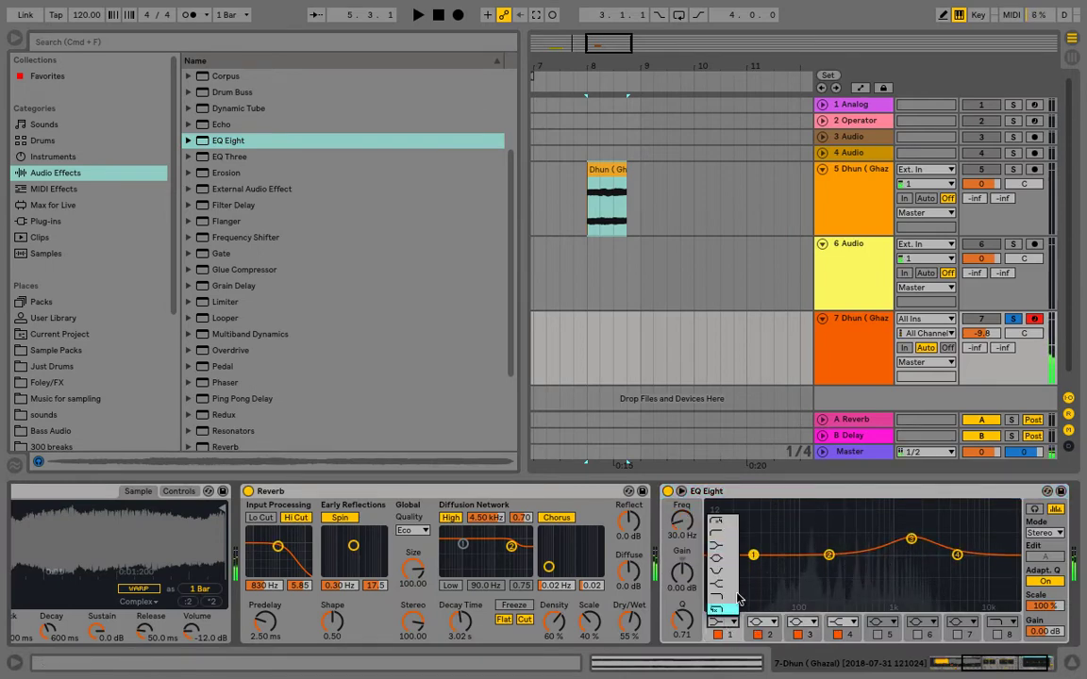
click(719, 535)
drag(759, 568, 771, 570)
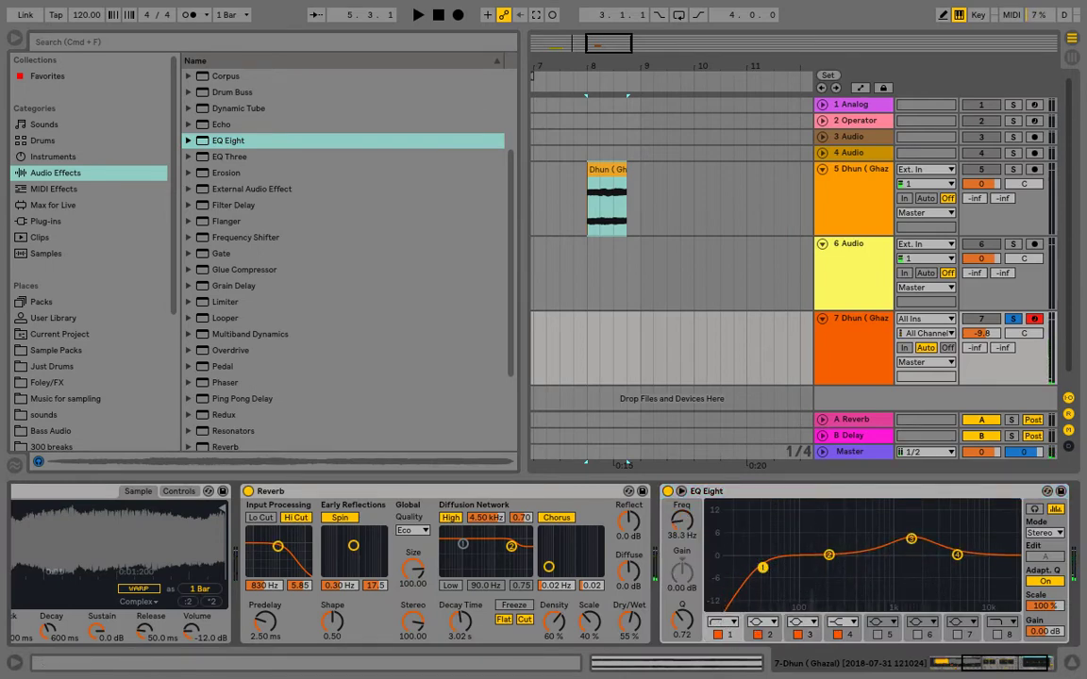
drag(910, 539, 907, 557)
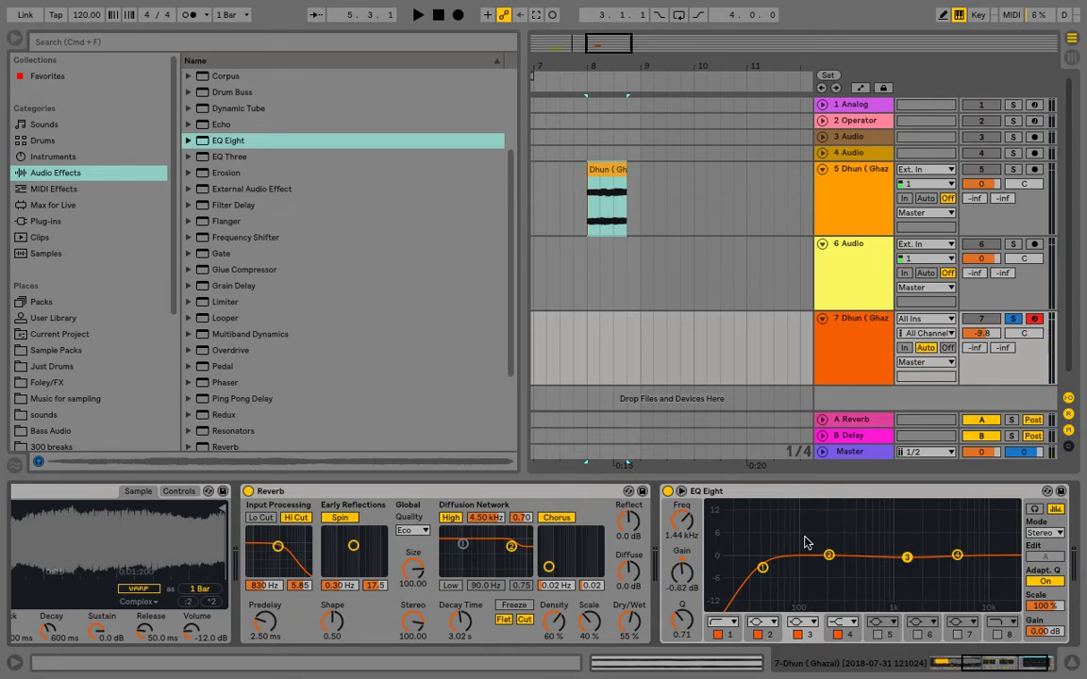
While playing the low drone, set EQ band 1 to 25.5 Hz, band 2 to 59.9 Hz at 5.33 dB and band 3 to 825 Hz at 7.81 dB
key(z)
key(a)
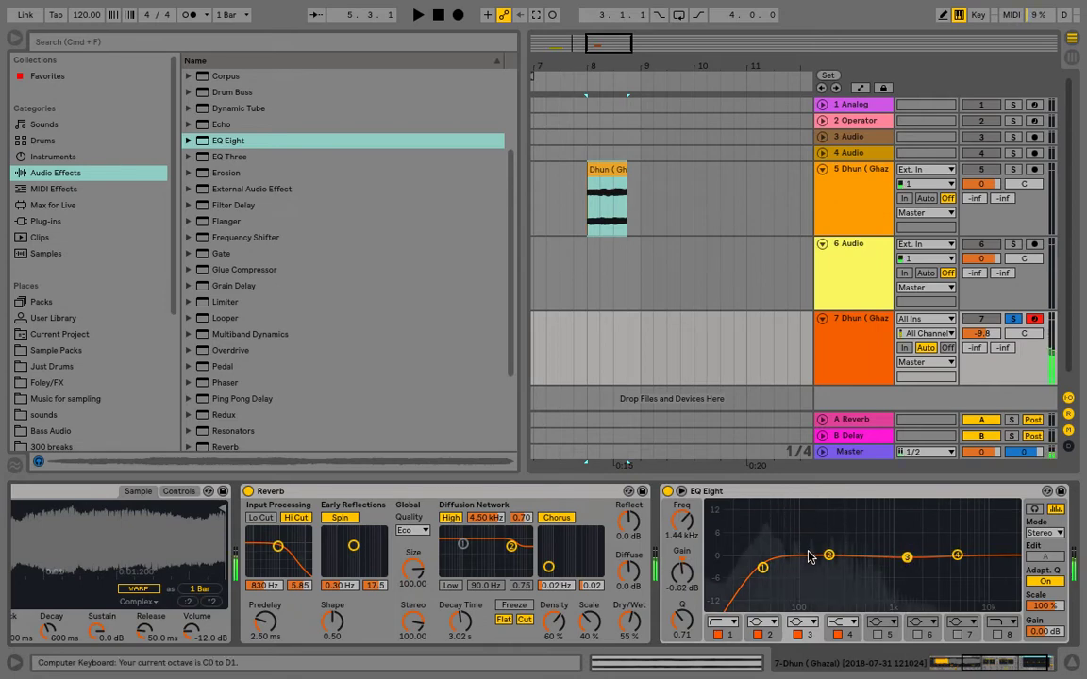
drag(764, 568, 746, 562)
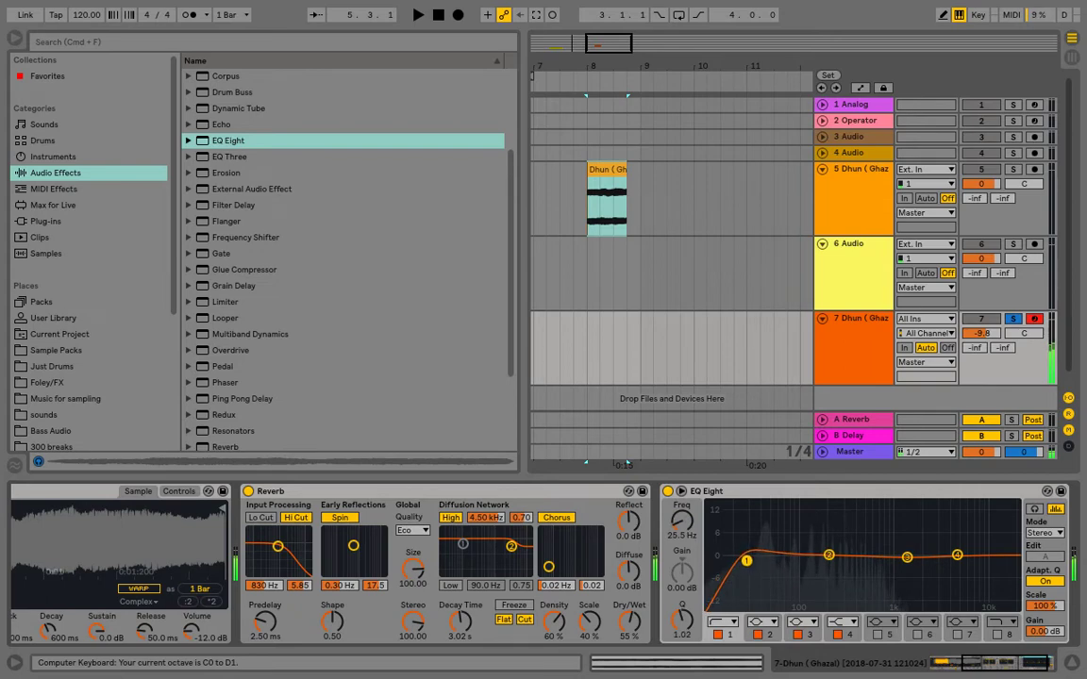
drag(829, 556, 781, 537)
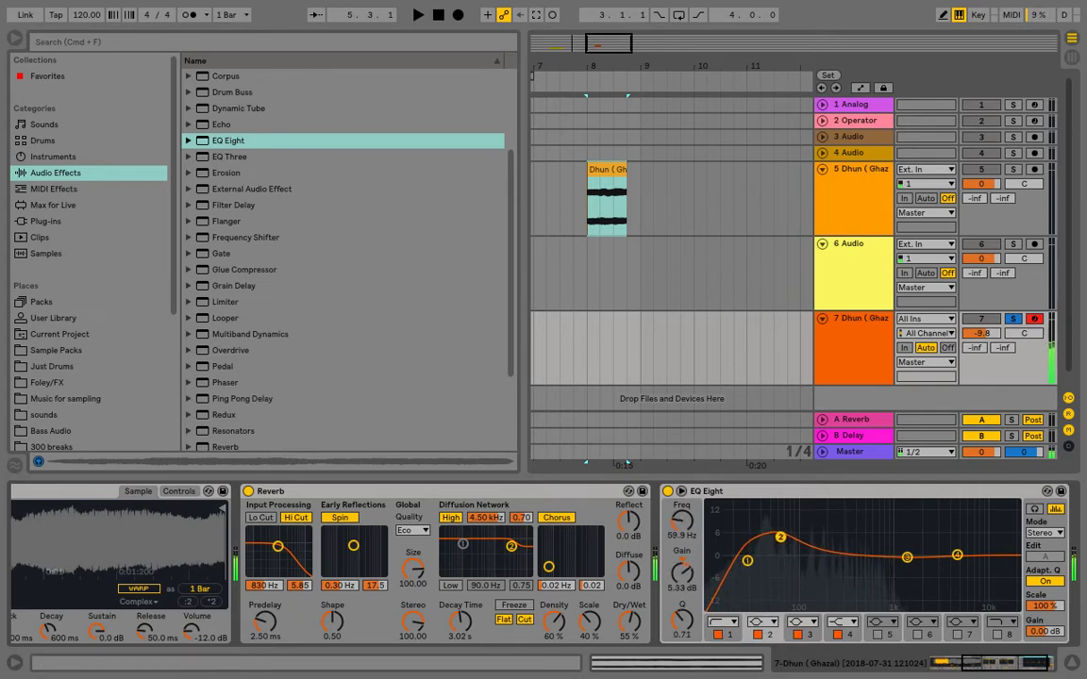
drag(906, 557, 885, 528)
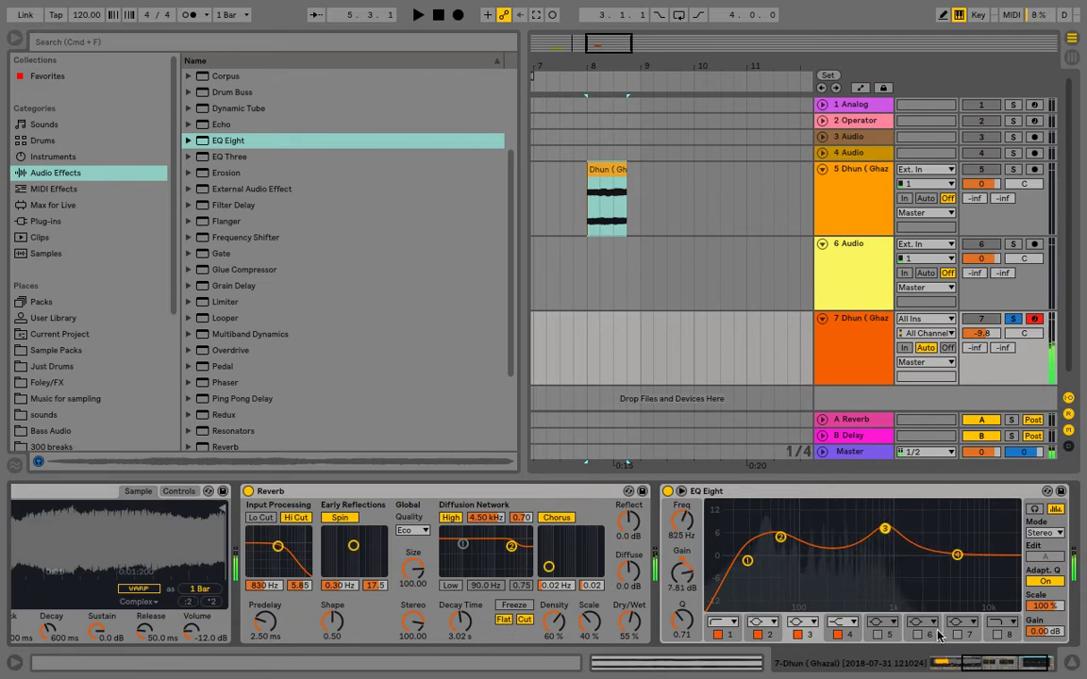
Add a Chorus after EQ Eight with Amount 4.58 ms, Rate 0.10 Hz and Dry/Wet 26 %
mouse_move(994, 663)
mouse_down()
mouse_move(958, 663)
mouse_move(1002, 660)
mouse_up()
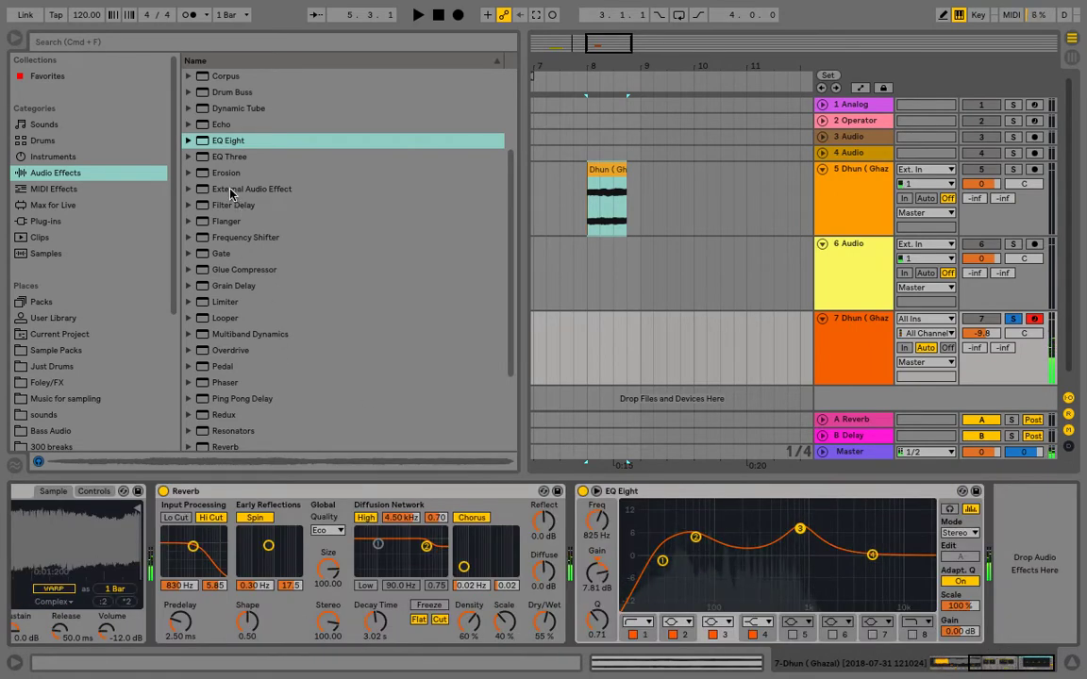
scroll(211, 175, up, 3)
drag(225, 92, 1022, 618)
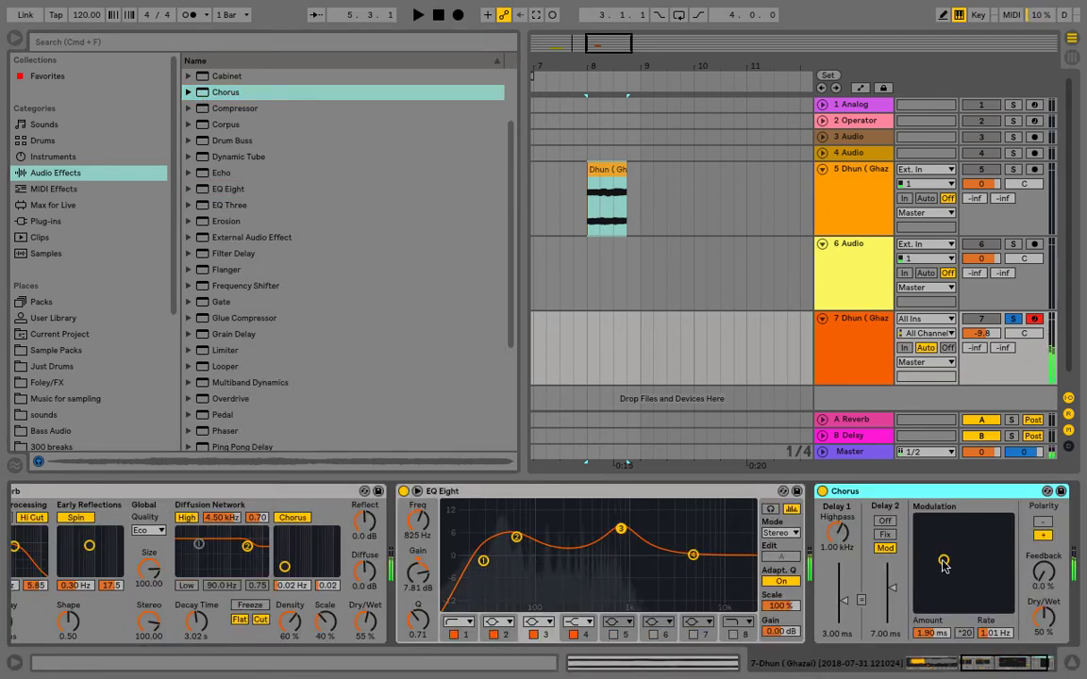
drag(943, 563, 922, 538)
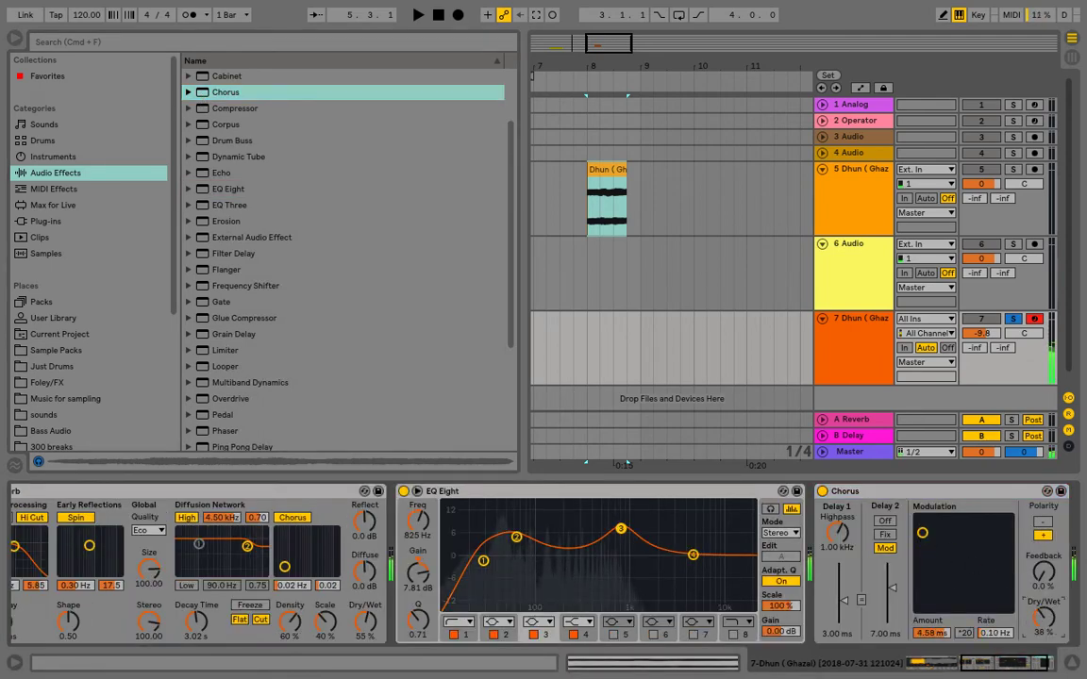
drag(1002, 666, 1050, 660)
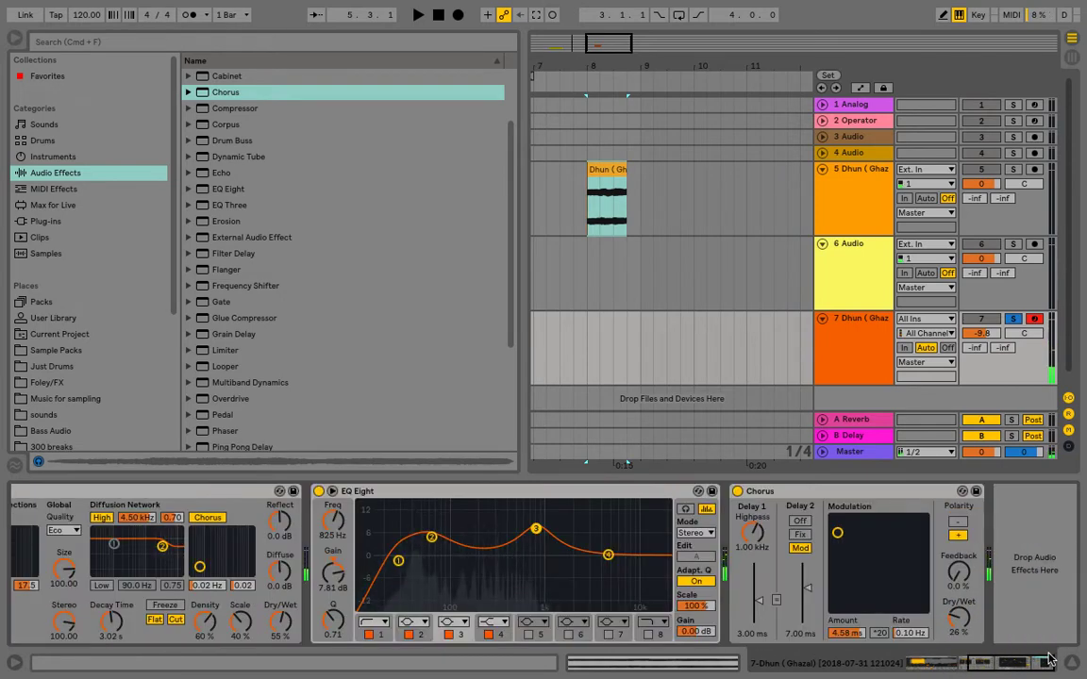
Raise EQ band 1's cutoff, move band 2 higher and nearly flat, and set band 3 to about 2.02 kHz, -2.36 dB
key(z)
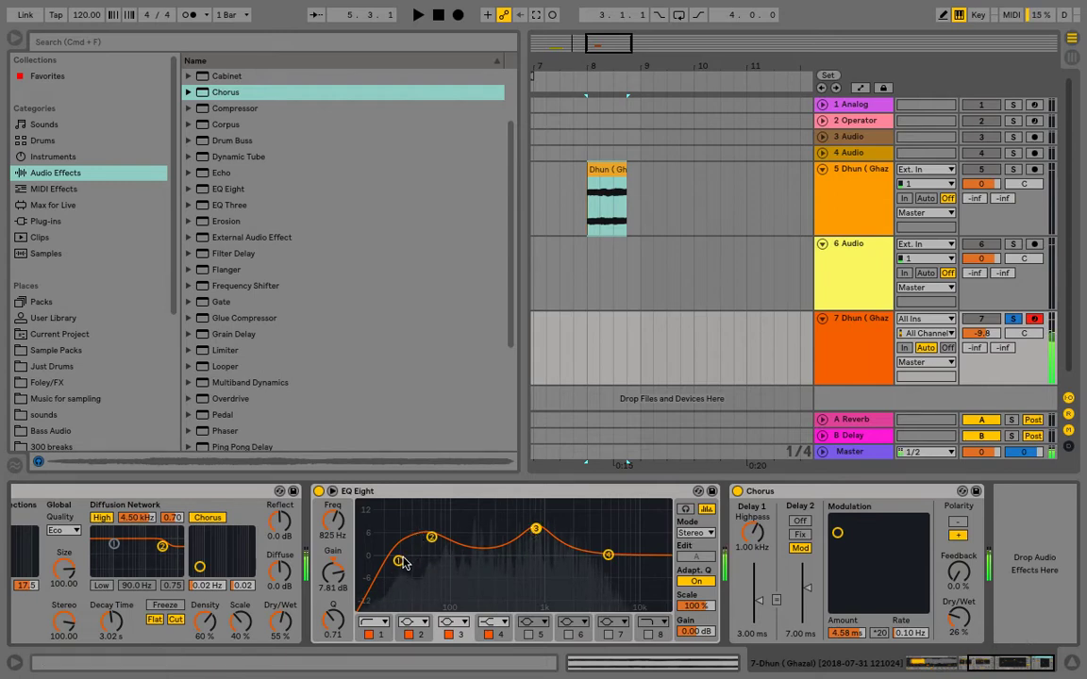
drag(400, 562, 472, 559)
drag(535, 529, 570, 563)
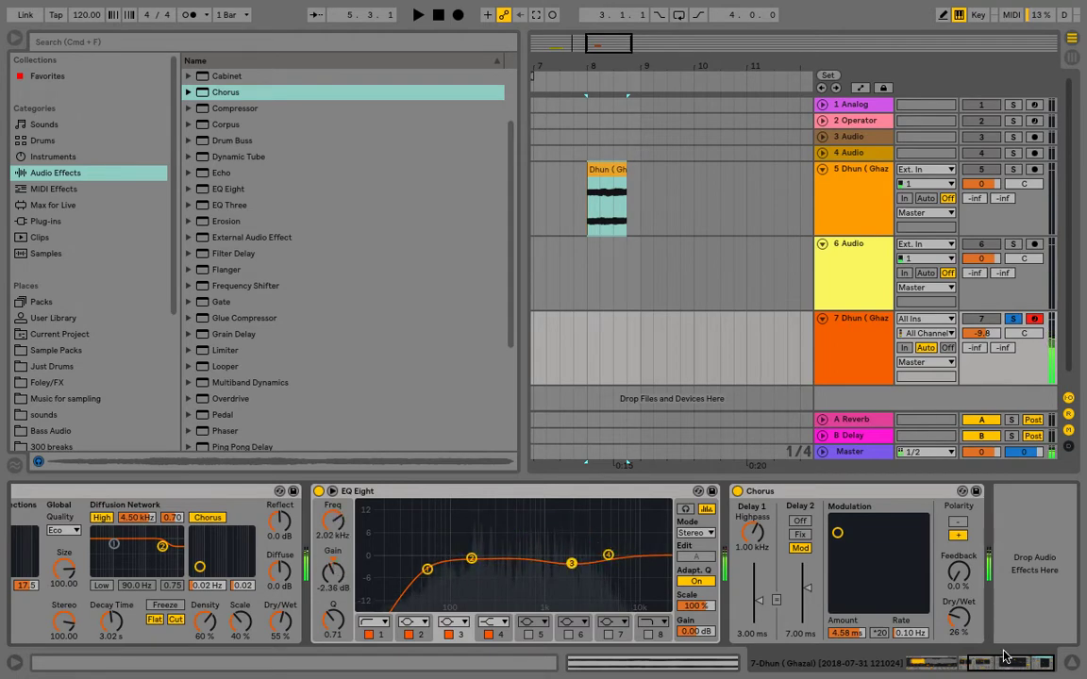
Set the Reverb's Decay Time to 5.70 s and Dry/Wet to 70 %, and Simpler's filter to 481 Hz with 58 % resonance
click(933, 666)
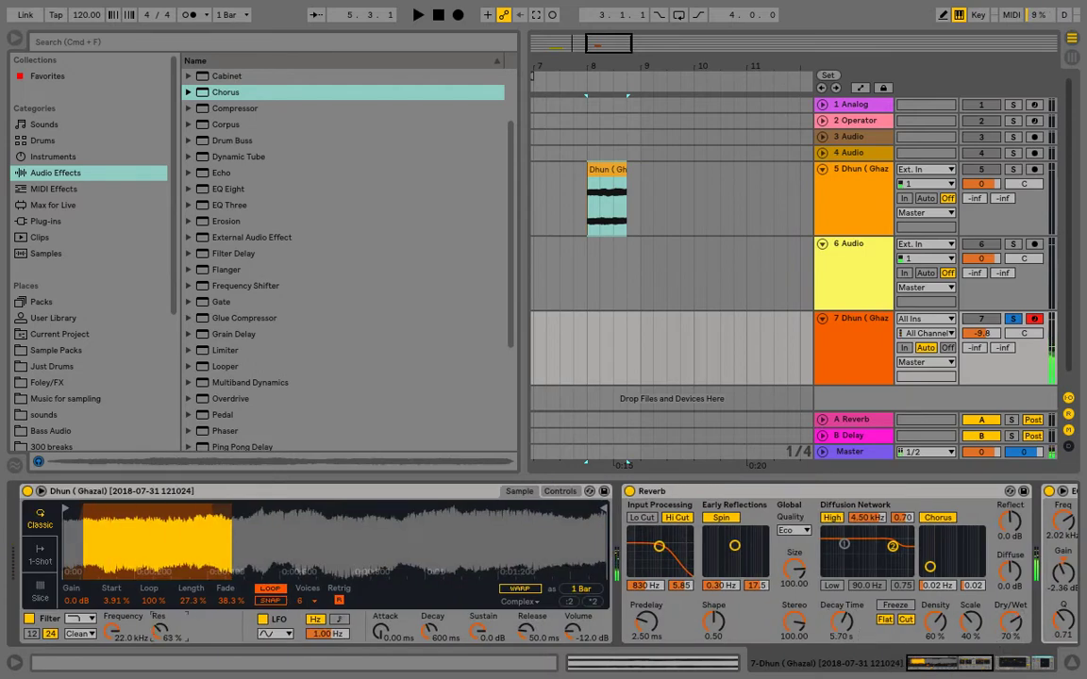
mouse_move(160, 631)
mouse_down()
mouse_move(113, 646)
mouse_move(159, 624)
mouse_move(112, 643)
mouse_move(158, 646)
mouse_move(158, 634)
mouse_up()
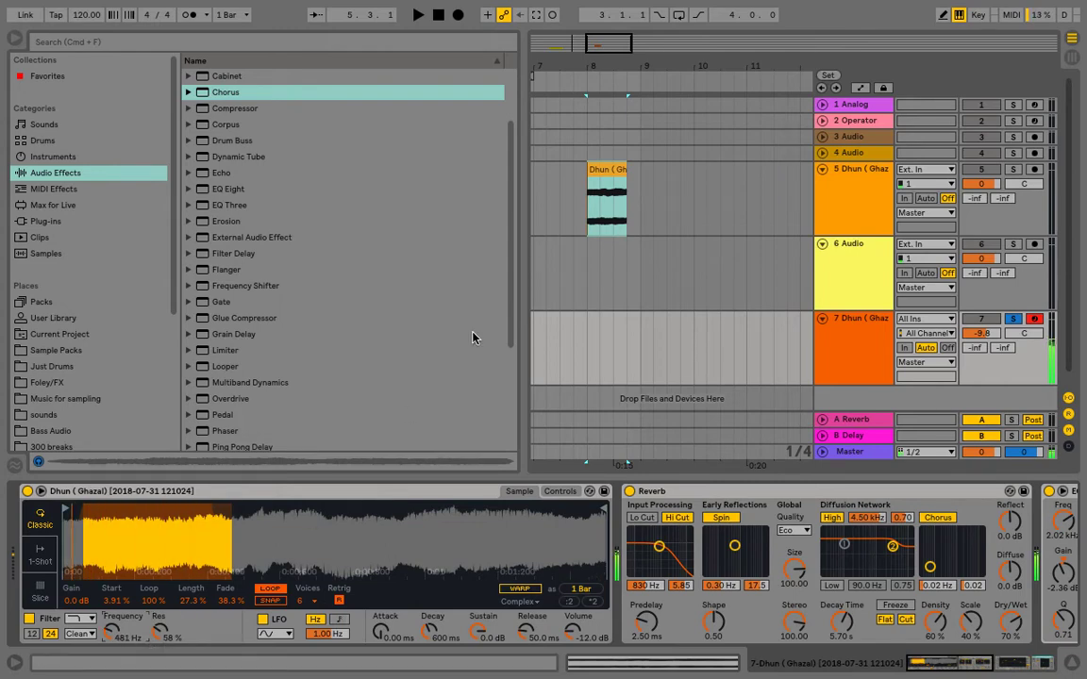
Insert a one-beat MIDI clip at 2.4.1 on the Simpler track and hide the clip's note editor
drag(545, 67, 863, 68)
double_click(633, 353)
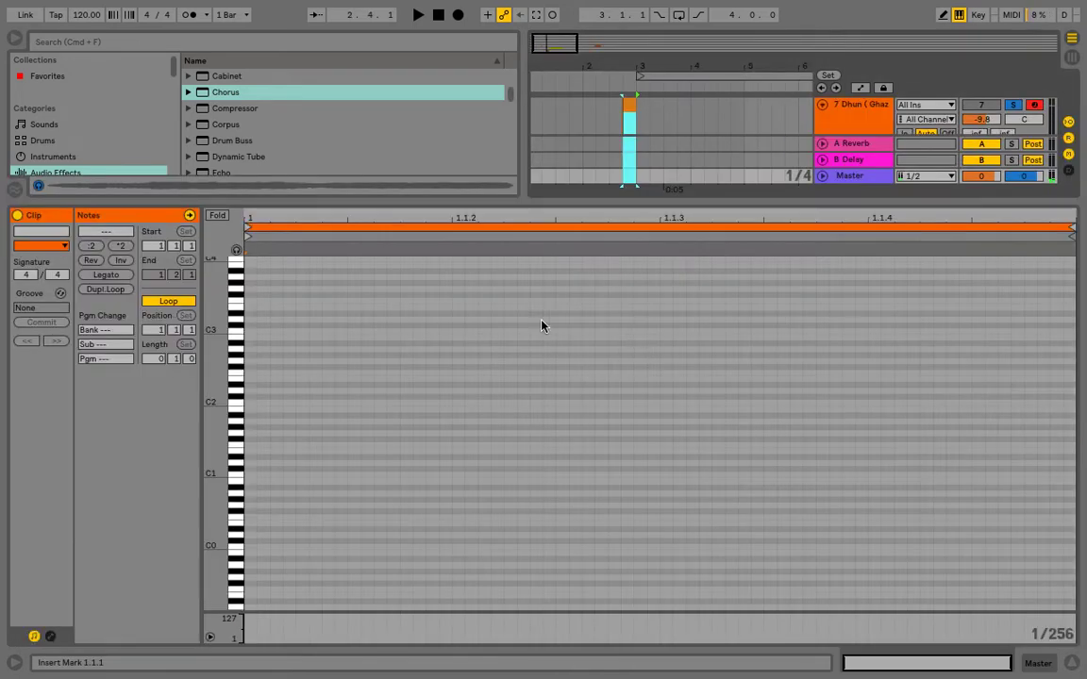
click(1070, 661)
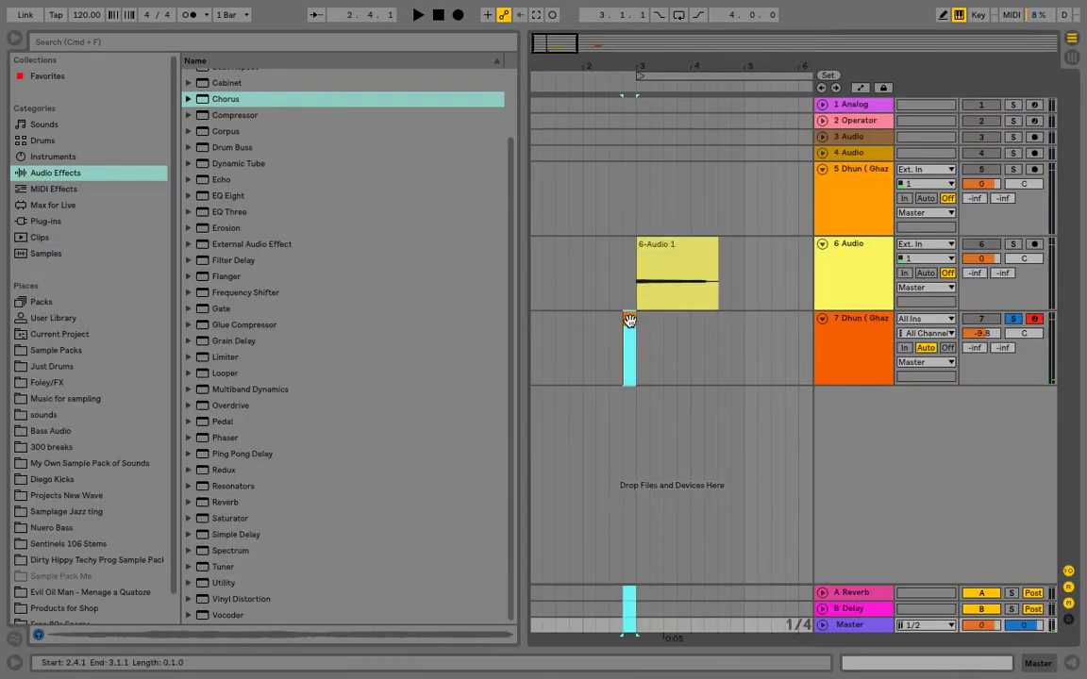
Make the Simpler track's MIDI clip and the loop range span bars 1 and 2, and move the 6-Audio 1 clip past bar 5
mouse_move(628, 326)
mouse_down()
mouse_move(544, 324)
mouse_move(638, 325)
mouse_up()
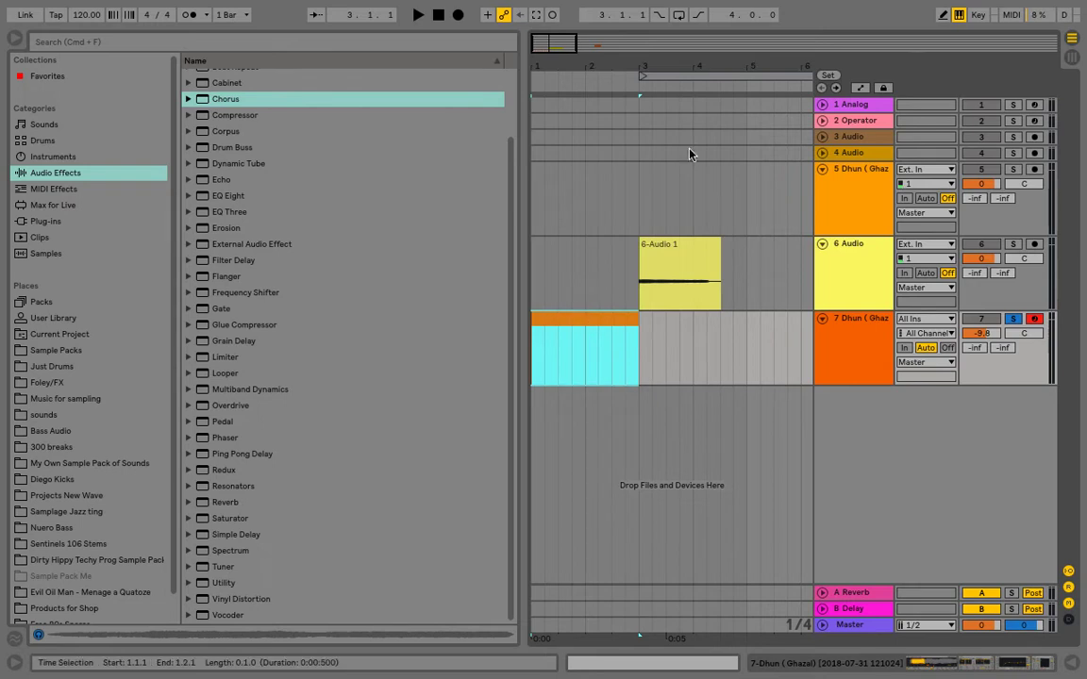
click(617, 75)
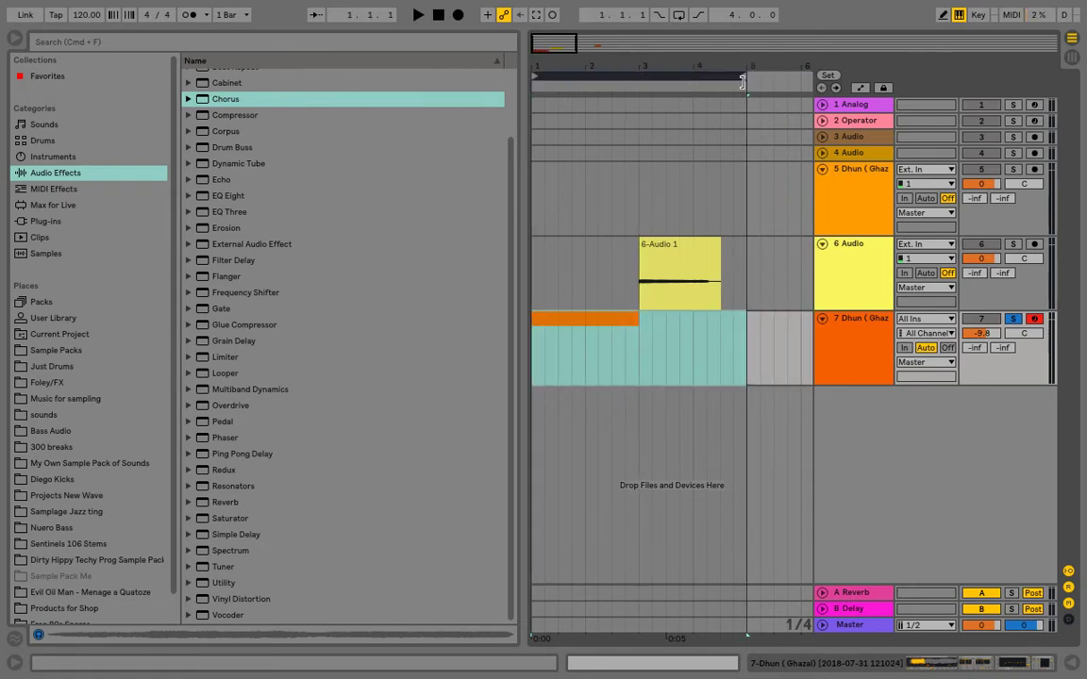
drag(741, 80, 622, 102)
click(681, 248)
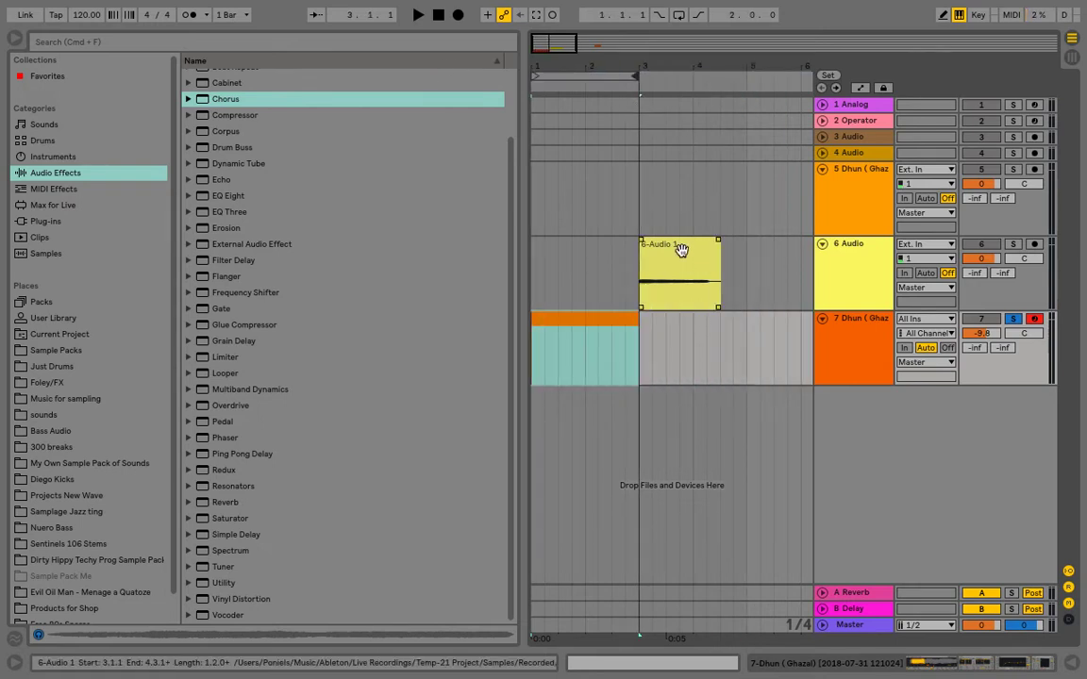
drag(681, 248, 786, 252)
Extend the loop range and the Simpler track's MIDI clip to four bars, ending at 5.1.1, with looping enabled
drag(634, 78, 747, 82)
key(space)
key(space)
drag(632, 323, 746, 341)
click(681, 16)
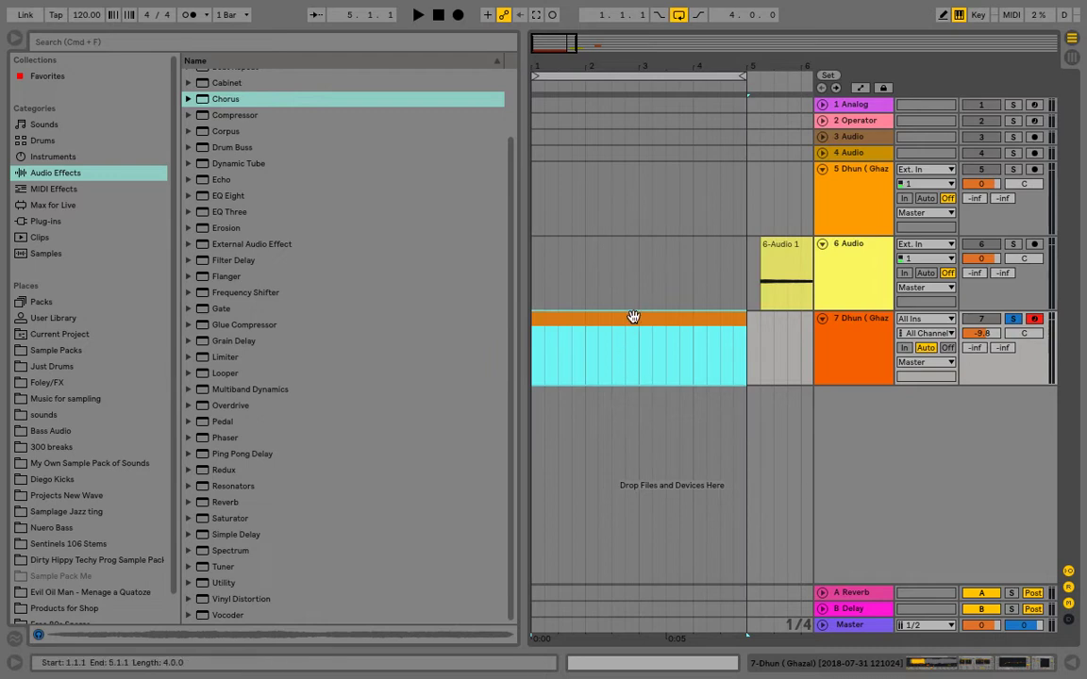
Open the four-bar MIDI clip, enable note preview, and enter E2, G2 and B2 notes at 1.1.1
double_click(632, 317)
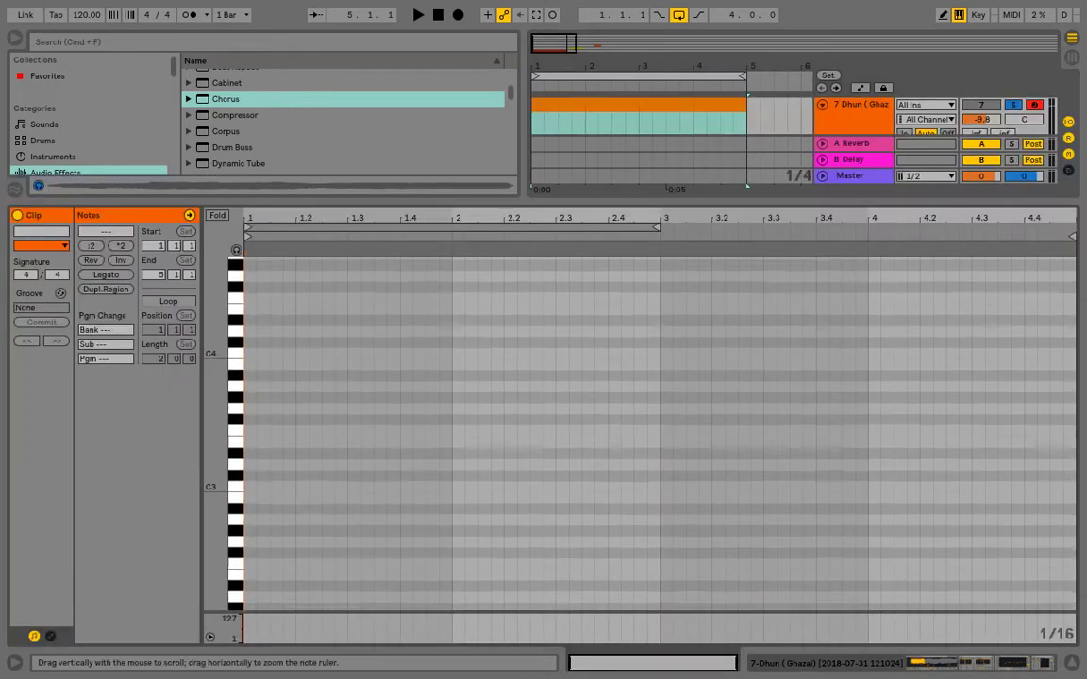
drag(219, 321, 212, 316)
click(236, 251)
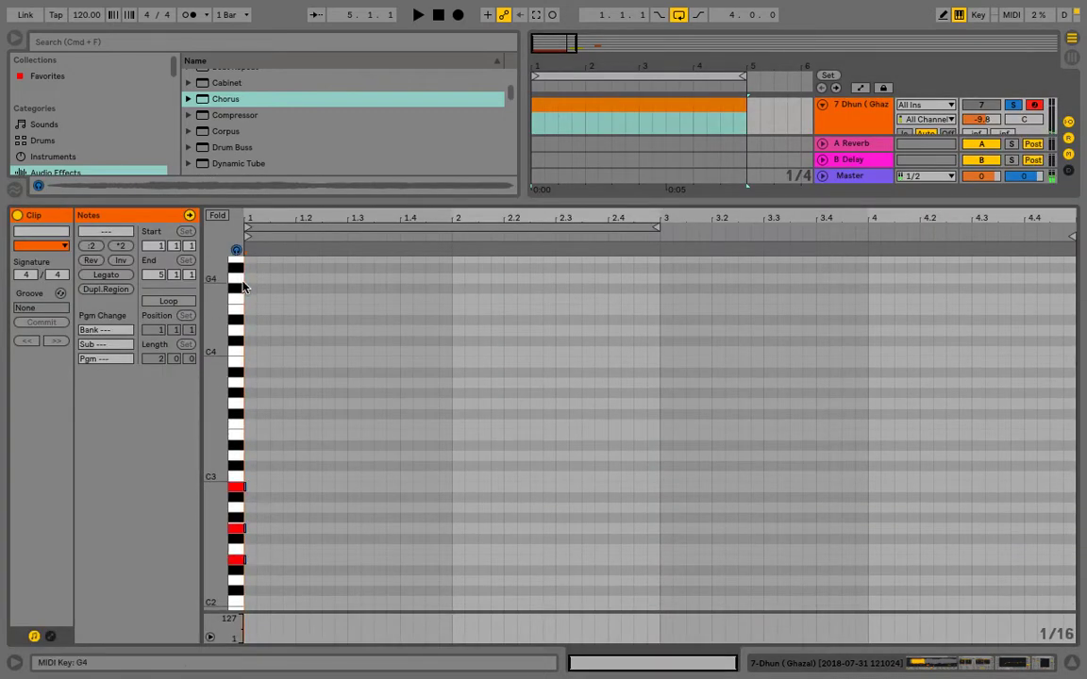
double_click(250, 559)
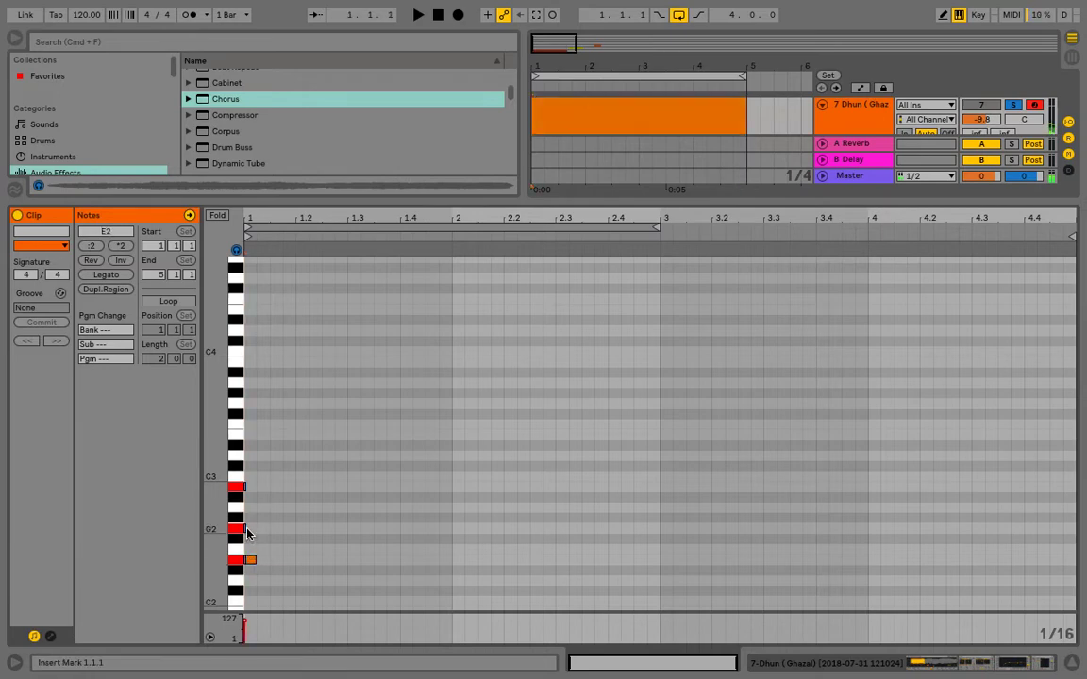
double_click(249, 530)
double_click(249, 488)
Lengthen the E2, G2 and B2 notes to two bars, ending at 3.1.1, and audition the chord
key(space)
key(space)
drag(262, 474, 447, 578)
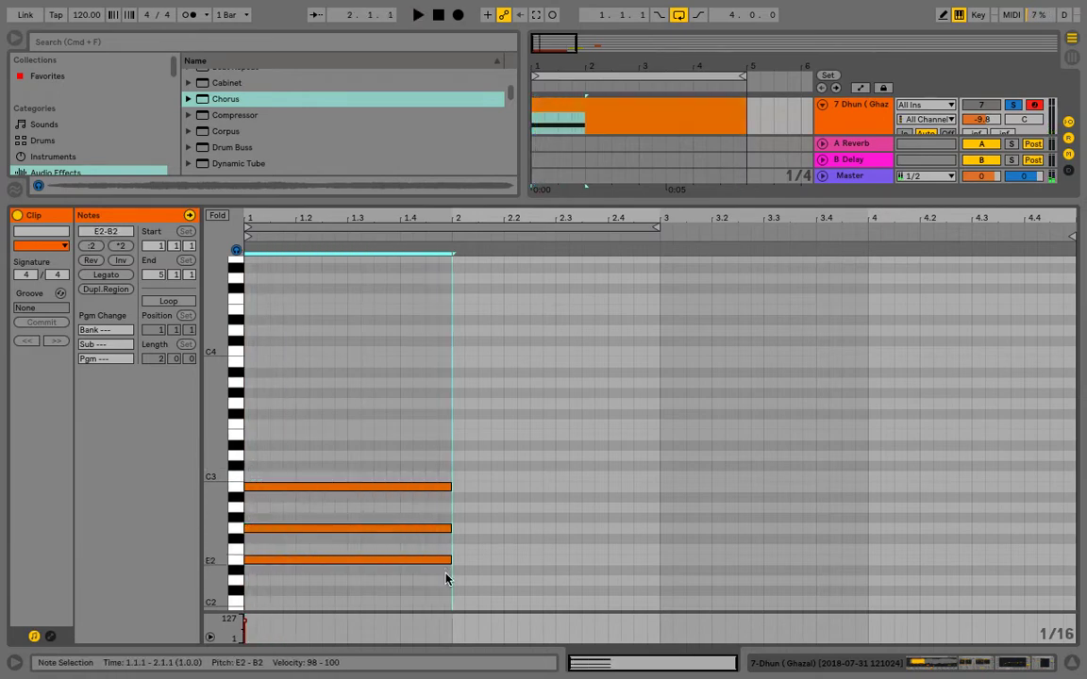
key(space)
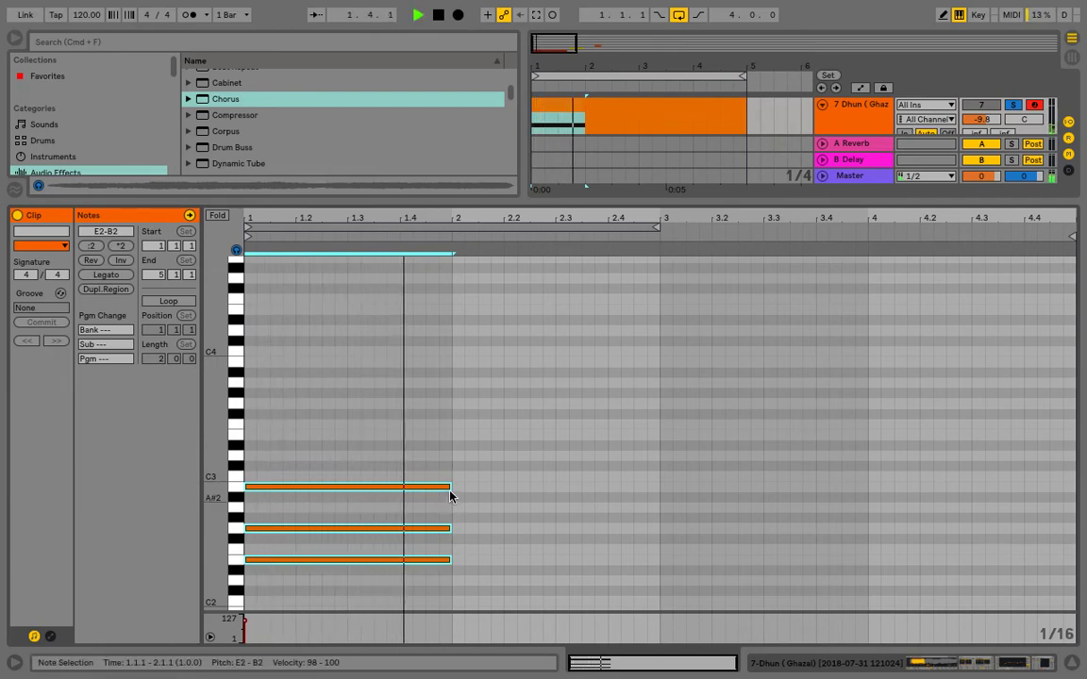
key(space)
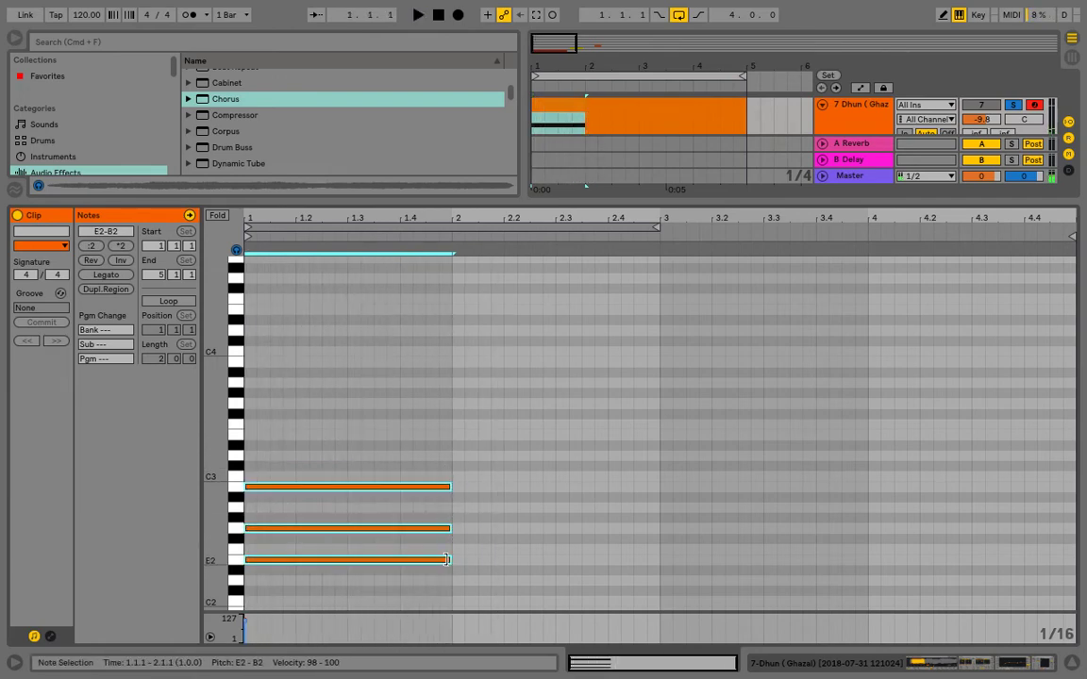
drag(447, 560, 662, 567)
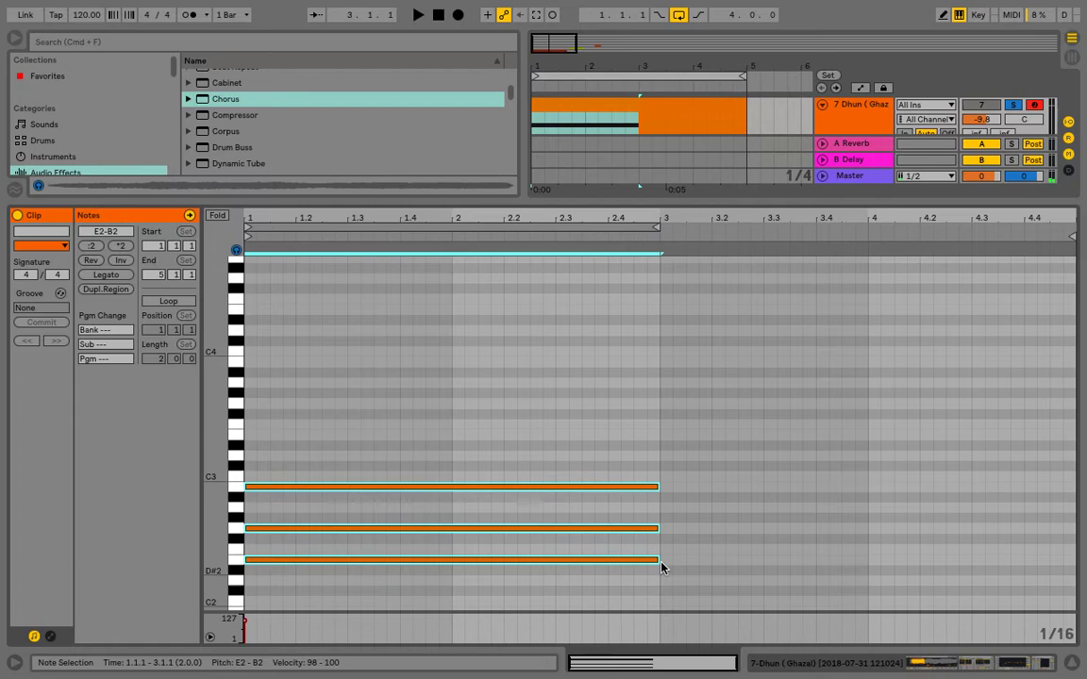
Add an E3 note running from 3.1.1 to 5.1.1
click(664, 464)
double_click(667, 435)
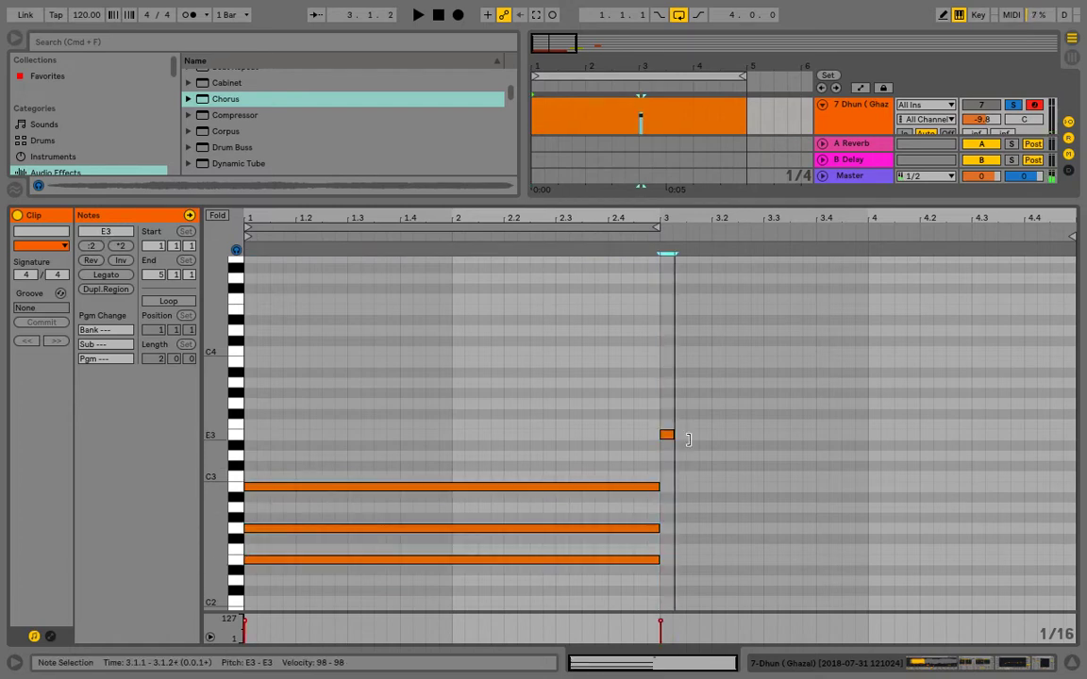
drag(688, 440, 1073, 434)
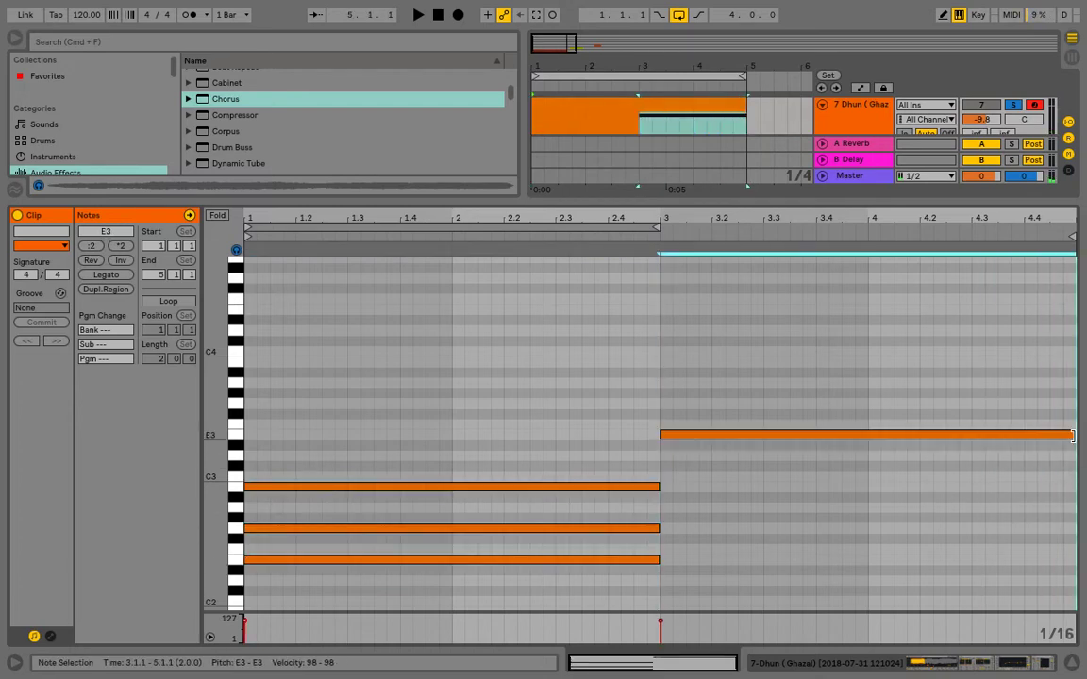
double_click(665, 476)
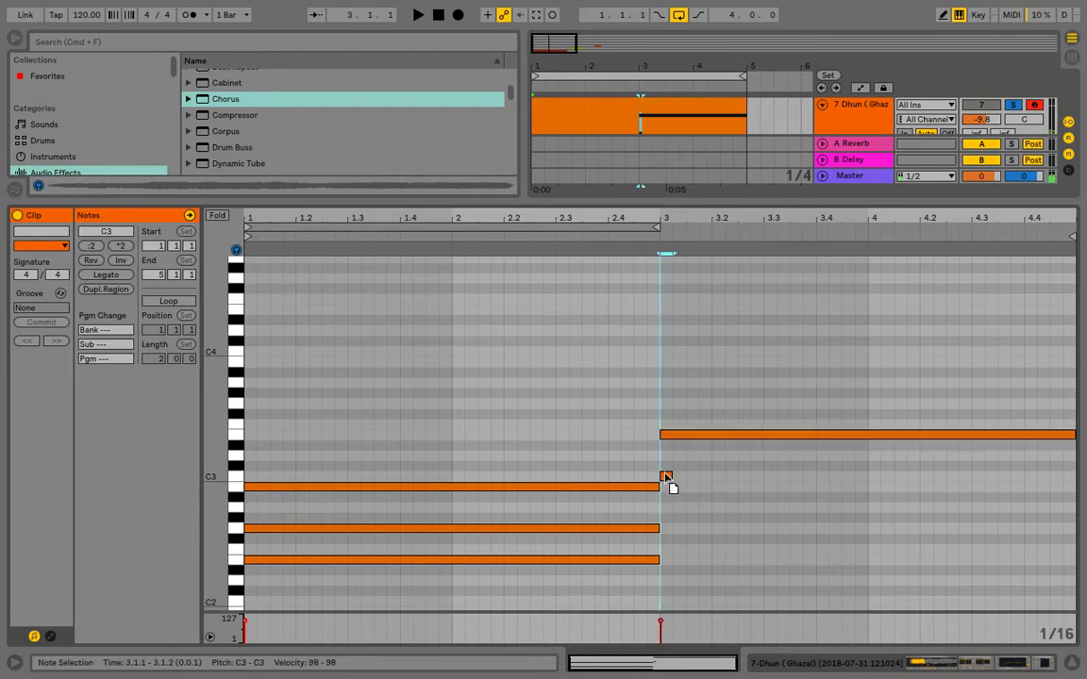
drag(665, 475, 611, 619)
drag(689, 411, 635, 615)
double_click(665, 465)
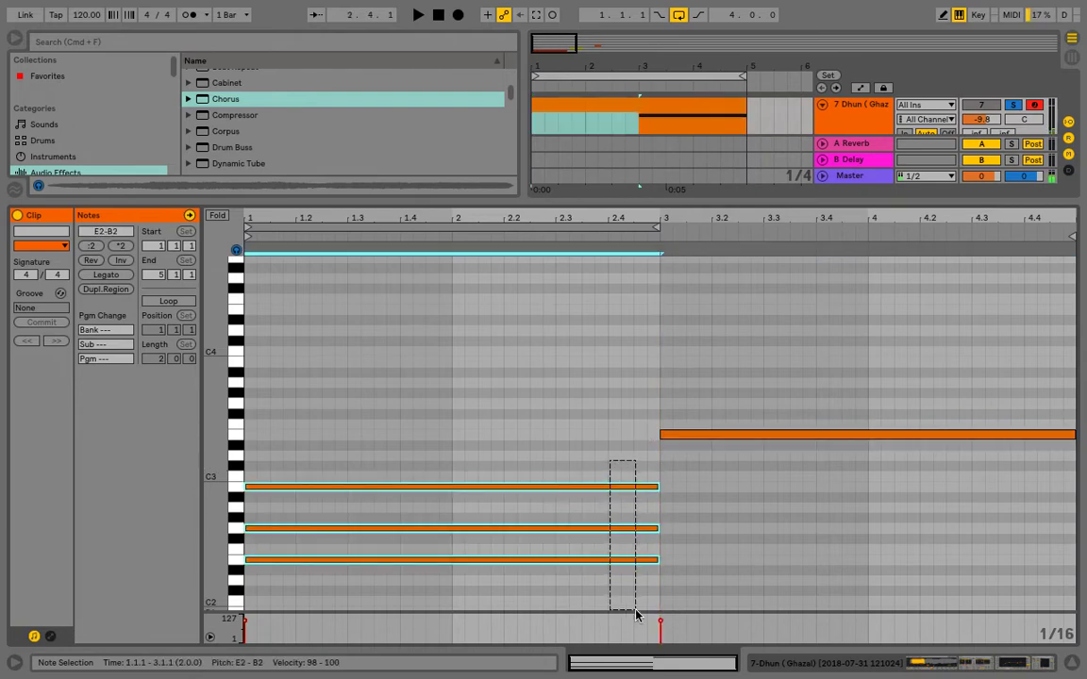
Add a G2 note under the E3 note, running from 3.1.1 to 5.1.1
double_click(666, 551)
key(Up)
key(Up)
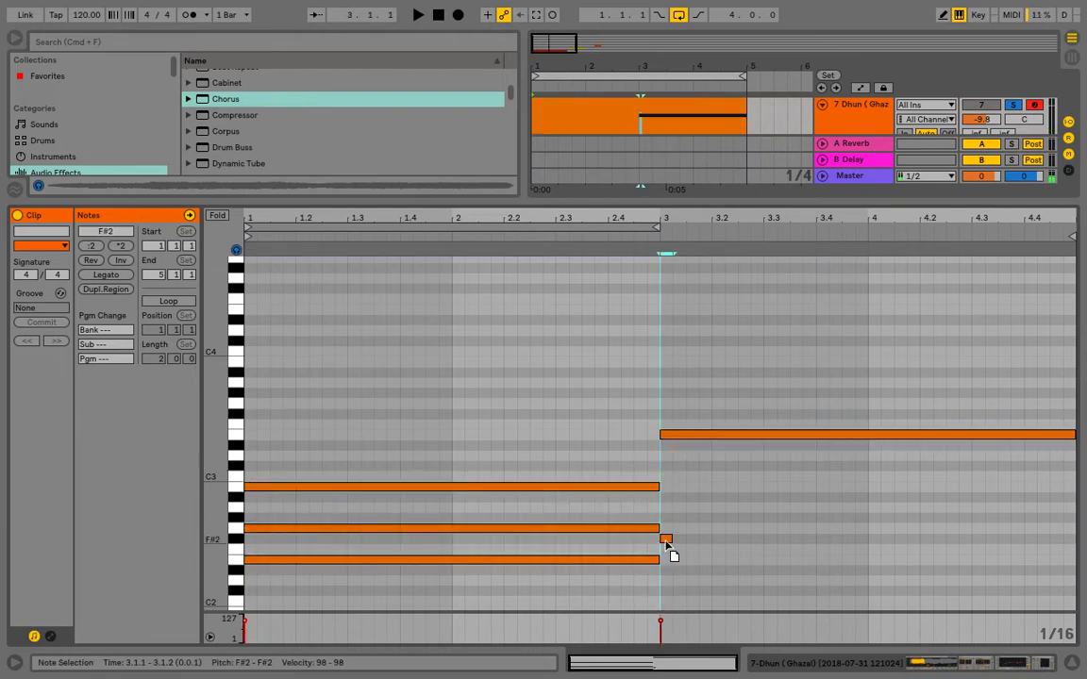
drag(665, 528, 1008, 558)
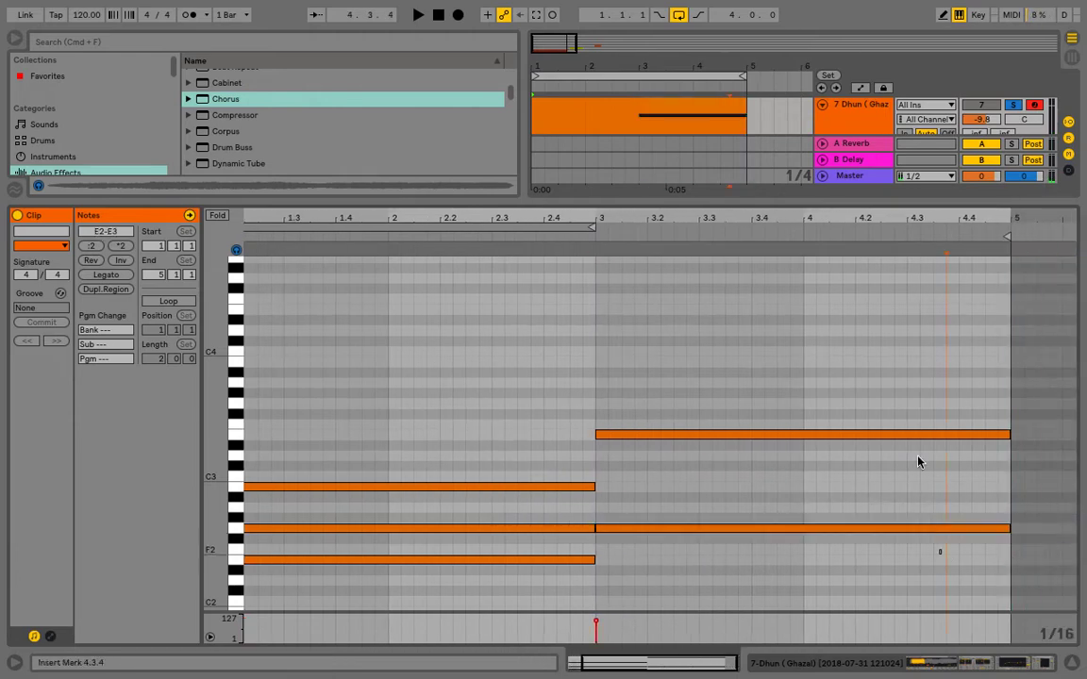
drag(943, 553, 796, 390)
Add a C3 note between G2 and E3, running from 3.1.1 to 5.1.1
double_click(600, 477)
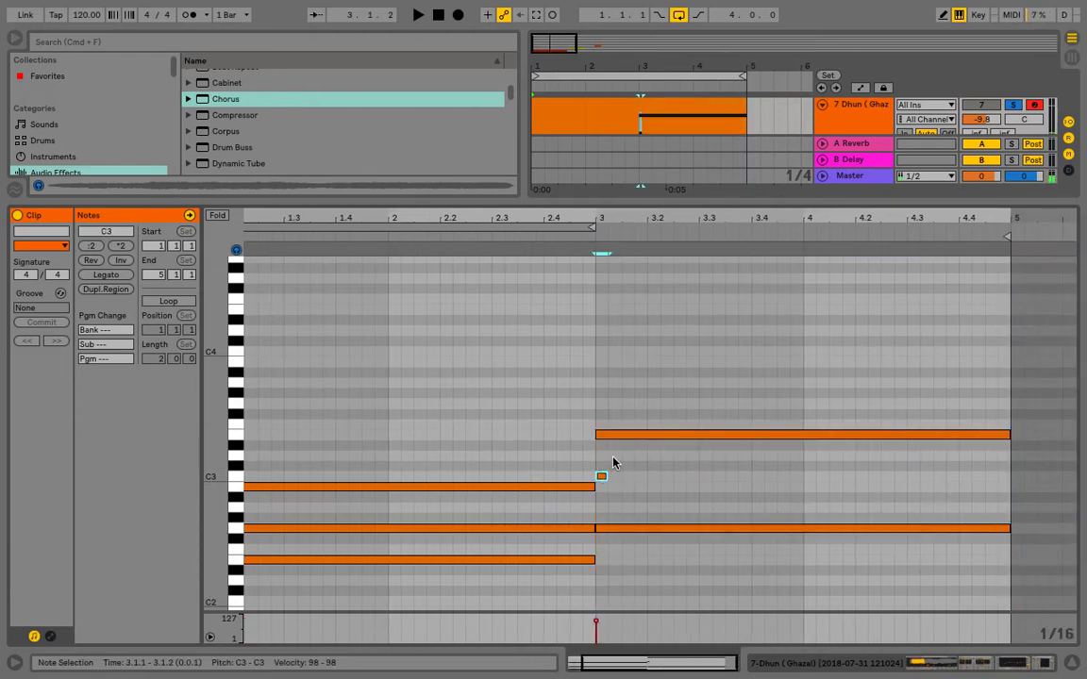
drag(600, 412, 631, 543)
drag(604, 476, 892, 477)
key(super+z)
click(813, 495)
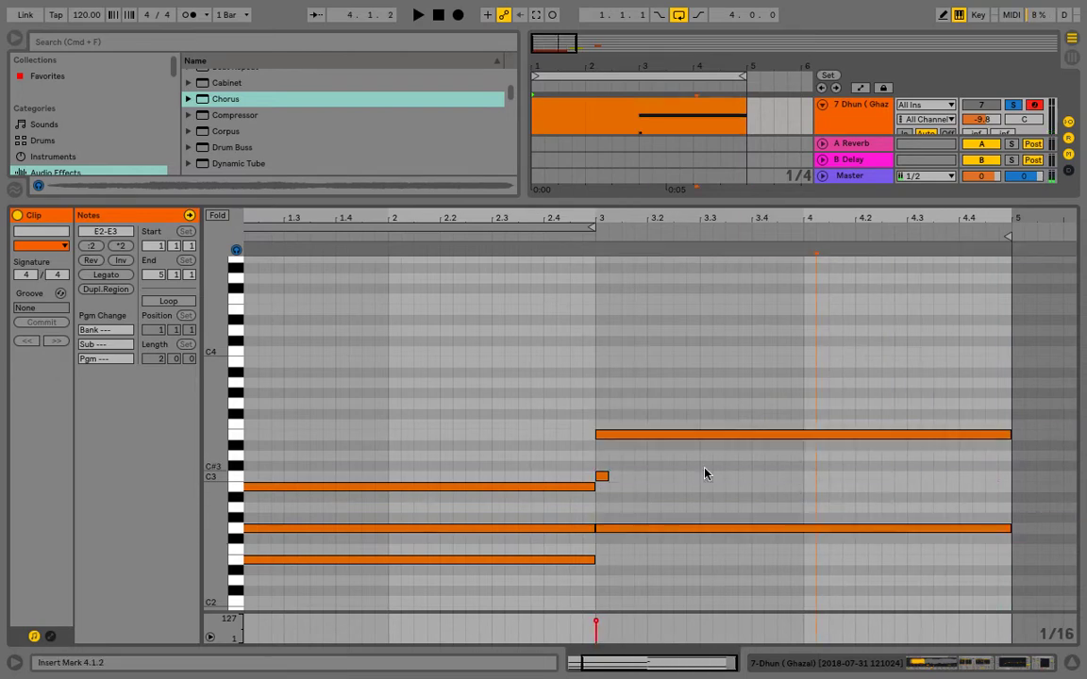
drag(602, 476, 1017, 503)
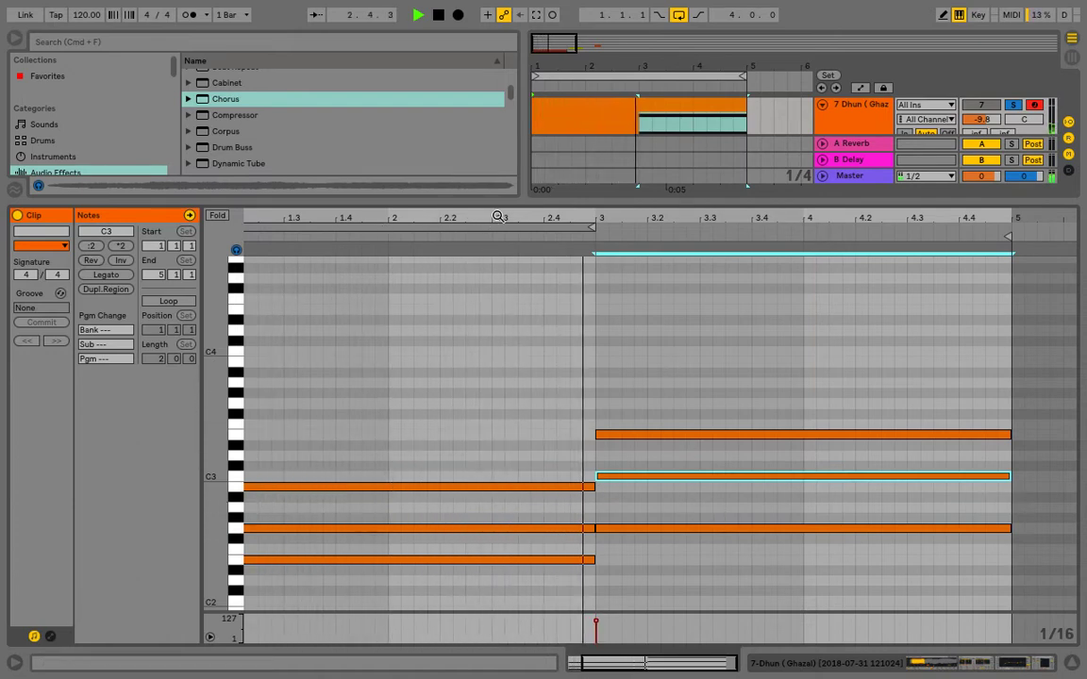
Preview the B3 key and add a B3 note running from 4.1.1 to 5.1.1
click(236, 364)
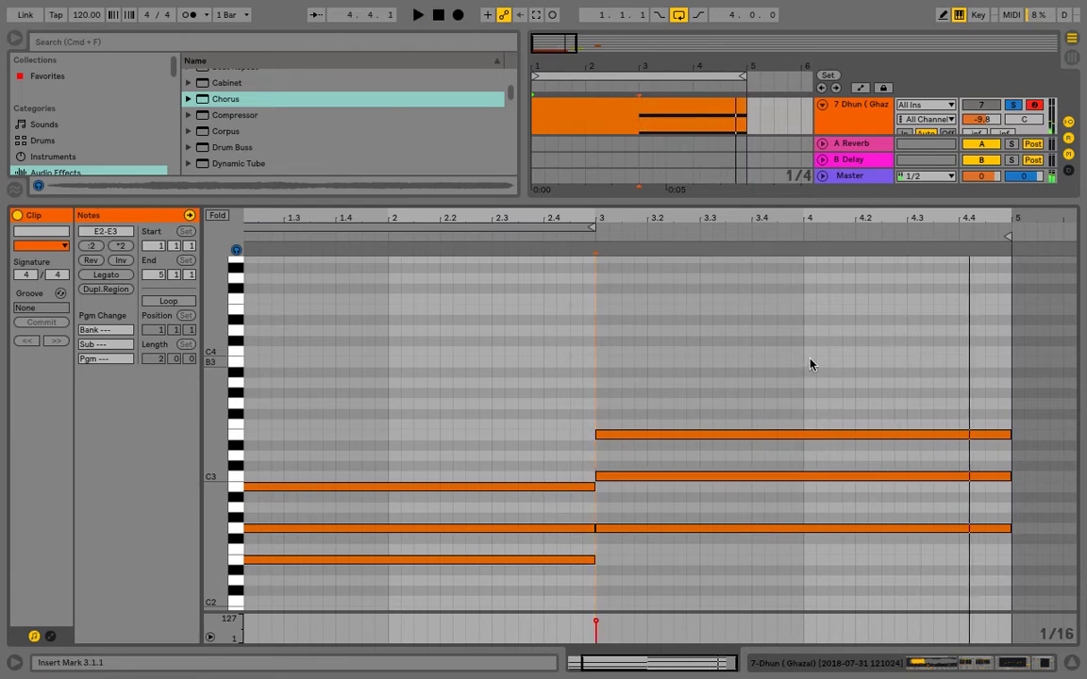
double_click(809, 362)
key(space)
drag(811, 363, 1009, 362)
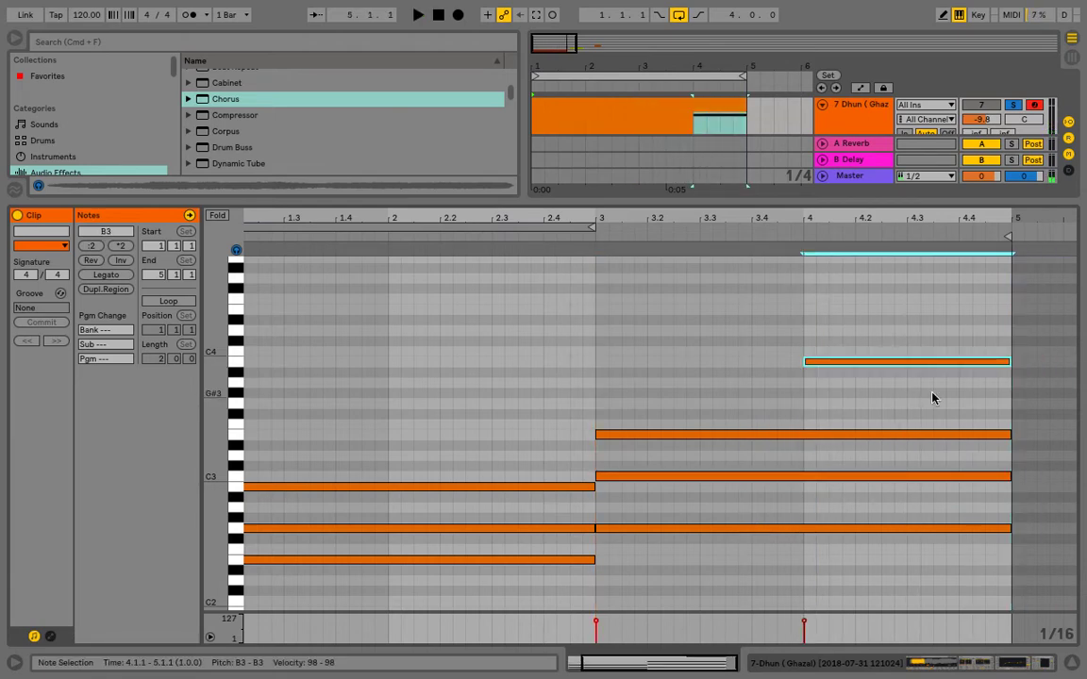
Play the loop with the Simpler track's devices shown and raise Simpler's filter frequency to 1.23 kHz
click(1071, 663)
key(space)
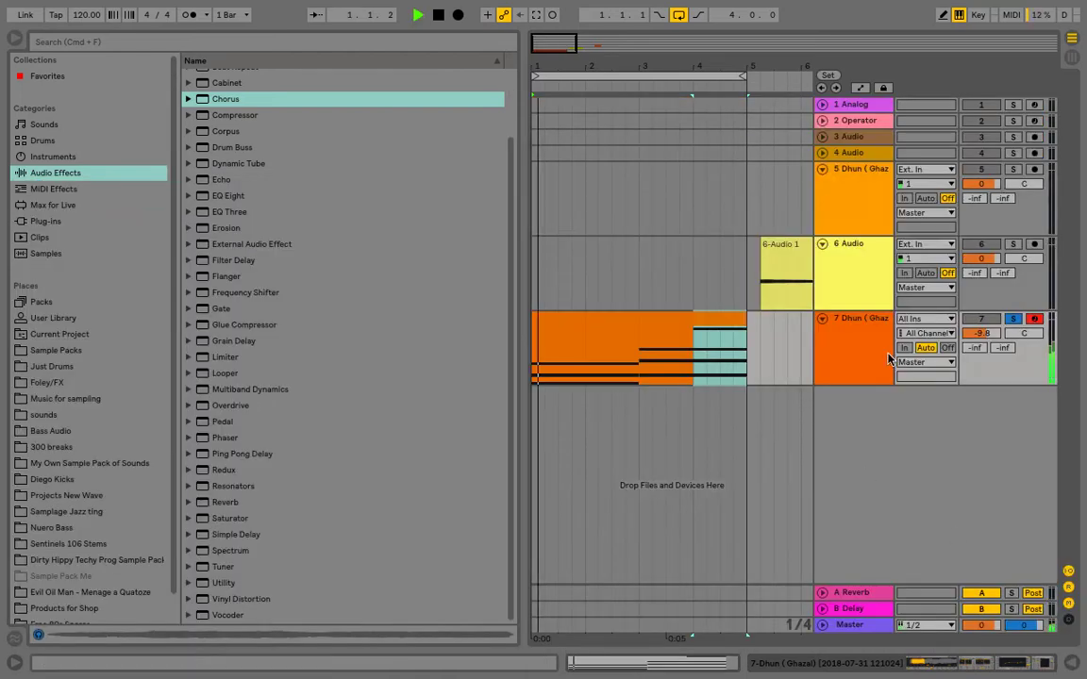
double_click(872, 318)
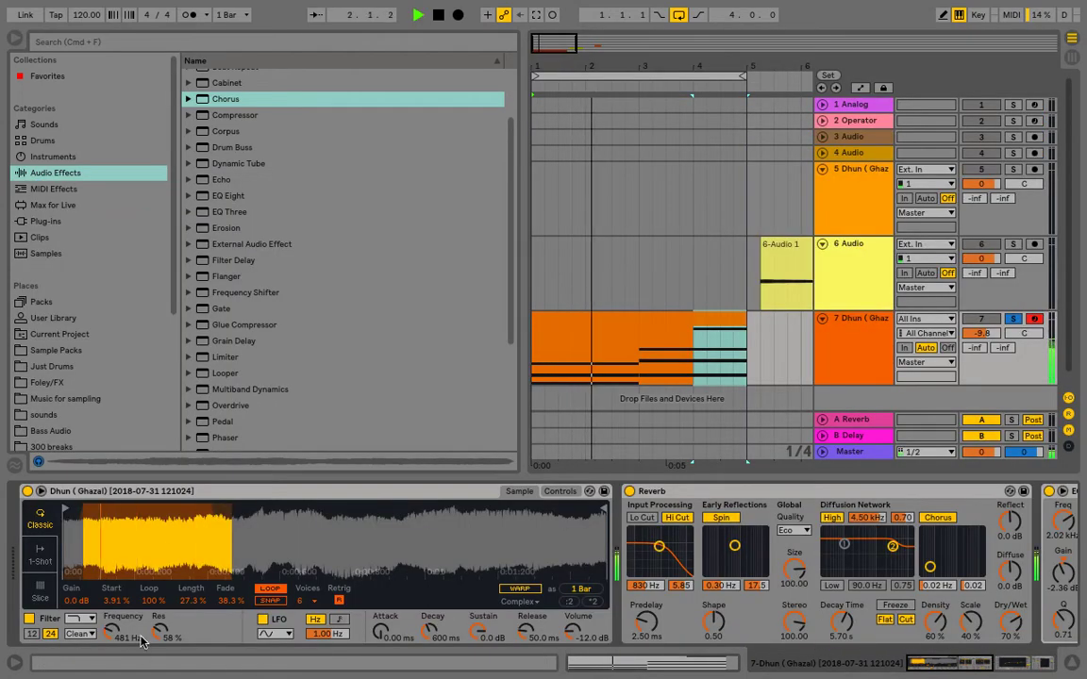
mouse_move(112, 632)
mouse_down()
mouse_move(113, 617)
mouse_move(123, 638)
mouse_up()
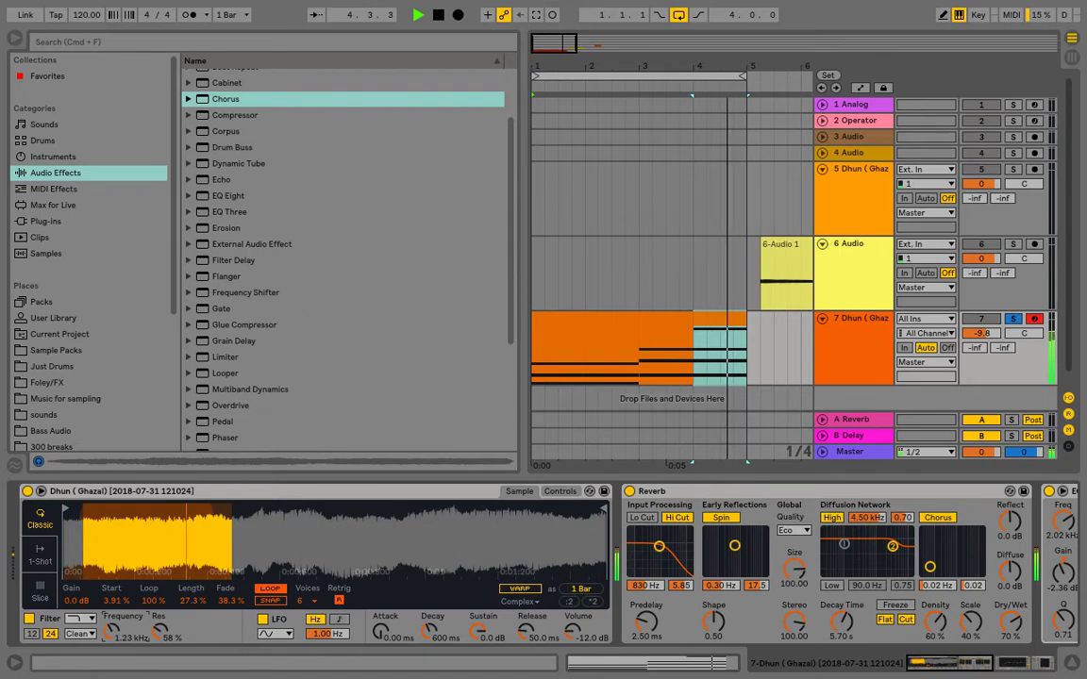
Reopen the MIDI clip, preview keys around B3, and add a D4 note from 1.1.1 to 3.1.1
double_click(585, 322)
drag(237, 330, 237, 355)
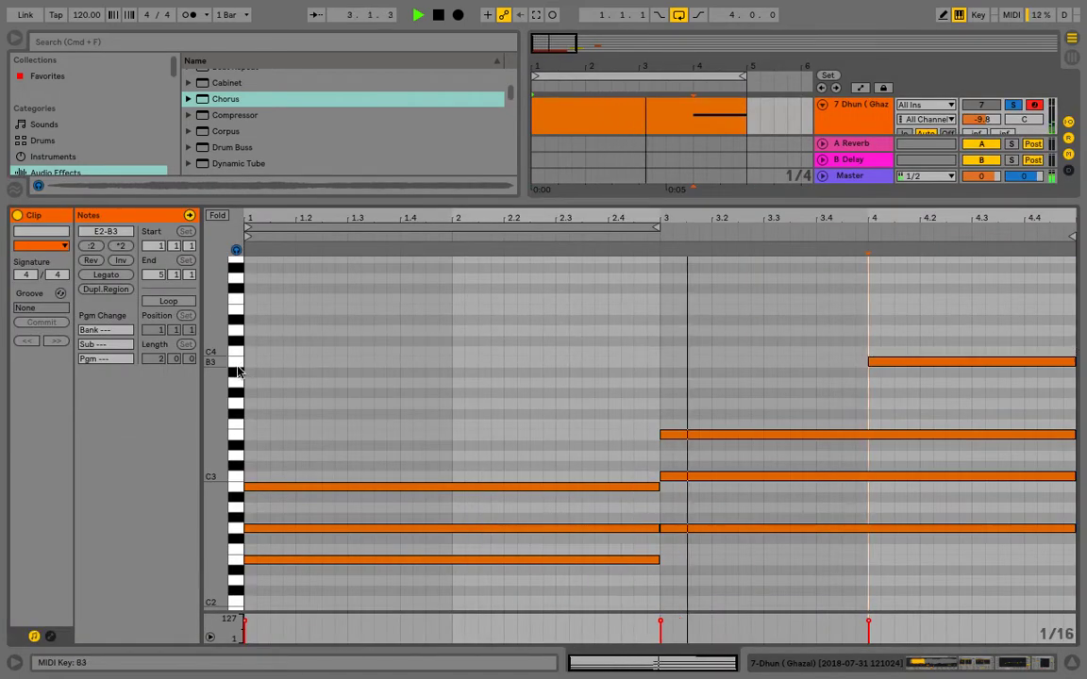
click(237, 370)
key(space)
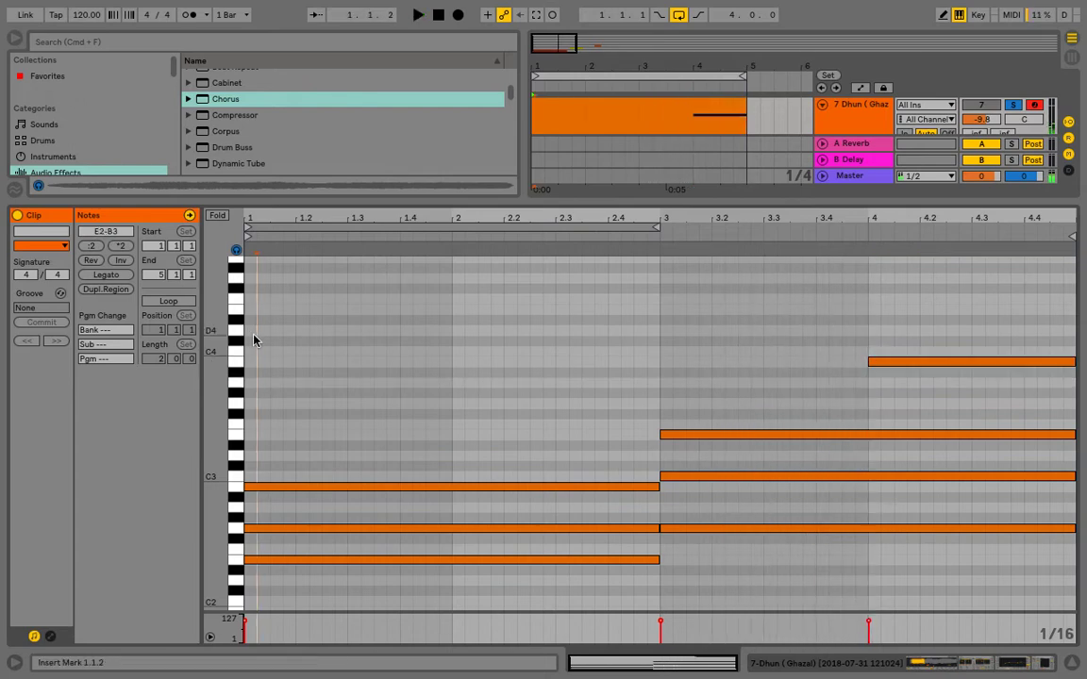
double_click(251, 331)
drag(252, 331, 660, 347)
key(space)
Add an A3 note running from 3.1.1 to 4.1.1, ahead of the B3 note
double_click(667, 384)
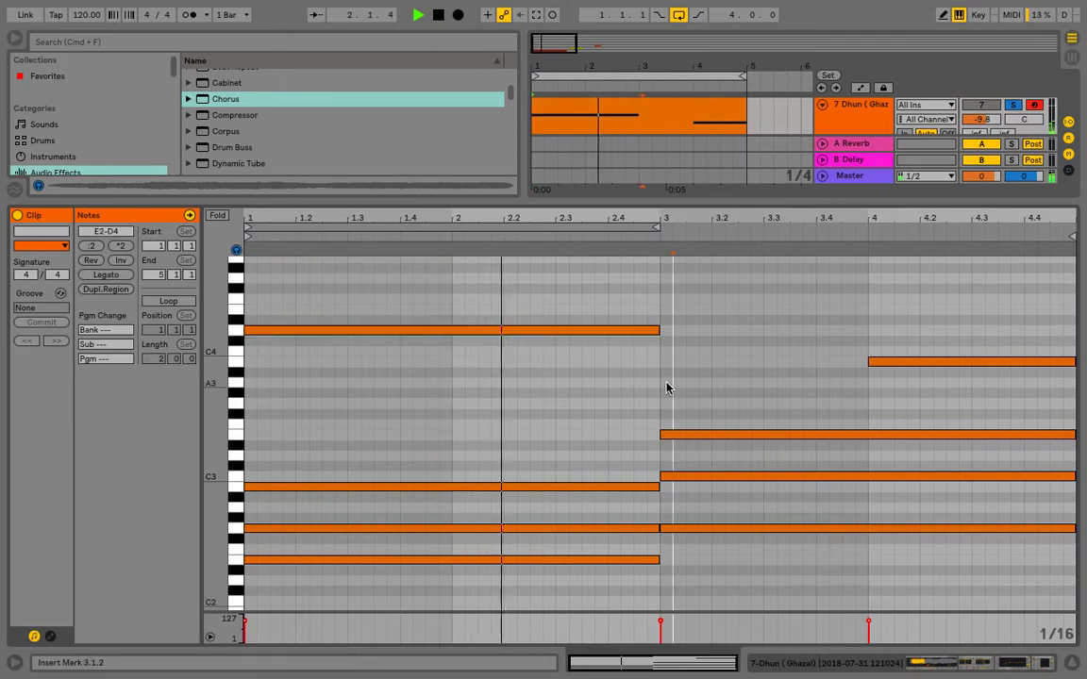
click(677, 384)
drag(671, 383, 832, 387)
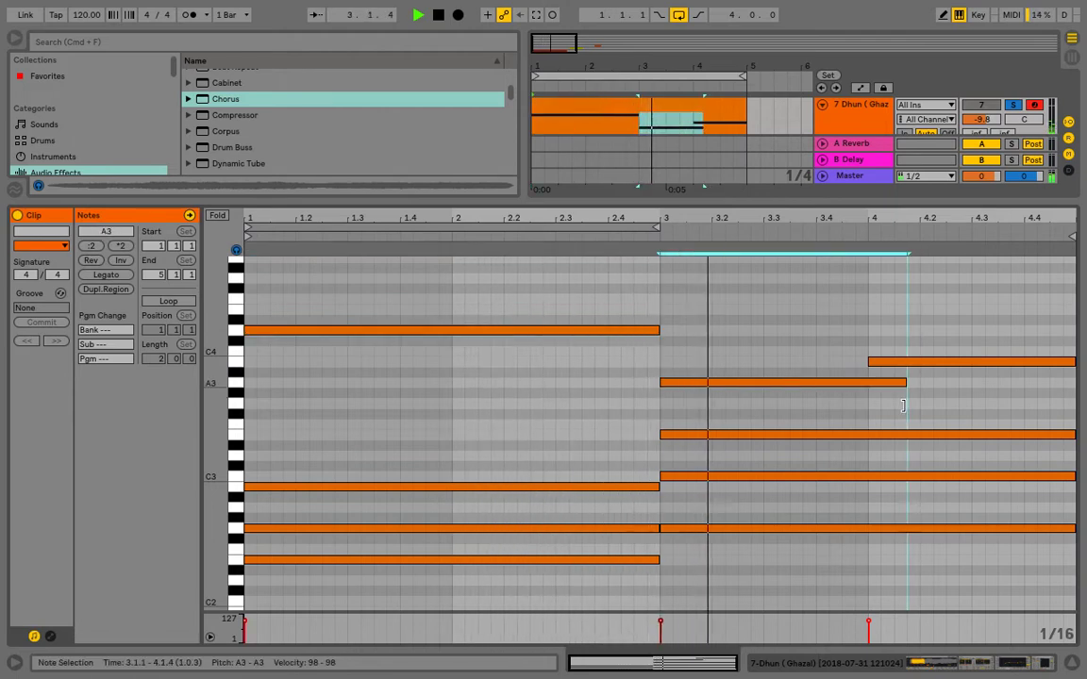
Transpose the D4 note down an octave to D3 and hide the clip's note editor
click(647, 331)
key(shift+Down)
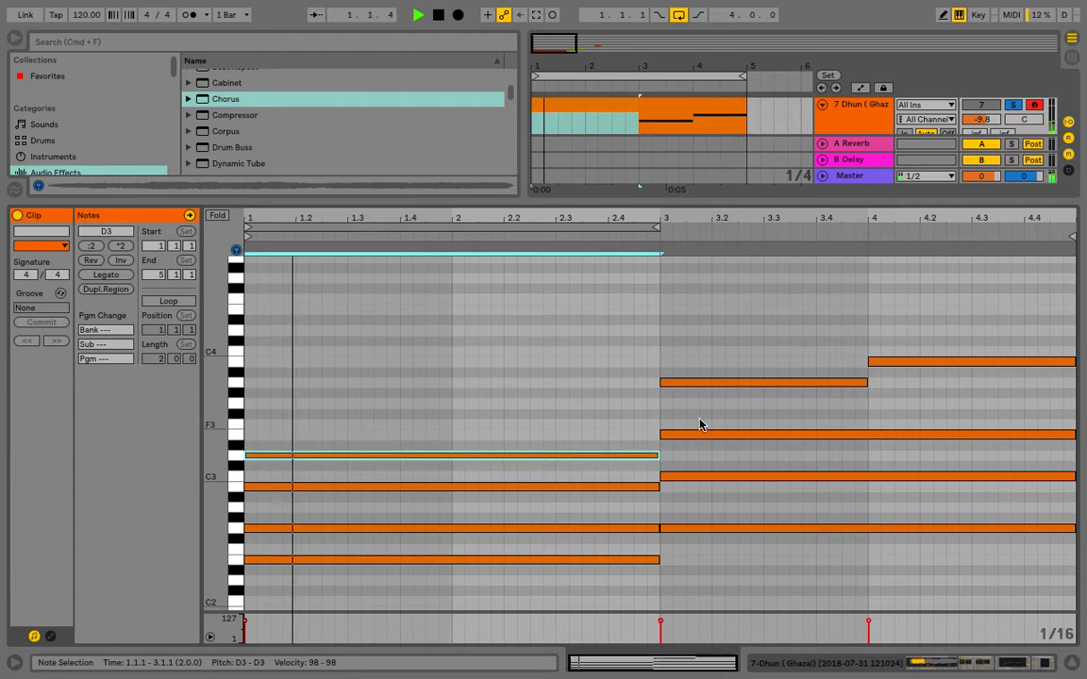
click(1058, 655)
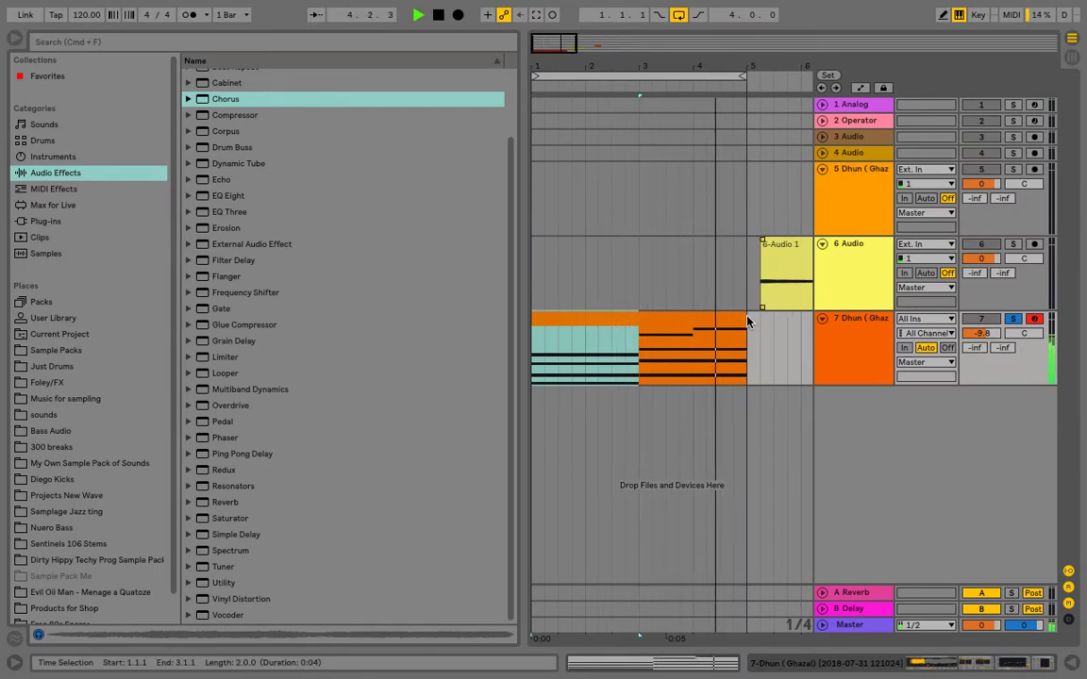
Set Simpler's filter frequency to 856 Hz on the Dhun track and hide its device chain
click(704, 316)
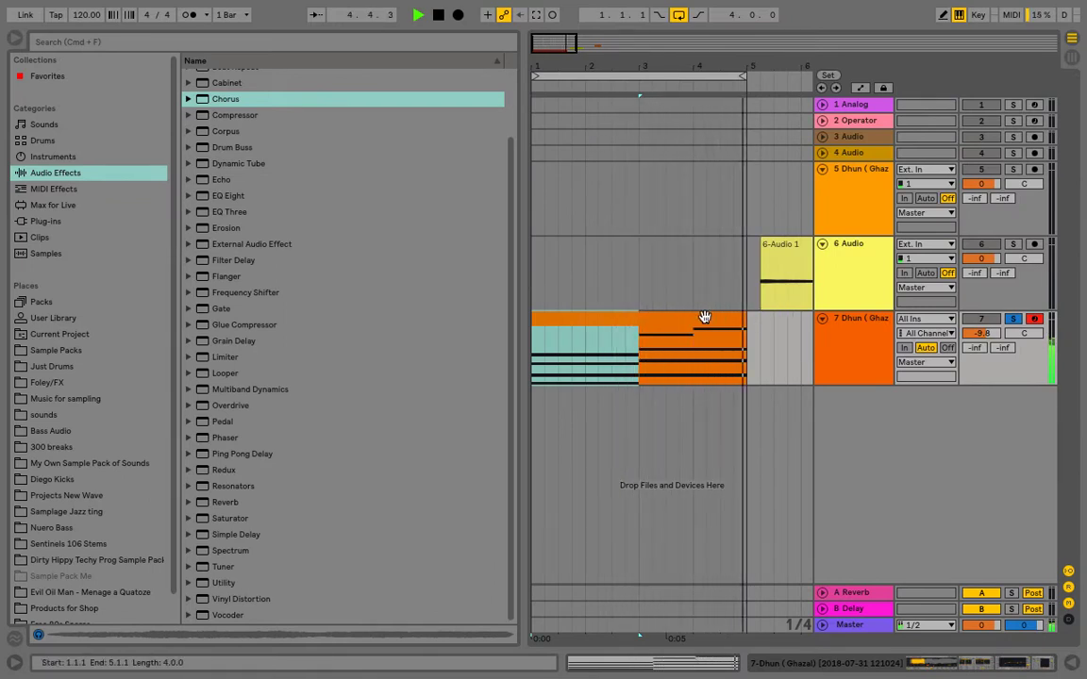
double_click(865, 321)
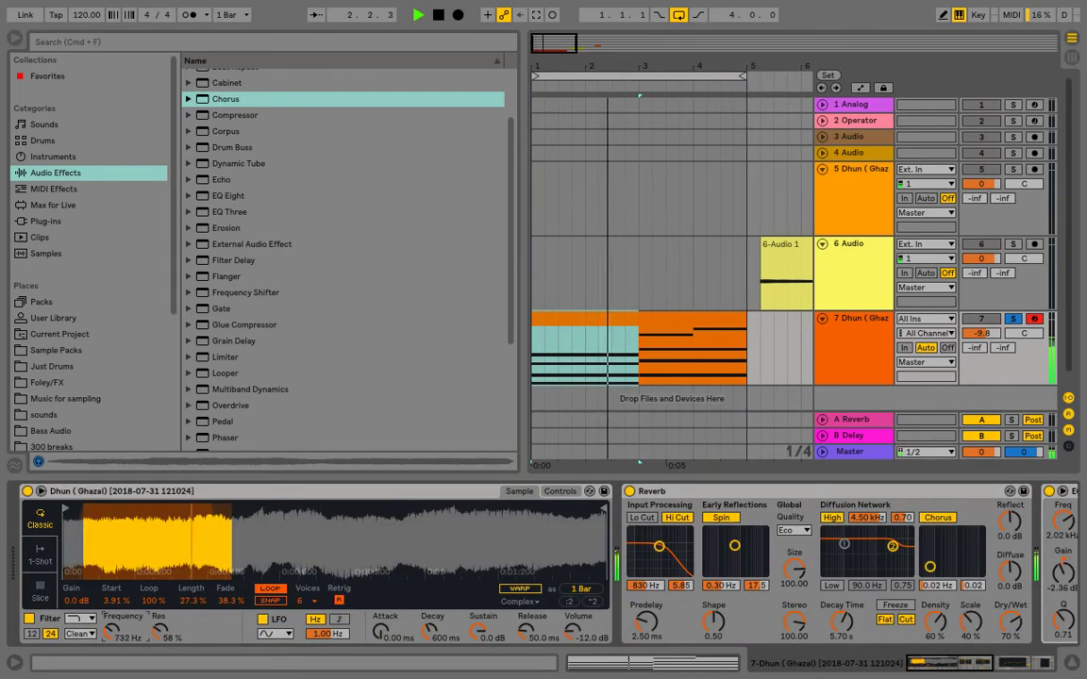
drag(113, 630, 114, 614)
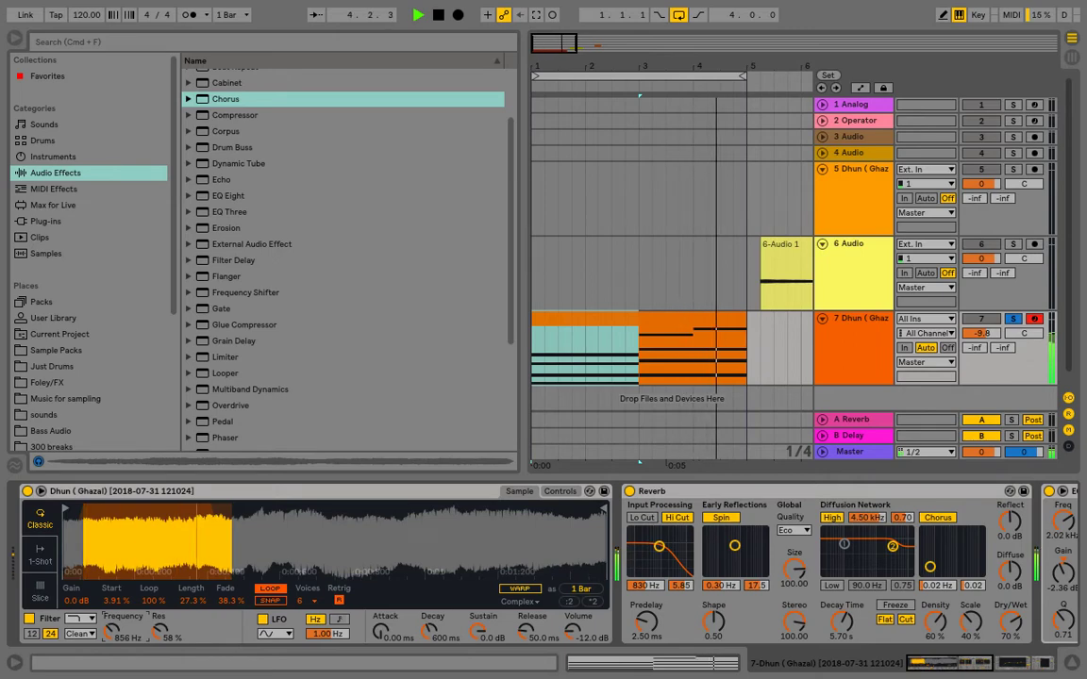
click(1080, 665)
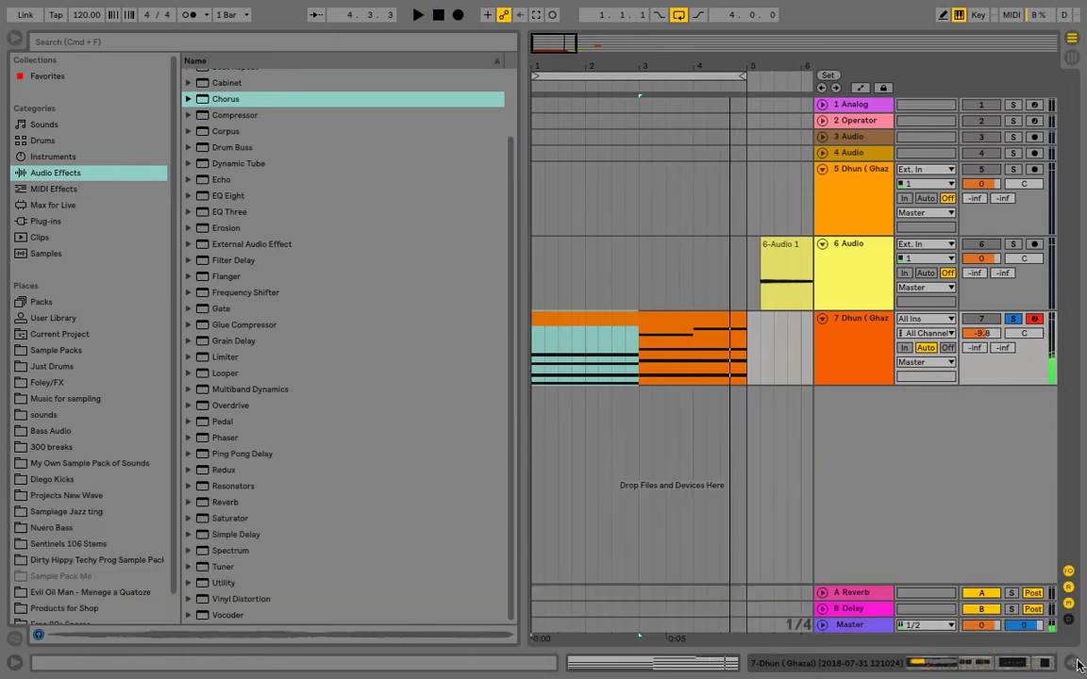
Turn off solo and record arm on the Dhun MIDI track and move it above the 6 Audio track
drag(657, 87, 622, 73)
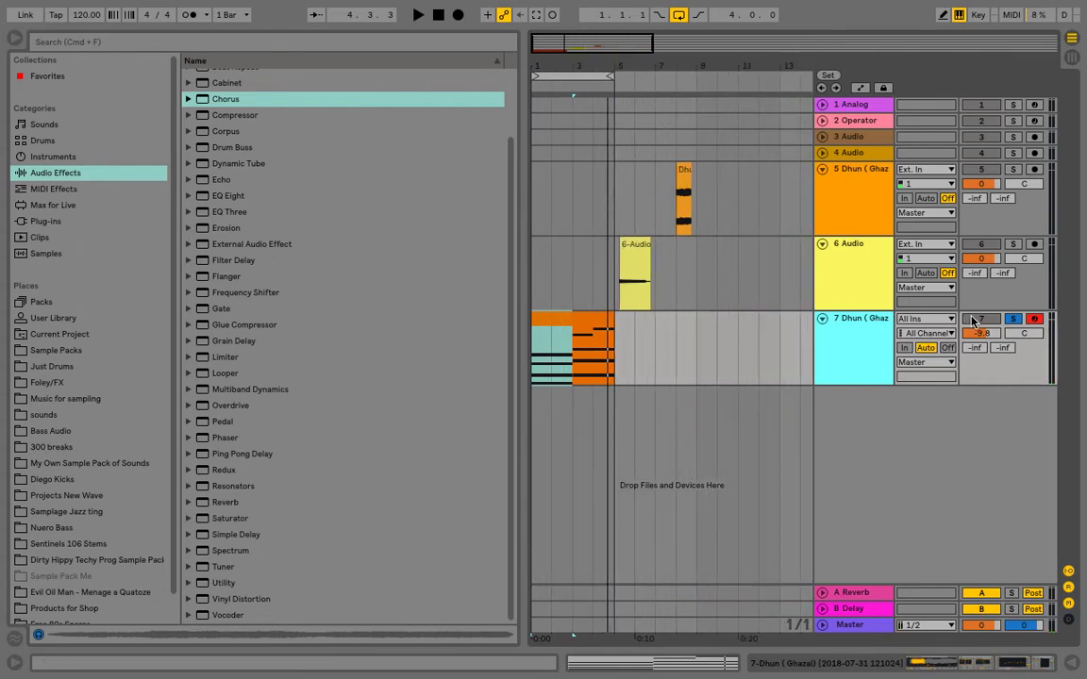
click(1014, 319)
click(1030, 321)
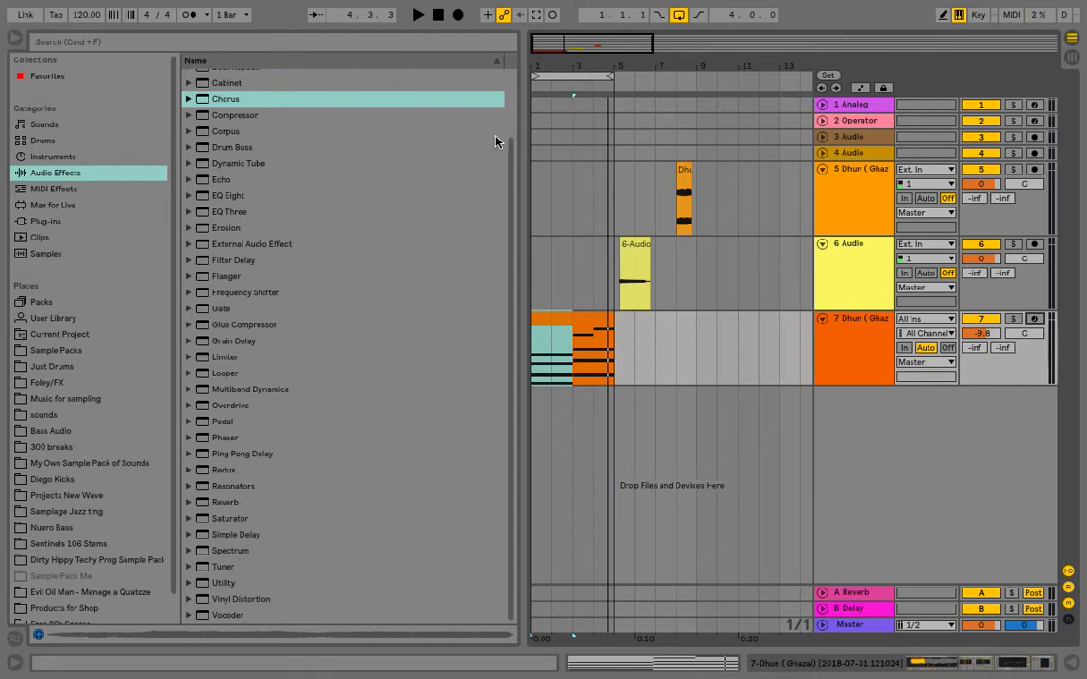
drag(542, 69, 637, 188)
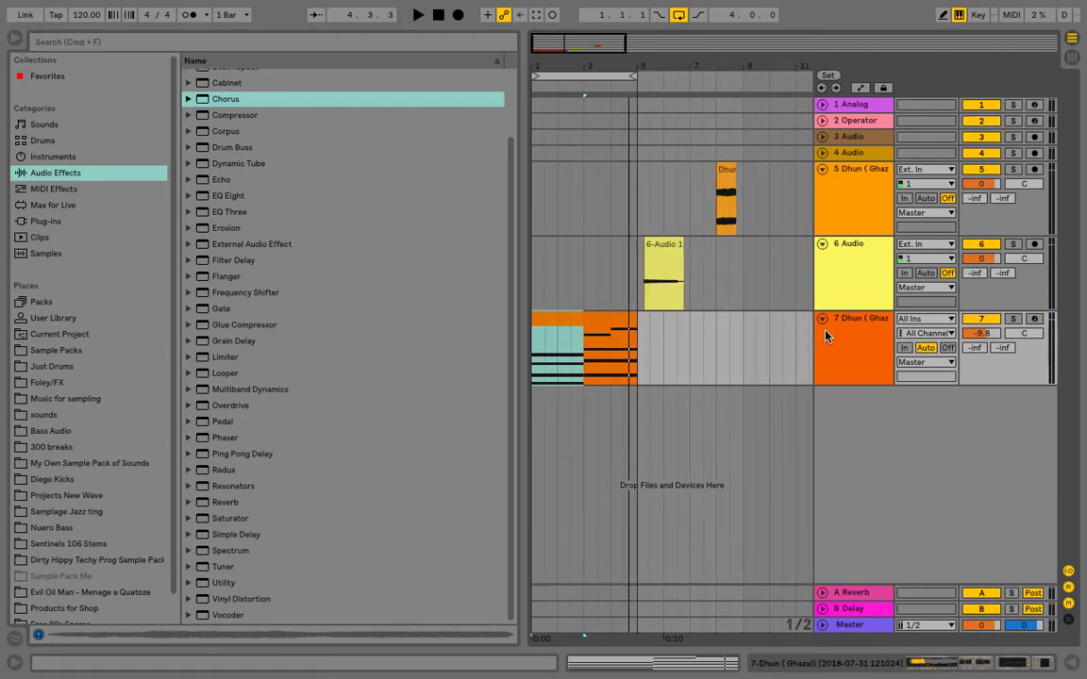
click(870, 320)
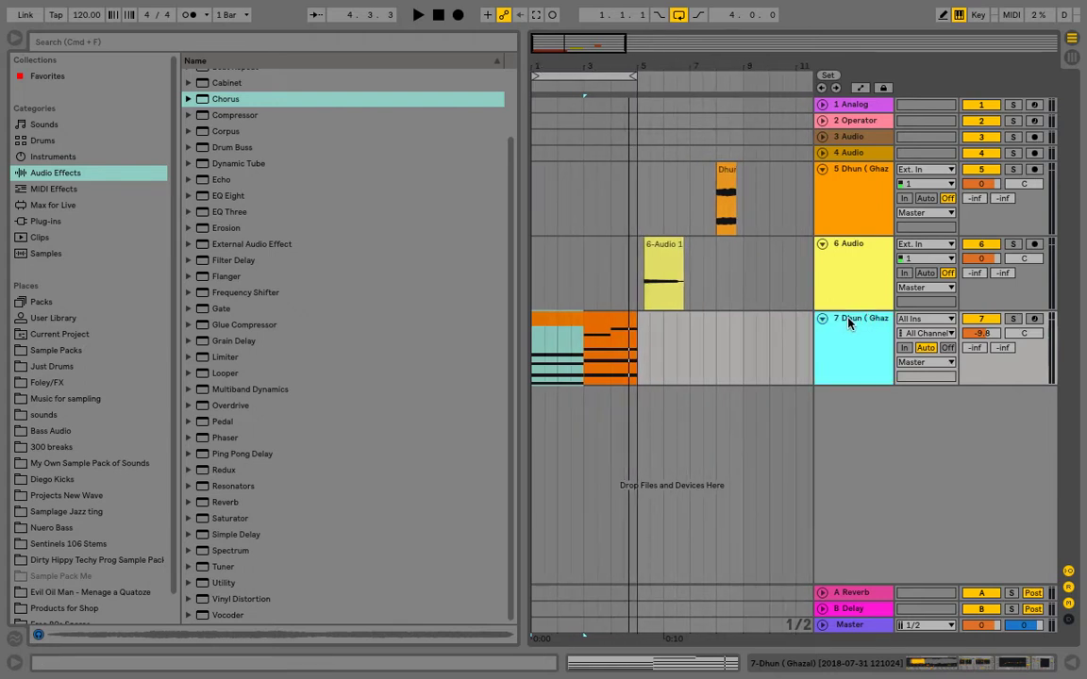
drag(848, 323, 860, 273)
drag(671, 268, 685, 289)
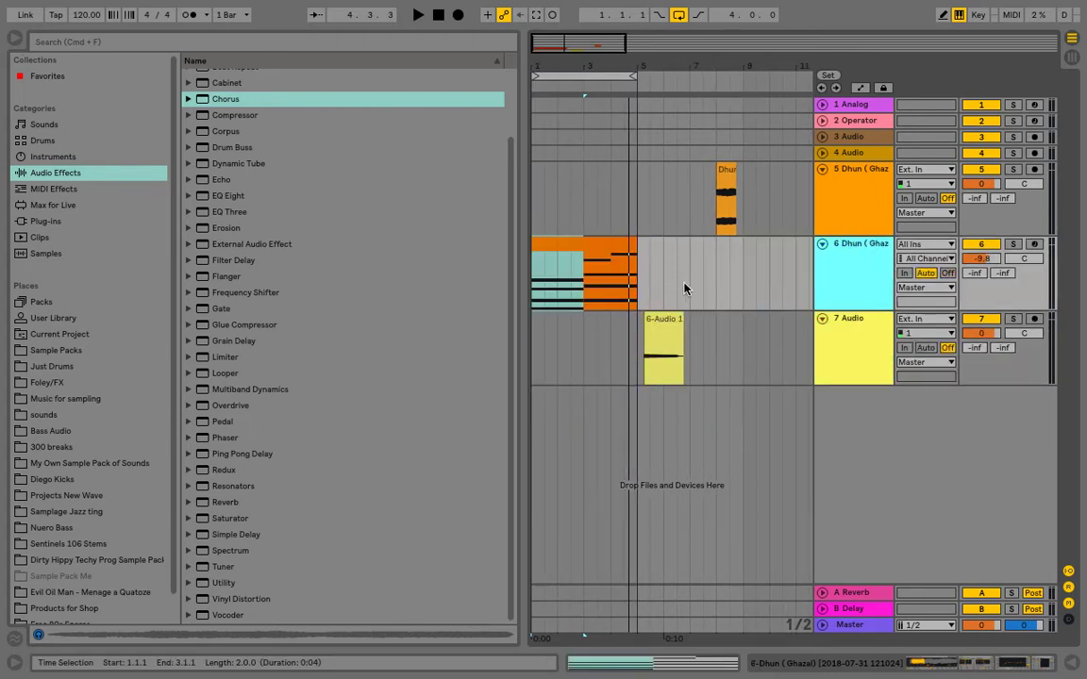
Solo the yellow audio track and audition its 6-Audio 1 clip from 5.2.1
click(1010, 322)
click(1010, 322)
click(669, 338)
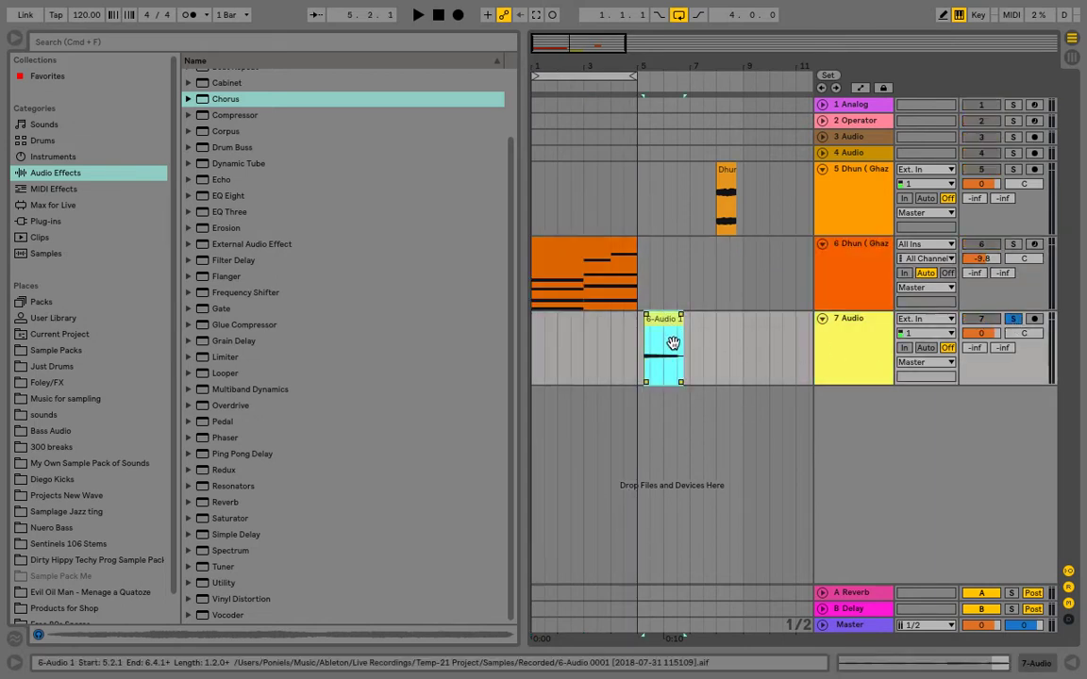
click(686, 469)
key(space)
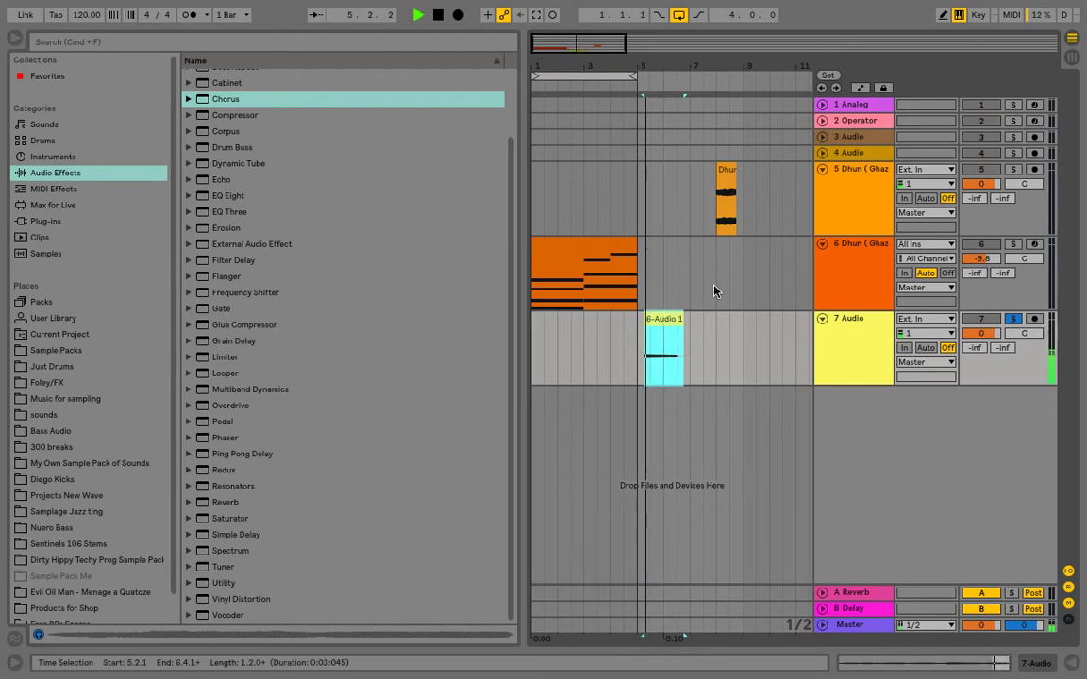
key(space)
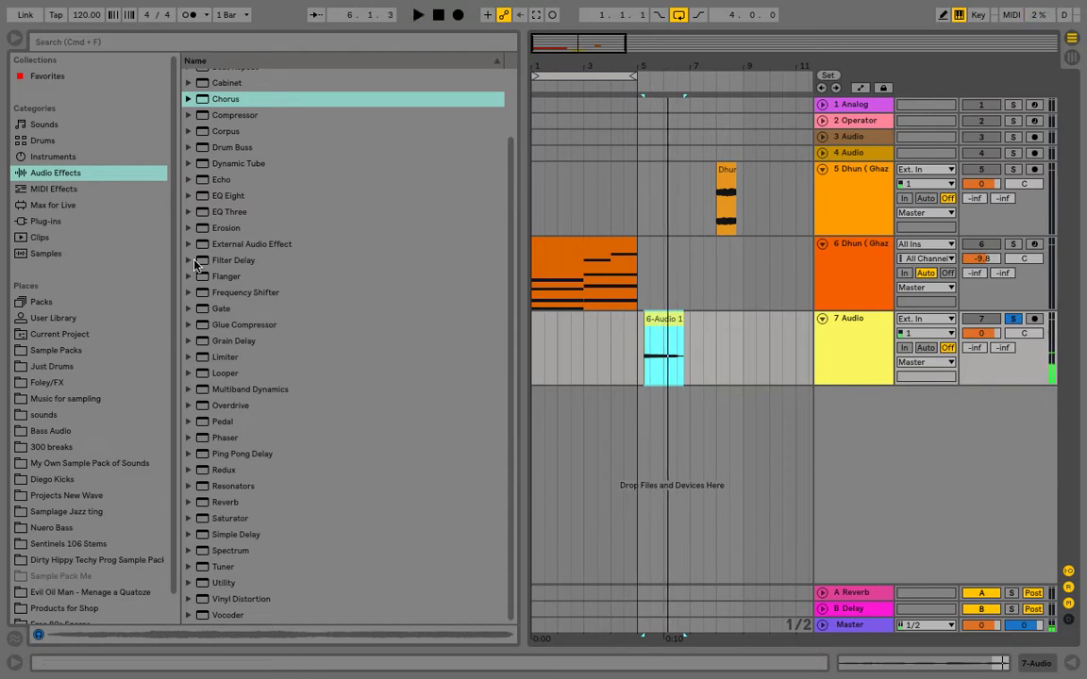
Create a new MIDI track with Simpler and load the 6-Audio 1 clip into it
scroll(196, 264, up, 3)
click(66, 157)
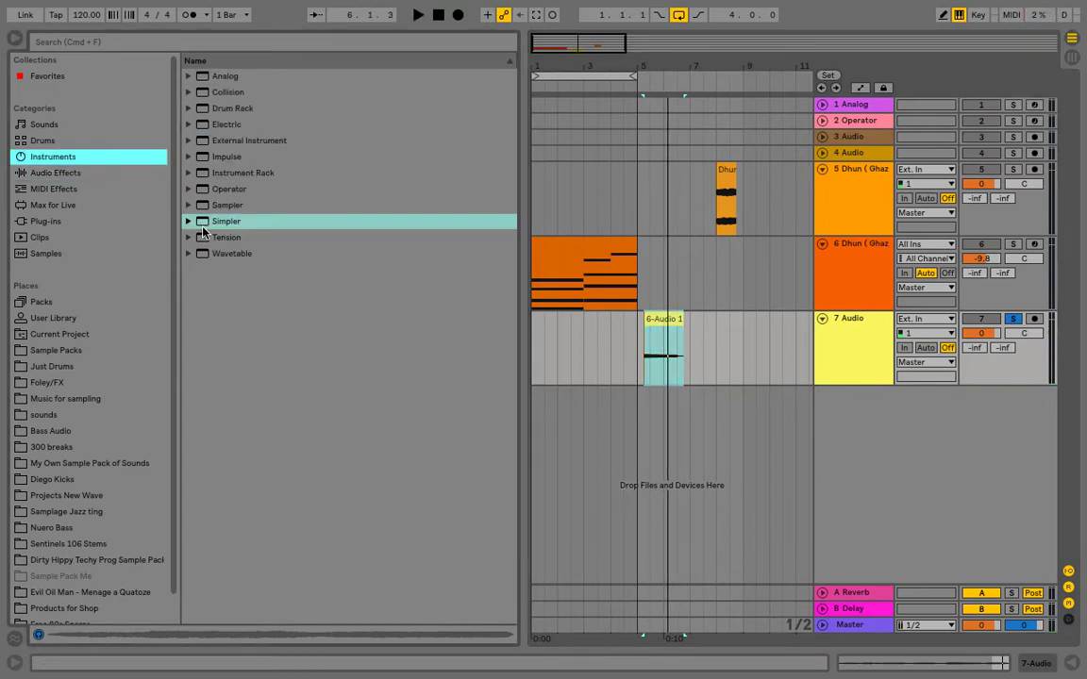
drag(193, 221, 519, 406)
drag(668, 319, 668, 415)
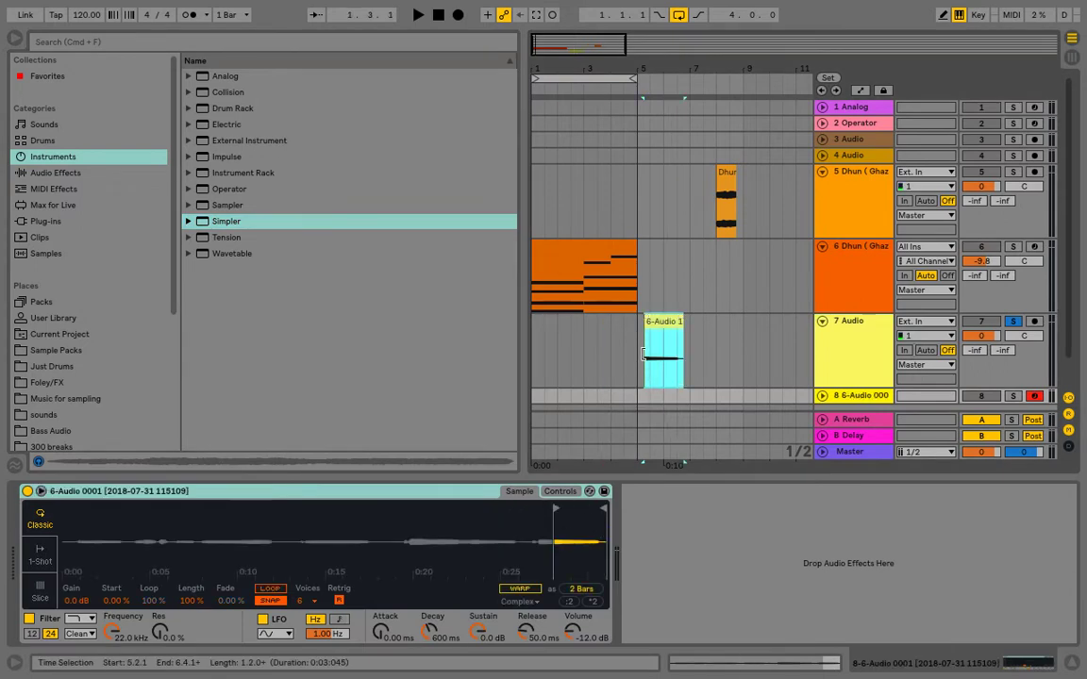
Consolidate the 6-Audio 1 clip and replace the sample in track 8's Simpler with the consolidated version
click(658, 324)
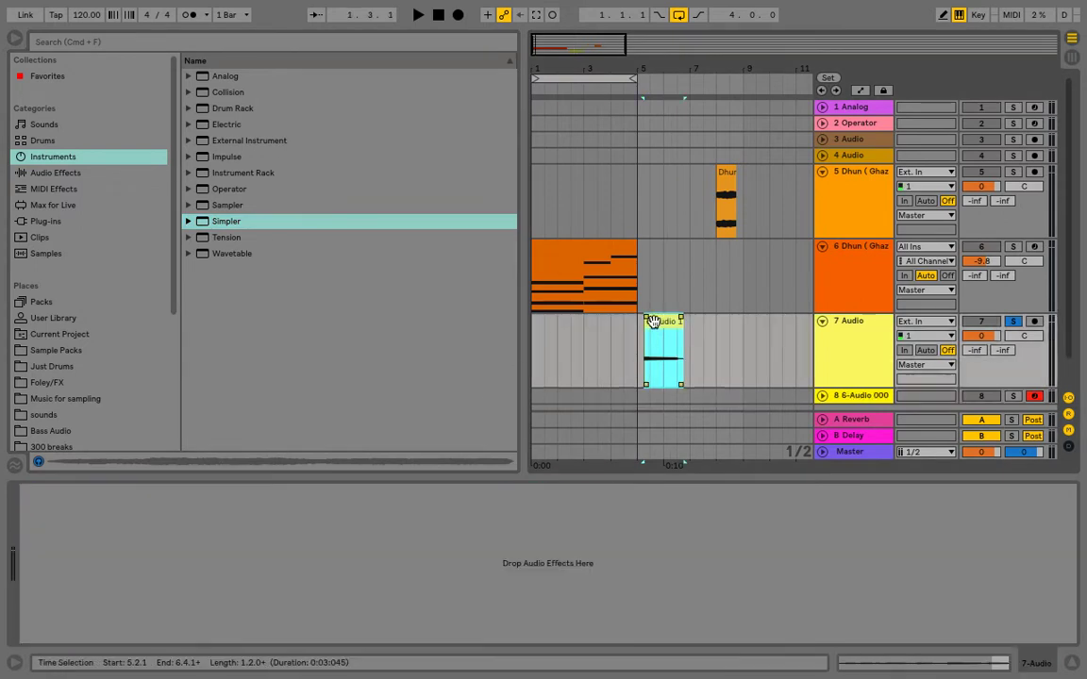
key(super+j)
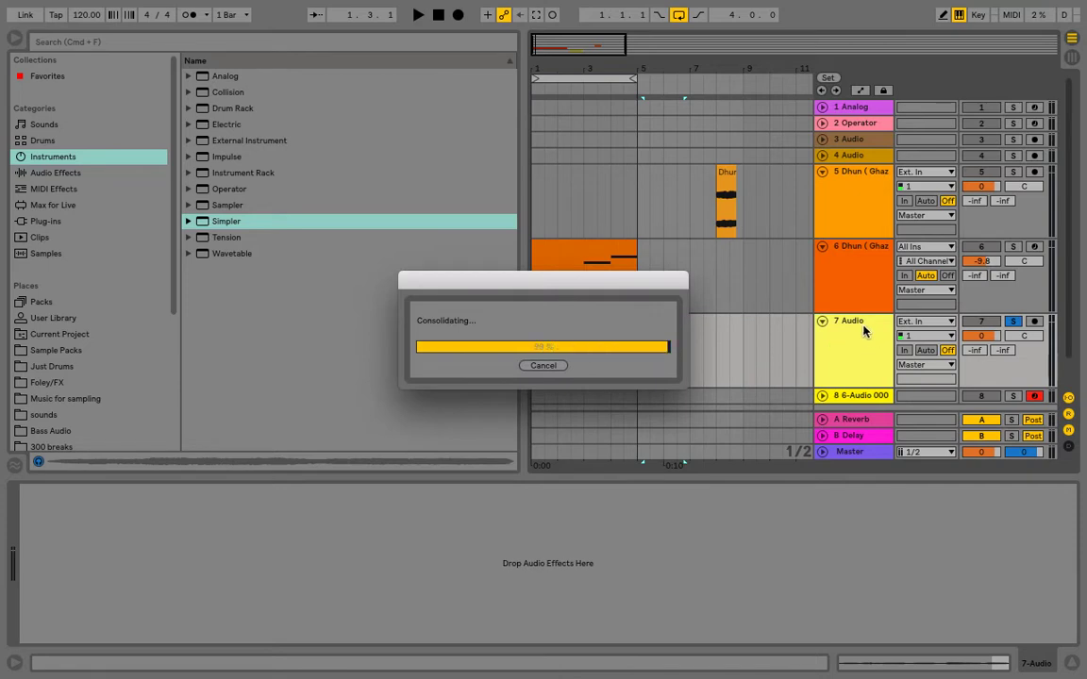
click(851, 395)
click(652, 323)
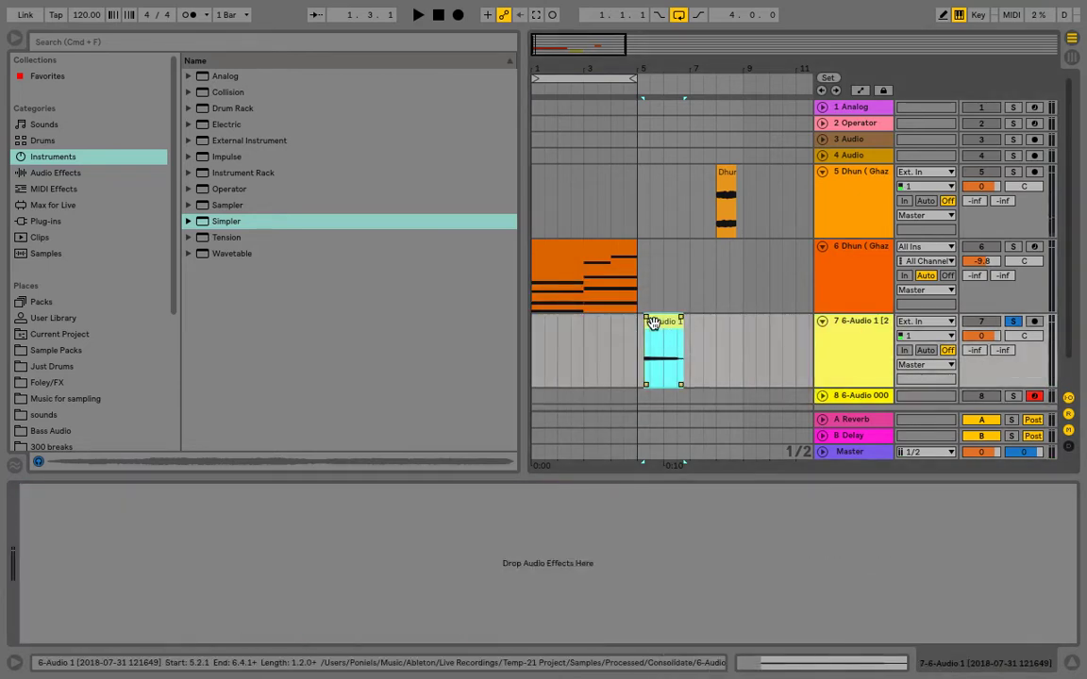
click(870, 397)
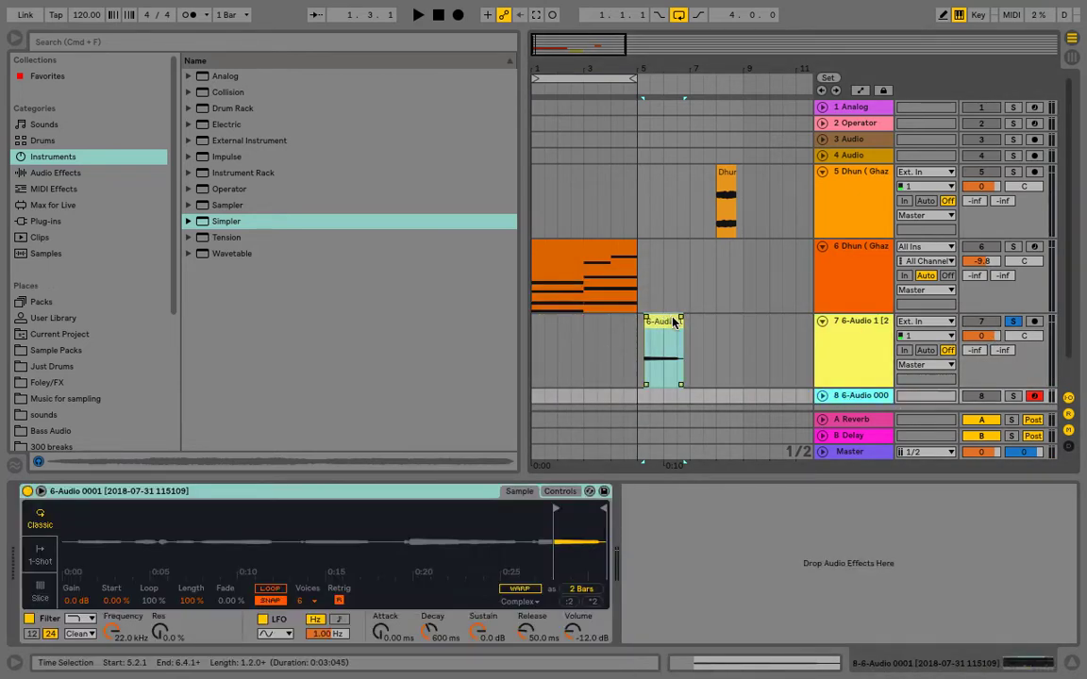
drag(675, 319, 373, 567)
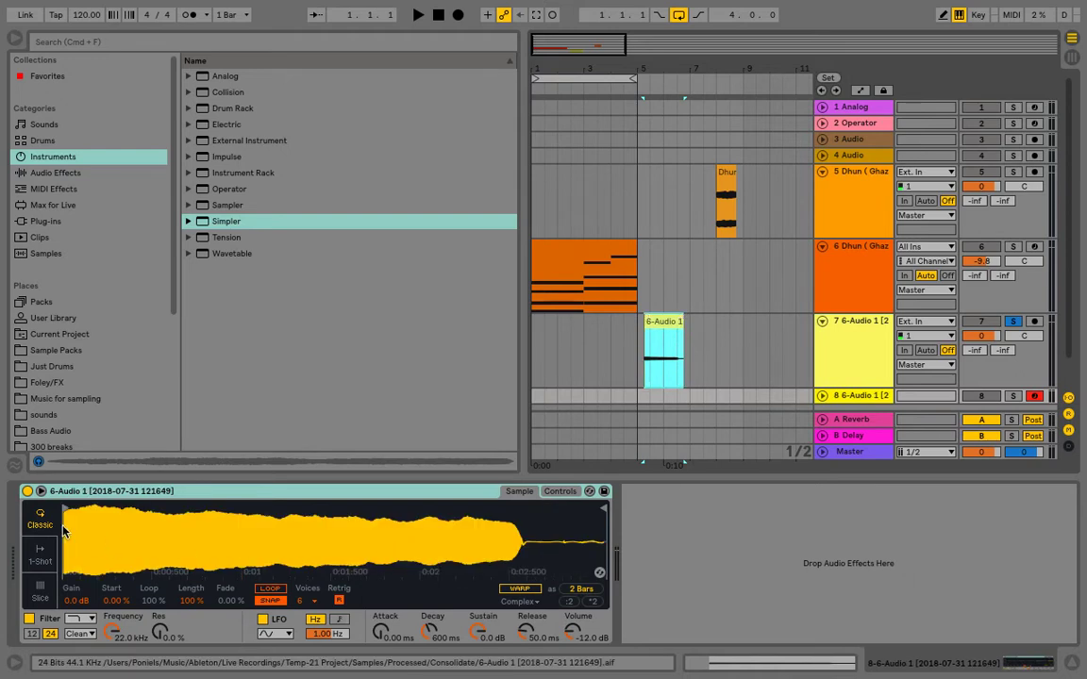
Limit Simpler's sample region to about 1.5–2.4 s and turn on looping
mouse_move(63, 531)
mouse_down()
mouse_move(289, 517)
mouse_move(72, 545)
mouse_move(332, 552)
mouse_up()
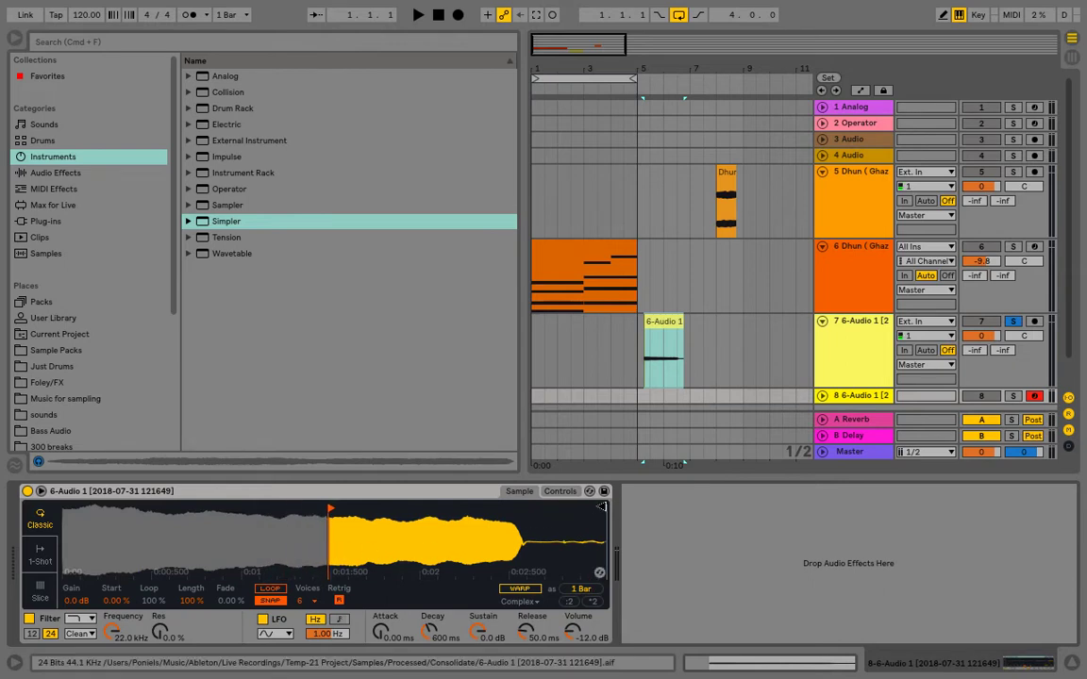
drag(611, 519, 482, 526)
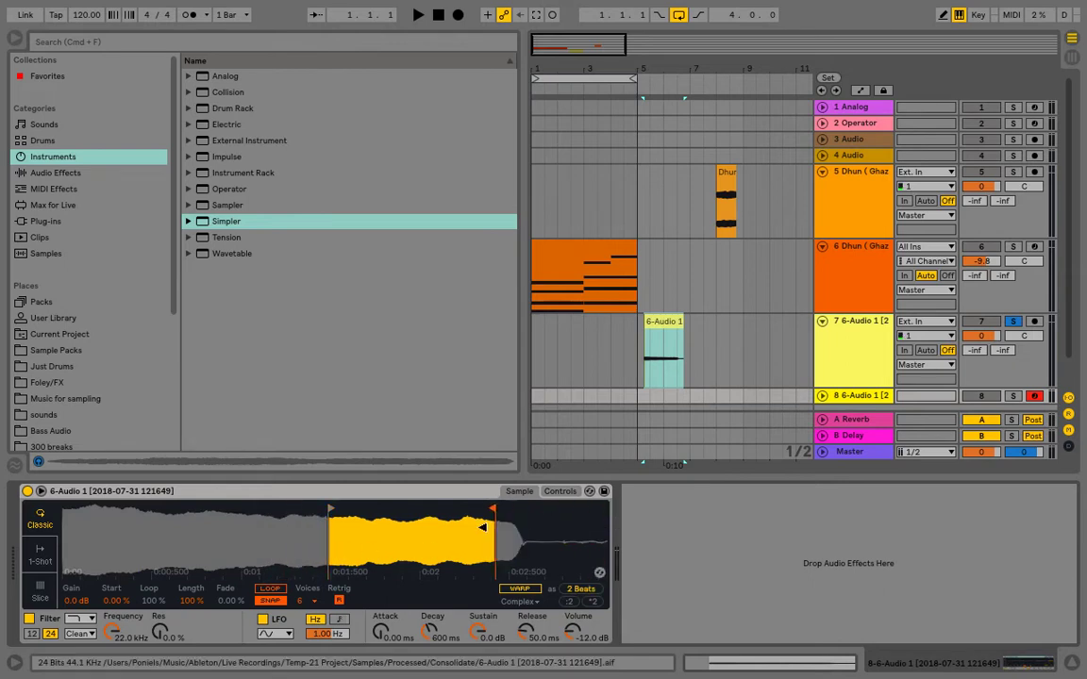
click(271, 590)
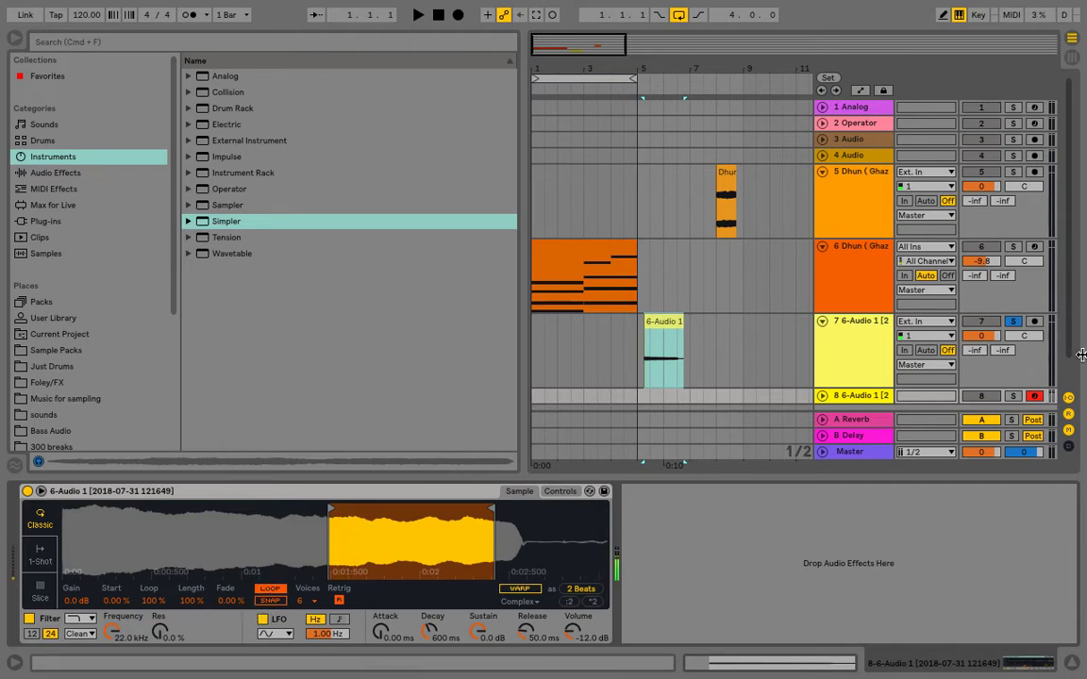
Move the solo from the audio track to Simpler track 8, keep track 8 armed, and unfold it
click(1035, 322)
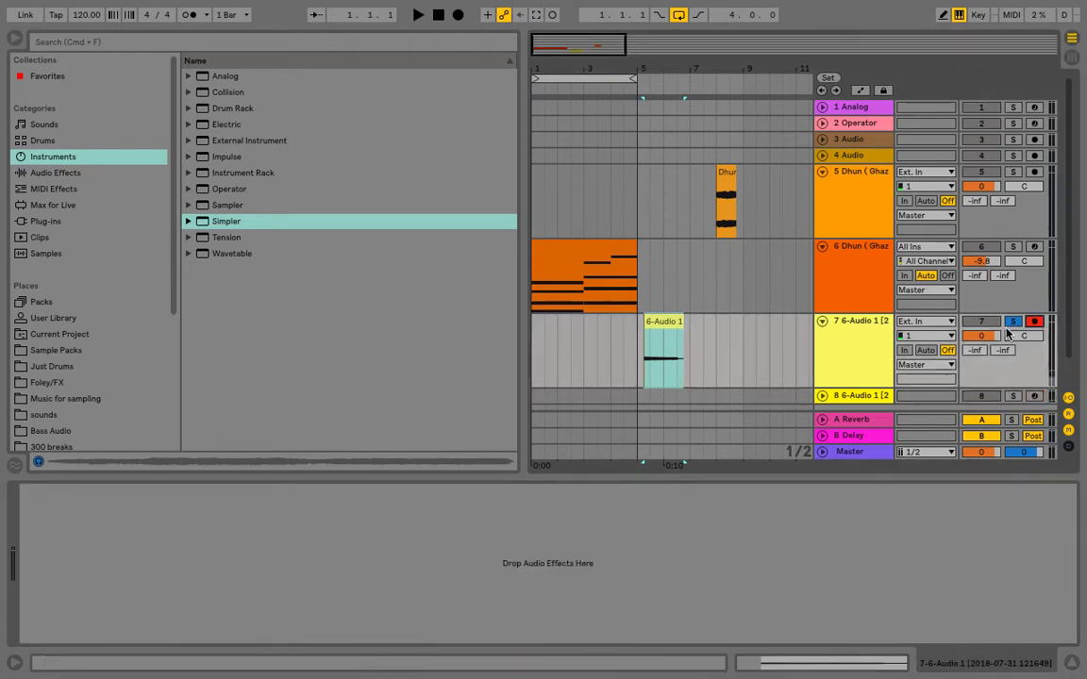
click(1011, 401)
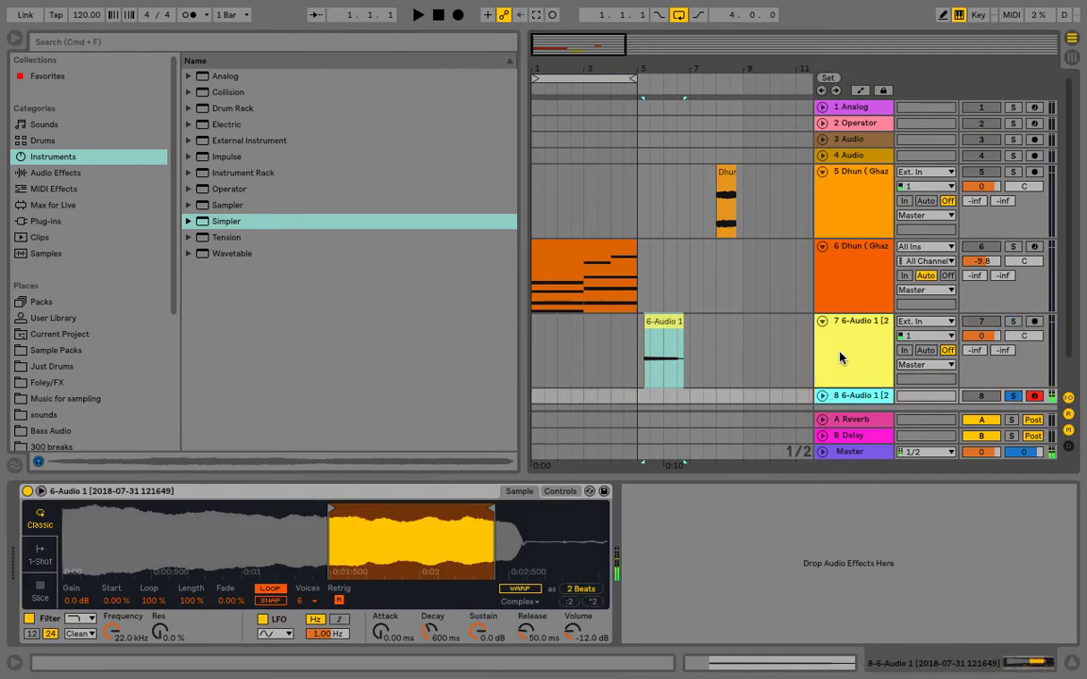
scroll(839, 358, down, 1)
click(822, 364)
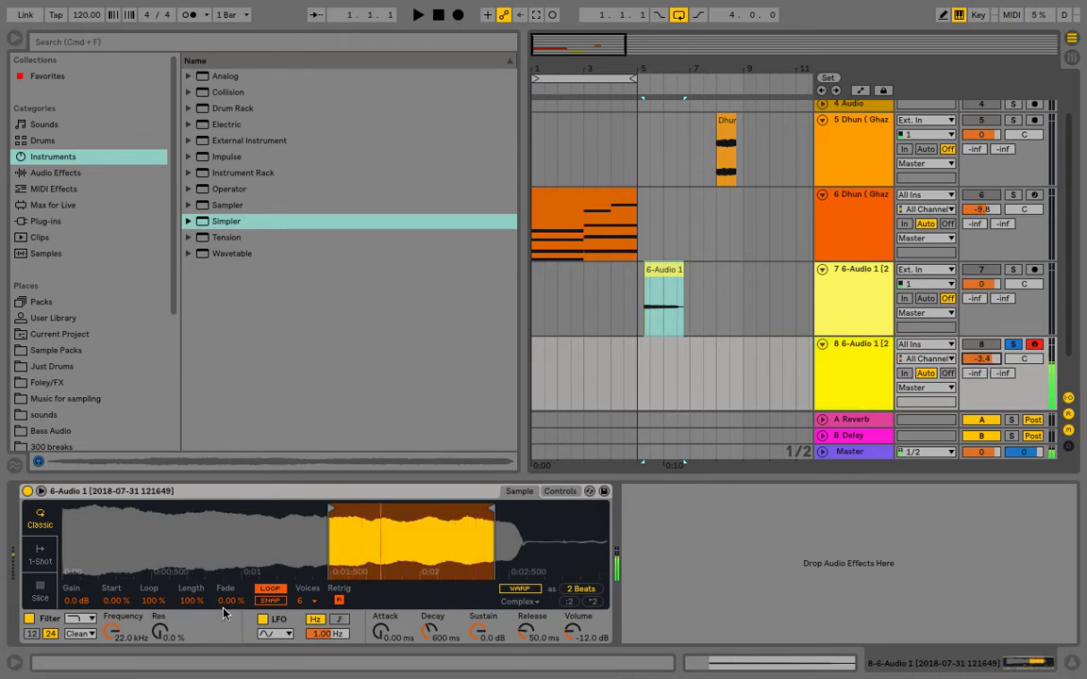
Set Simpler's fade to 84.4%, start to 9.38%, filter to 3.91 kHz with 53% resonance, and track 8's volume to -10.9 dB
drag(227, 600, 227, 576)
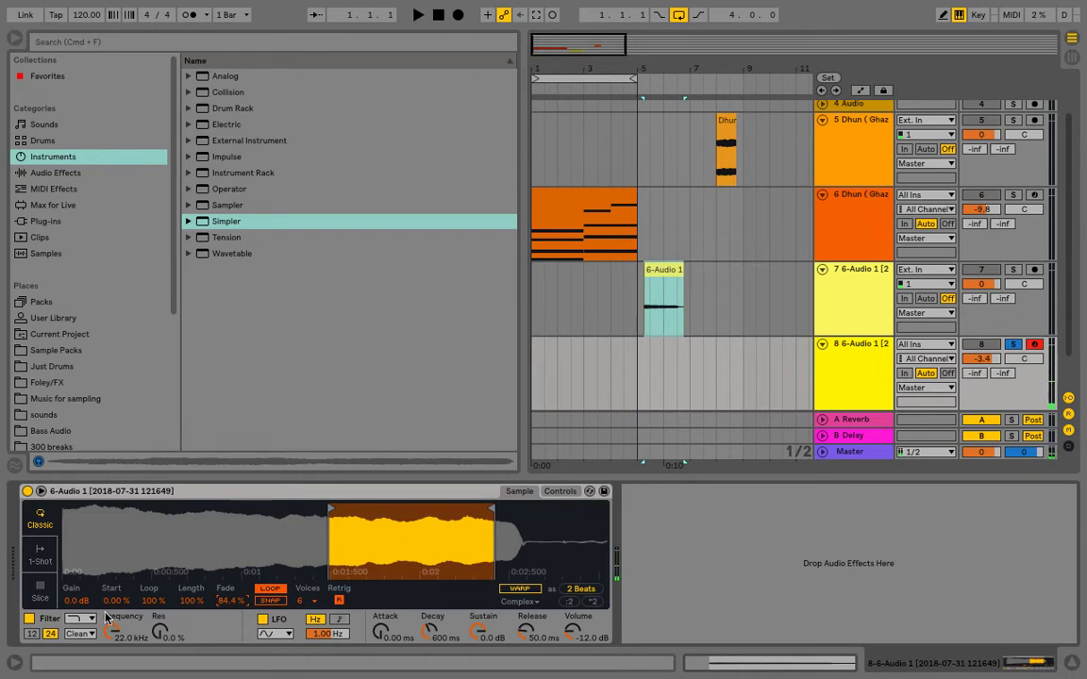
drag(117, 601, 117, 585)
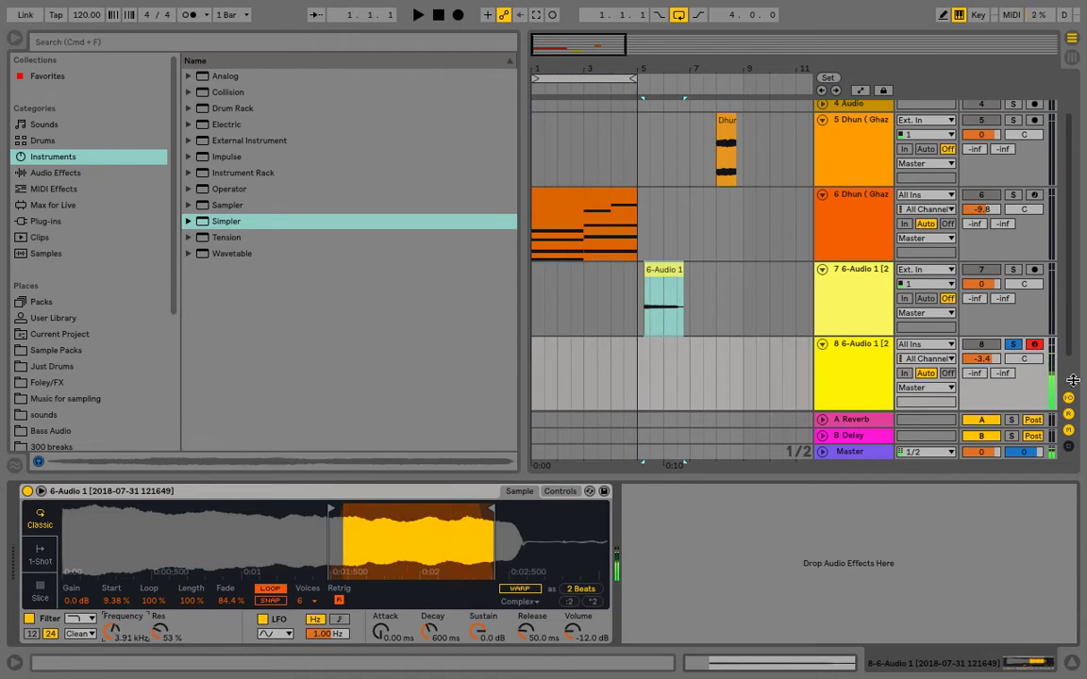
drag(974, 352, 974, 366)
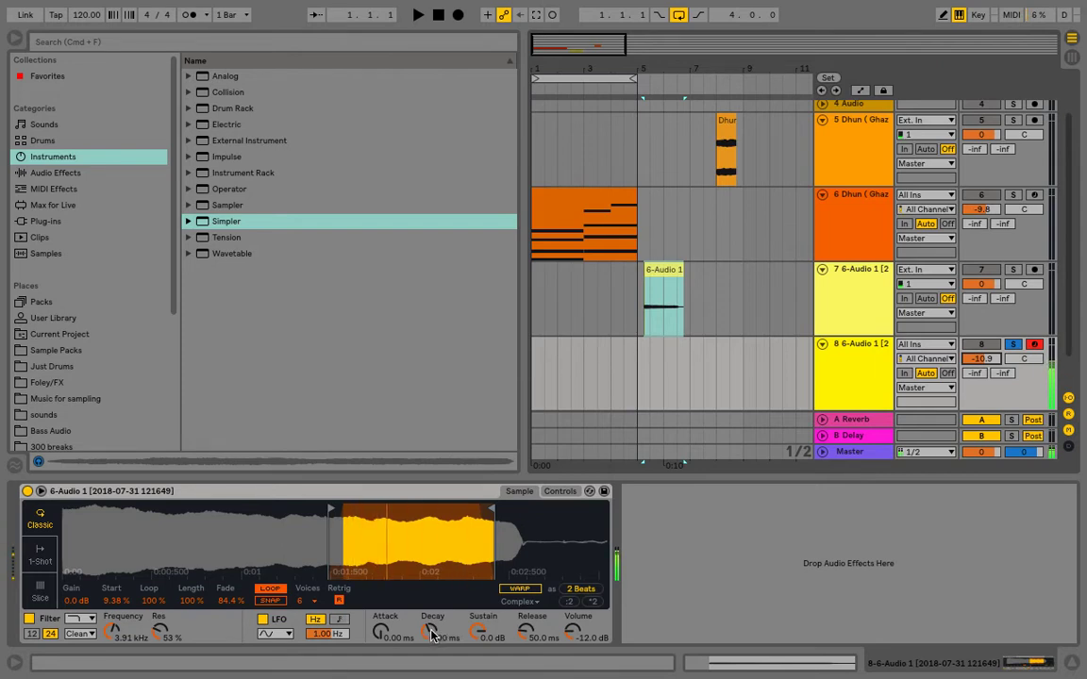
Add EQ Eight after Simpler on track 8 and cut band 3 by 6.32 dB at 938 Hz
click(95, 172)
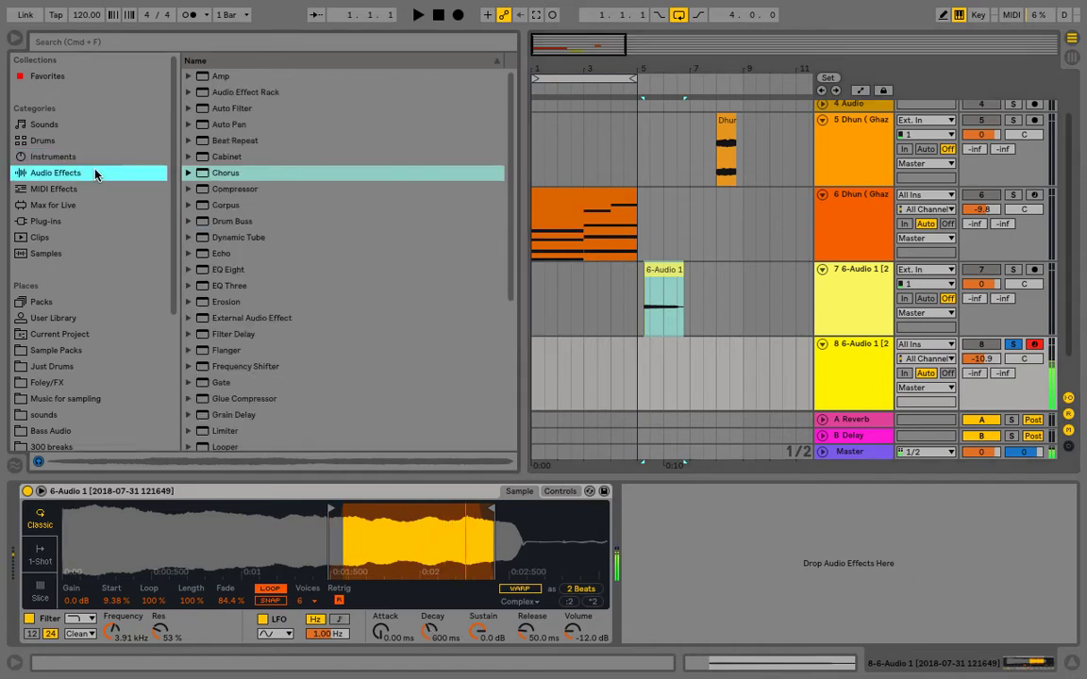
drag(238, 271, 864, 608)
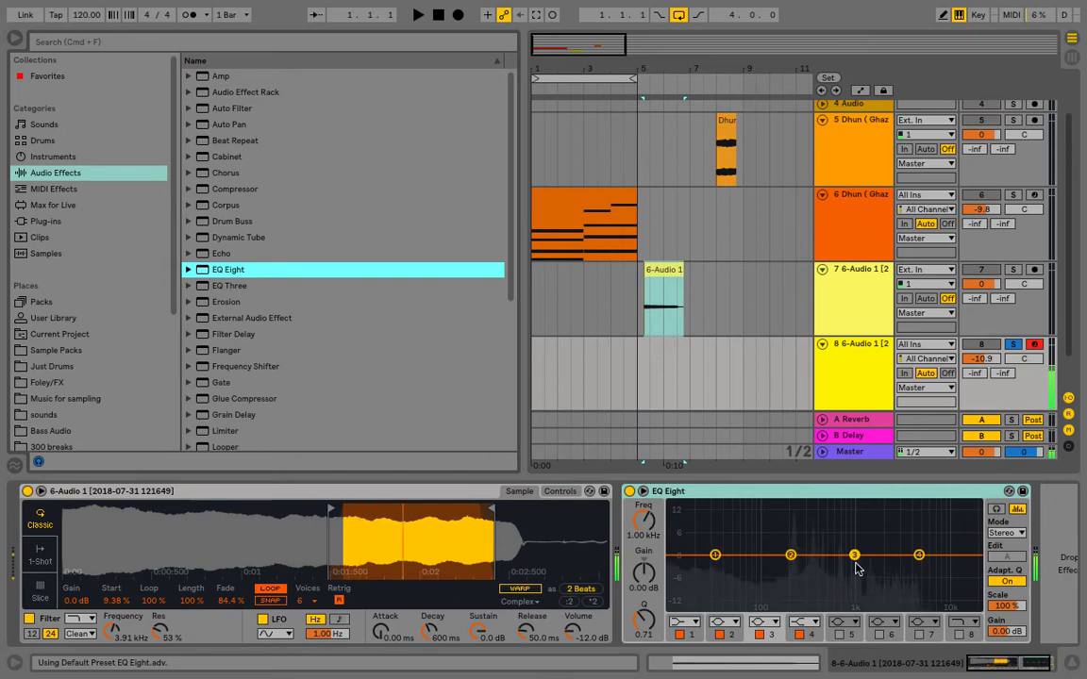
drag(852, 556, 851, 577)
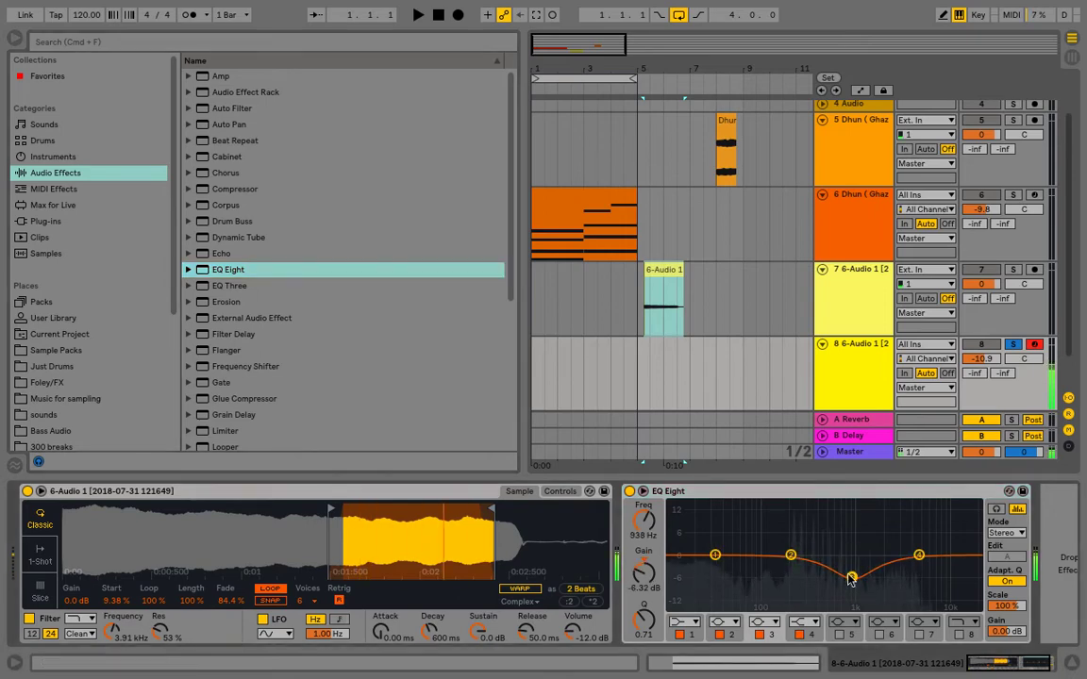
Add a Reverb after EQ Eight with a 2.64 s decay time and 47% dry/wet
scroll(236, 352, down, 5)
double_click(235, 351)
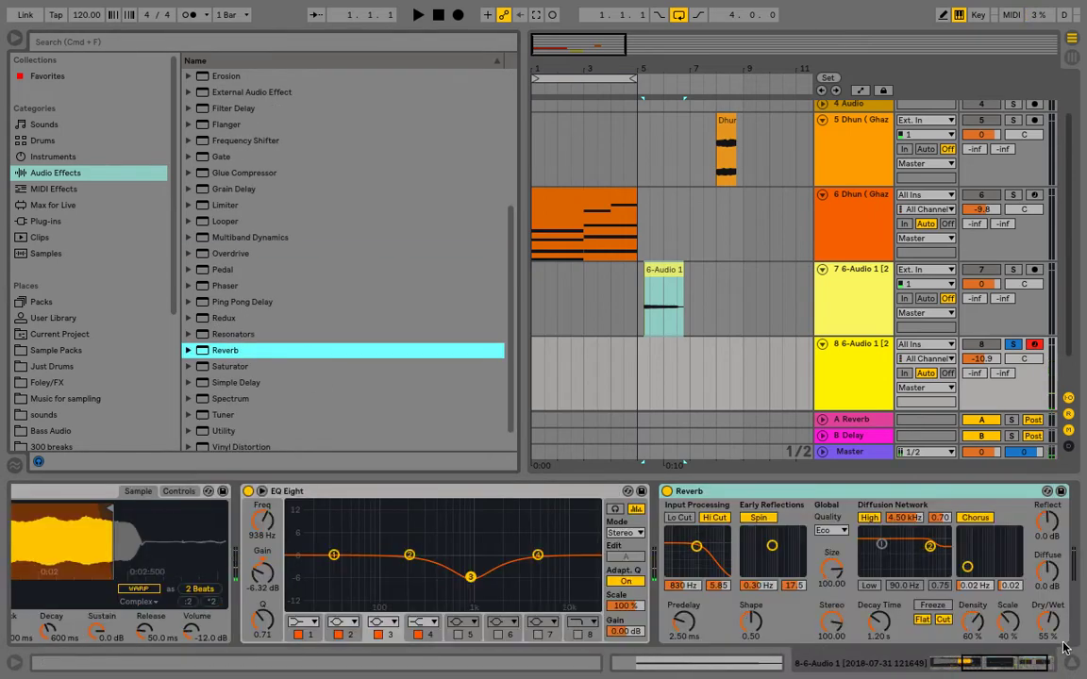
drag(873, 623, 873, 609)
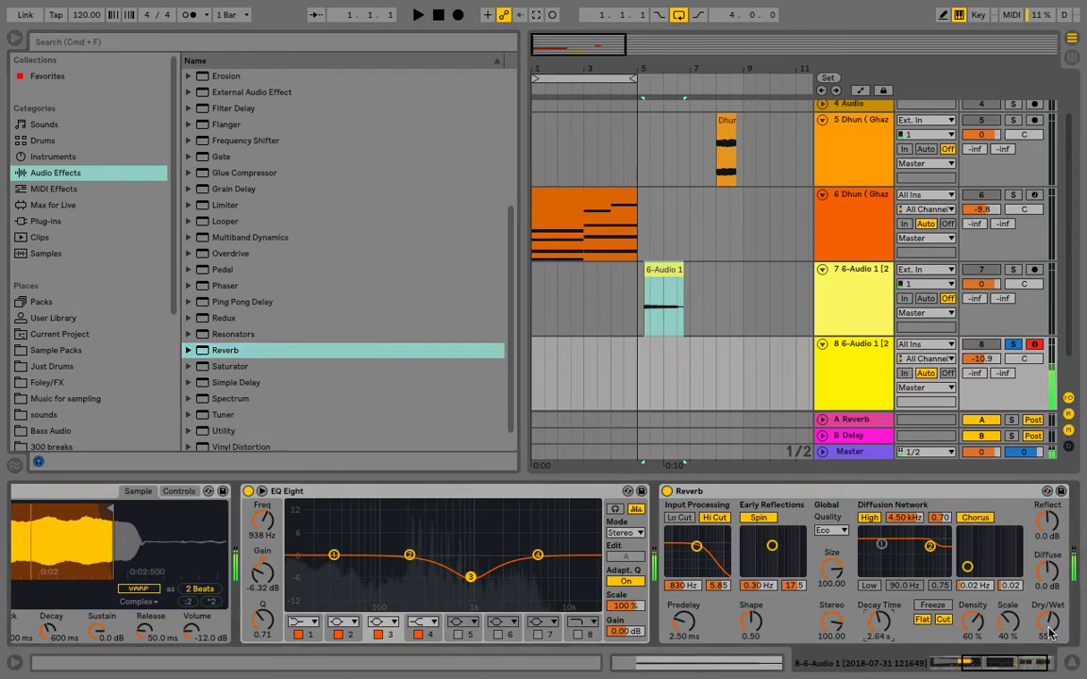
Add a Chorus after the Reverb with a 4.38 ms modulation amount, 0.35 Hz rate and 42% dry/wet
scroll(200, 221, up, 1)
scroll(200, 221, up, 3)
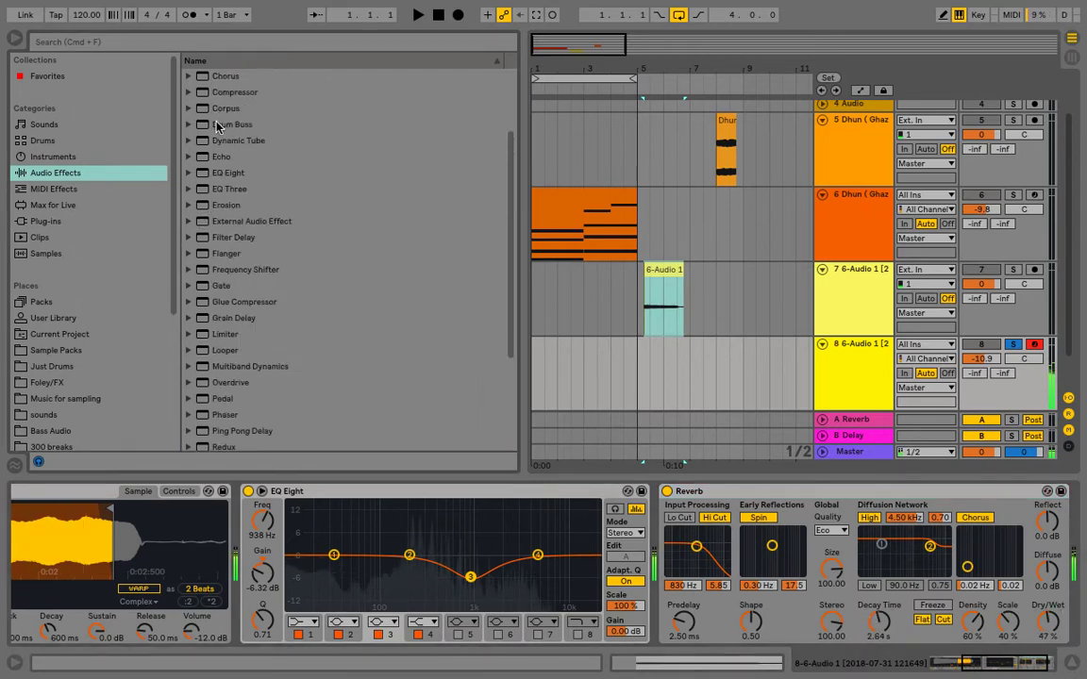
scroll(241, 188, up, 2)
click(226, 124)
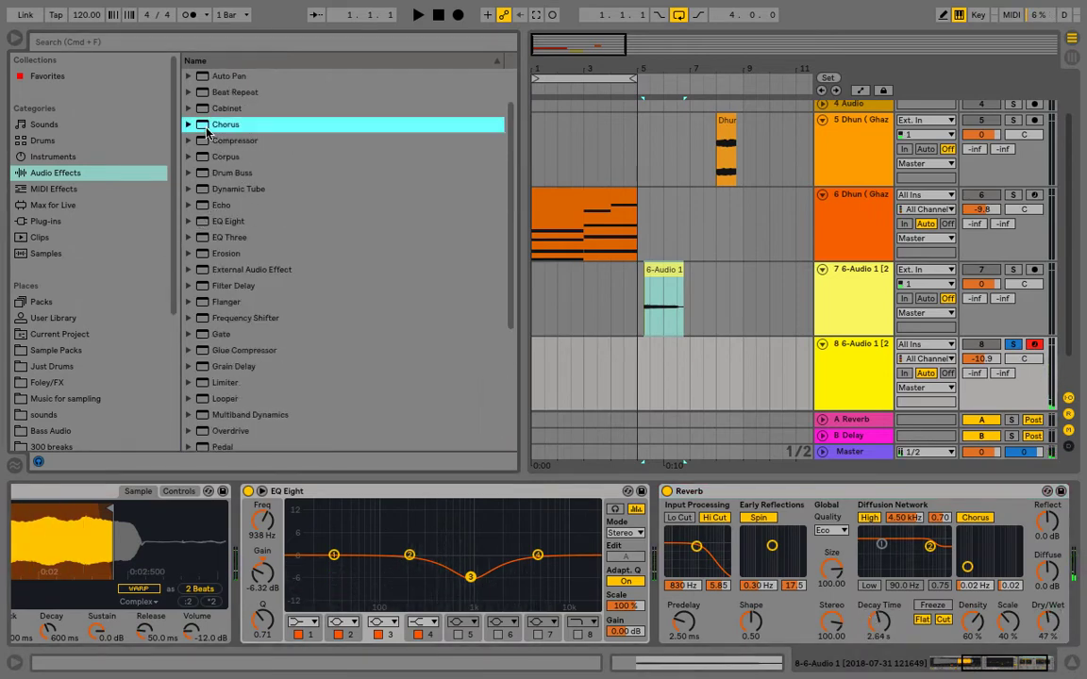
drag(227, 124, 1055, 549)
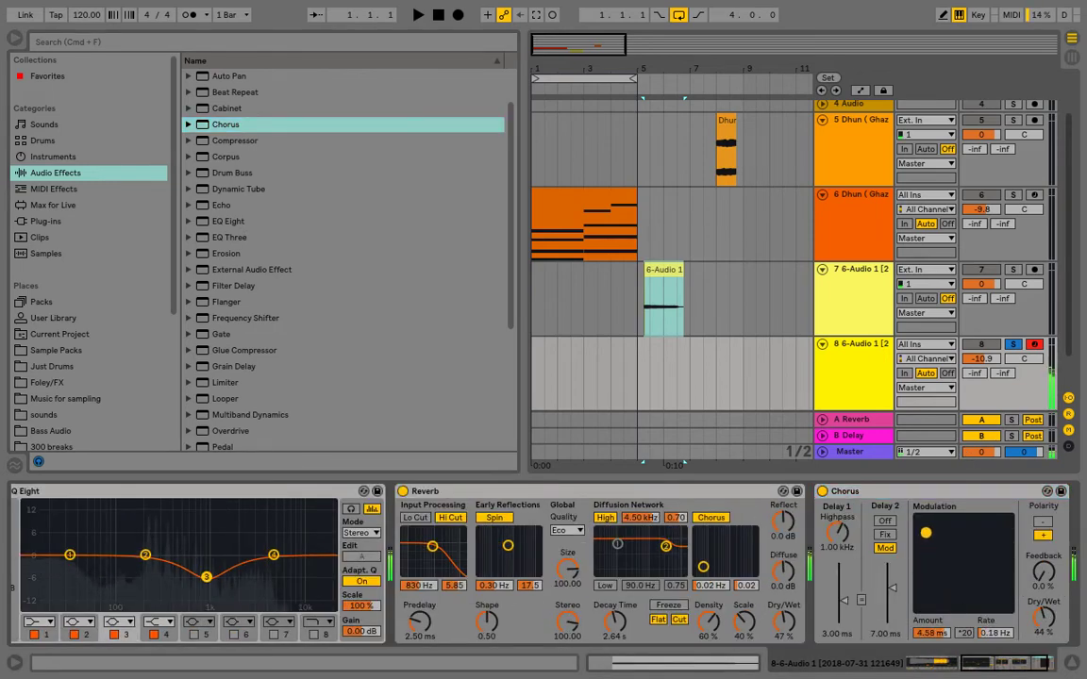
drag(944, 560, 931, 534)
scroll(1005, 653, right, 3)
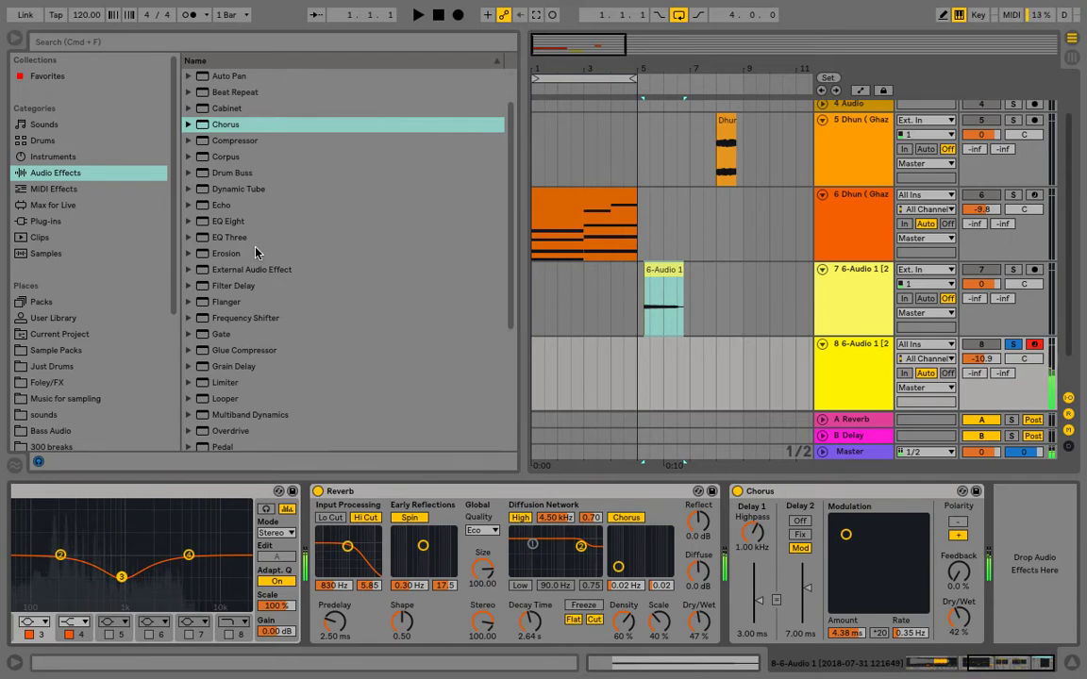
scroll(222, 295, up, 3)
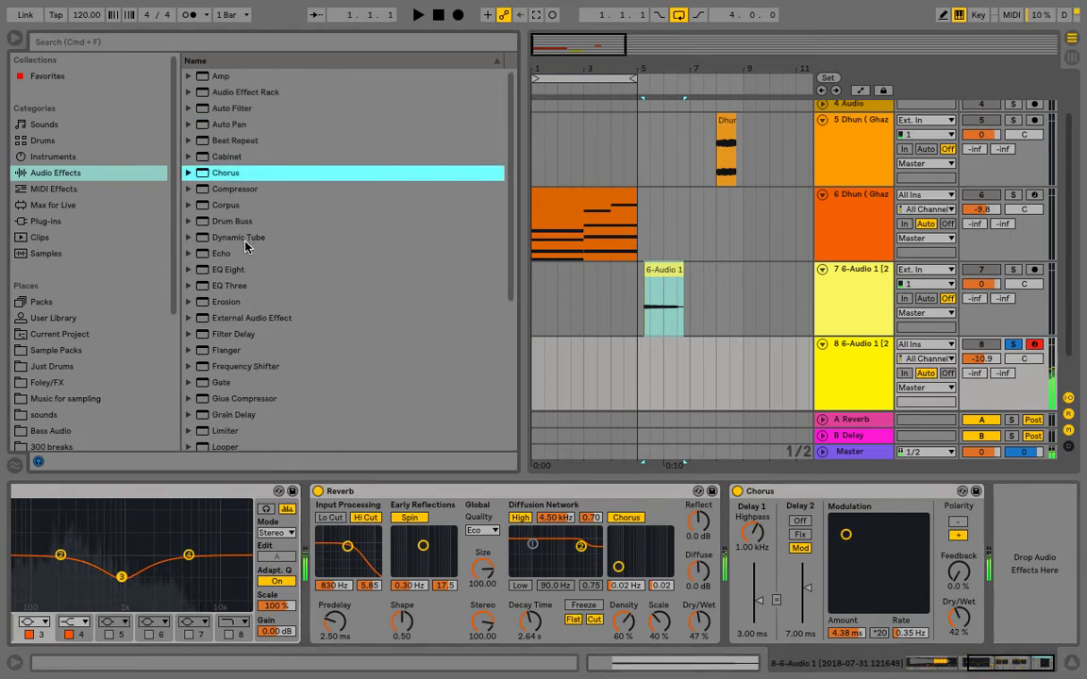
scroll(276, 376, down, 5)
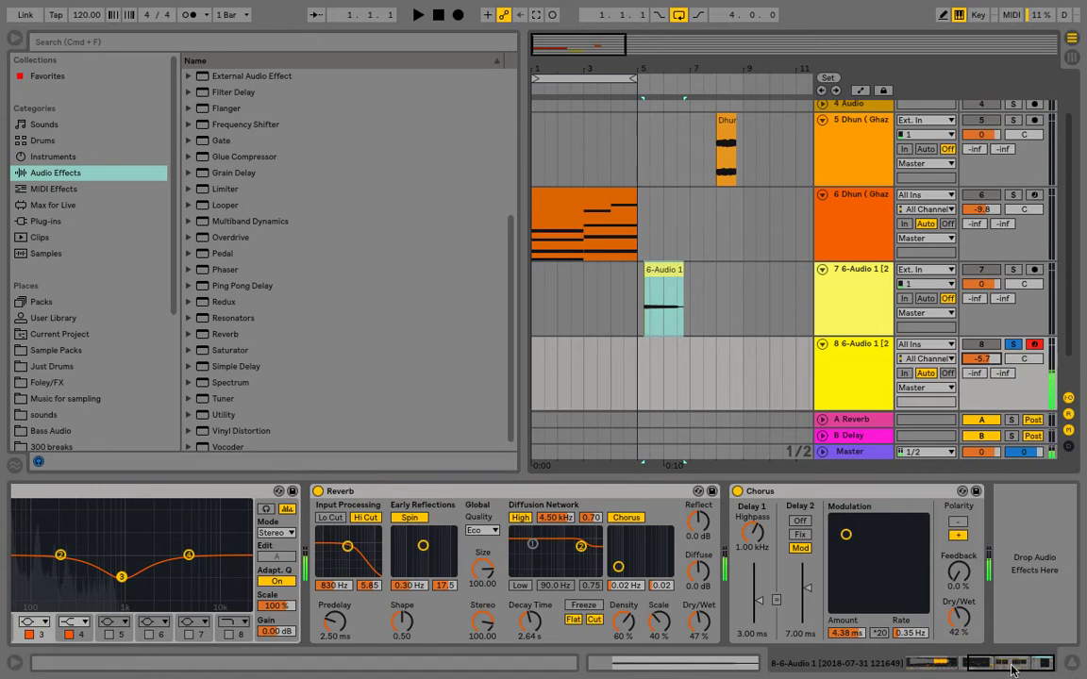
Switch EQ Eight's band 1 to a low cut at 23.5 Hz and raise band 3 to a slight boost
drag(1021, 659, 929, 663)
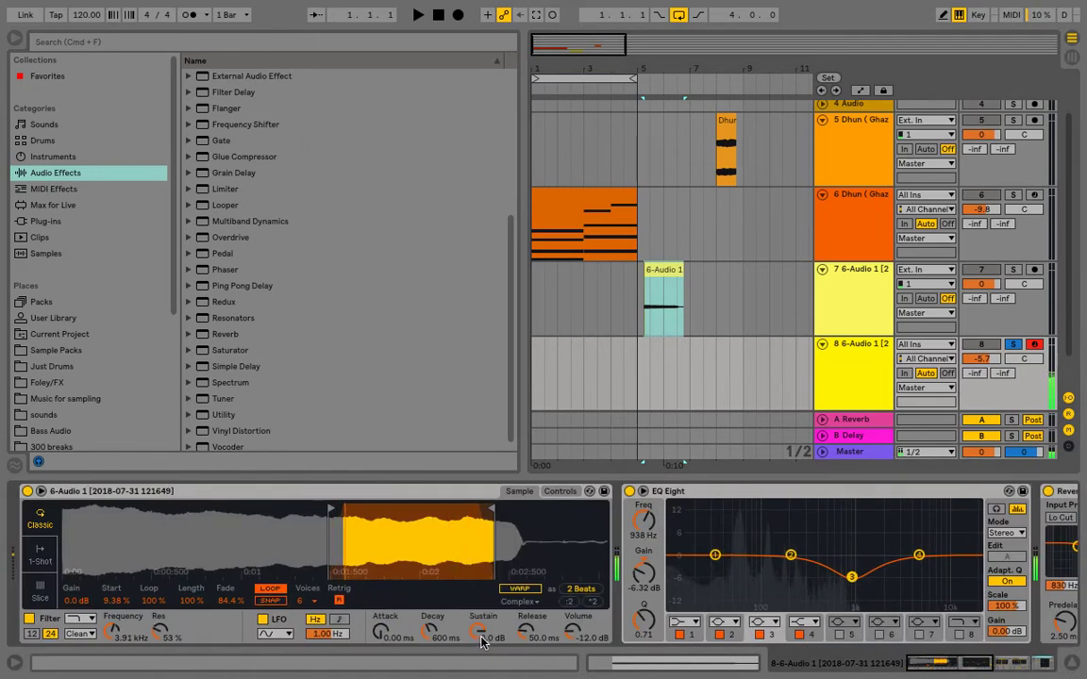
drag(851, 576, 858, 546)
click(683, 622)
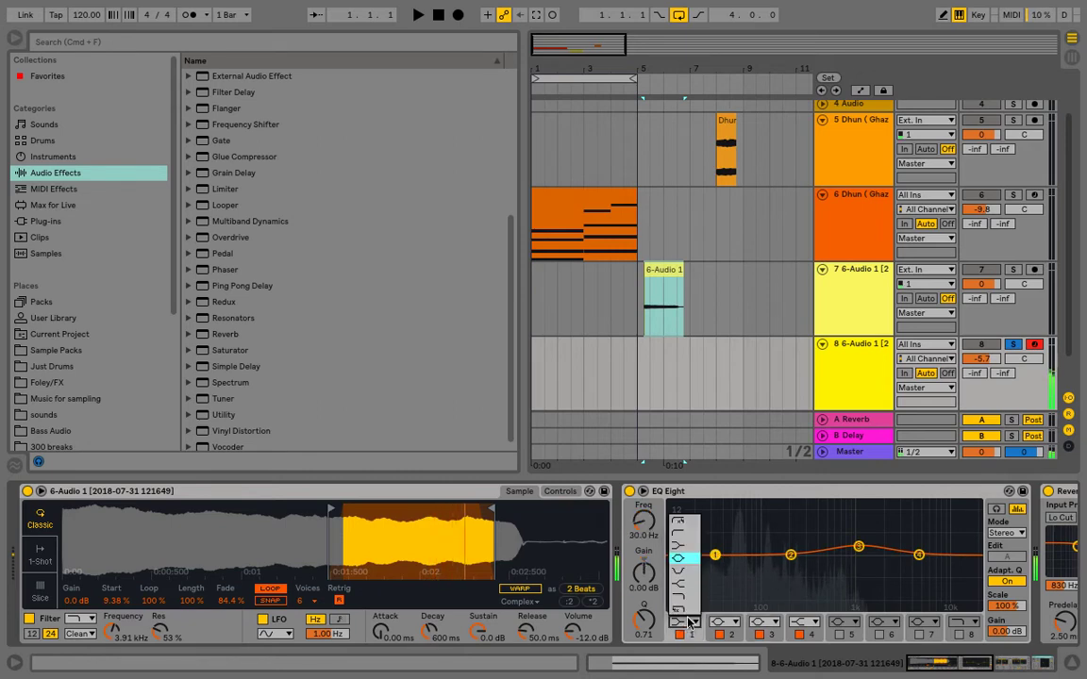
click(703, 566)
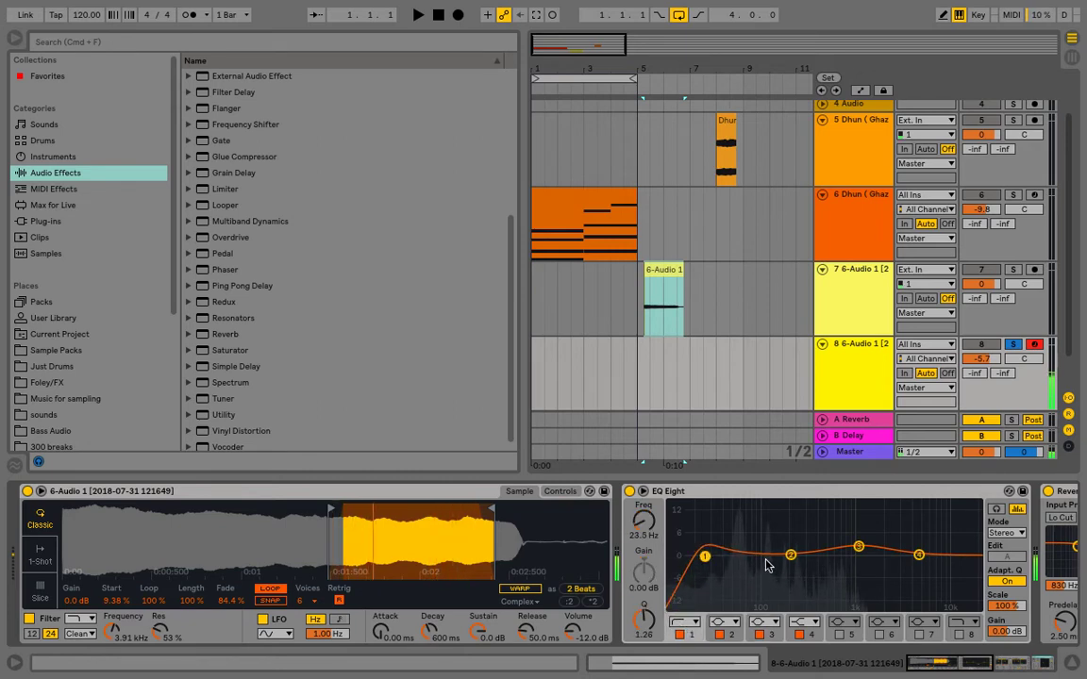
Try boosting EQ Eight's band 2 by 4.83 dB at 109 Hz and band 3 by 10.5 dB at 774 Hz
drag(791, 554, 766, 540)
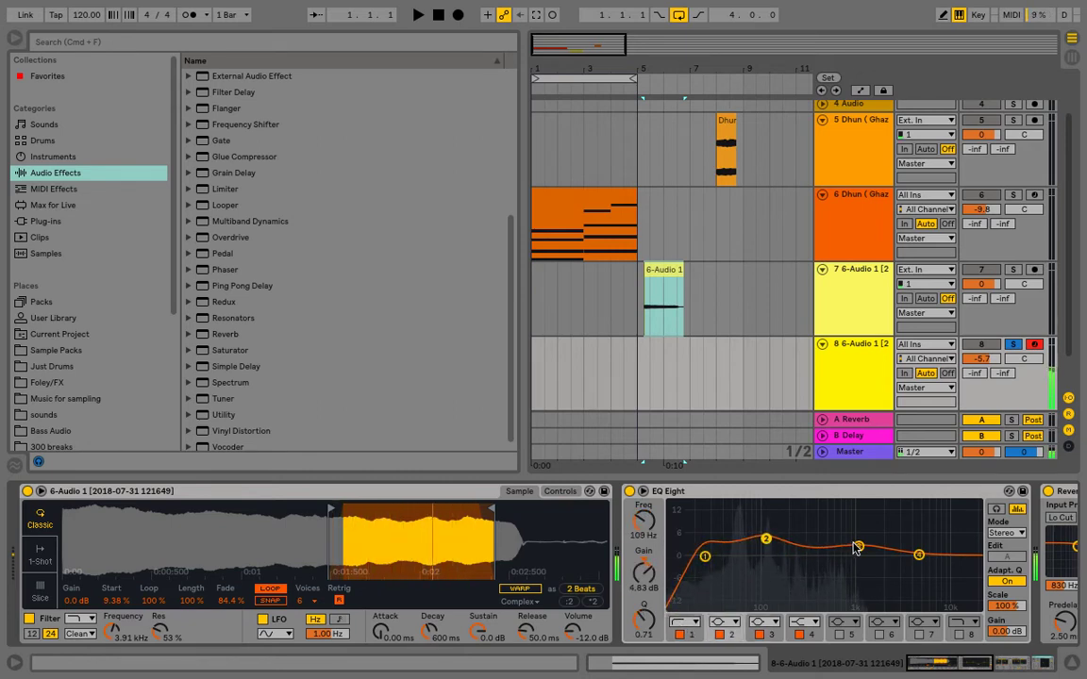
drag(859, 546, 843, 517)
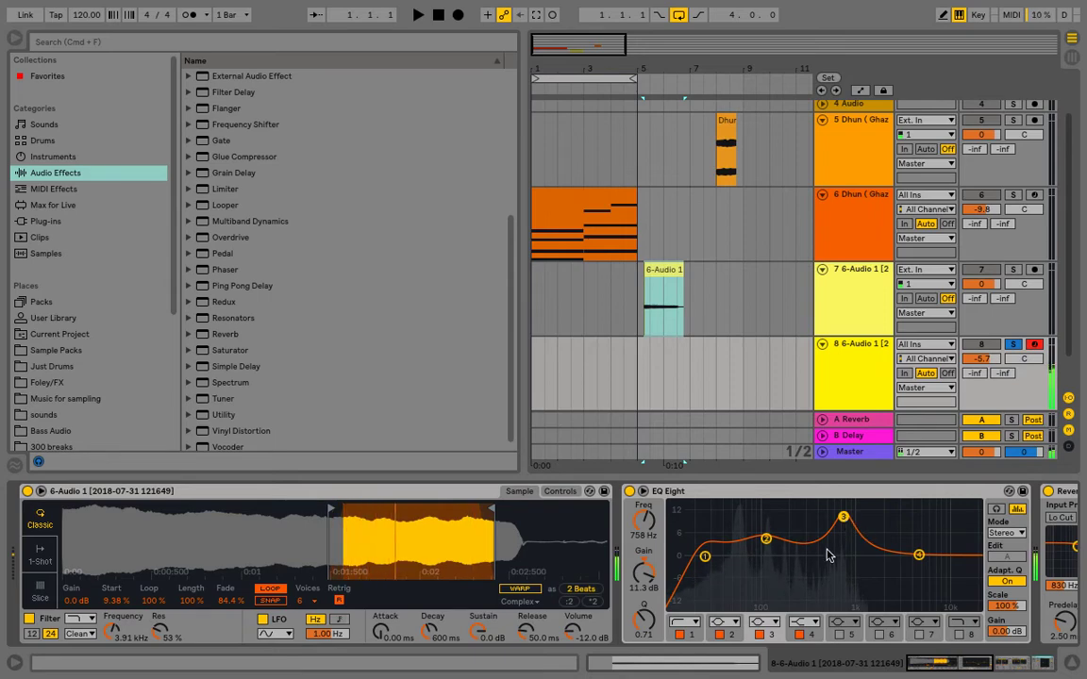
drag(843, 518, 845, 519)
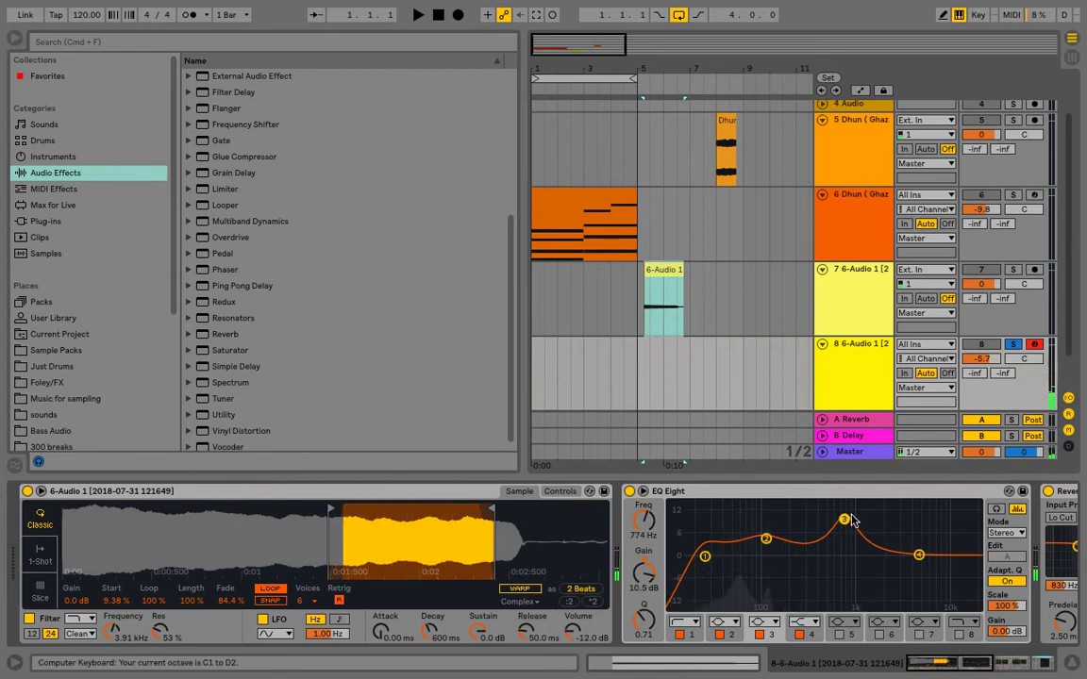
Raise EQ Eight's band 1 low-cut frequency, return band 2 to about 0 dB and cut band 3 by 6.82 dB at 758 Hz
drag(843, 520, 867, 564)
key(z)
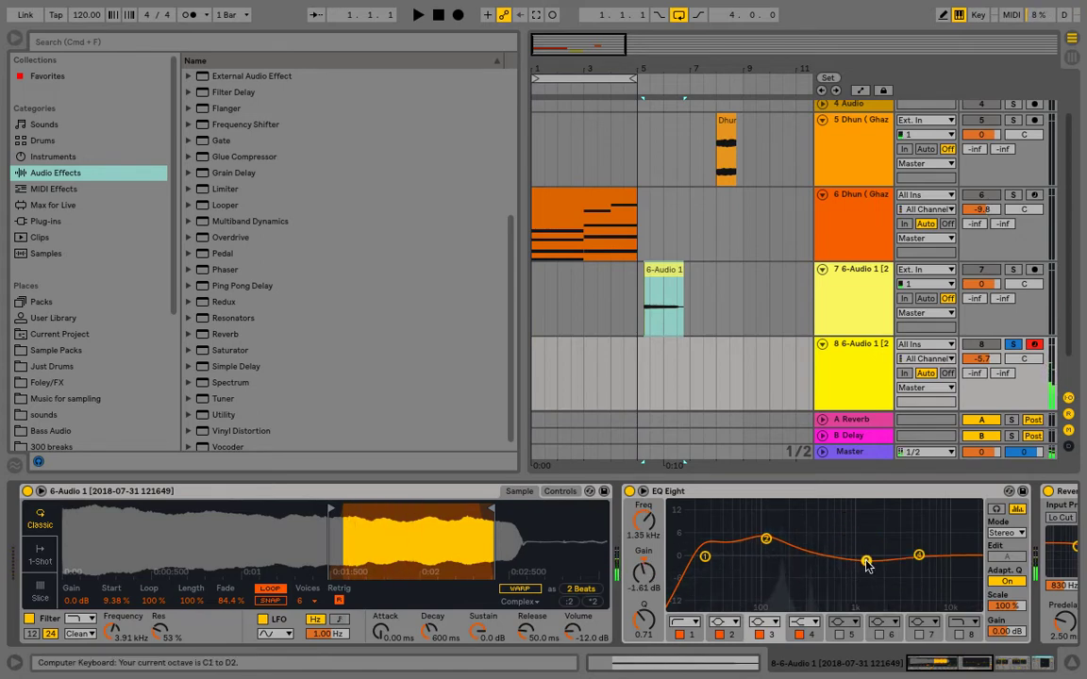
drag(703, 556, 775, 563)
drag(865, 561, 842, 578)
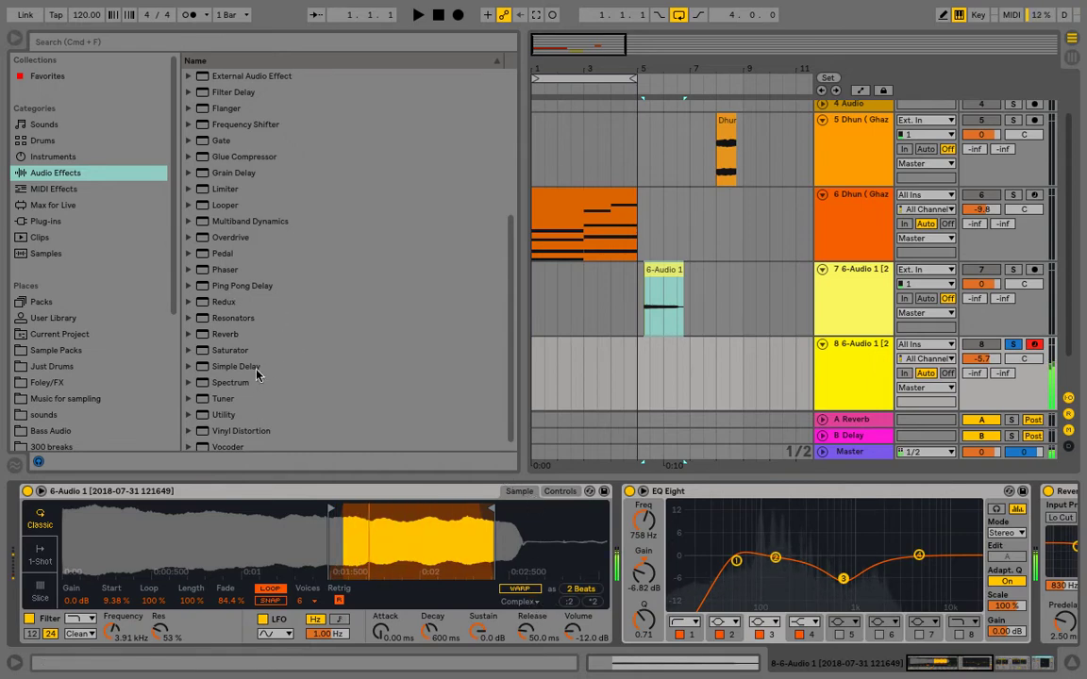
Try a Pedal after the Chorus on track 8, in Fuzz mode with 37% gain and -12.7 dB output
scroll(226, 330, down, 1)
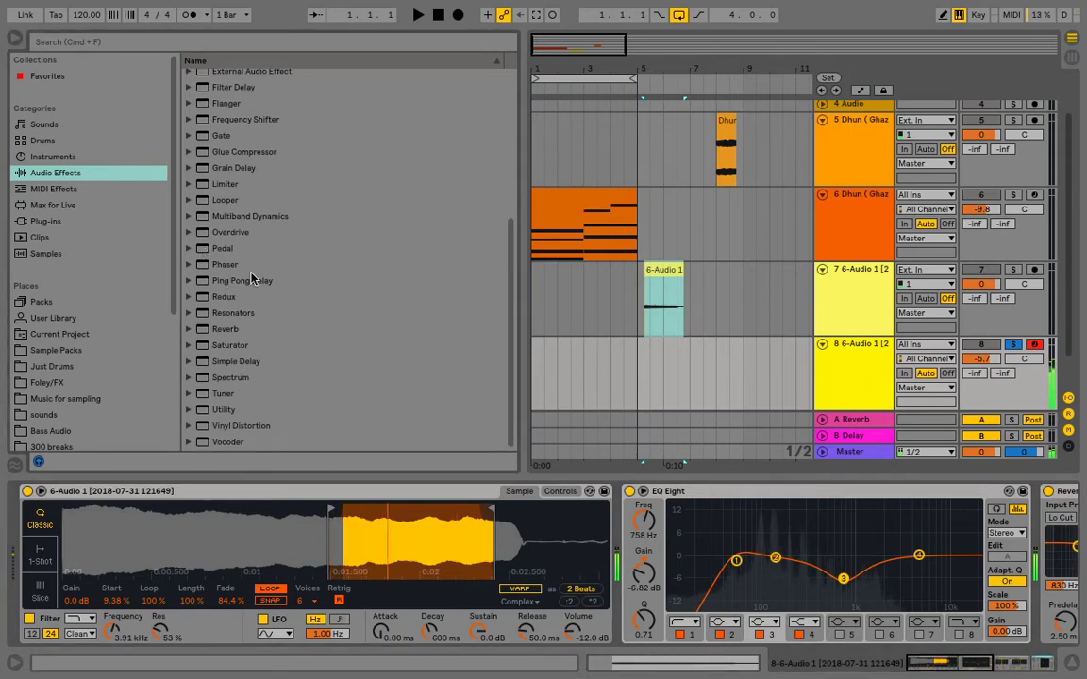
drag(950, 663, 1020, 670)
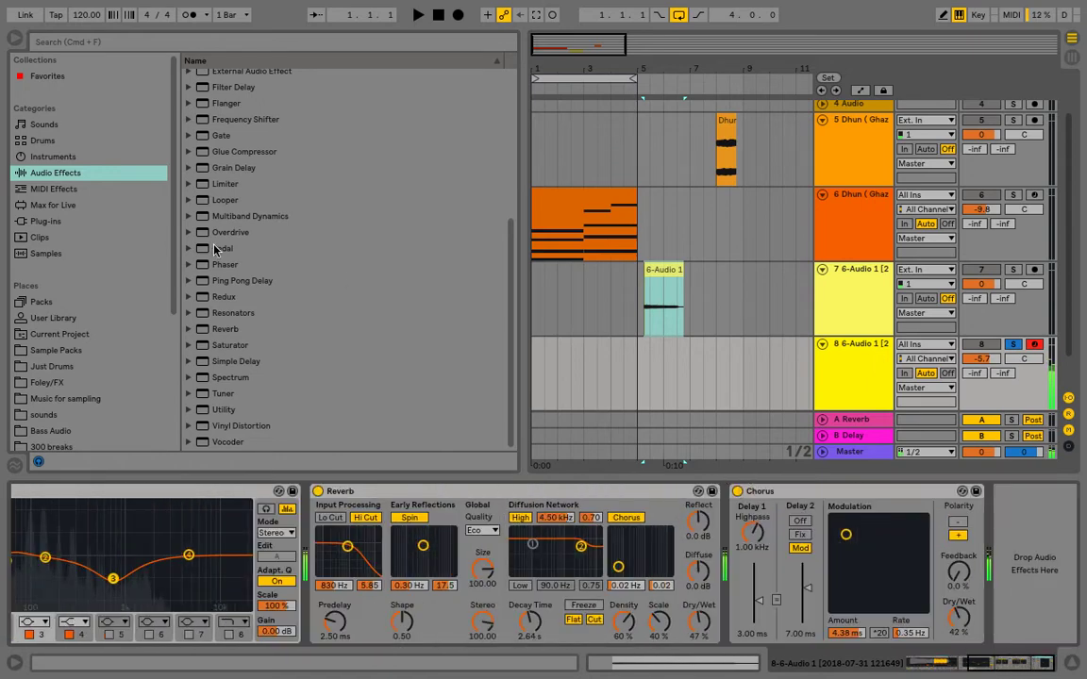
drag(215, 248, 979, 566)
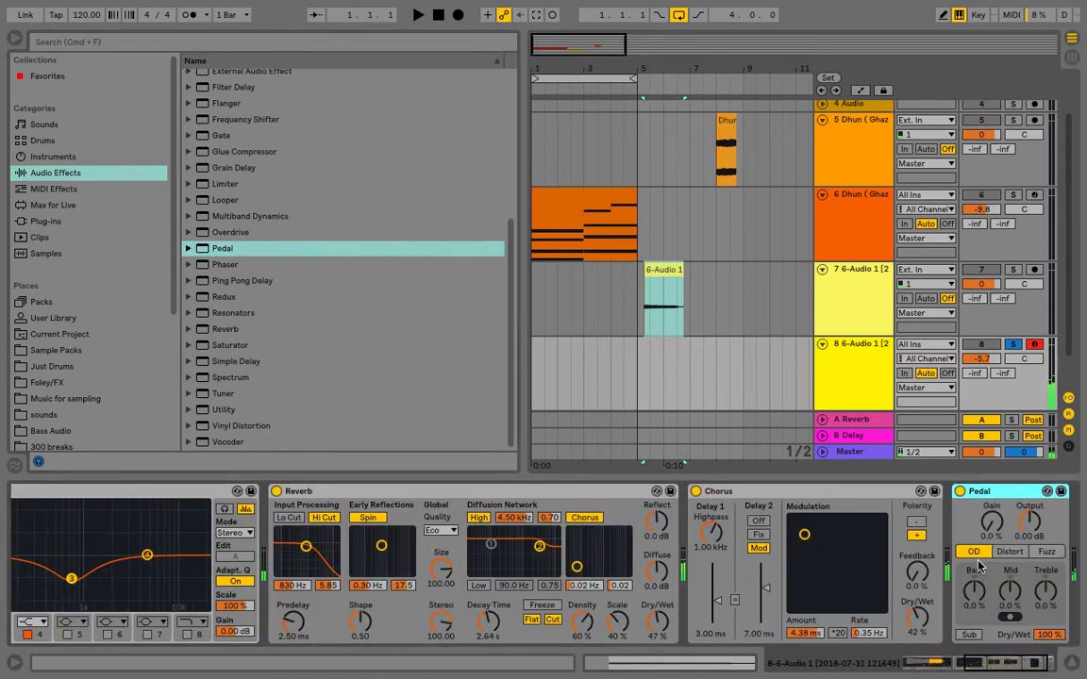
click(1048, 554)
drag(1028, 525, 1028, 544)
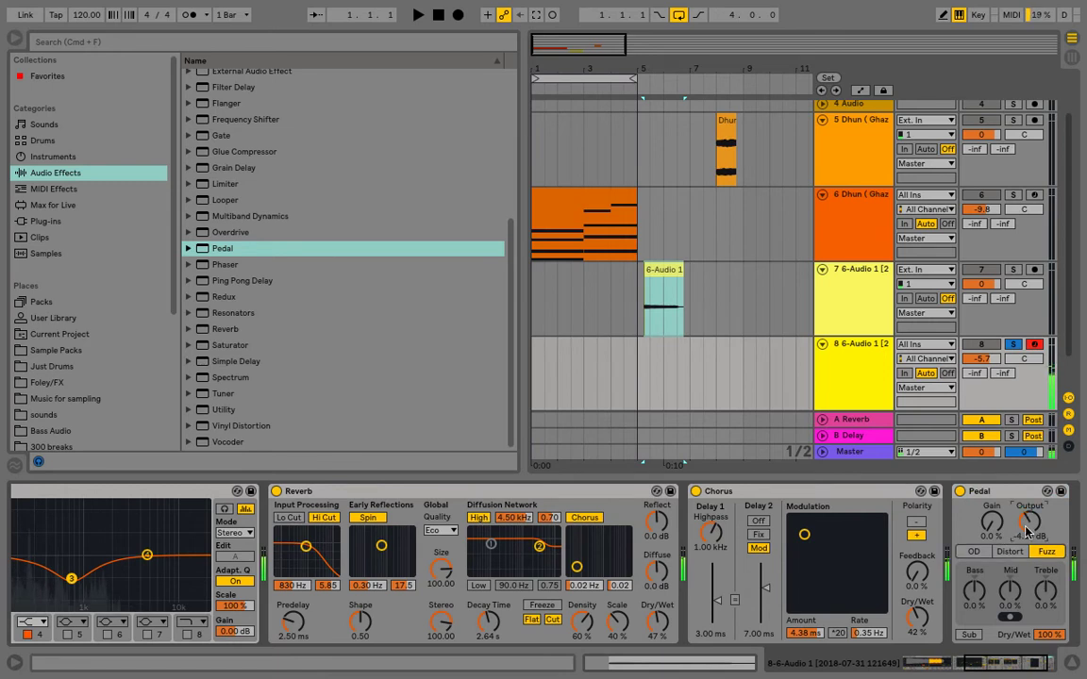
click(992, 524)
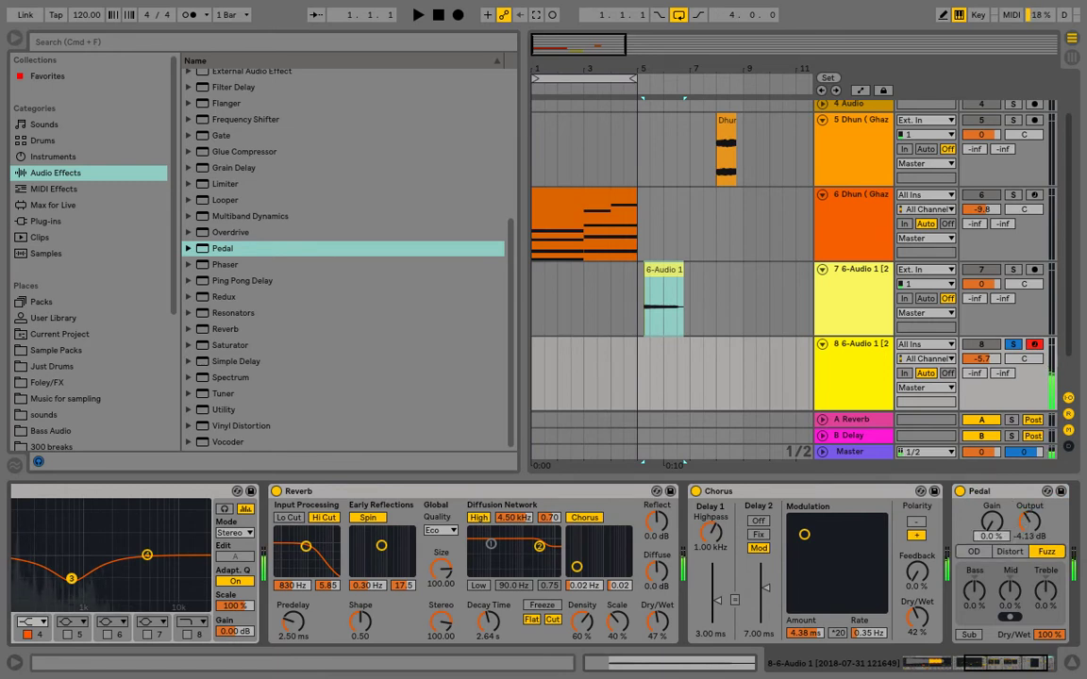
key(z)
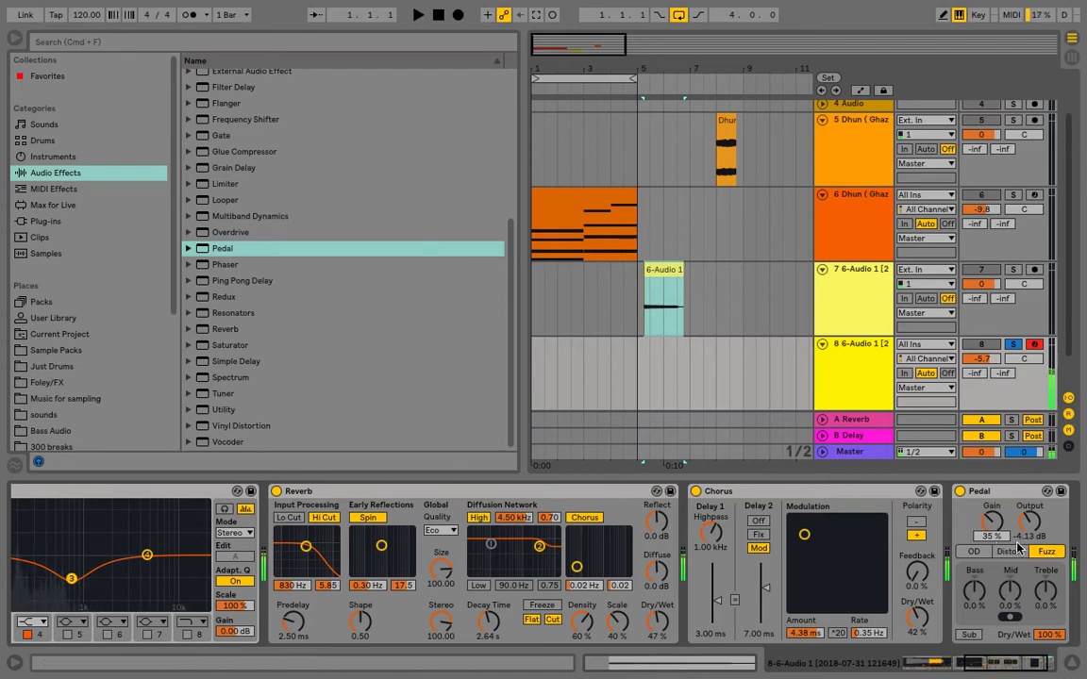
key(x)
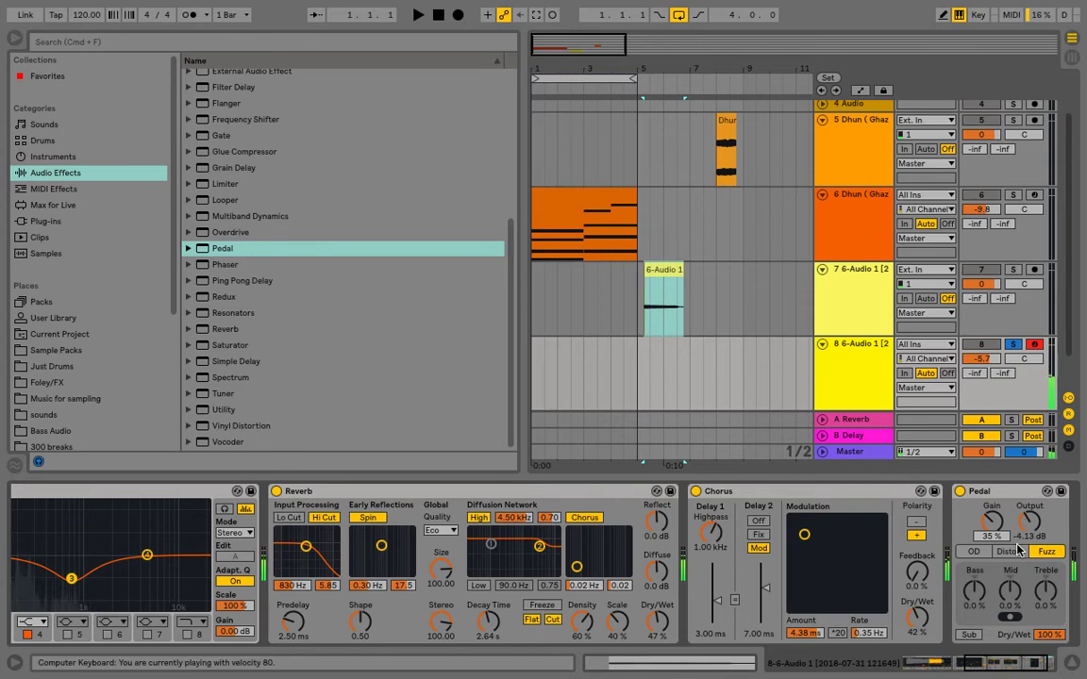
drag(1030, 522, 990, 521)
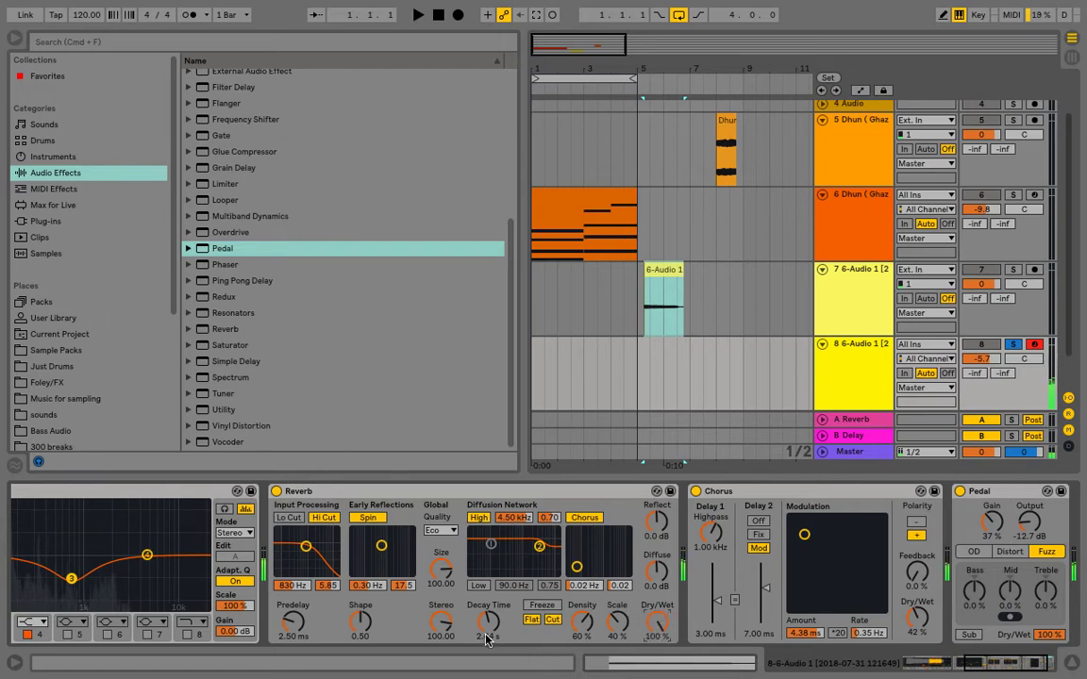
Set the Reverb to a 9.23 s decay time and 100% dry/wet, and switch the Pedal to OD
drag(488, 640, 488, 613)
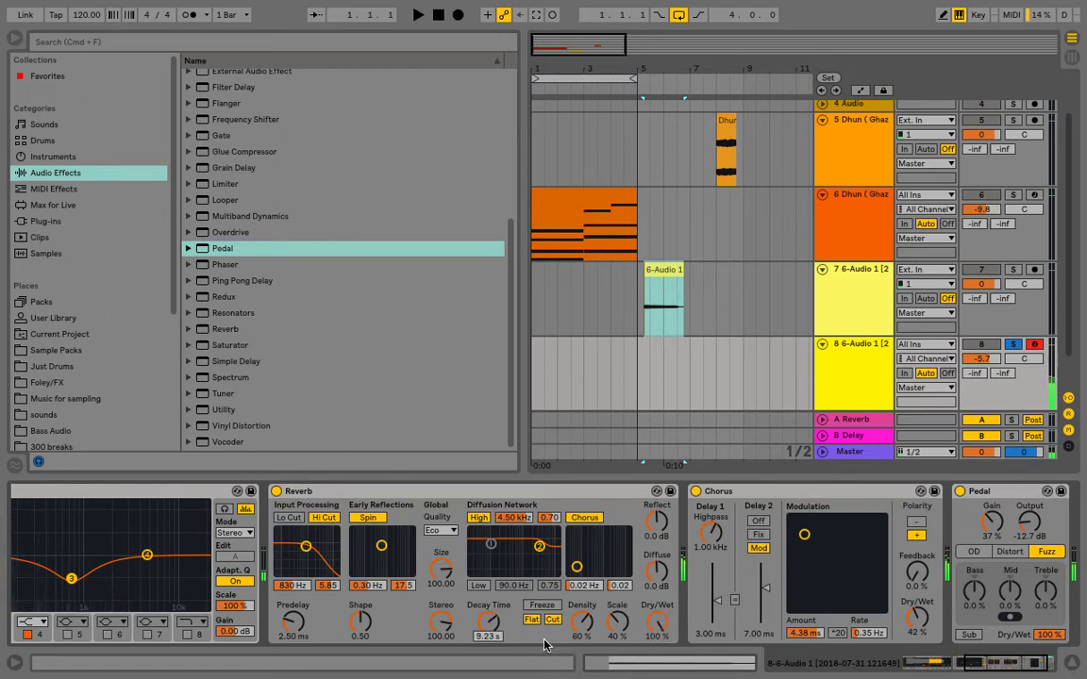
mouse_move(1004, 664)
mouse_down()
mouse_move(947, 664)
mouse_move(1015, 664)
mouse_up()
click(886, 552)
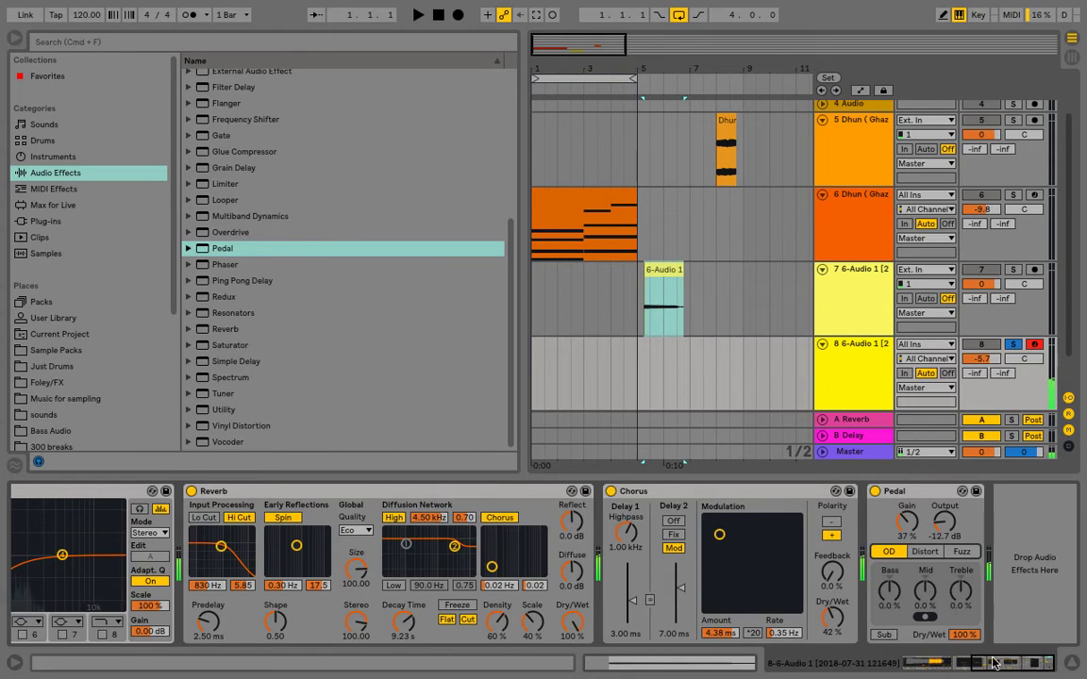
Delete the Pedal from the end of track 8's device chain
drag(993, 663, 944, 664)
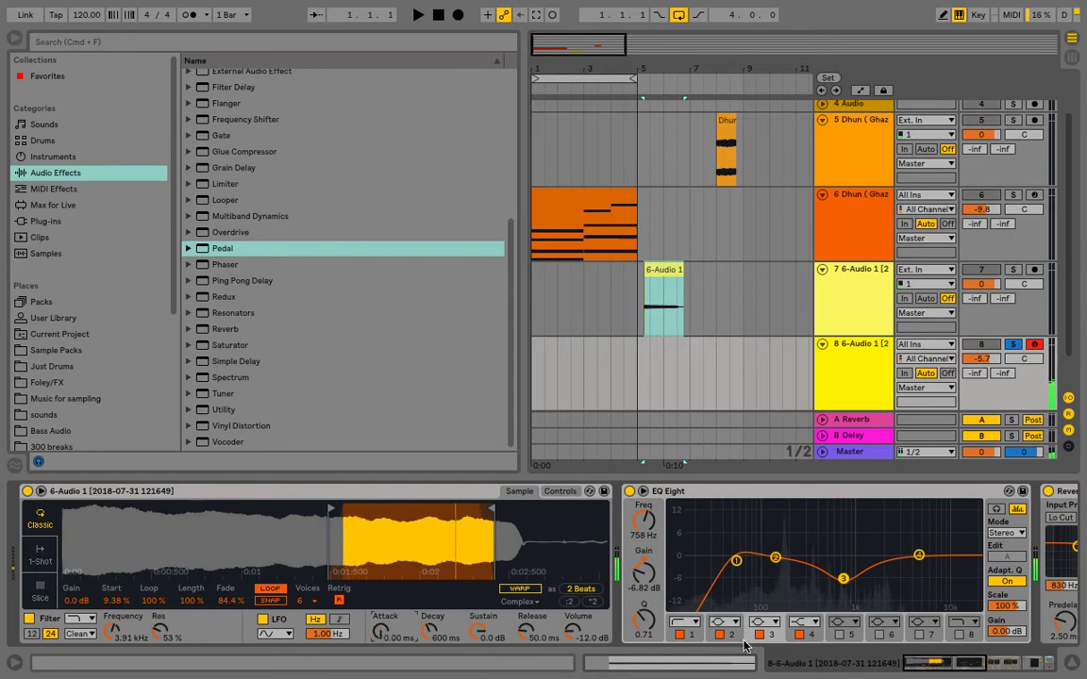
drag(946, 663, 1017, 663)
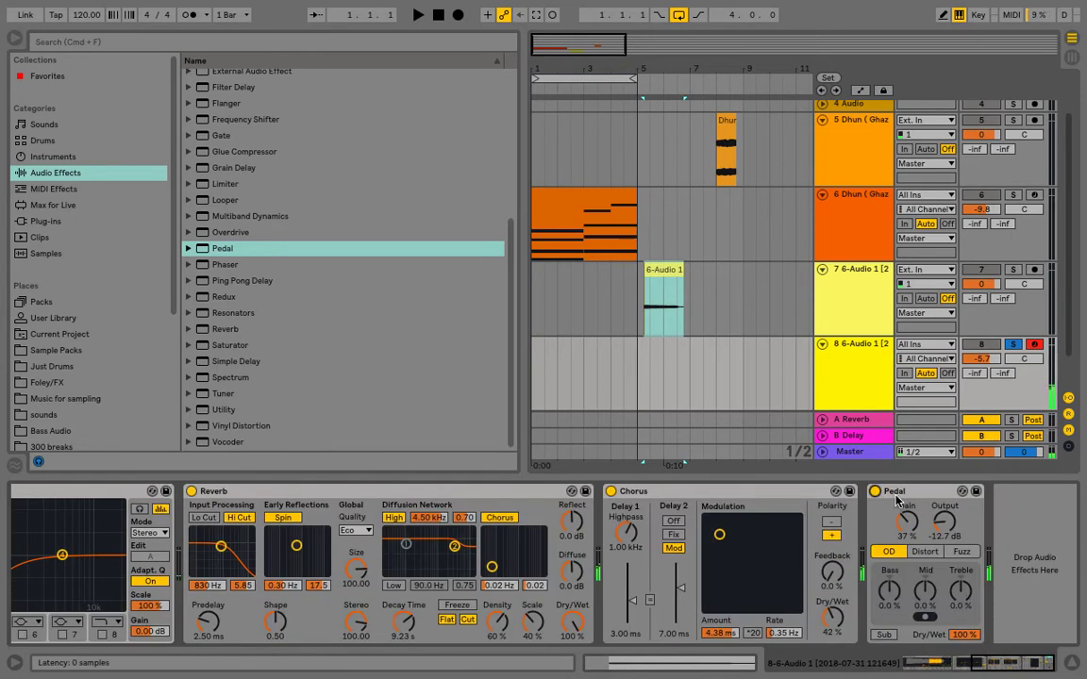
click(873, 491)
key(Delete)
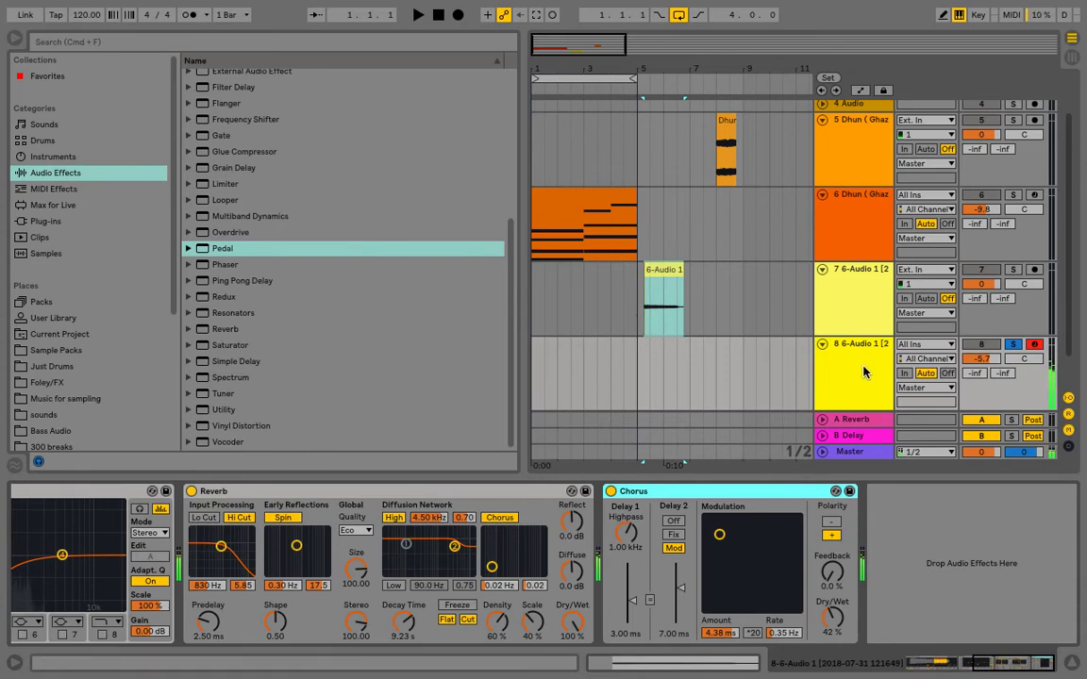
Boost EQ Eight's band 3 on track 8 and shift it to a lower frequency
drag(1025, 664, 953, 664)
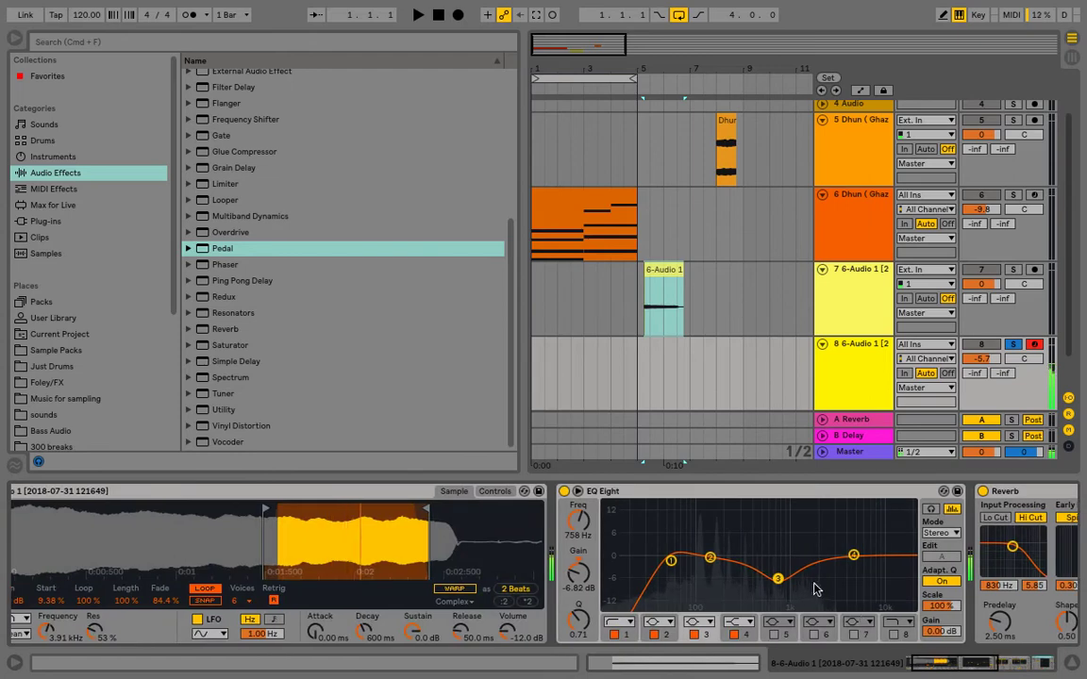
drag(778, 579, 747, 529)
click(1072, 669)
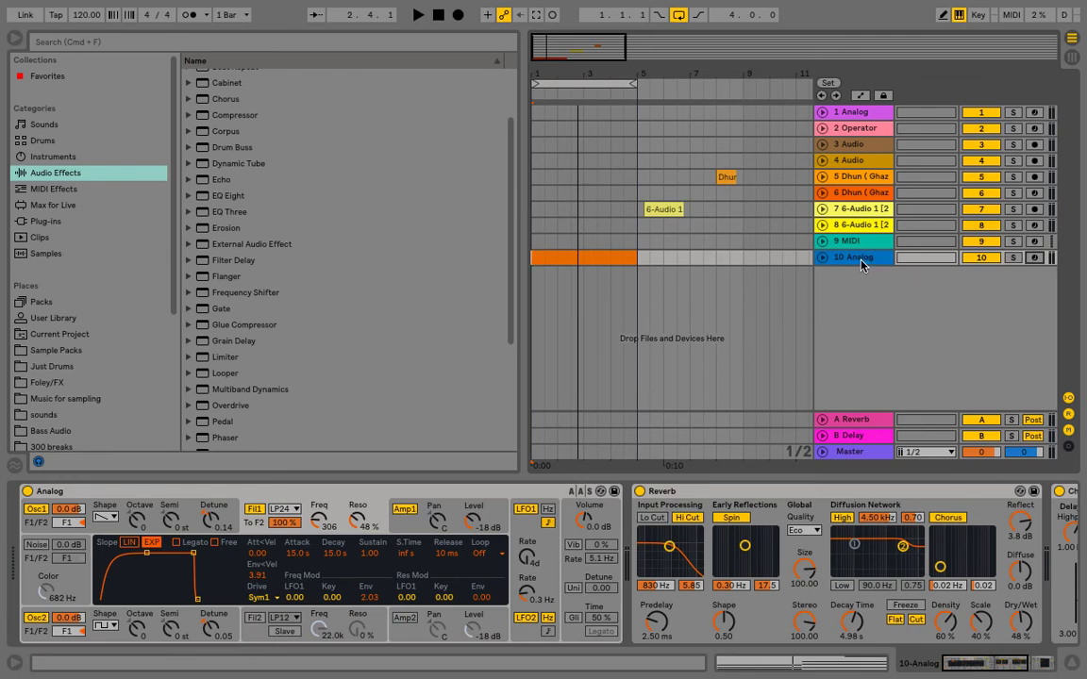
Add an Analog instrument on a new MIDI track below track 10 and show its Filter 1 settings
click(93, 157)
click(207, 83)
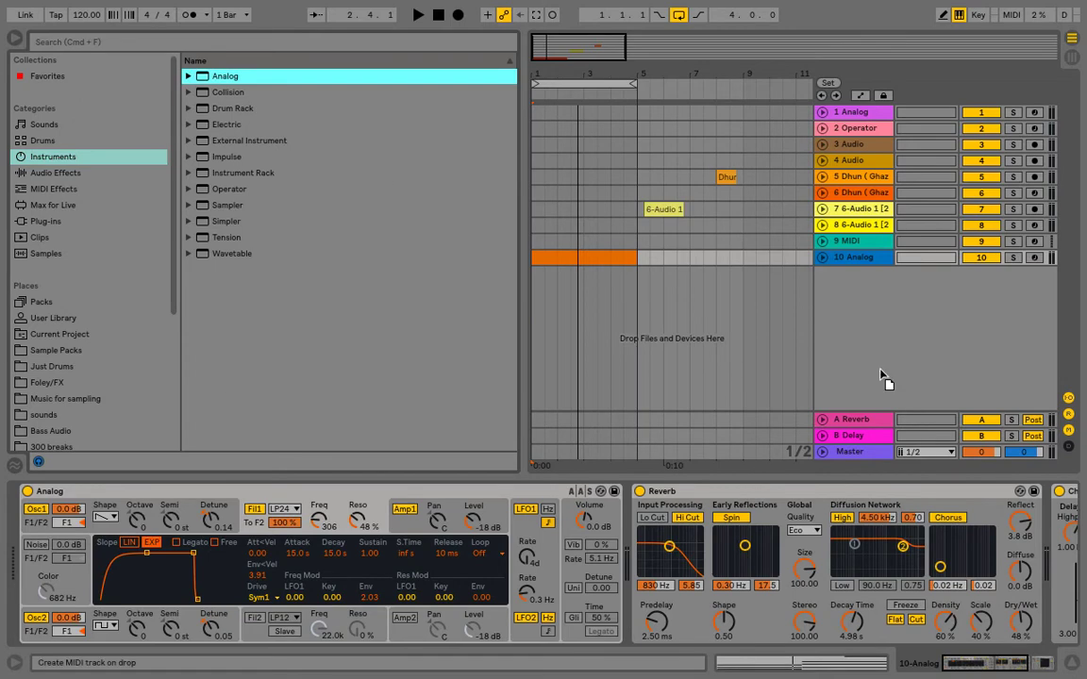
drag(859, 232, 861, 236)
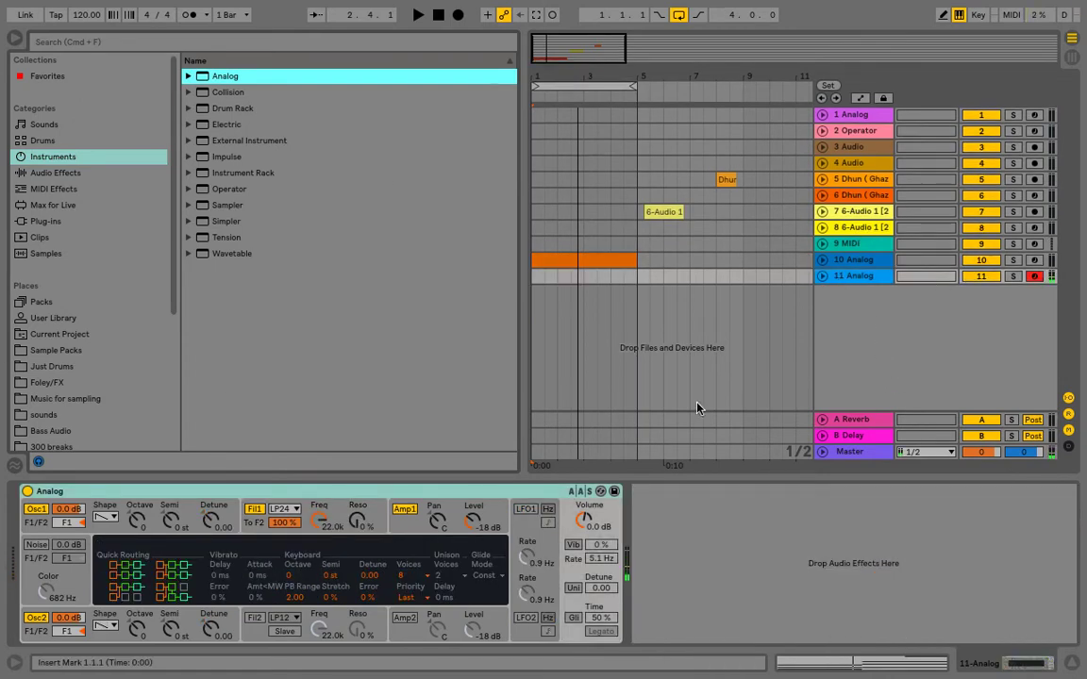
click(335, 514)
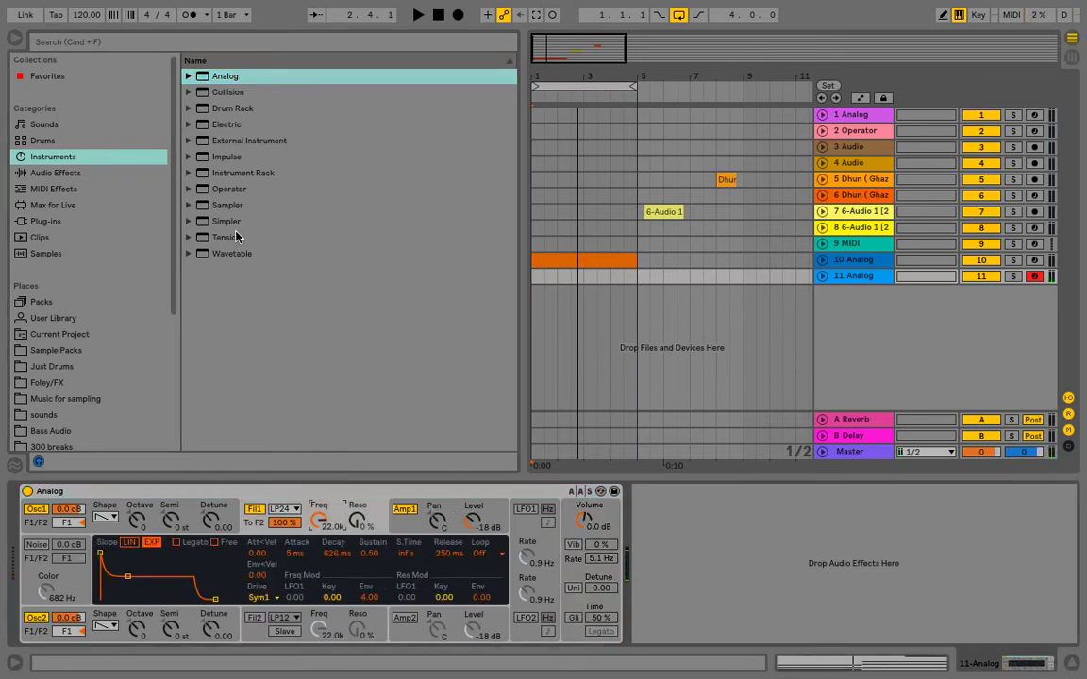
Add an Operator on a new MIDI track and set oscillator A's waveform to Saw D
drag(226, 192, 890, 326)
drag(1055, 276, 1034, 286)
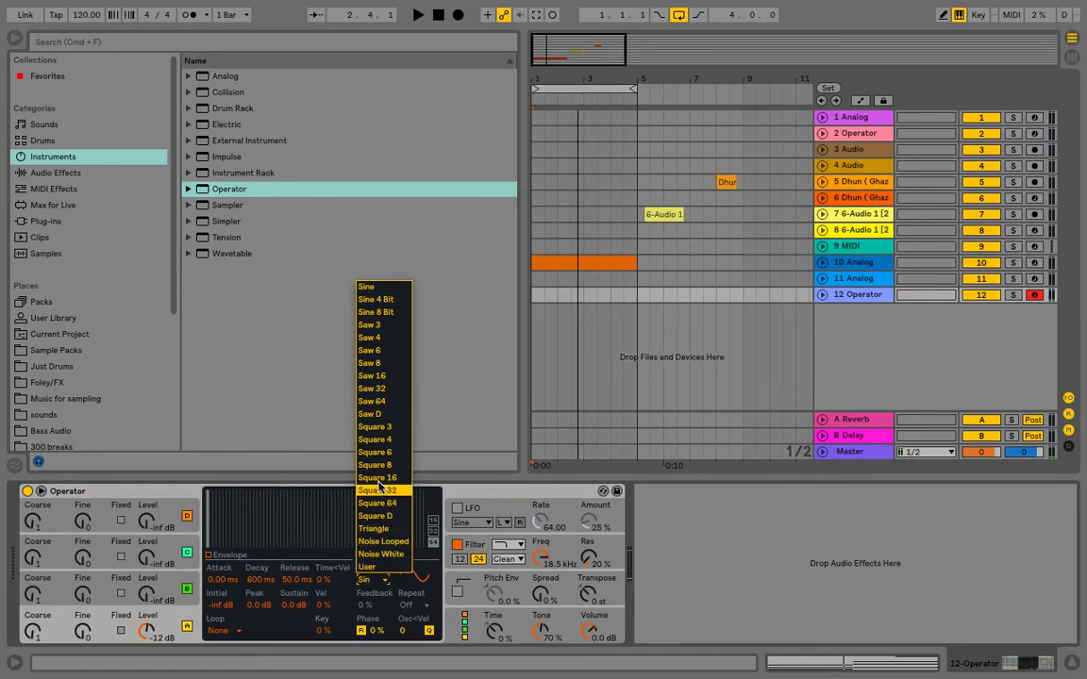
click(371, 414)
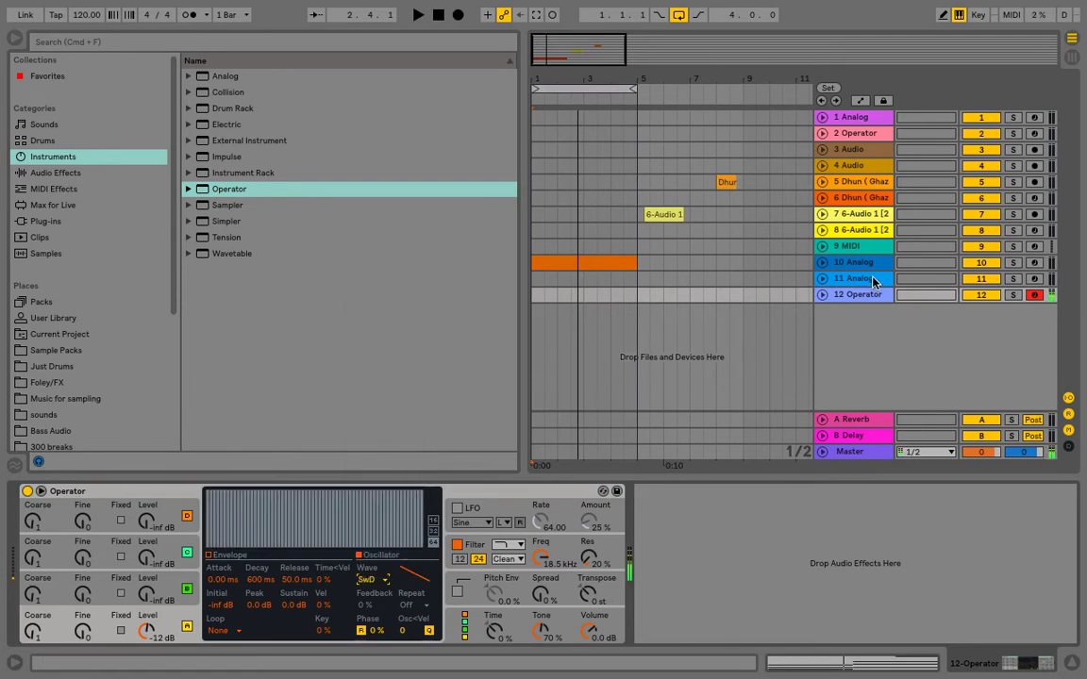
Arm track 11 and set its Analog's Amp 1 envelope to 11.2 s decay and 1.00 sustain
click(854, 263)
click(1035, 281)
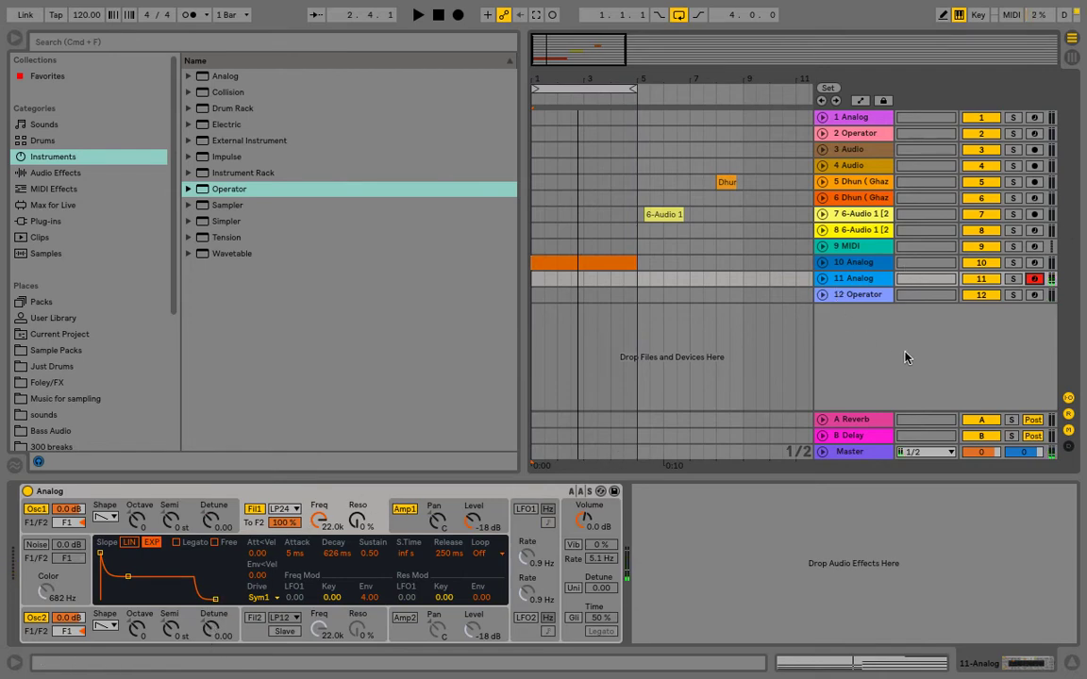
click(413, 527)
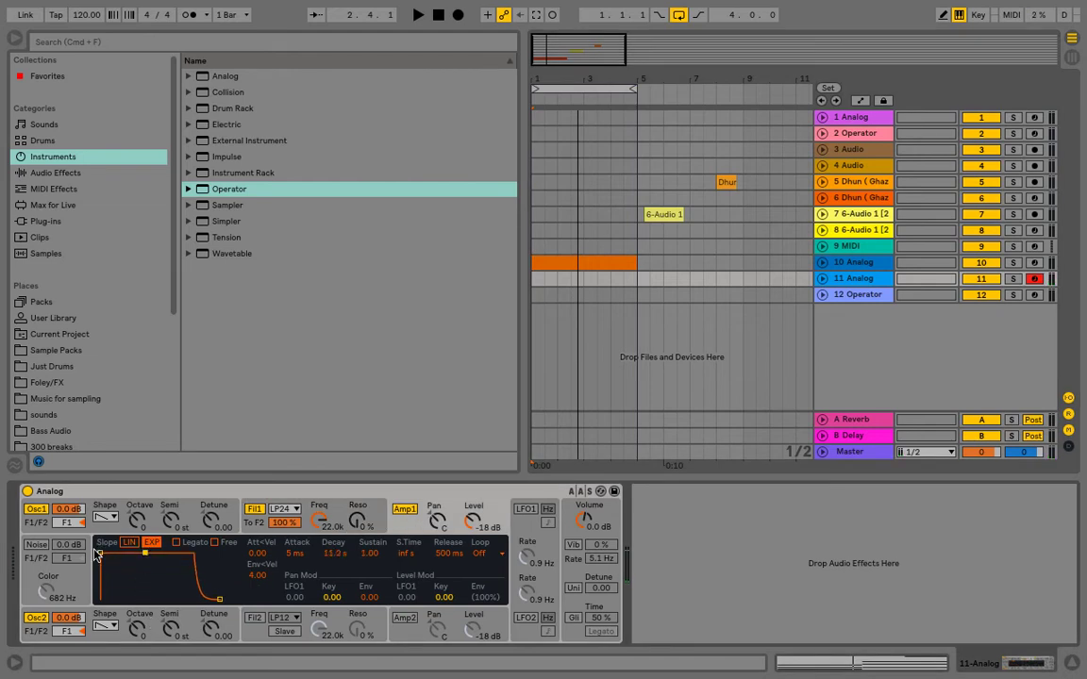
Set Analog's Filter 1 envelope to 2.20 s decay and 1.00 sustain, and the Amp 1 envelope's attack to 15.0 s
click(283, 514)
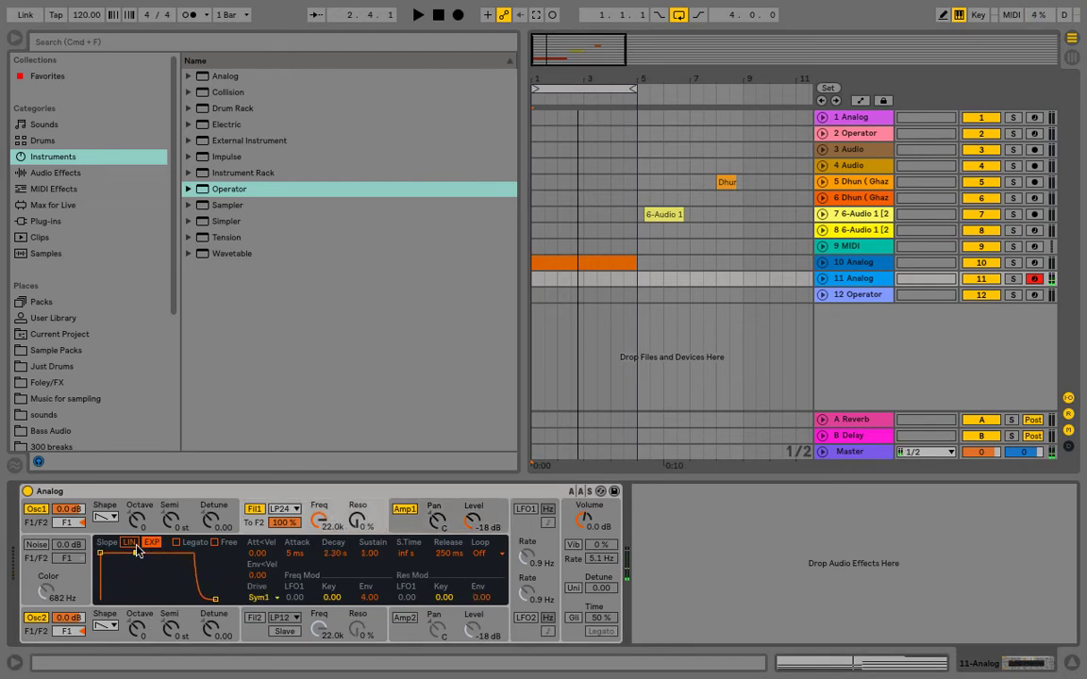
click(403, 517)
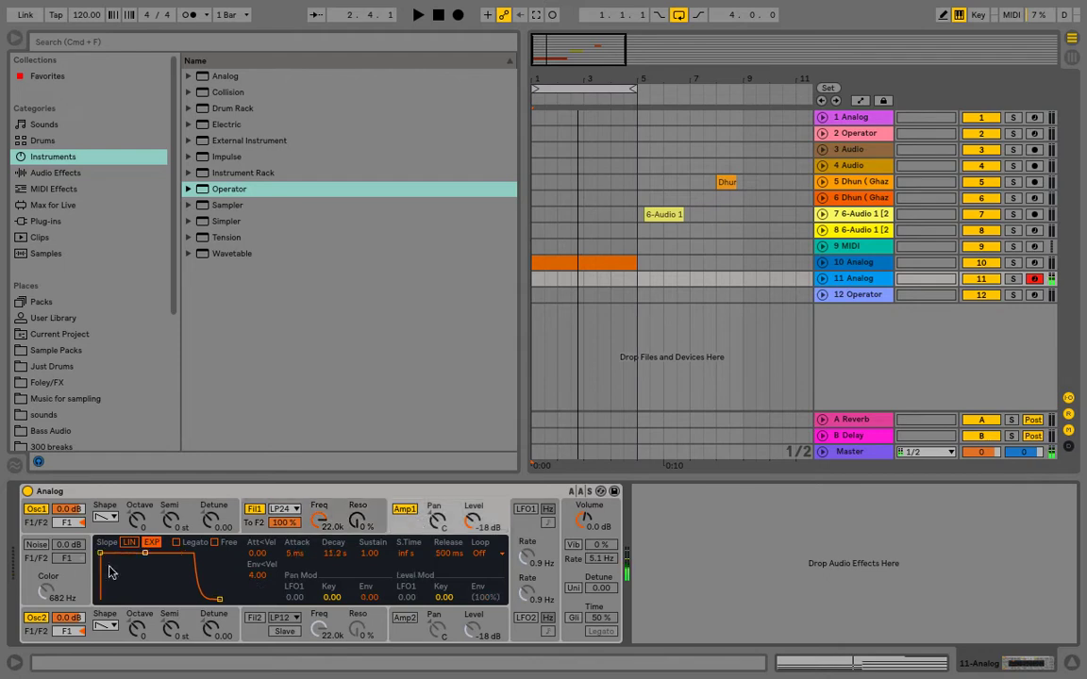
drag(109, 571, 267, 564)
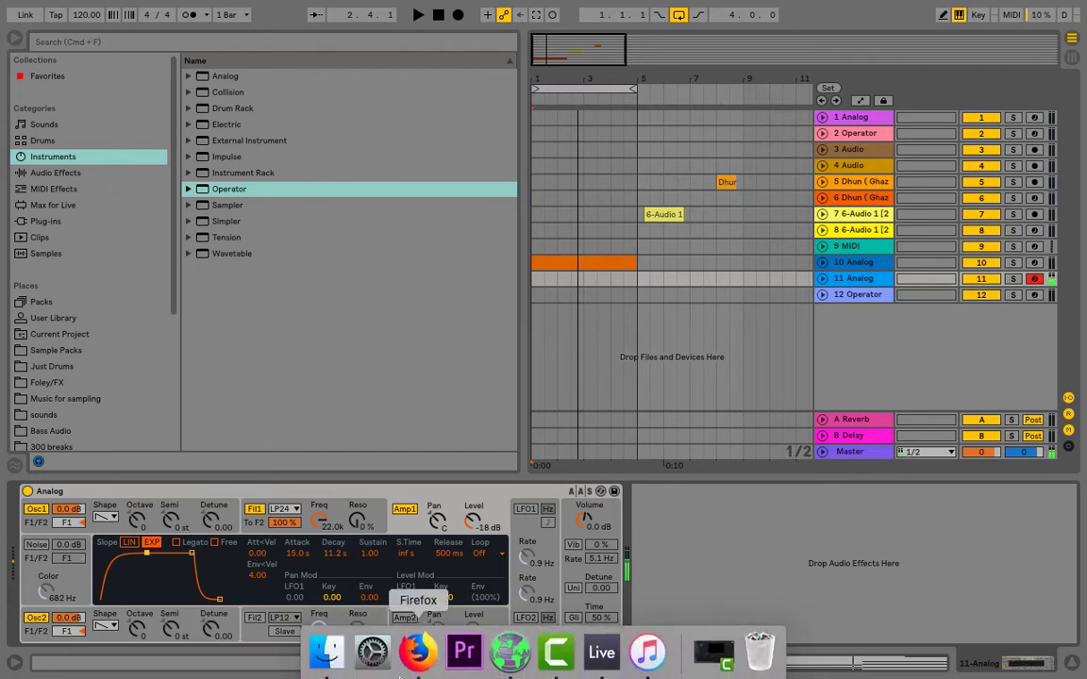
Give Analog's Filter 1 a 15.0 s envelope attack, a frequency of 223 and 44% resonance, and detune oscillator 1 to 0.11
drag(316, 525, 316, 566)
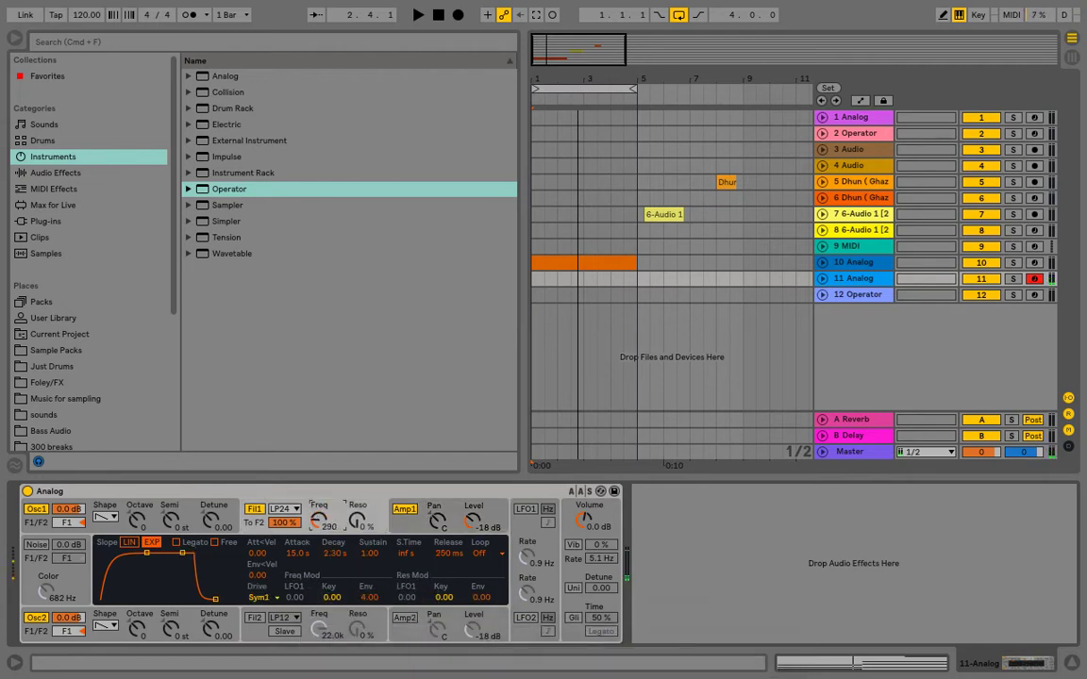
drag(318, 521, 318, 524)
drag(362, 601, 362, 582)
drag(361, 524, 360, 479)
drag(318, 520, 319, 528)
click(211, 520)
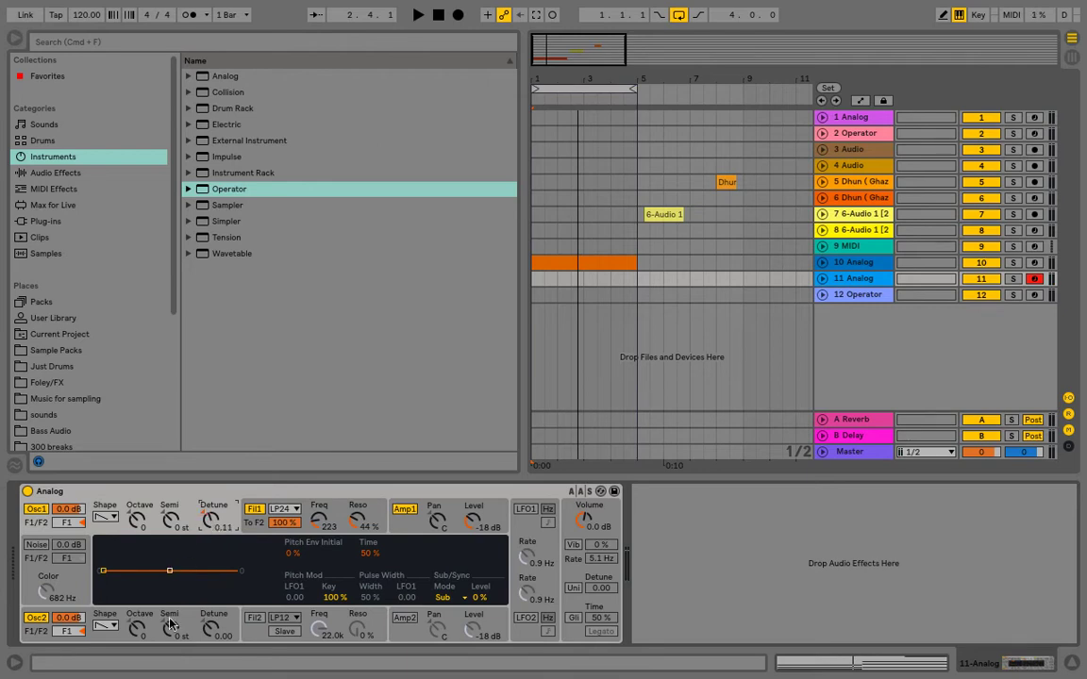
Set Analog's oscillator 2 to the rectangle waveform and raise its pulse width to 100%
click(106, 627)
click(107, 628)
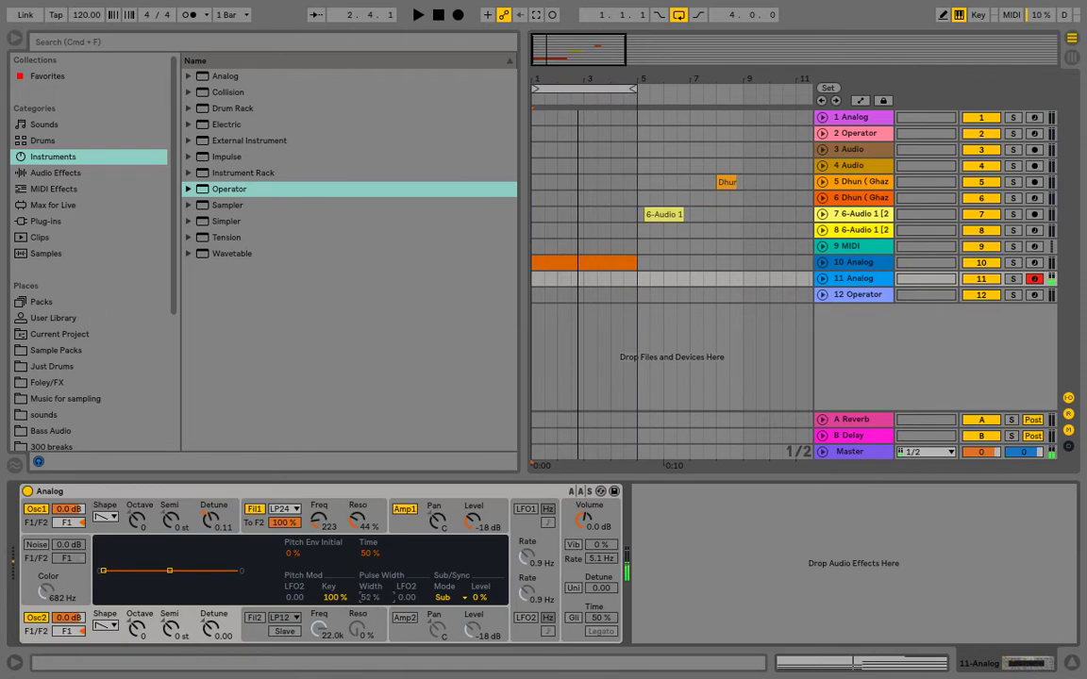
click(104, 625)
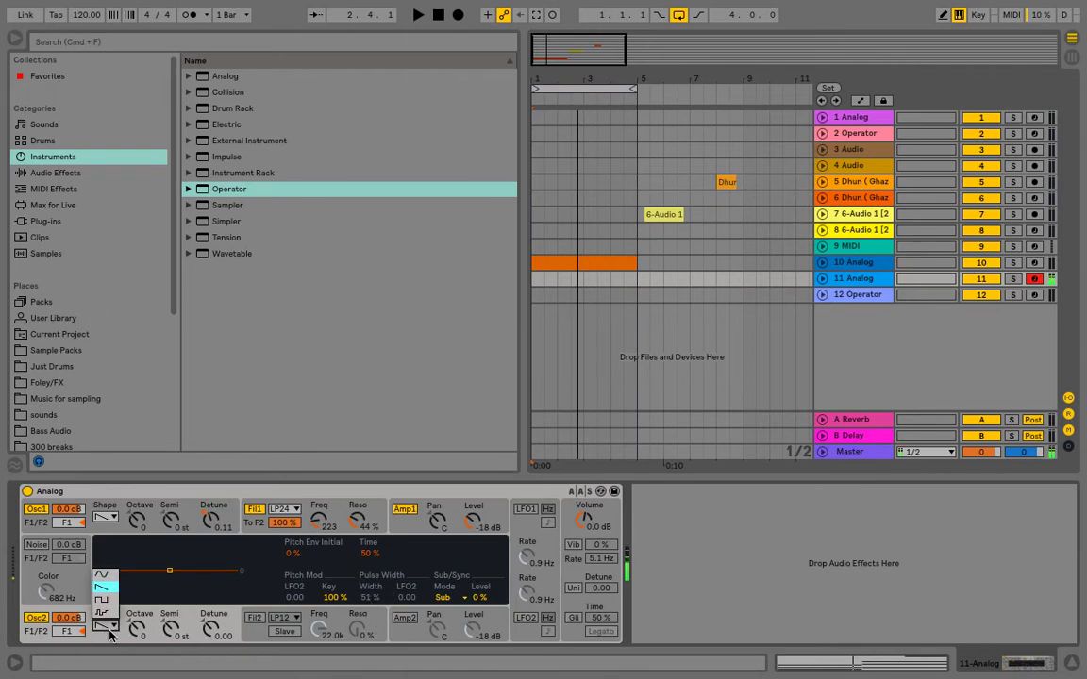
click(106, 604)
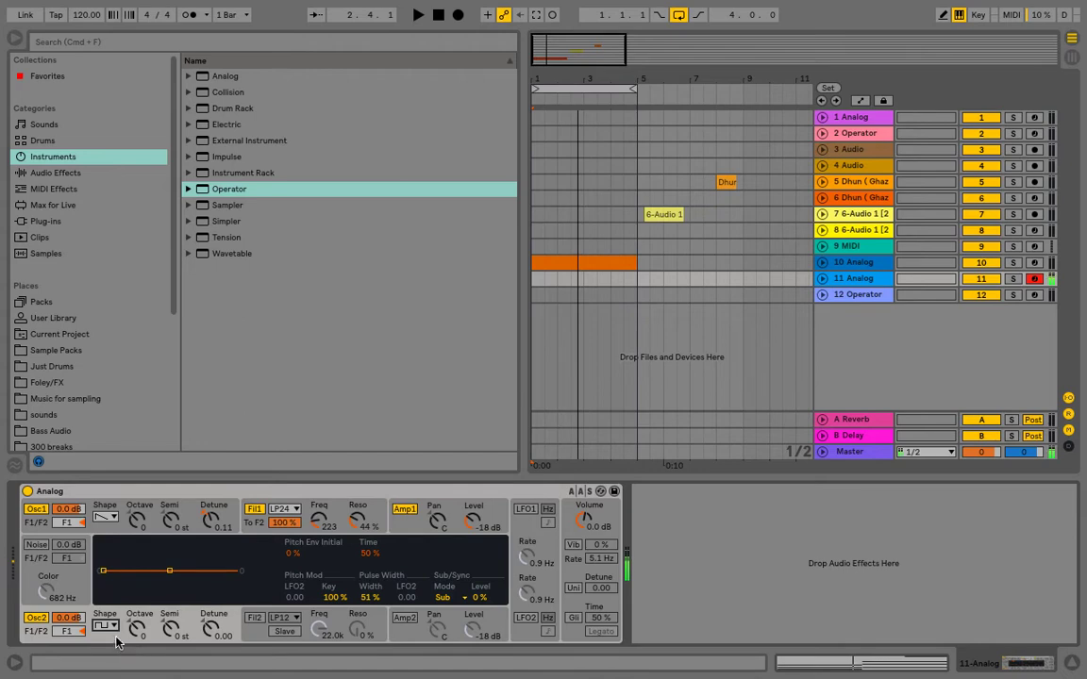
click(105, 625)
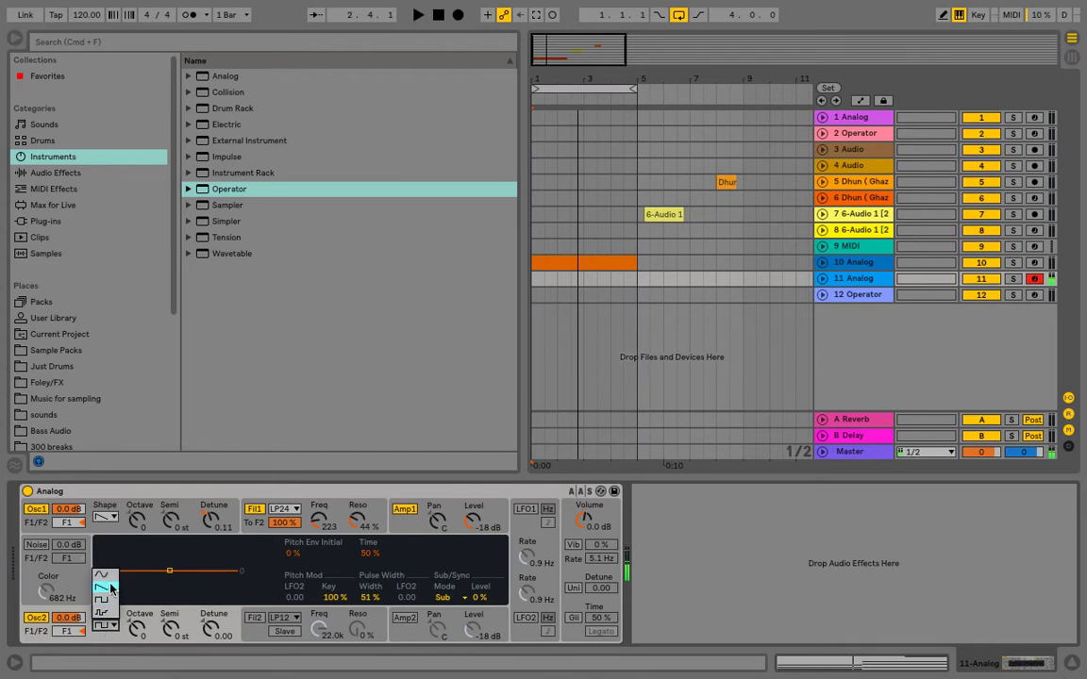
click(111, 588)
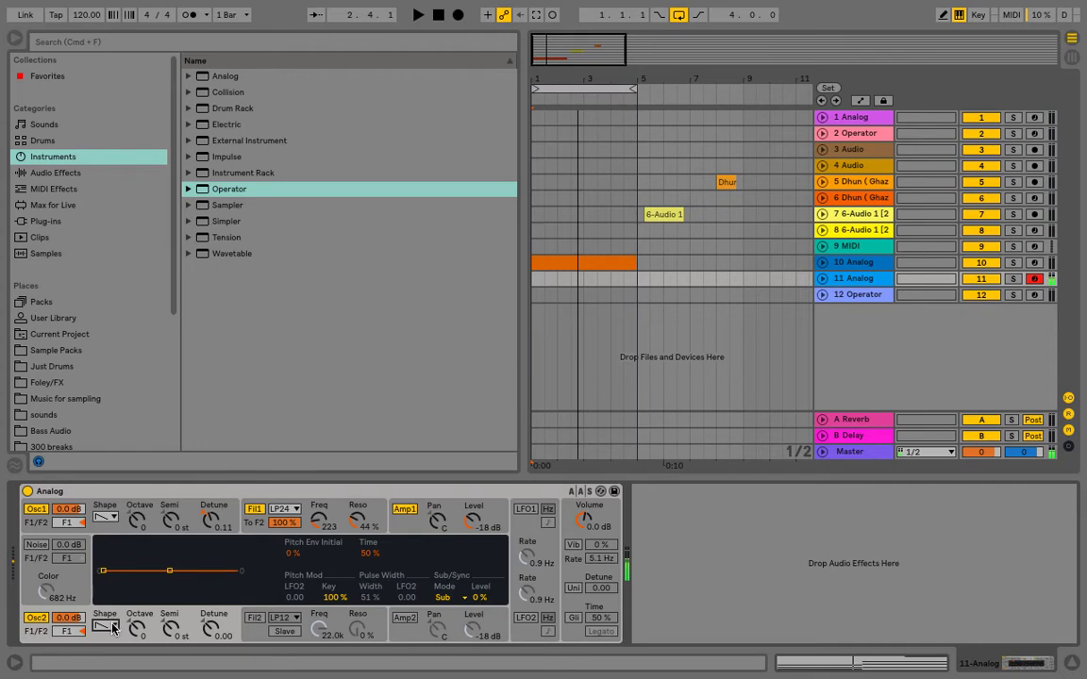
click(111, 628)
click(106, 552)
drag(366, 598, 367, 592)
Set oscillator 1's detune to 0.08, and Filter 1's frequency to 185 with an envelope frequency modulation of 8.16
drag(209, 522, 209, 518)
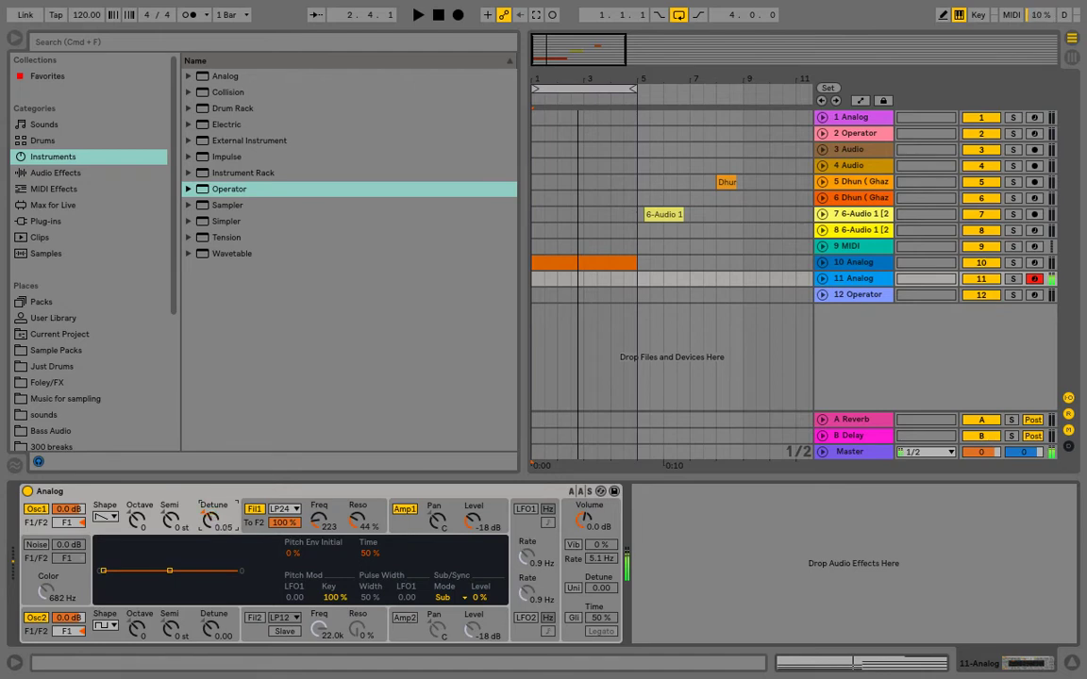
drag(316, 525, 316, 519)
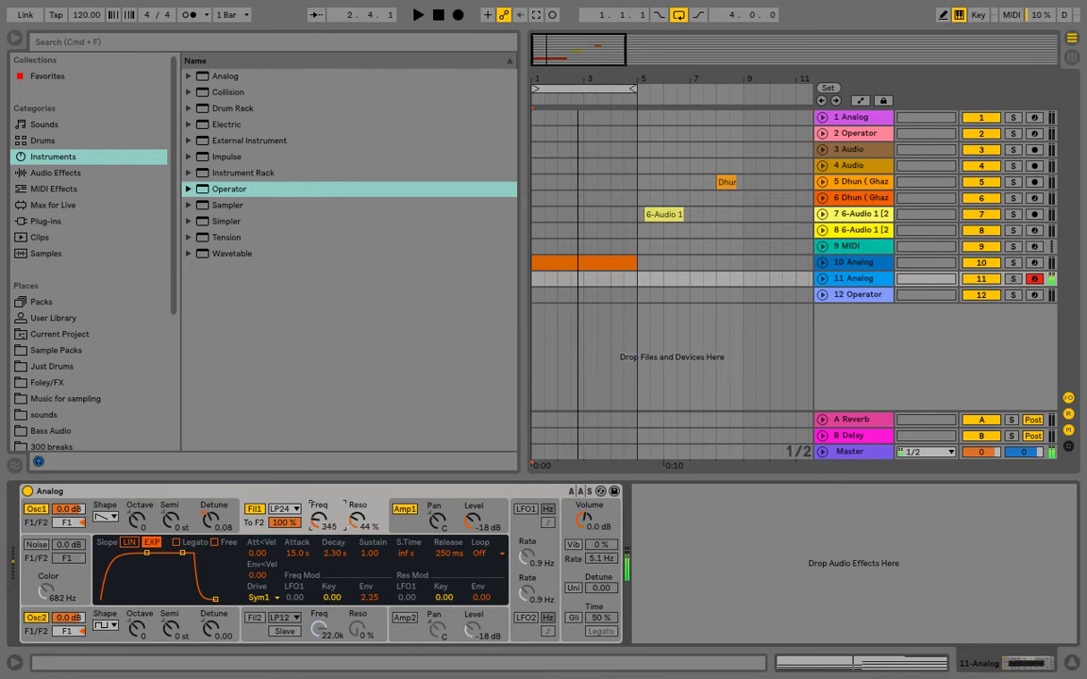
drag(319, 520, 319, 512)
drag(366, 597, 366, 591)
mouse_move(182, 553)
mouse_down()
mouse_move(193, 593)
mouse_move(172, 547)
mouse_up()
Enable Analog's Filter 2 as HP12 with a frequency of 792 and 62% resonance
click(300, 615)
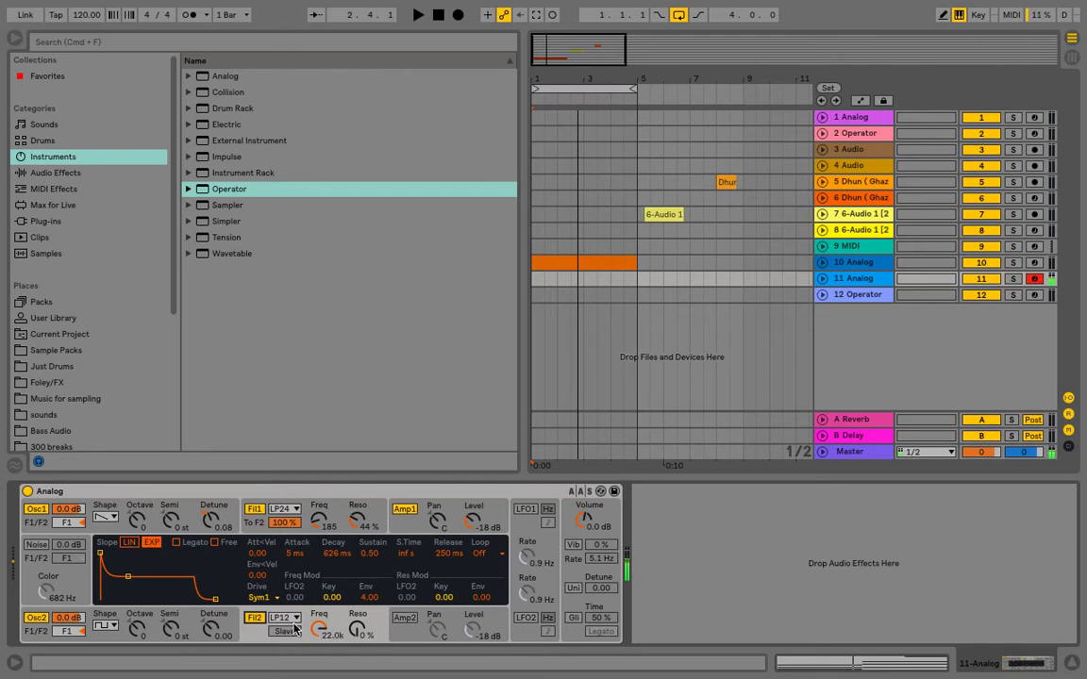
click(290, 619)
click(304, 503)
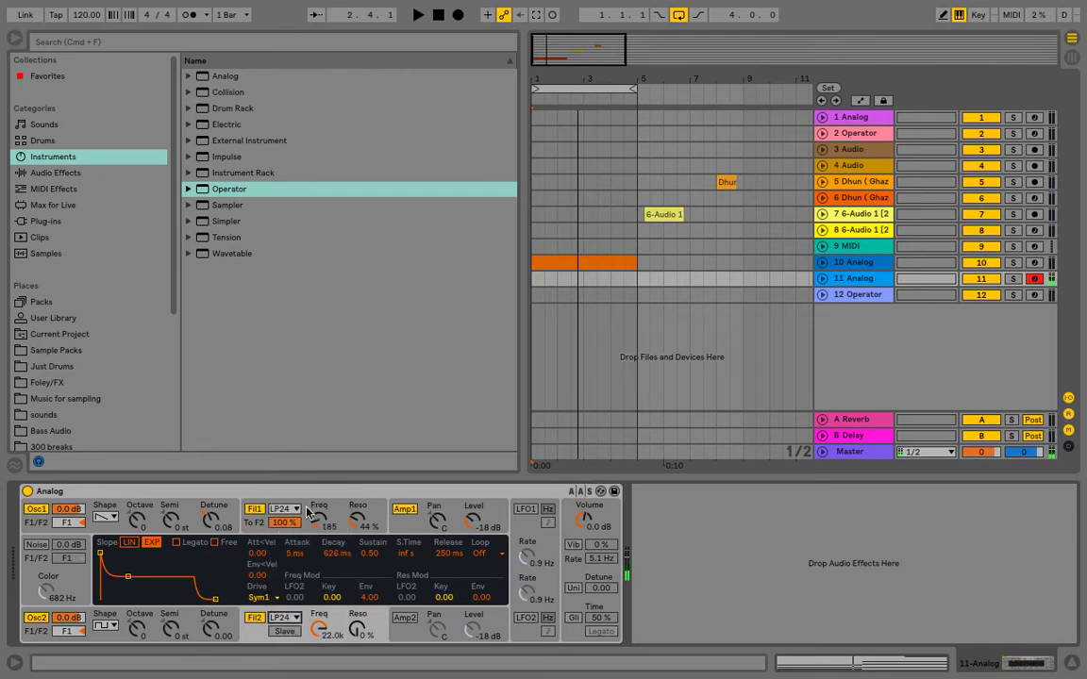
click(287, 618)
click(305, 567)
drag(322, 634, 322, 625)
drag(355, 633, 356, 576)
drag(323, 639, 322, 668)
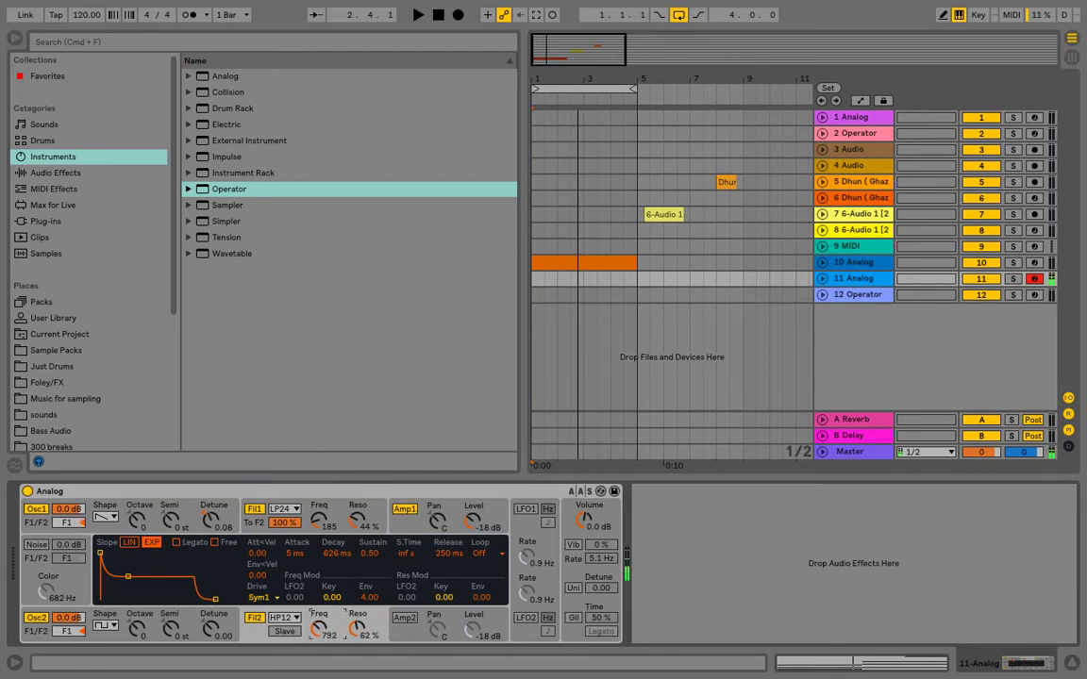
Try splitting oscillator 1 32/68 and oscillator 2 59/41 between the two filters, with Filter 2's frequency at 211
mouse_move(67, 521)
mouse_down()
mouse_move(67, 509)
mouse_move(67, 528)
mouse_up()
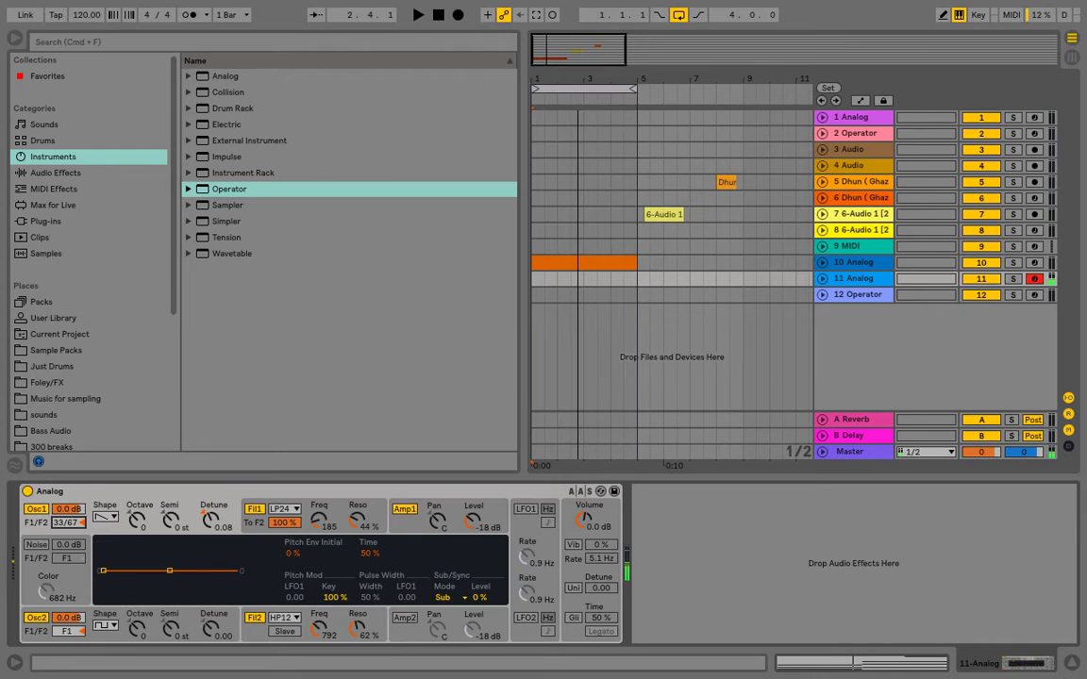
drag(67, 631, 67, 617)
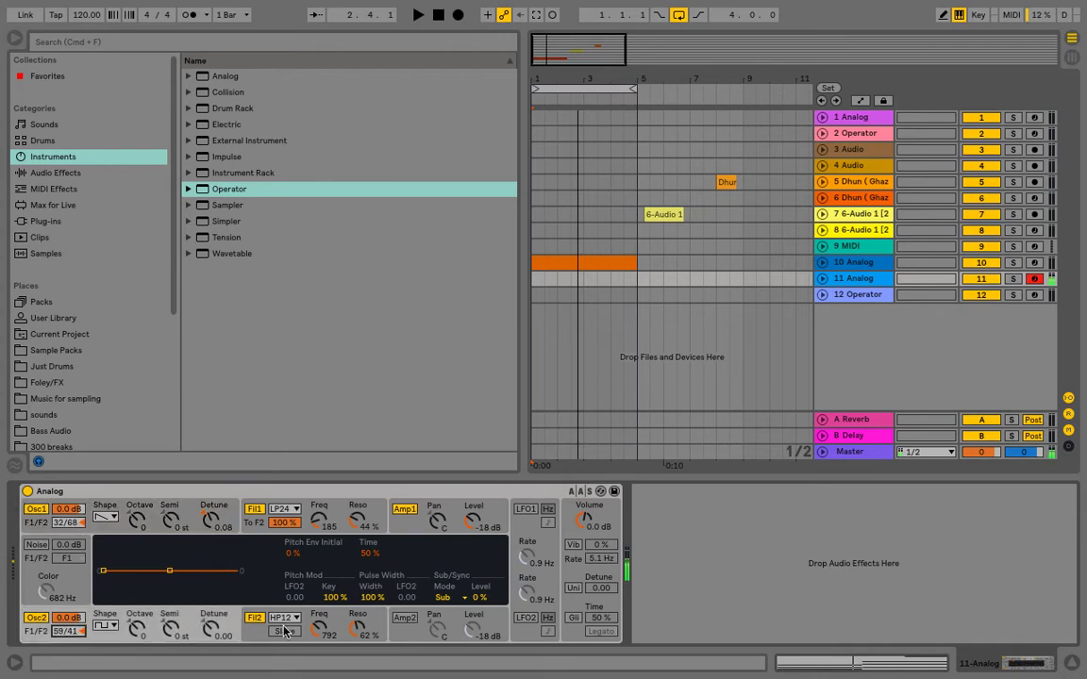
click(253, 617)
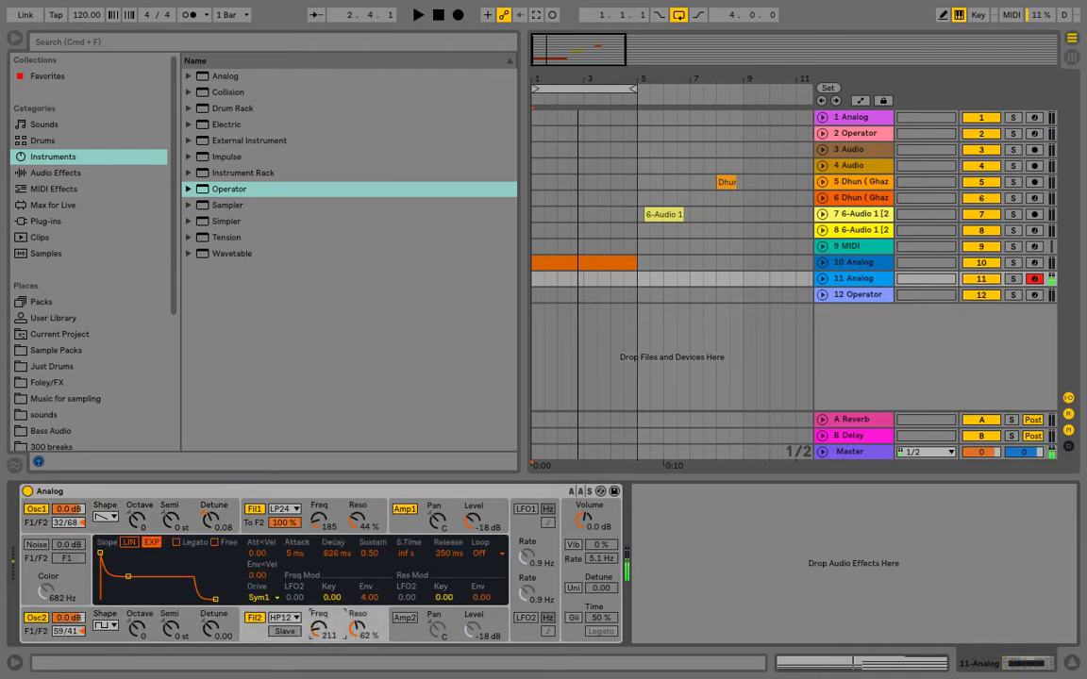
Switch Filter 2 off and route both oscillators entirely to F1
click(251, 618)
click(81, 522)
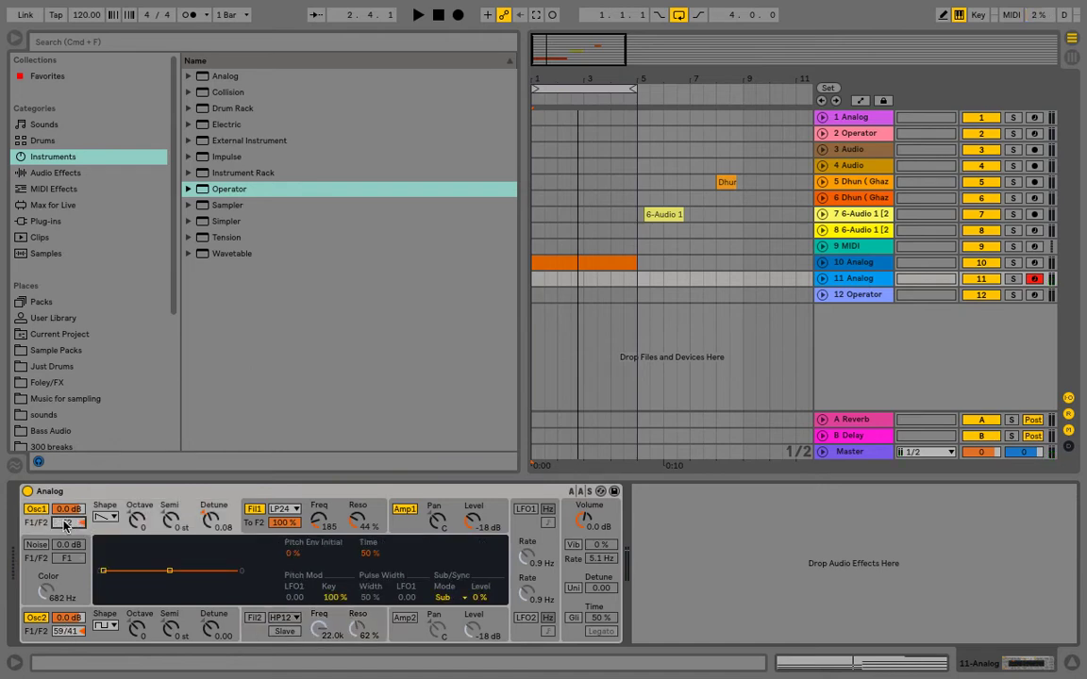
drag(65, 633, 65, 668)
Set Filter 1's frequency to 205 and its envelope resonance modulation to 0.29
drag(336, 508, 336, 479)
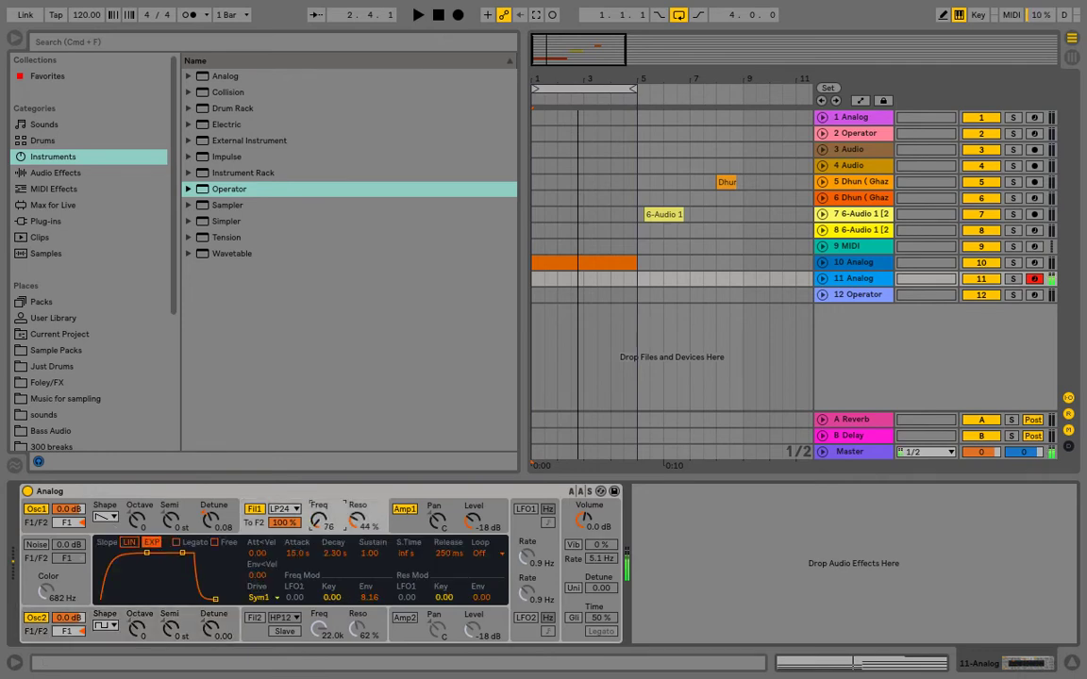
drag(319, 523, 319, 528)
Add a Reverb audio effect after Analog on track 11
click(78, 174)
scroll(224, 346, down, 3)
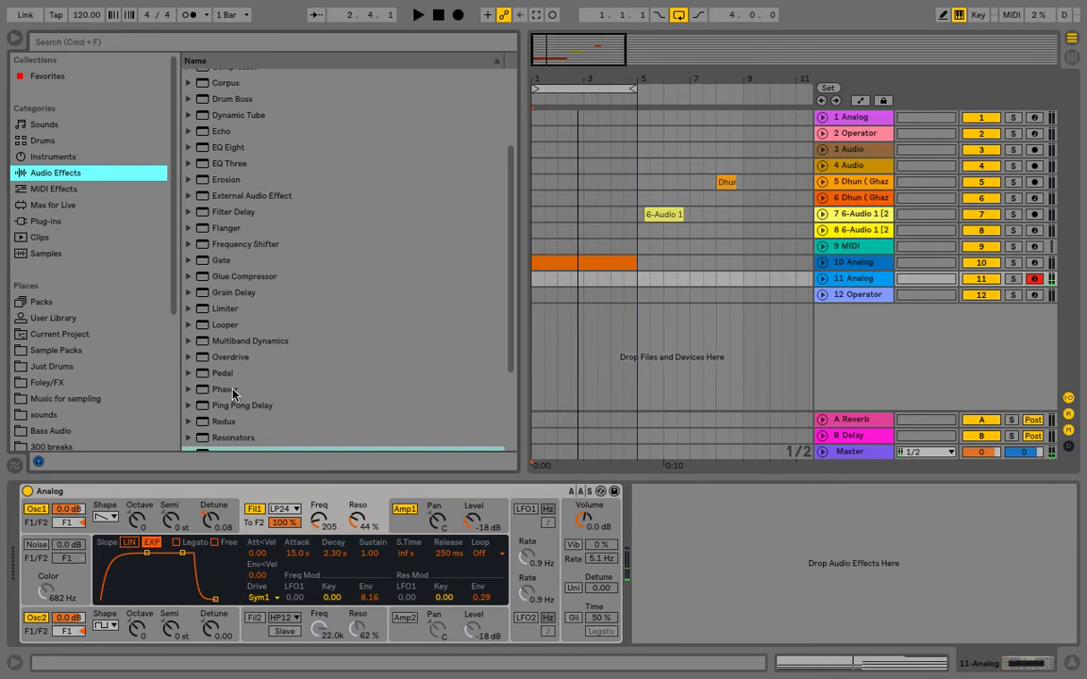
scroll(216, 431, down, 8)
drag(194, 332, 717, 584)
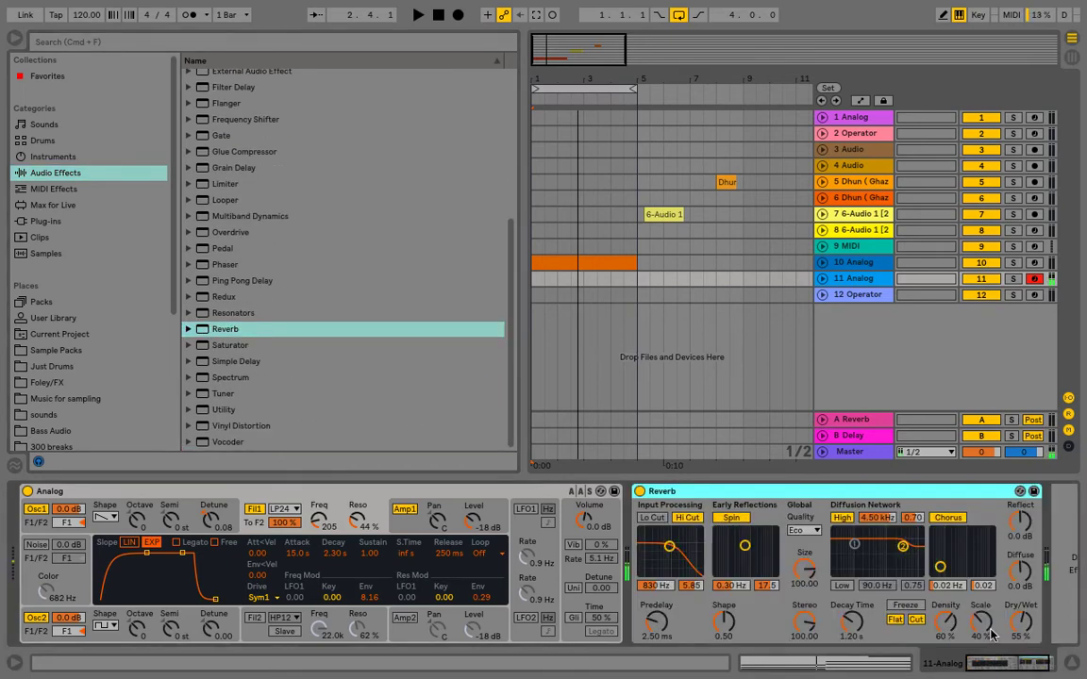
Set the Reverb's size to 70.39, decay time to 7.15 s and dry/wet to 28%, and turn off its Chorus
drag(803, 570, 803, 582)
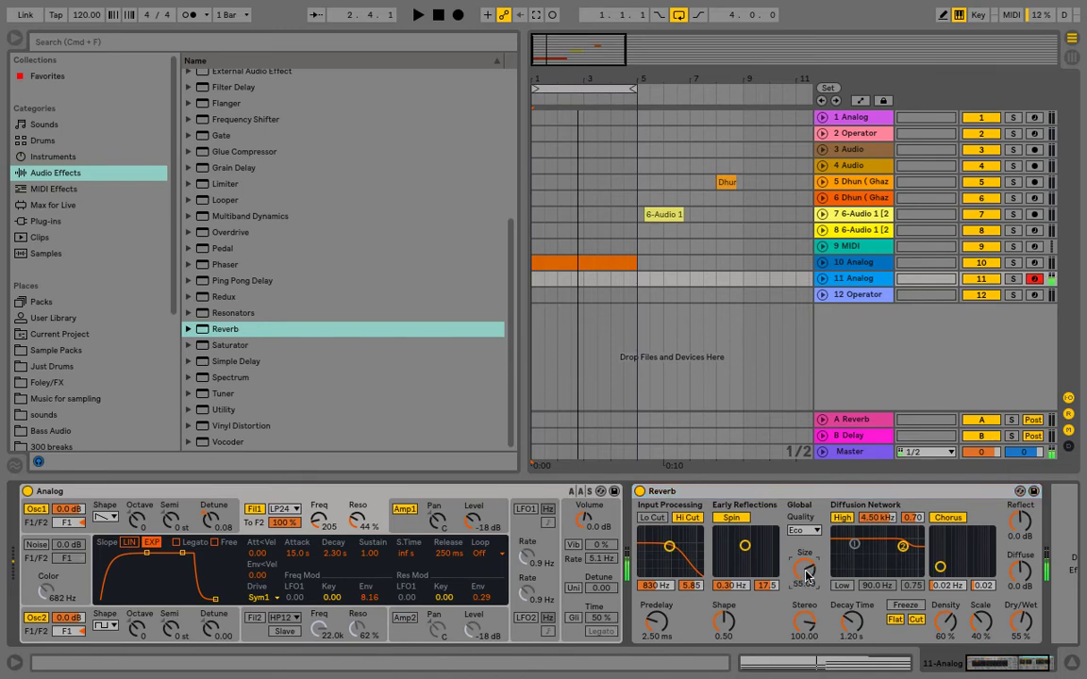
drag(852, 619, 804, 563)
click(955, 519)
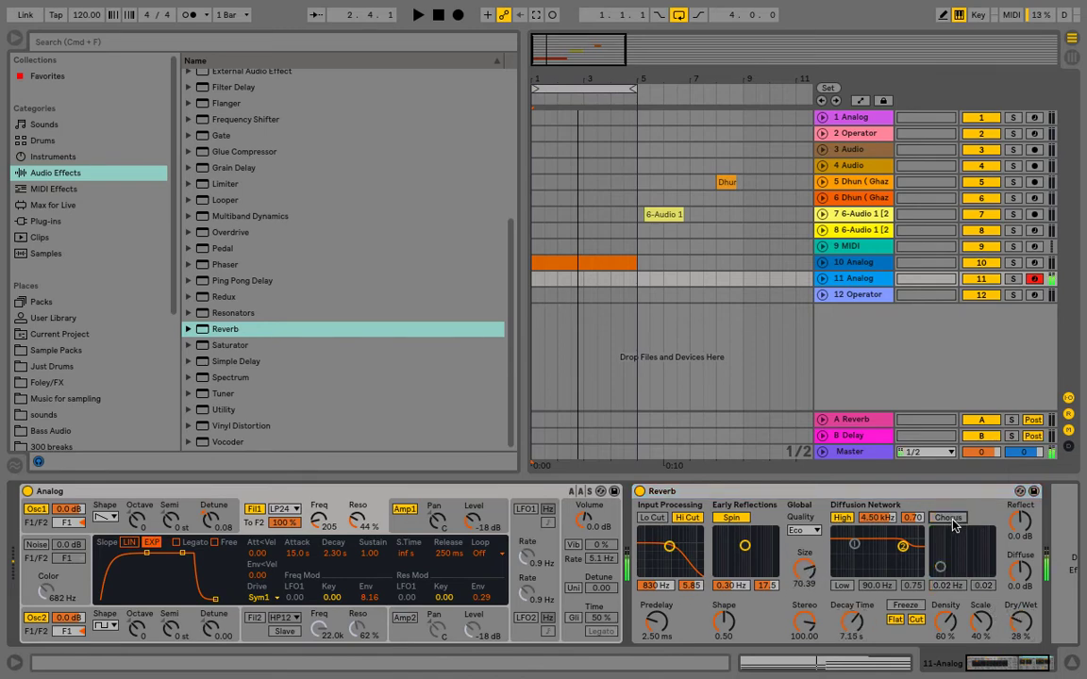
Set the Reverb's reflect level to 5.1 dB, diffuse level to 2.2 dB, and diffusion high shelf to 1.28 kHz at 0.62
click(1020, 521)
drag(1019, 521, 1020, 479)
drag(1028, 571, 1029, 530)
drag(1013, 585, 1020, 539)
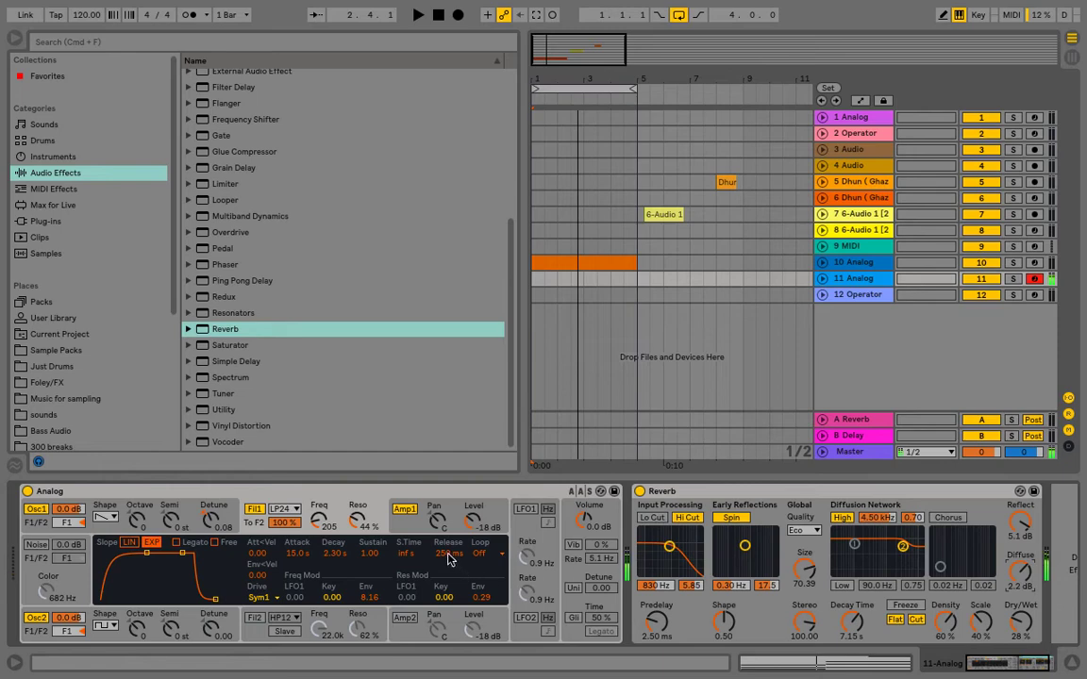
mouse_move(903, 547)
mouse_down()
mouse_move(879, 566)
mouse_move(887, 550)
mouse_up()
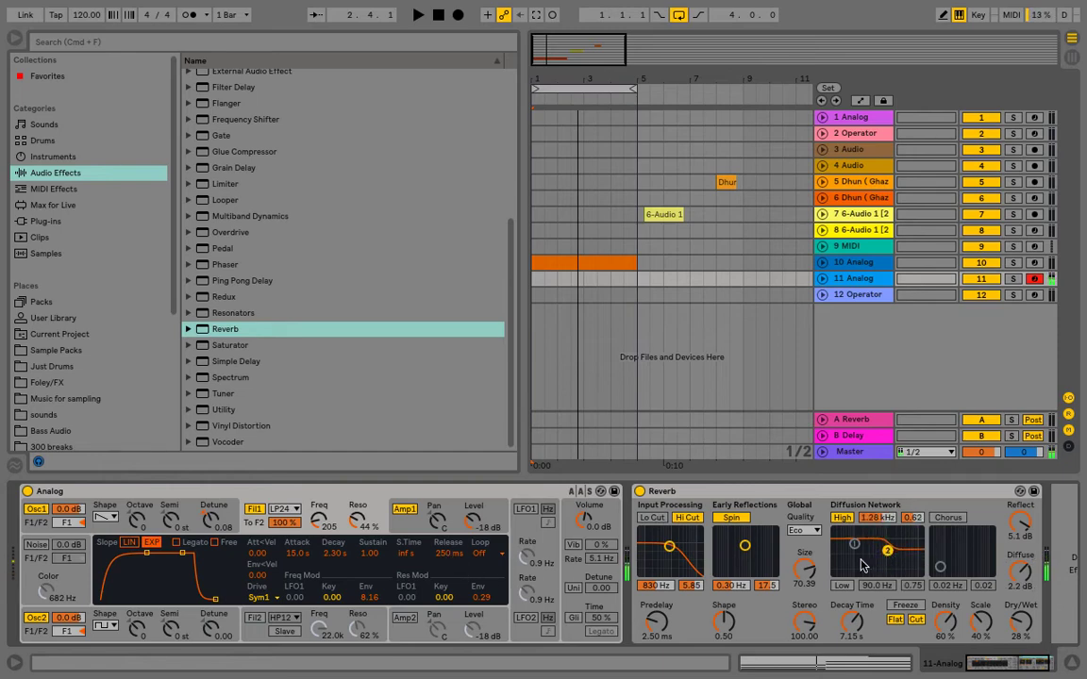
Unfold track 11 with its volume at -2.2, and set Filter 1's frequency to 128 and resonance to 49%
drag(320, 521, 319, 512)
click(827, 281)
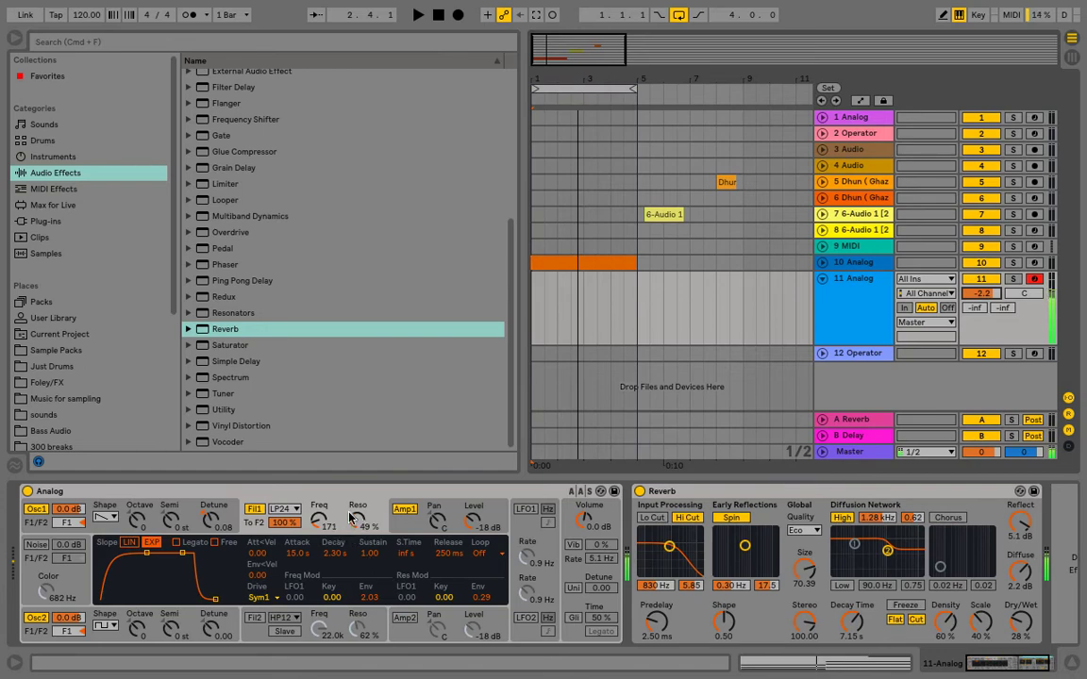
click(323, 529)
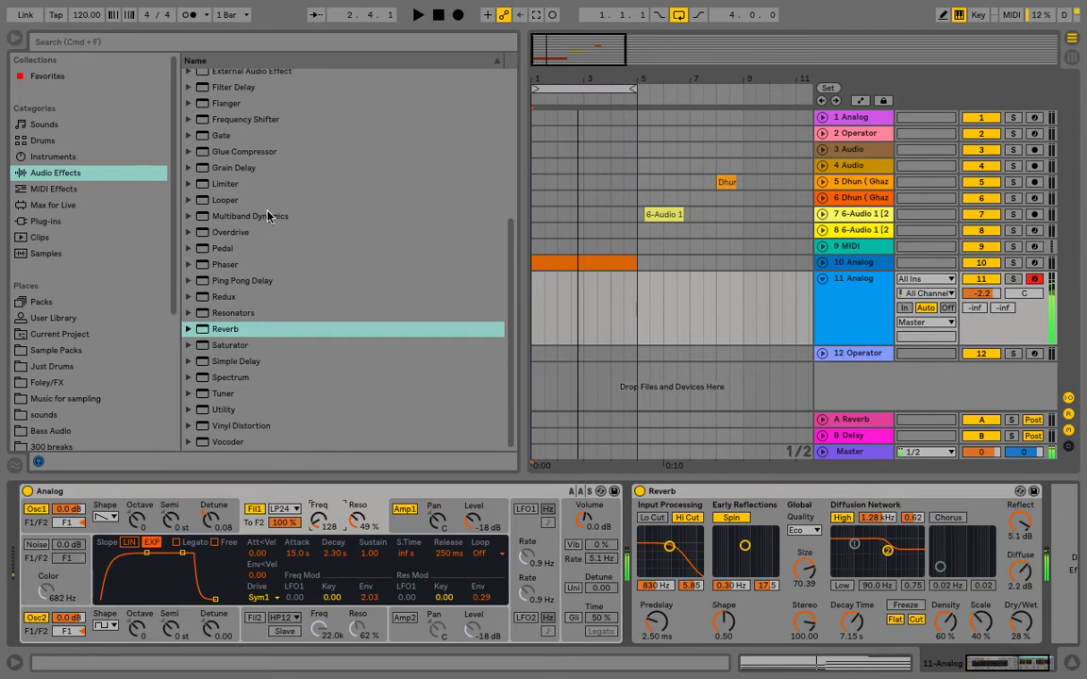
Add a Chorus after the Reverb and set its modulation amount to 4.38 ms and rate to 0.23 Hz
scroll(255, 207, up, 5)
click(208, 174)
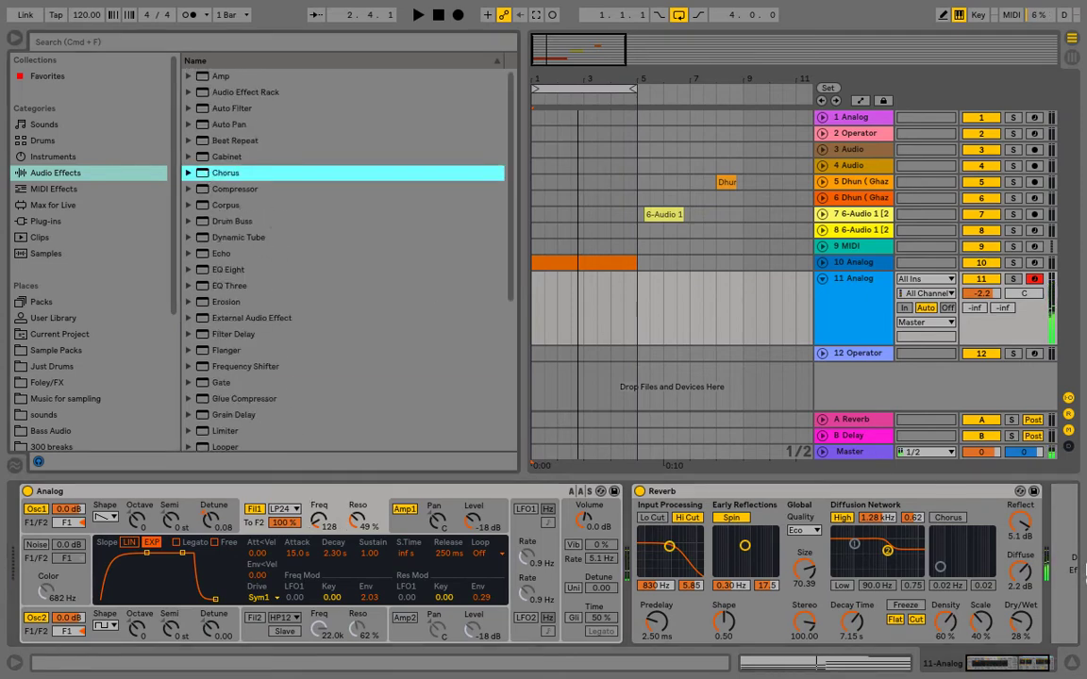
drag(1085, 572, 1030, 557)
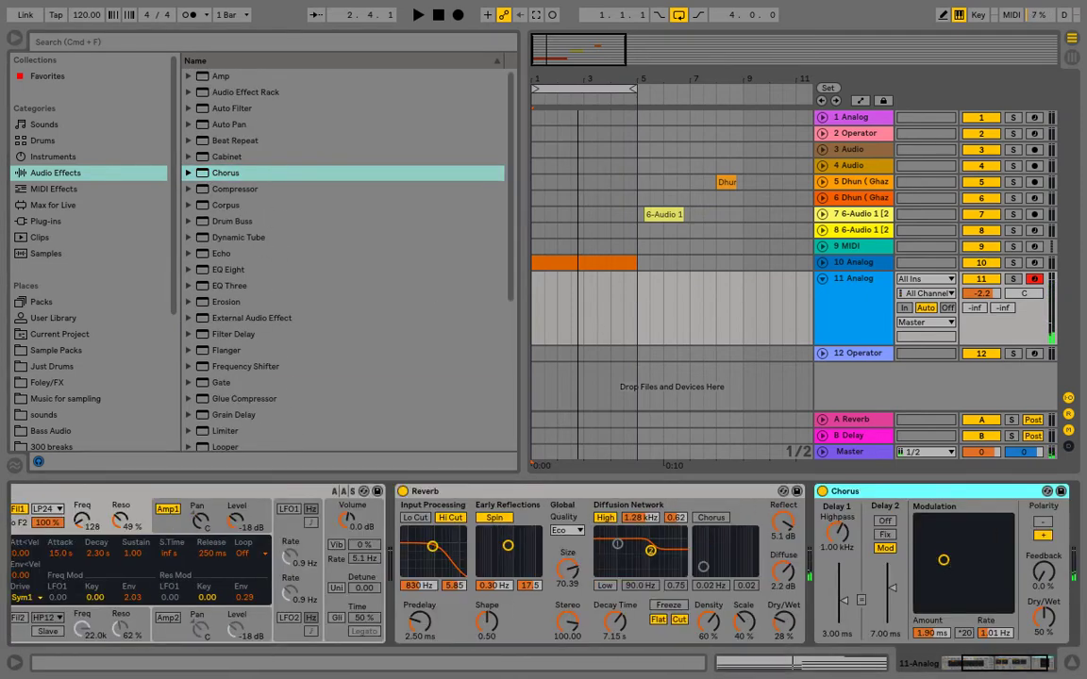
drag(944, 559, 932, 548)
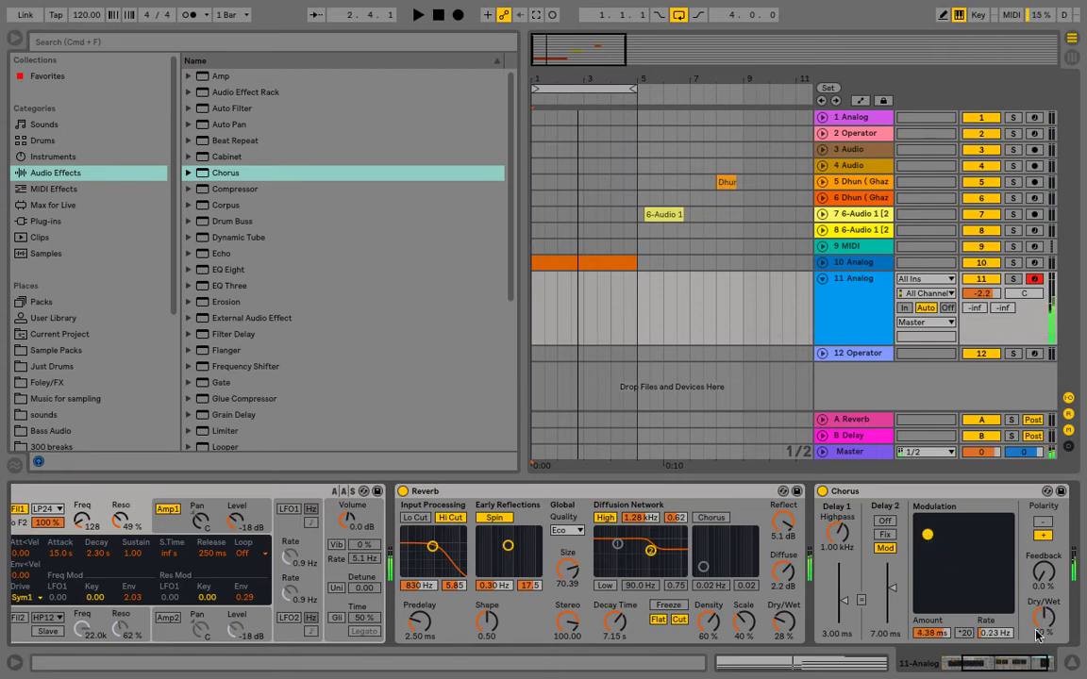
Insert an EQ Eight between Analog and the Reverb, and cut band 3 by 2.60 dB at 1.26 kHz
drag(988, 666, 908, 673)
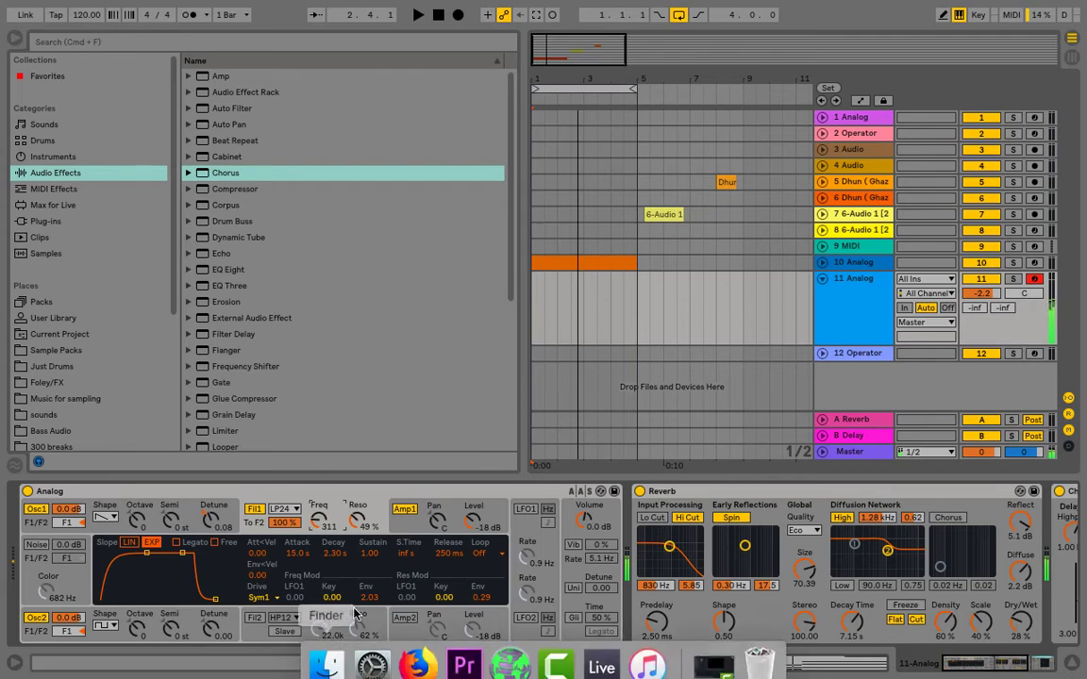
drag(209, 273, 644, 606)
drag(688, 540, 738, 603)
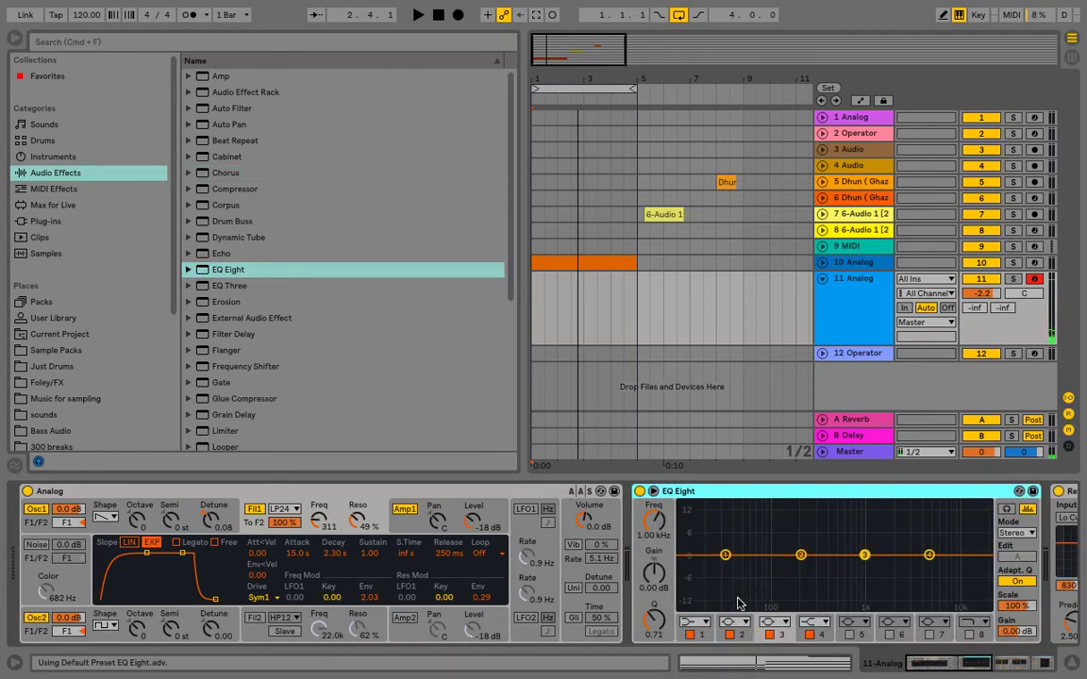
mouse_move(866, 555)
mouse_down()
mouse_move(854, 529)
mouse_move(887, 522)
mouse_move(880, 574)
mouse_move(858, 560)
mouse_up()
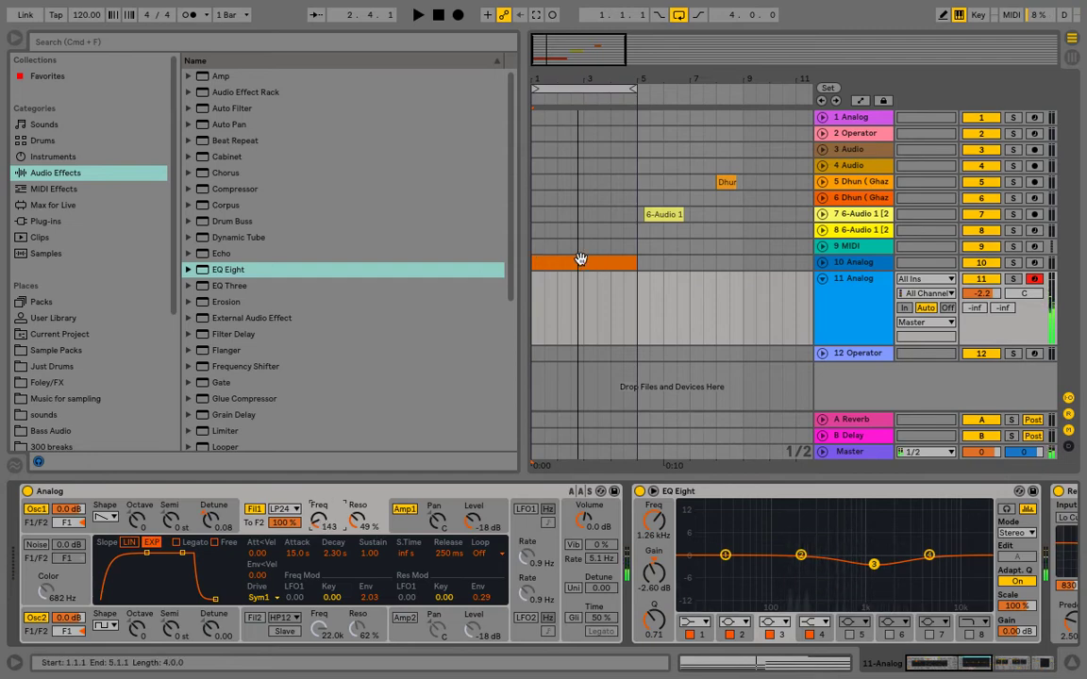
Move the four-bar MIDI clip from track 10 to the same position on track 11 and start playback
drag(575, 260, 572, 290)
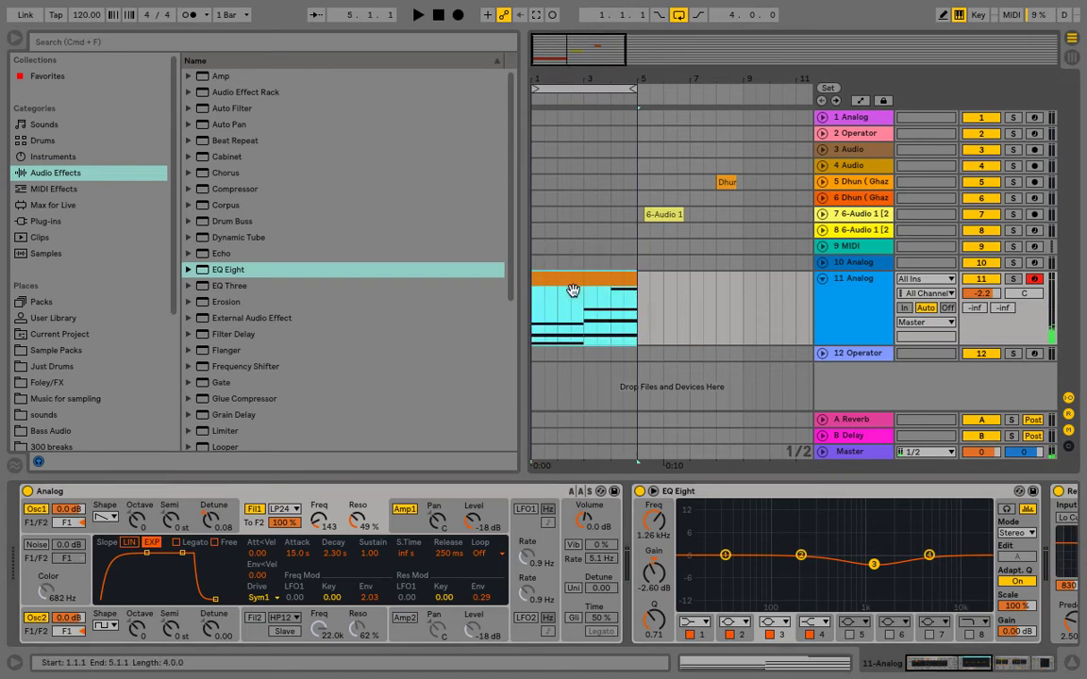
key(space)
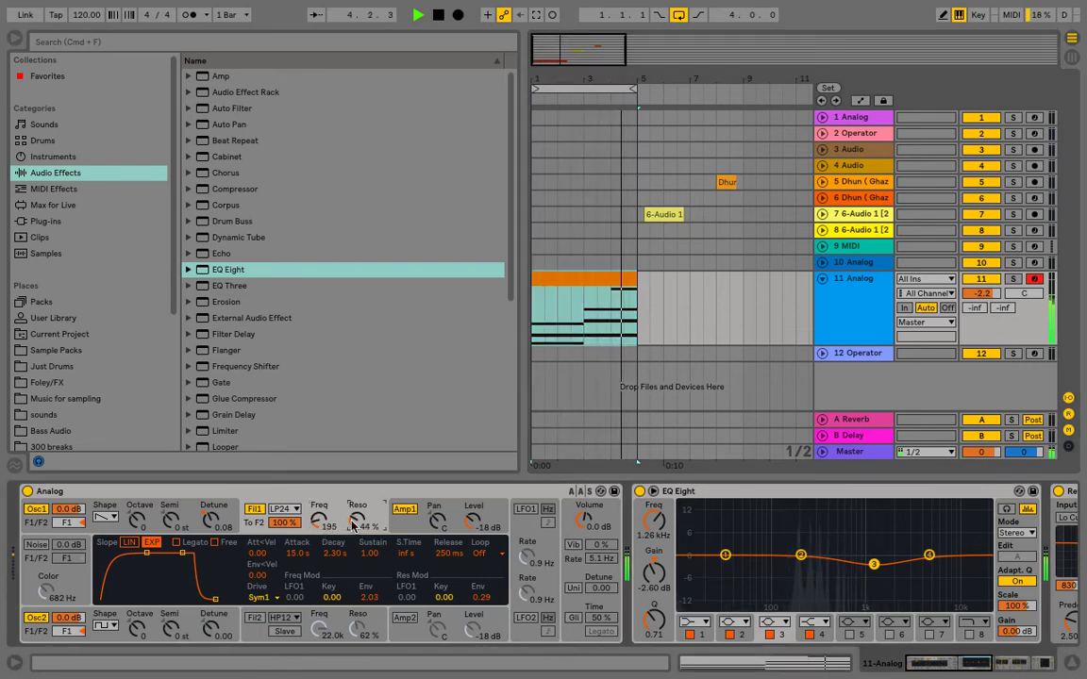
Set Filter 1 to 878 with 28% resonance, EQ Eight's band 3 to 1.29 kHz at 2.85 dB, and oscillator 1's detune to 0.09
mouse_move(356, 521)
mouse_down()
mouse_move(356, 537)
mouse_move(323, 522)
mouse_move(360, 530)
mouse_up()
drag(873, 565, 874, 545)
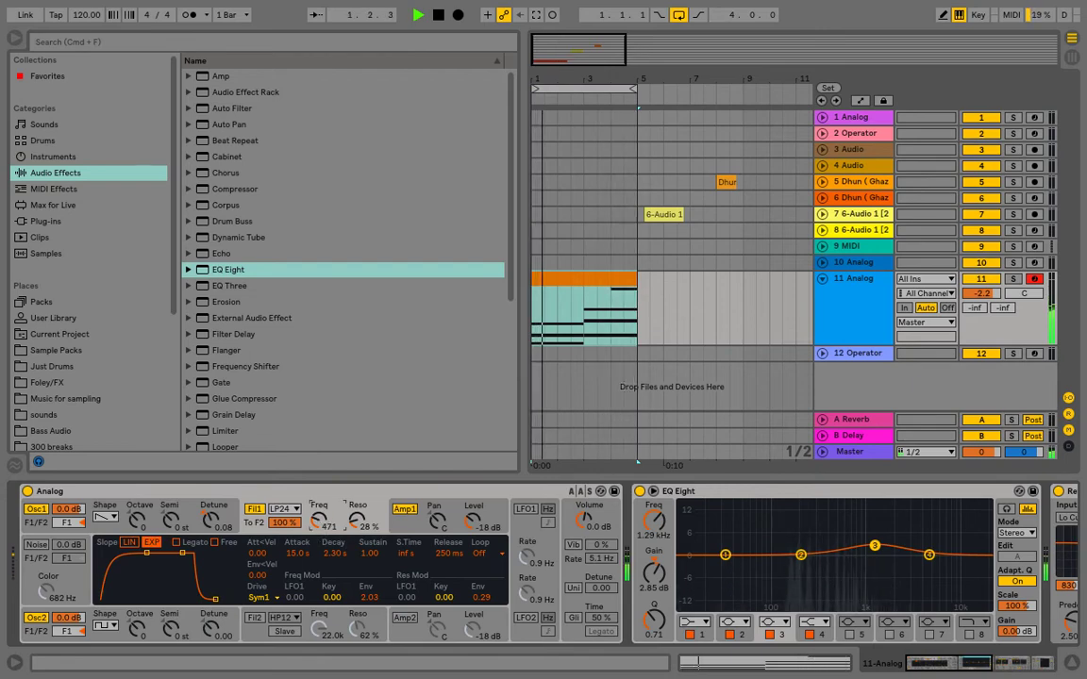
mouse_move(323, 519)
mouse_down()
mouse_move(323, 539)
mouse_move(323, 501)
mouse_up()
mouse_move(210, 520)
mouse_down()
mouse_move(210, 507)
mouse_move(213, 532)
mouse_up()
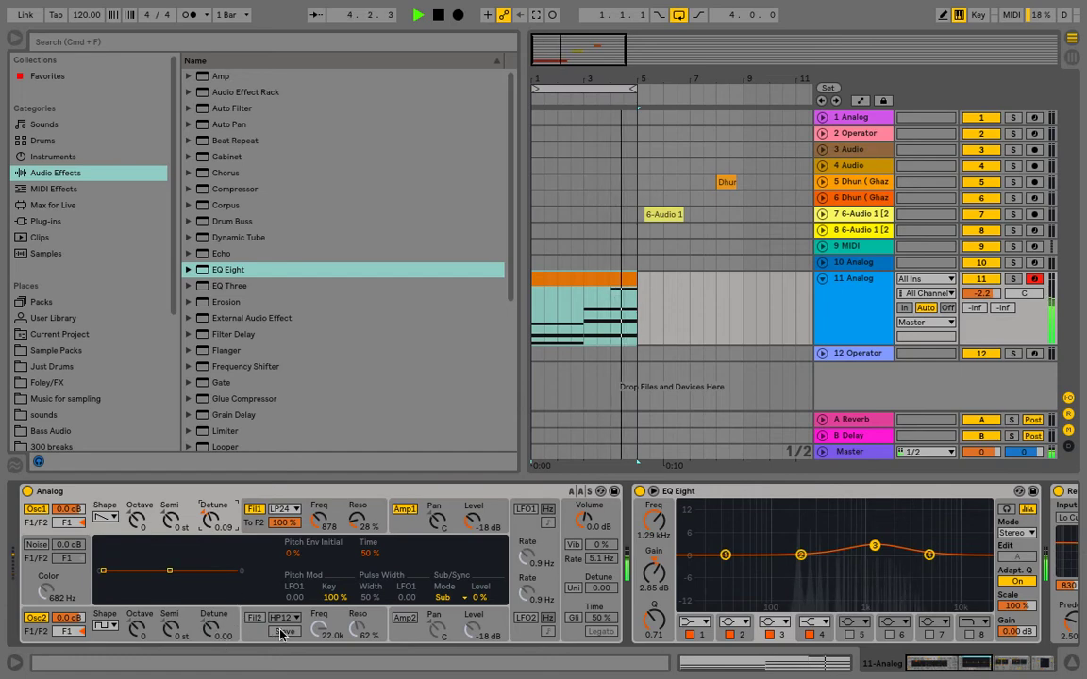
Set oscillator 2's pulse width to 100%, enable LFO2 at 0.4 Hz and set its pulse-width modulation to 1.00
click(109, 637)
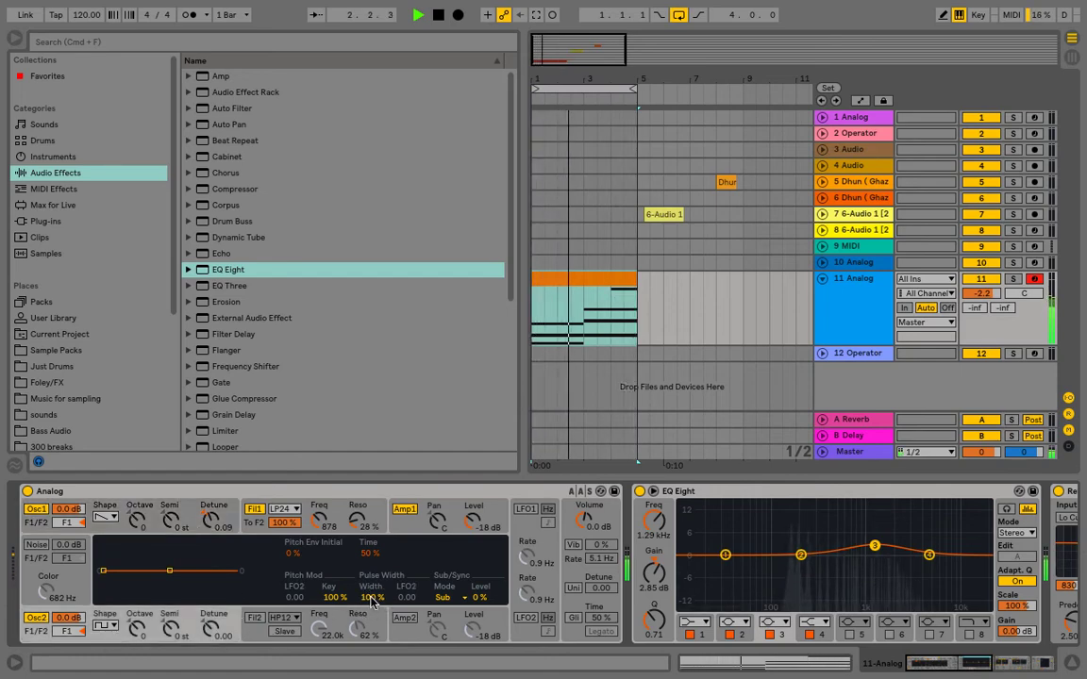
drag(368, 598, 403, 602)
click(525, 617)
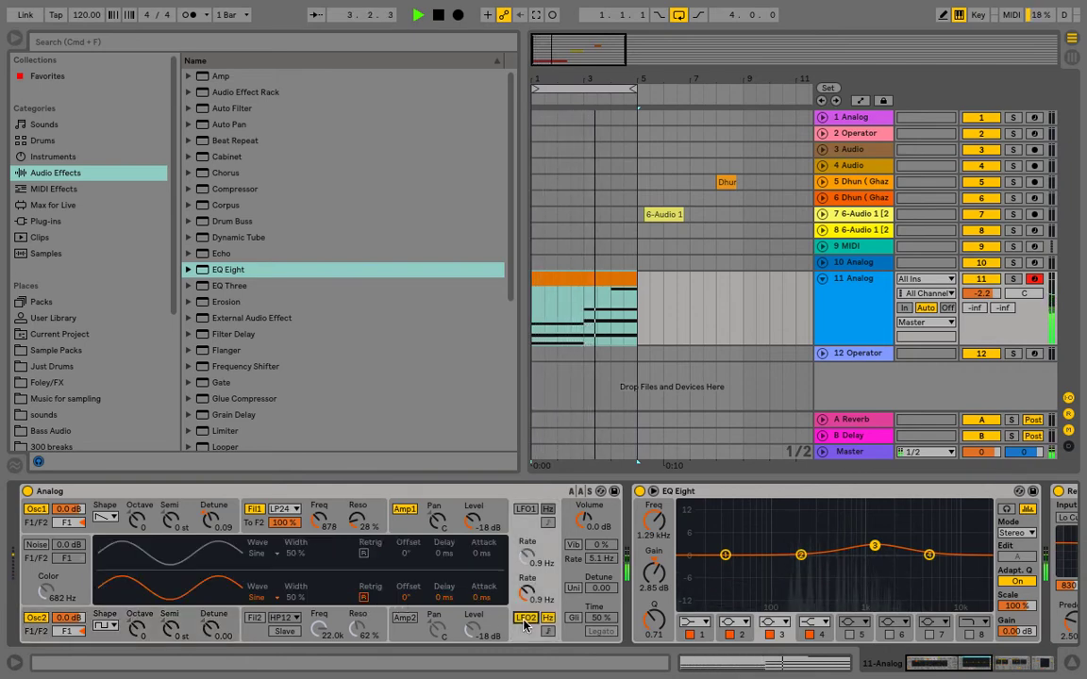
click(223, 618)
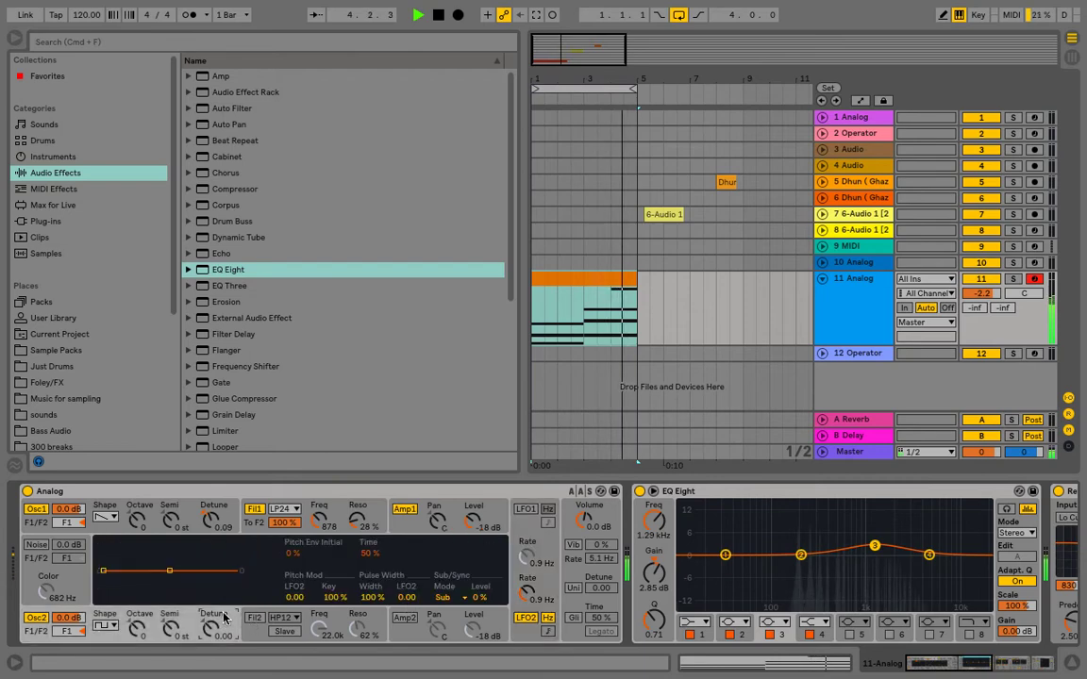
drag(407, 598, 406, 594)
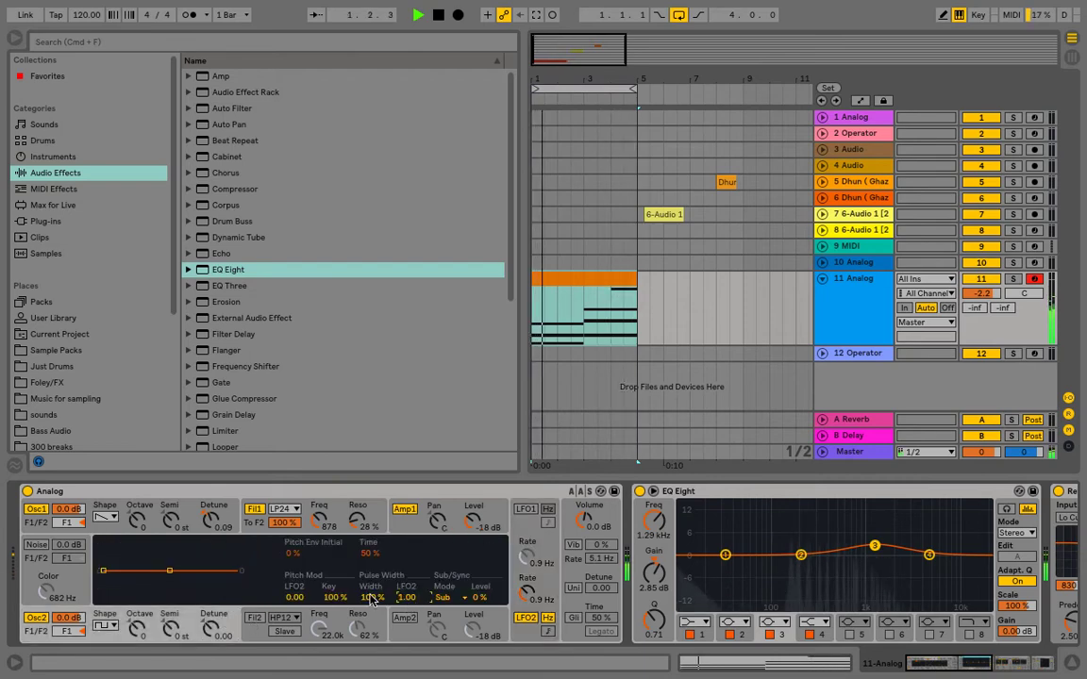
mouse_move(527, 593)
mouse_down()
mouse_move(526, 568)
mouse_move(526, 606)
mouse_up()
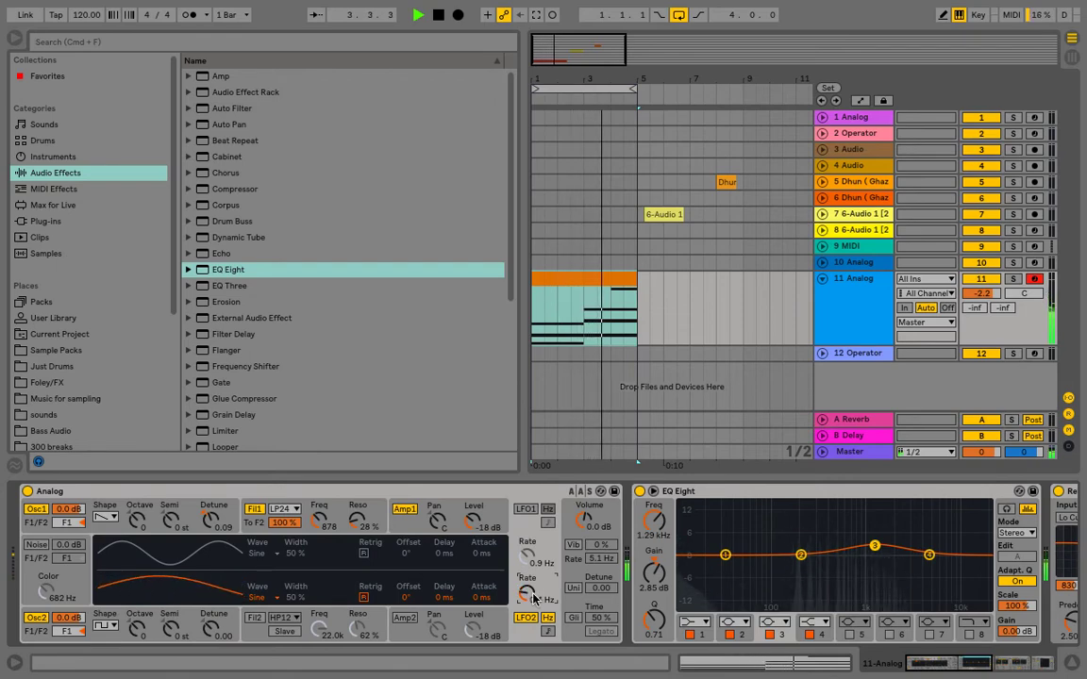
click(213, 627)
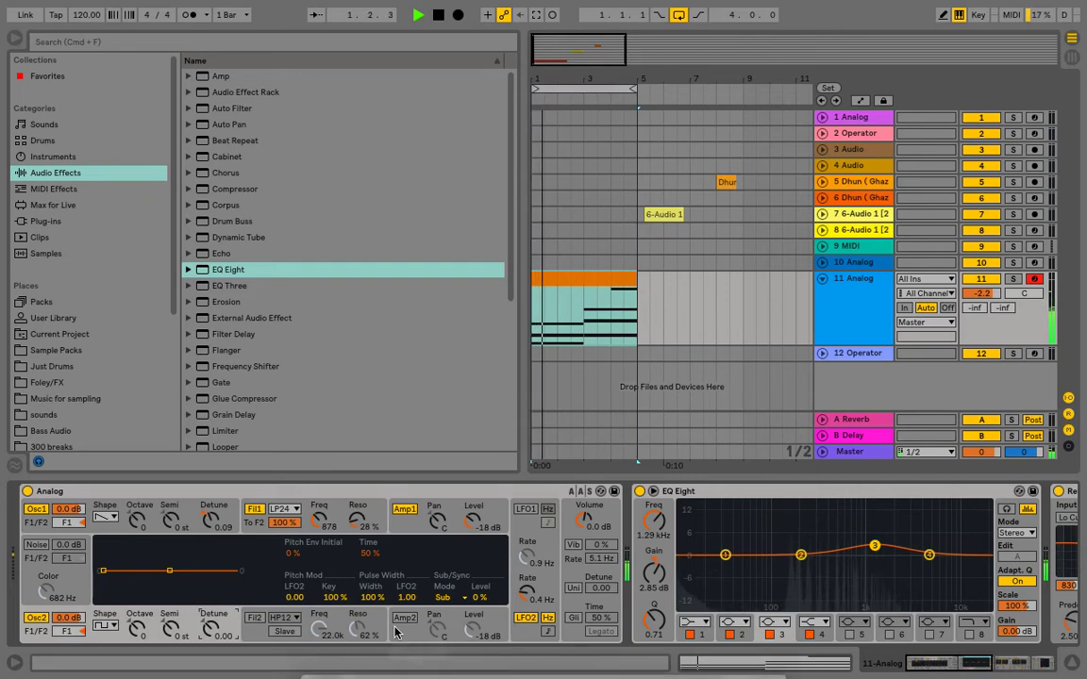
Raise Analog's Filter 1 resonance to 41% and set its frequency to 834
mouse_move(338, 519)
mouse_down()
mouse_move(328, 526)
mouse_move(353, 507)
mouse_move(317, 527)
mouse_move(353, 527)
mouse_move(319, 537)
mouse_move(353, 531)
mouse_up()
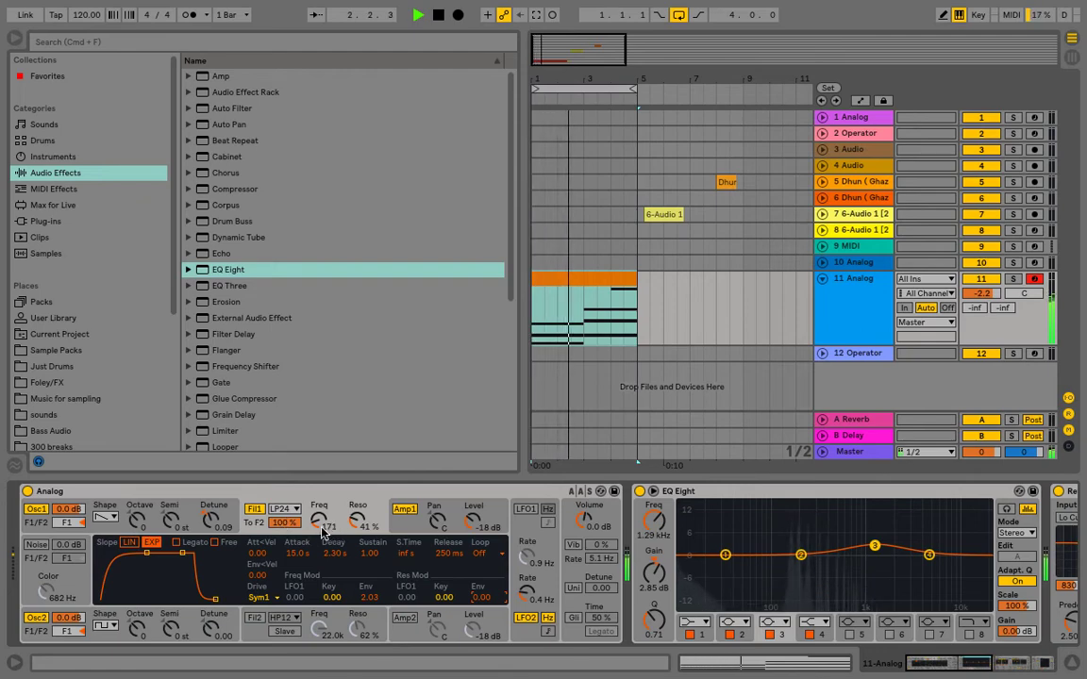
mouse_move(317, 527)
mouse_down()
mouse_move(317, 537)
mouse_move(317, 522)
mouse_up()
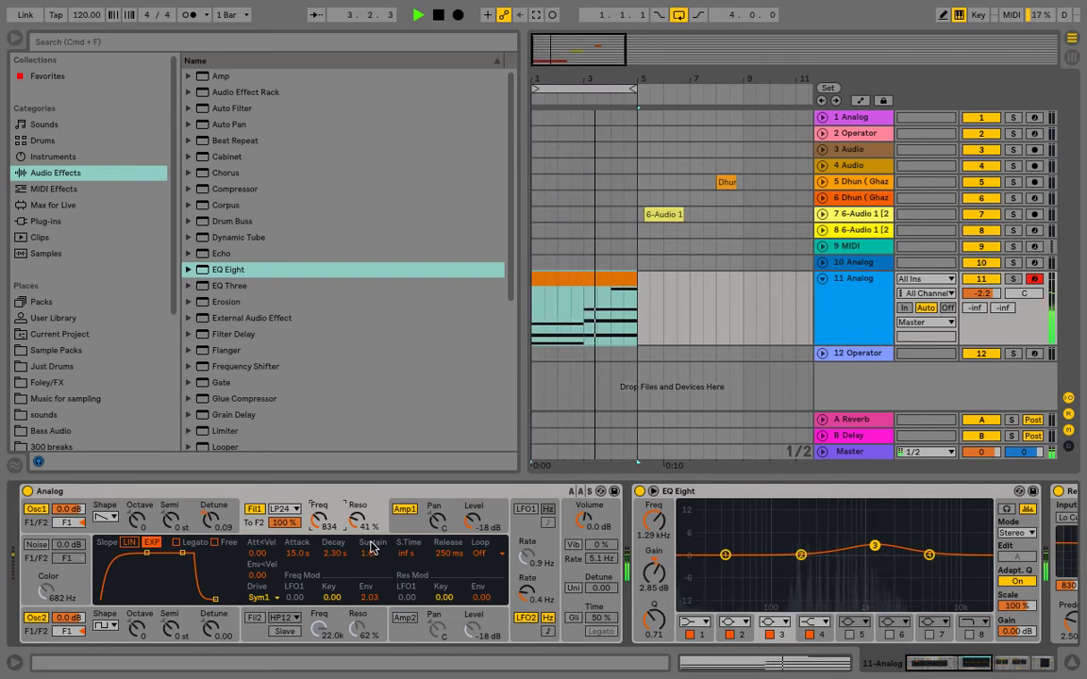
Fold track 11, arm and unfold track 12 Operator, and set that track's volume to -8.5
click(821, 281)
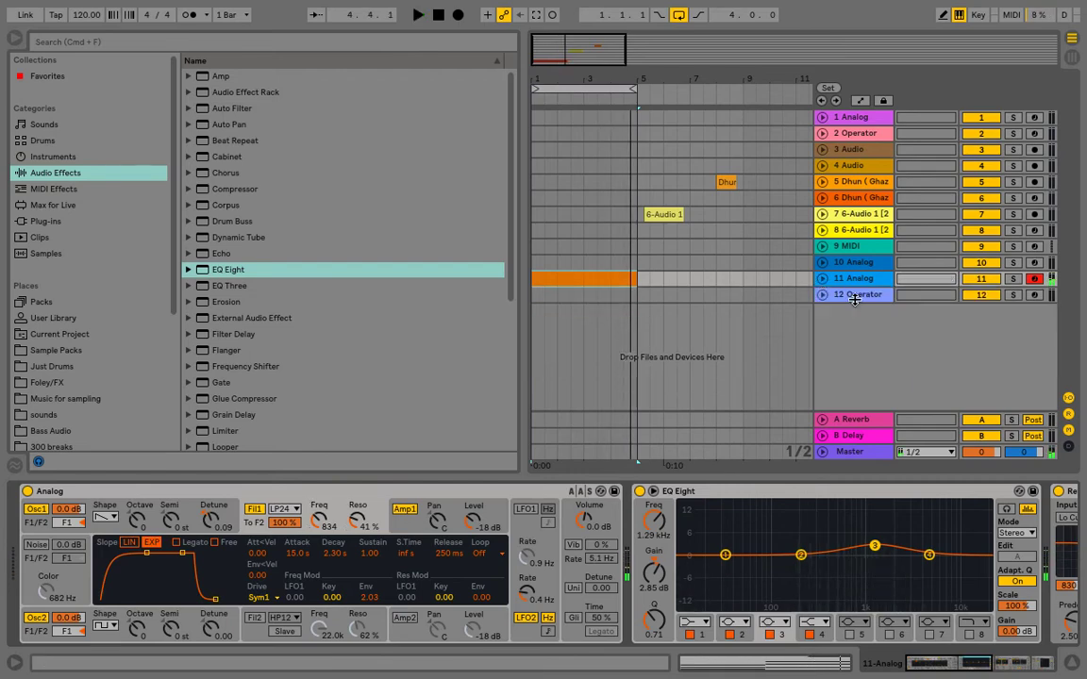
click(854, 295)
click(1034, 296)
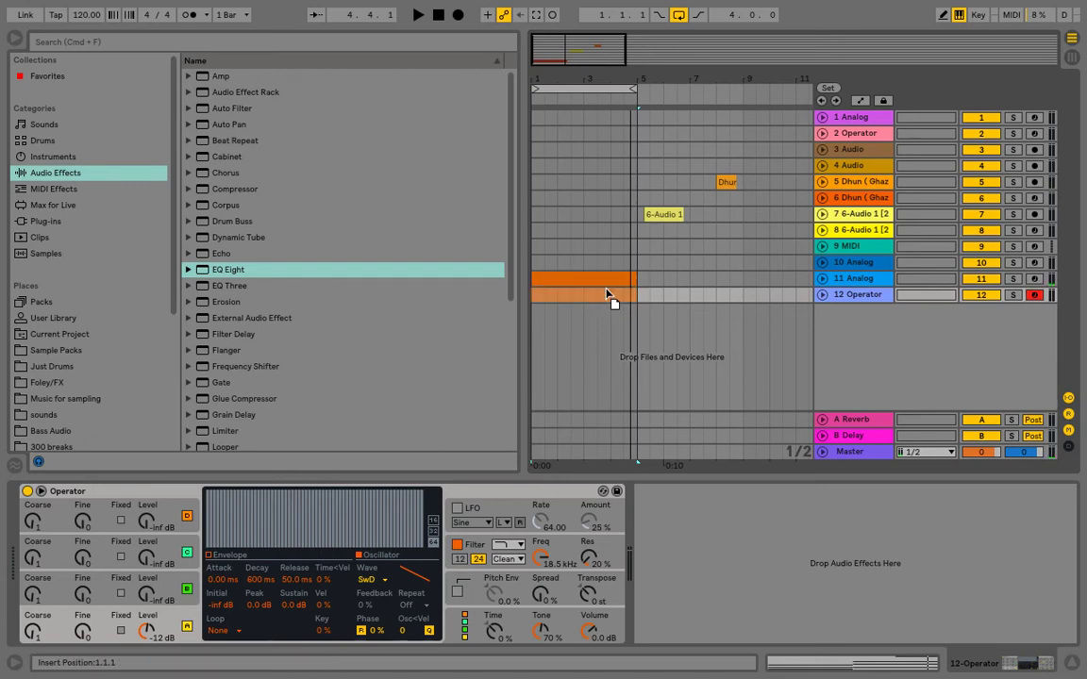
click(604, 279)
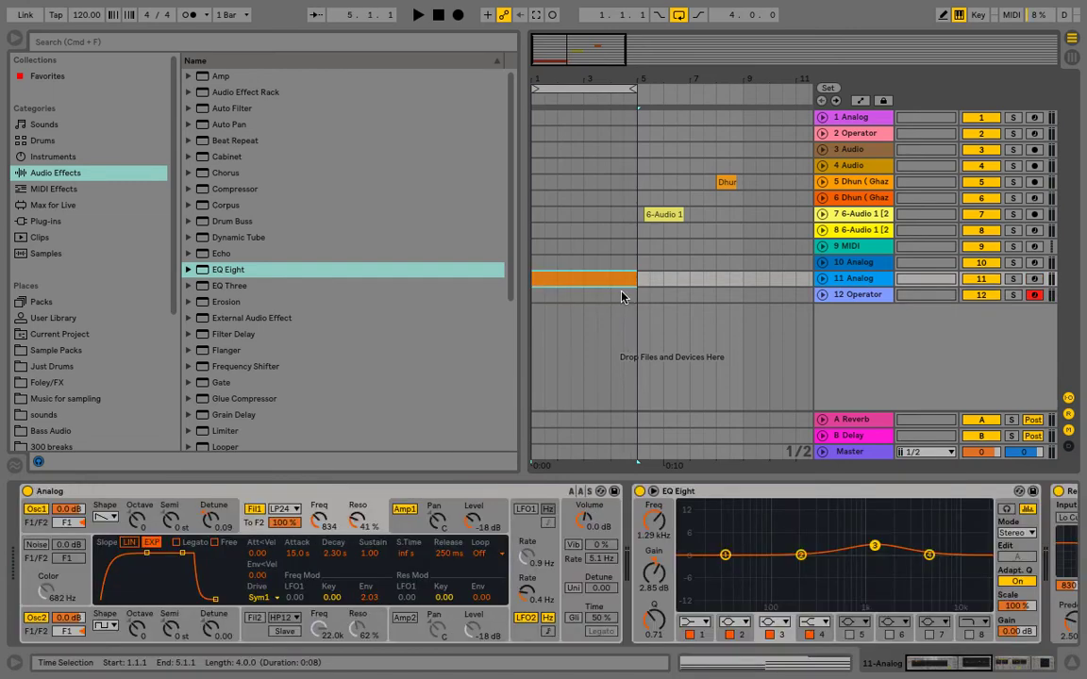
drag(981, 302, 981, 314)
click(875, 303)
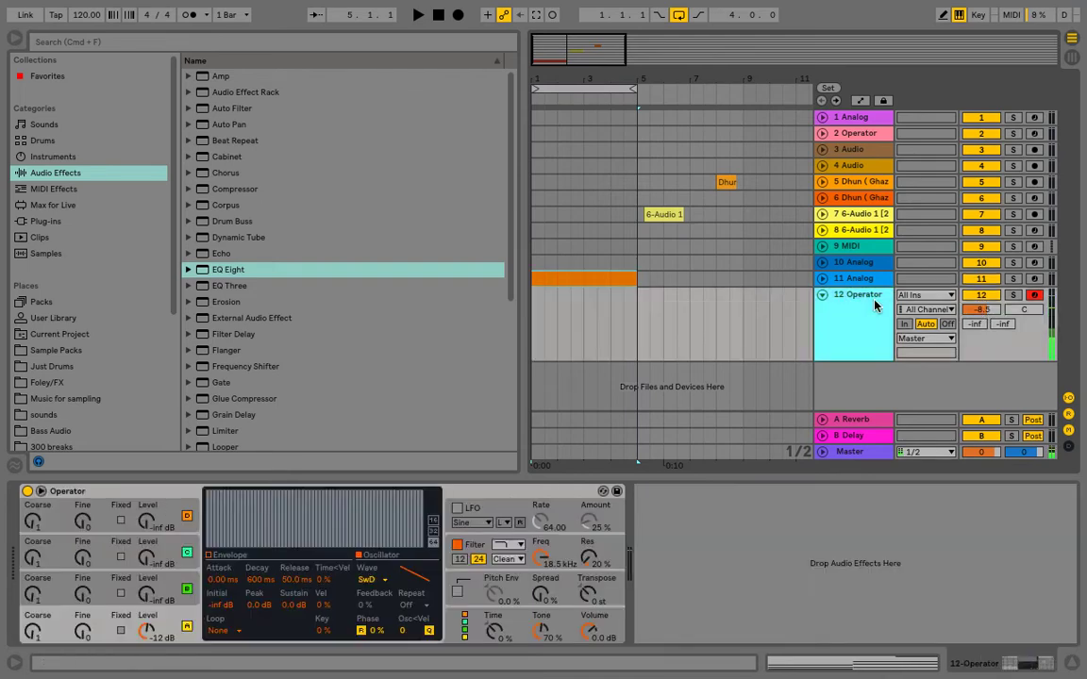
Examine Operator's oscillators A and B, its algorithm display and oscillator A's wave list, keeping Saw D selected
click(168, 617)
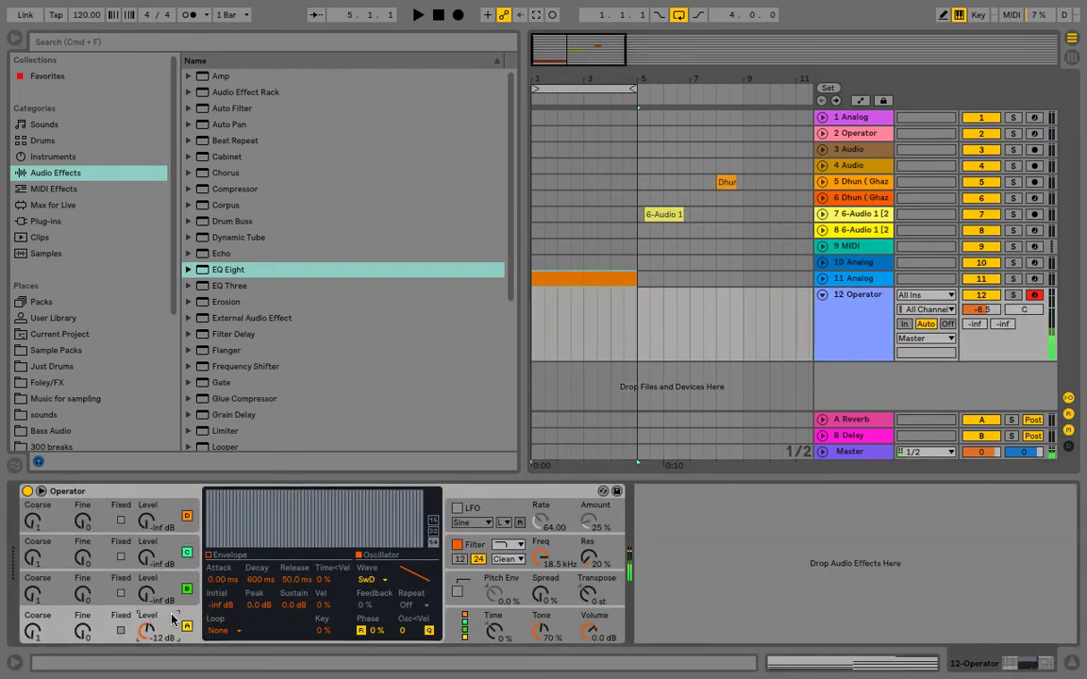
click(167, 579)
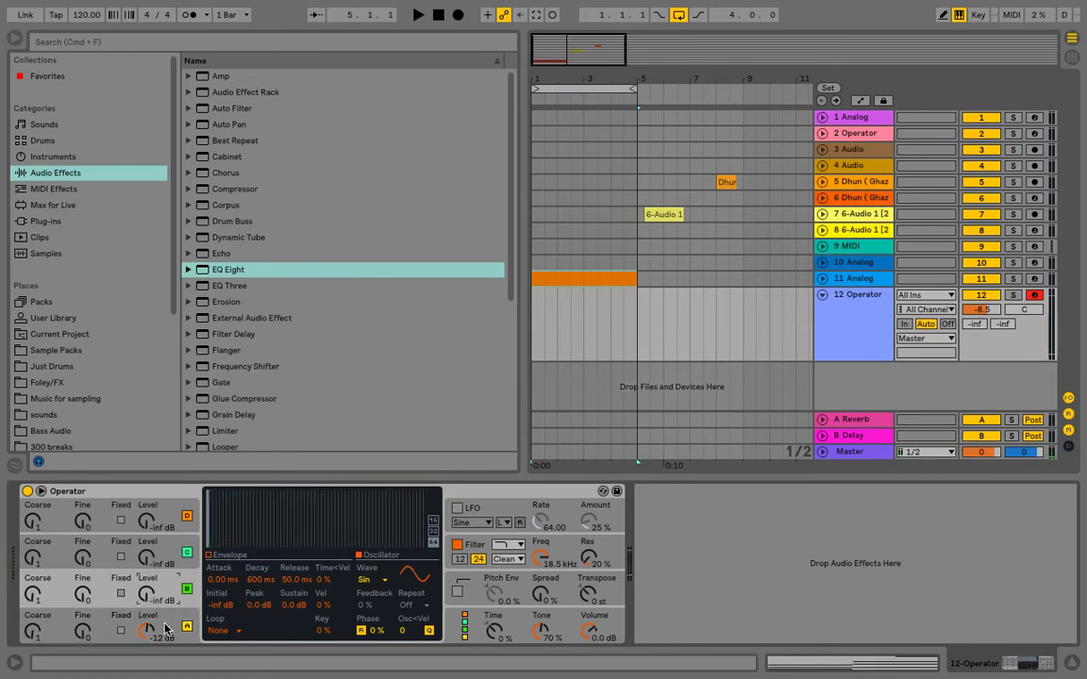
click(163, 622)
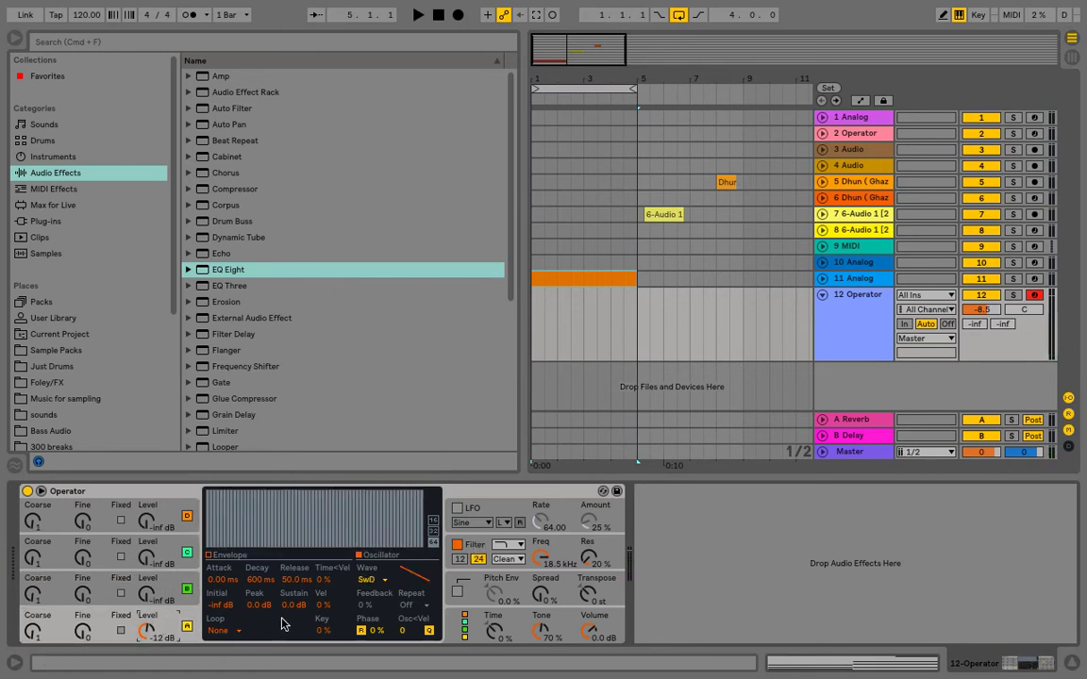
click(476, 625)
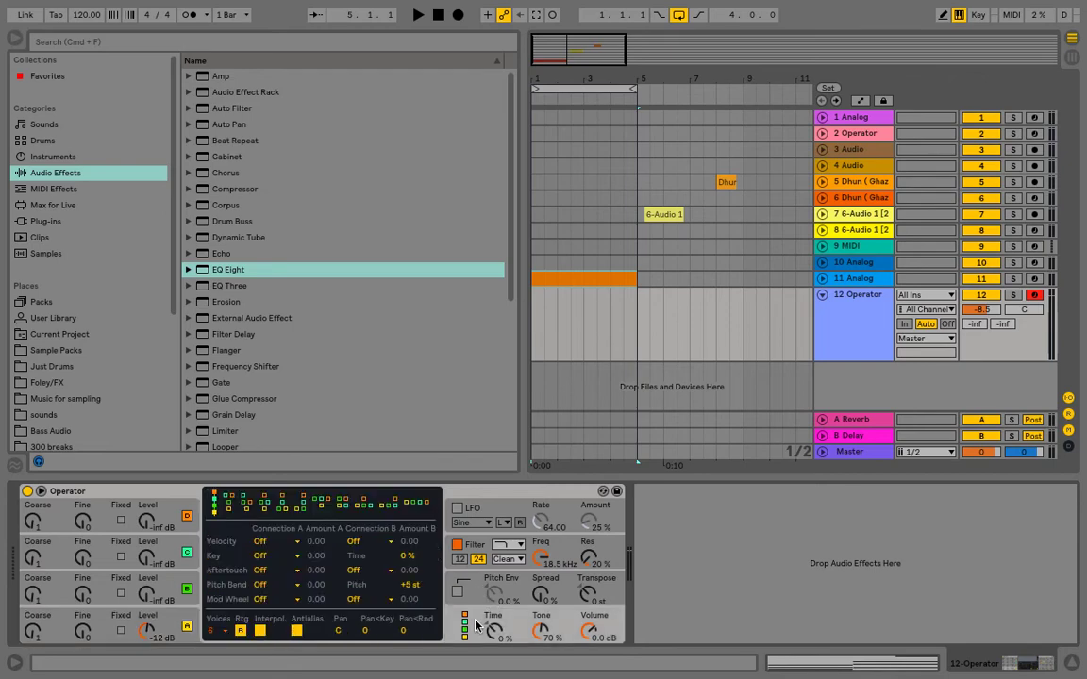
click(171, 623)
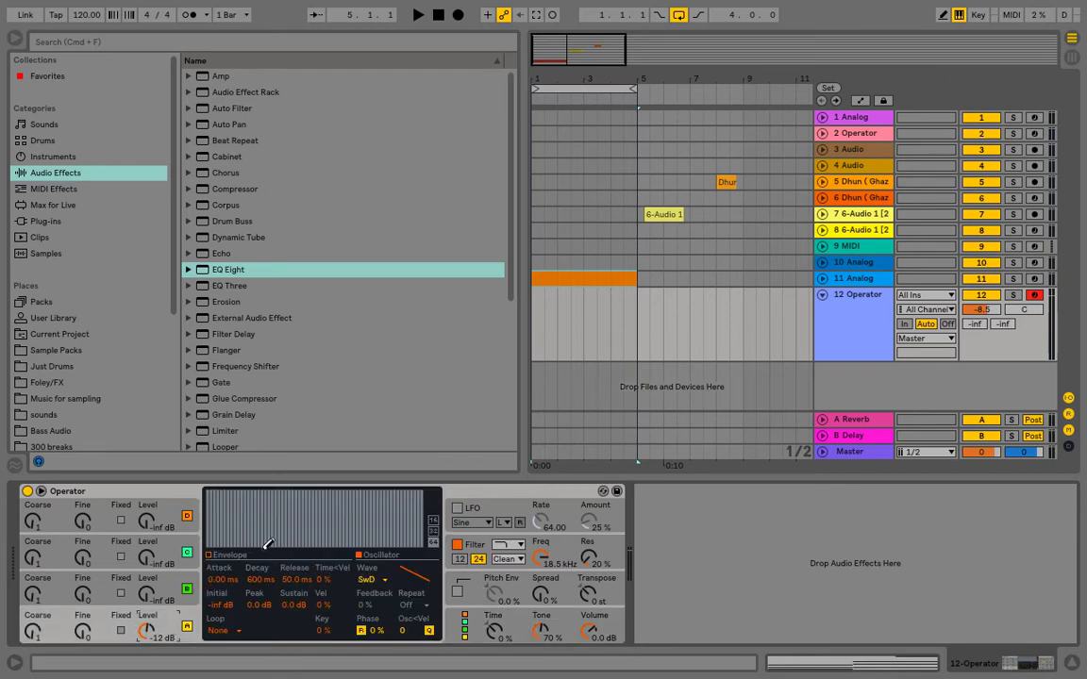
click(170, 589)
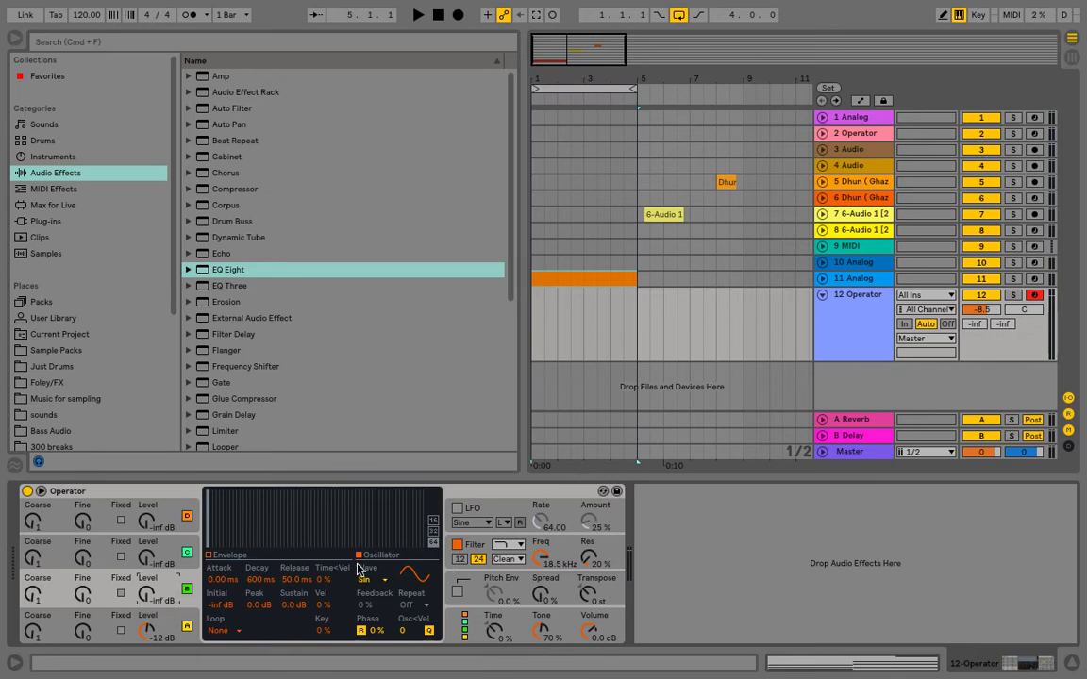
click(170, 622)
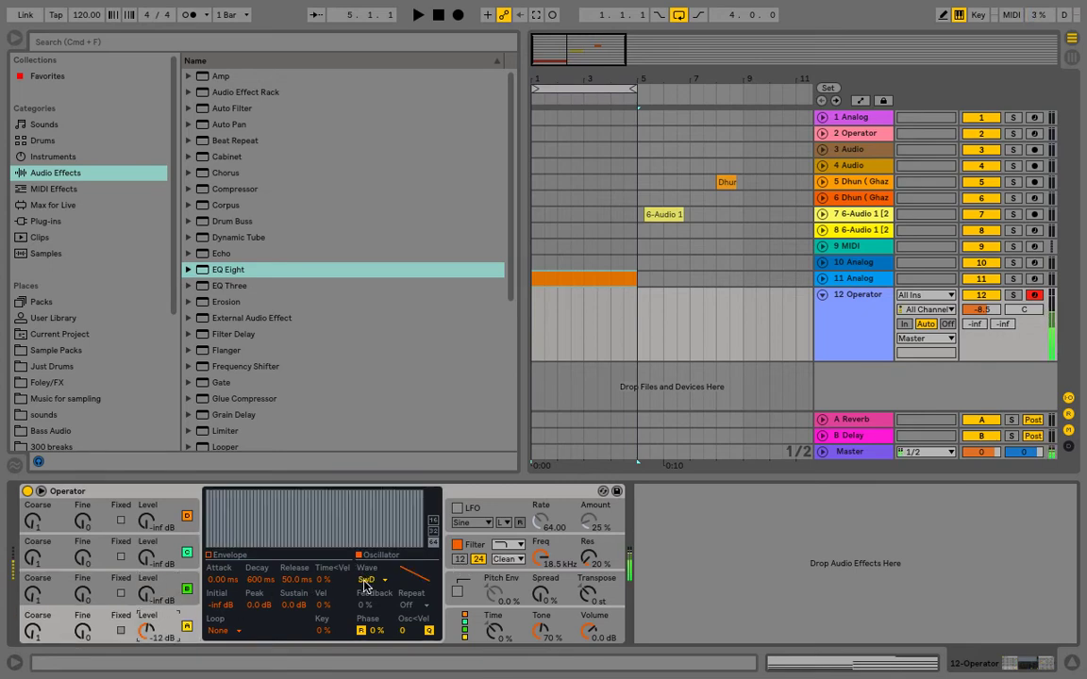
click(365, 580)
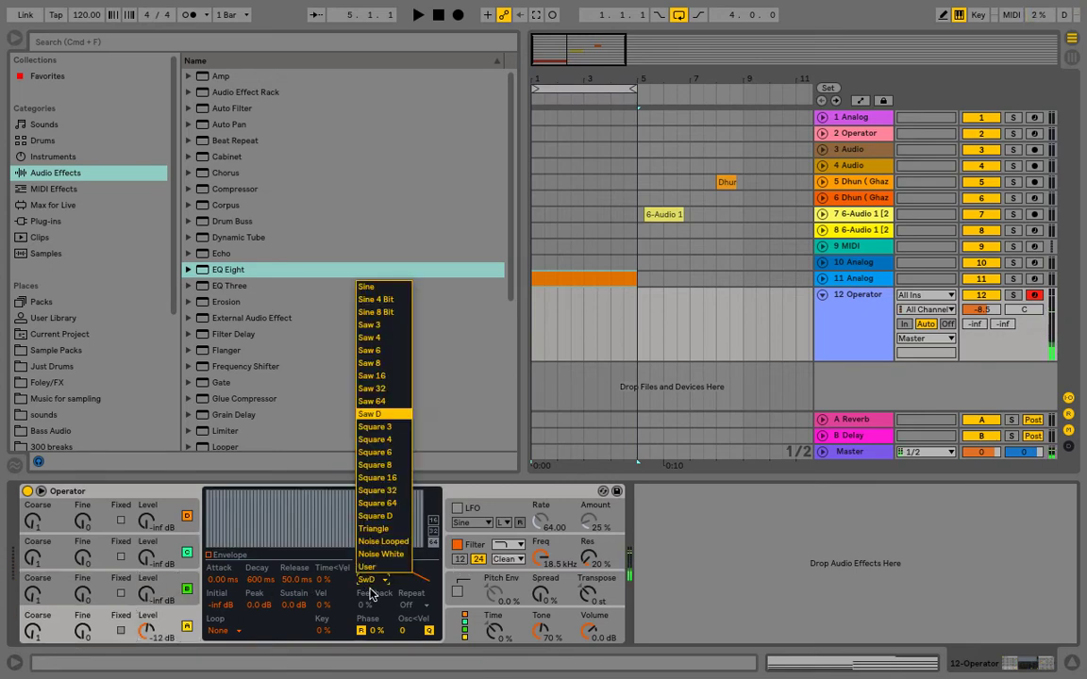
click(372, 416)
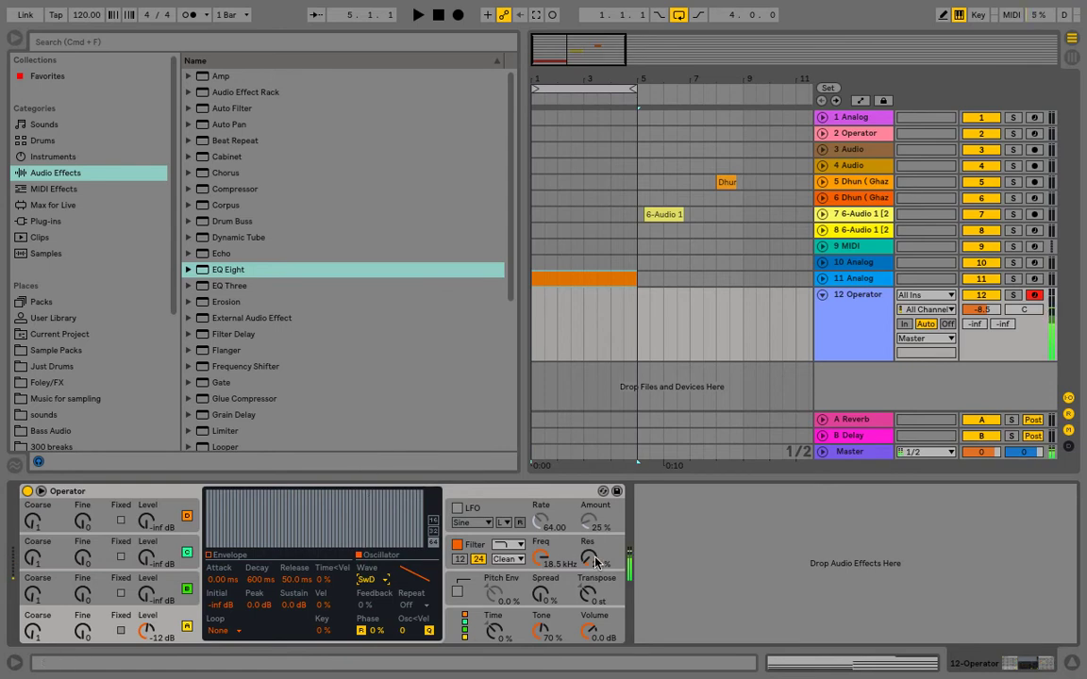
Set Operator's filter to 639 Hz with 48% resonance, and lower track 12's volume to -9.4
drag(540, 556, 539, 589)
drag(590, 557, 590, 514)
drag(540, 557, 589, 599)
drag(981, 312, 981, 340)
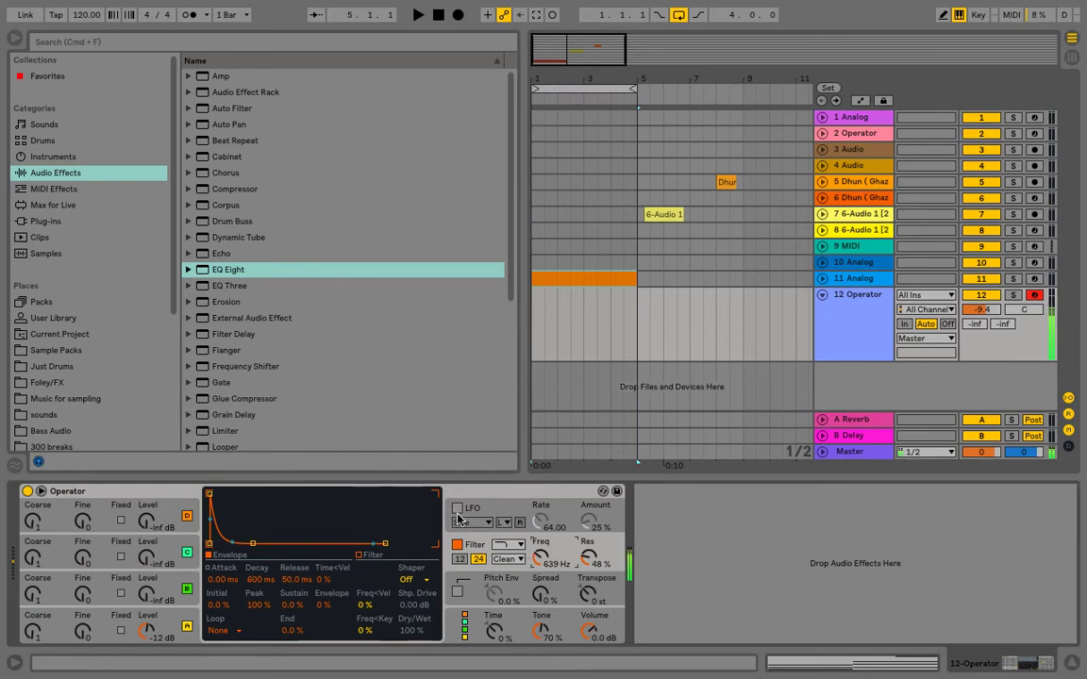
Raise oscillator B's level to -16 dB and check Operator's algorithm display
click(146, 556)
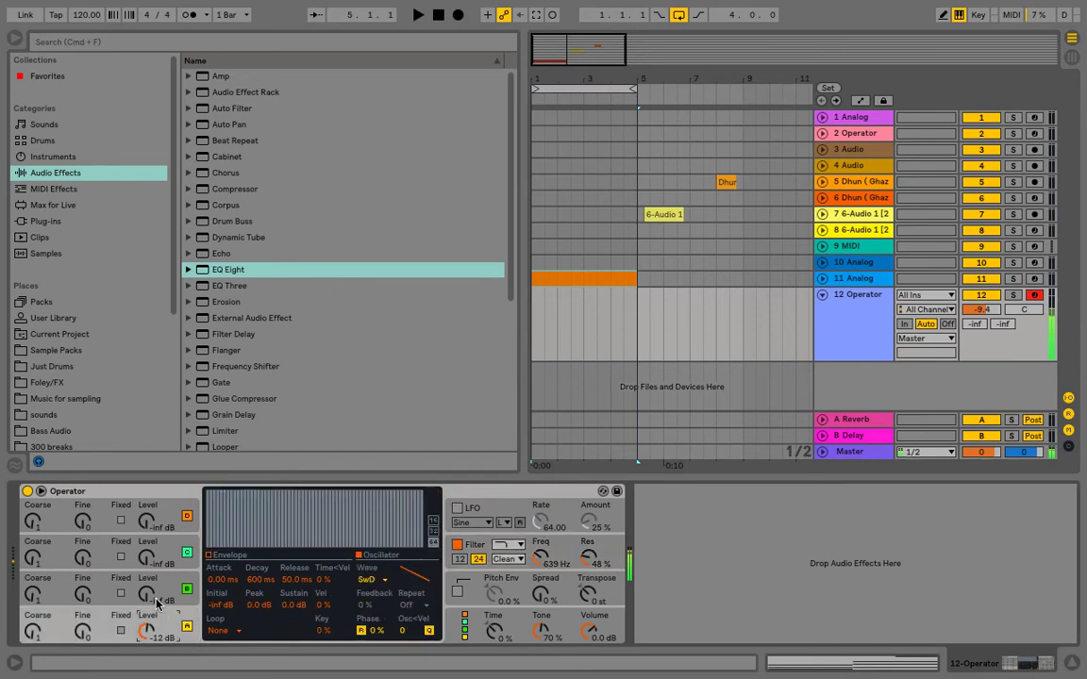
drag(149, 596, 149, 581)
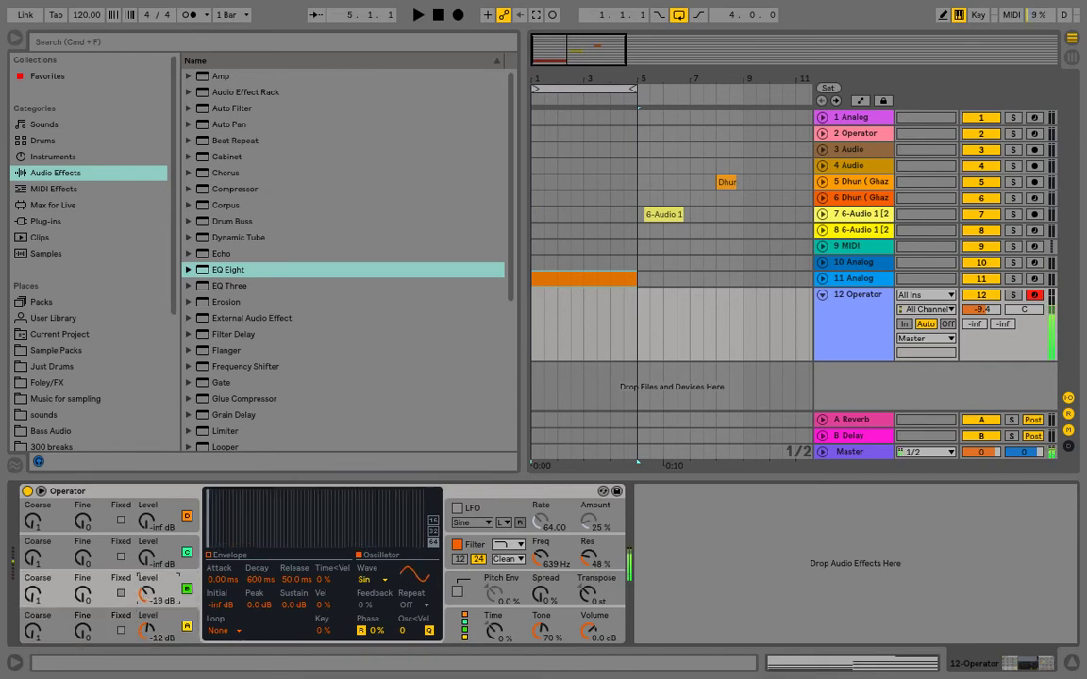
click(465, 634)
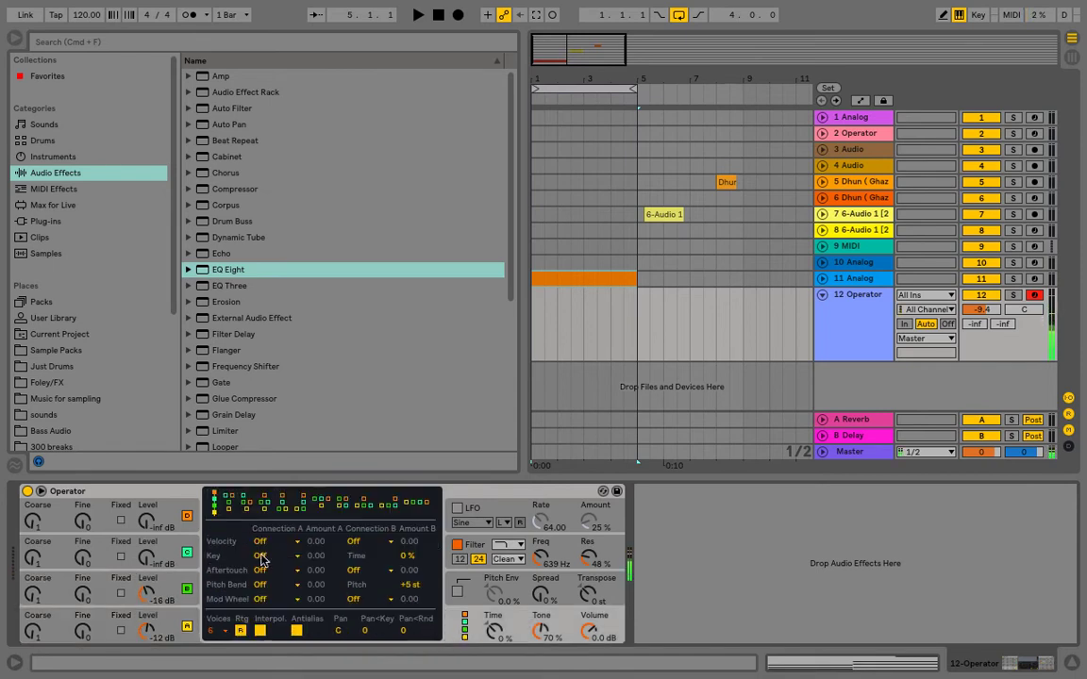
click(148, 590)
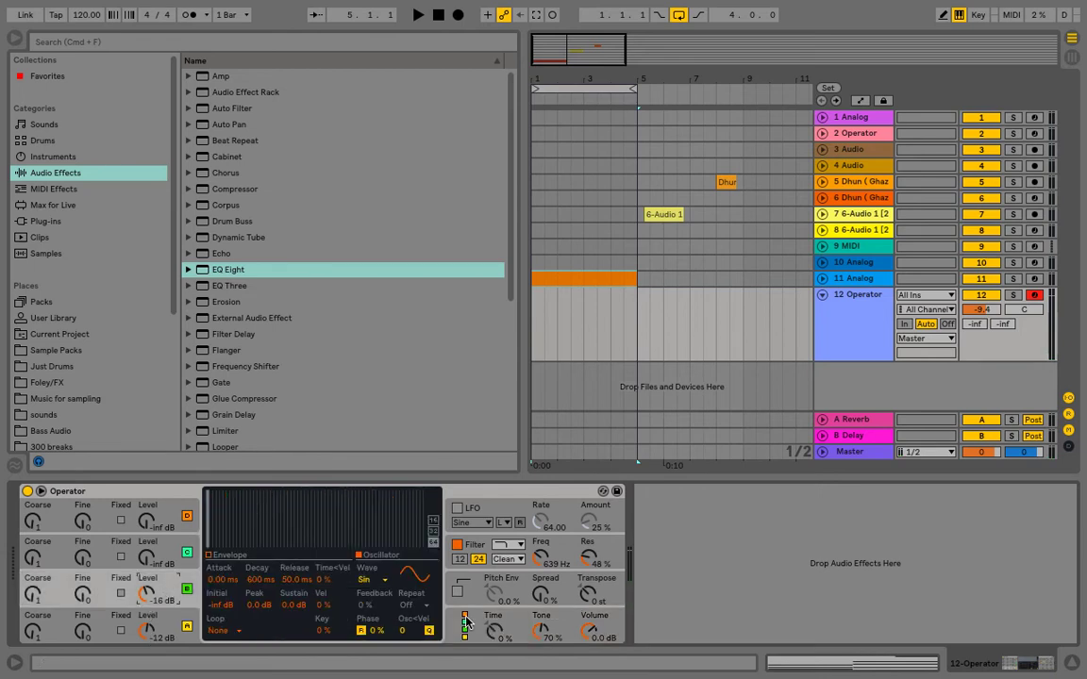
Compare oscillators A and B, and set oscillator B's fine tuning to 3 and its level to -17 dB
click(464, 622)
click(165, 593)
click(162, 616)
click(156, 593)
click(167, 620)
click(164, 595)
drag(33, 629, 33, 635)
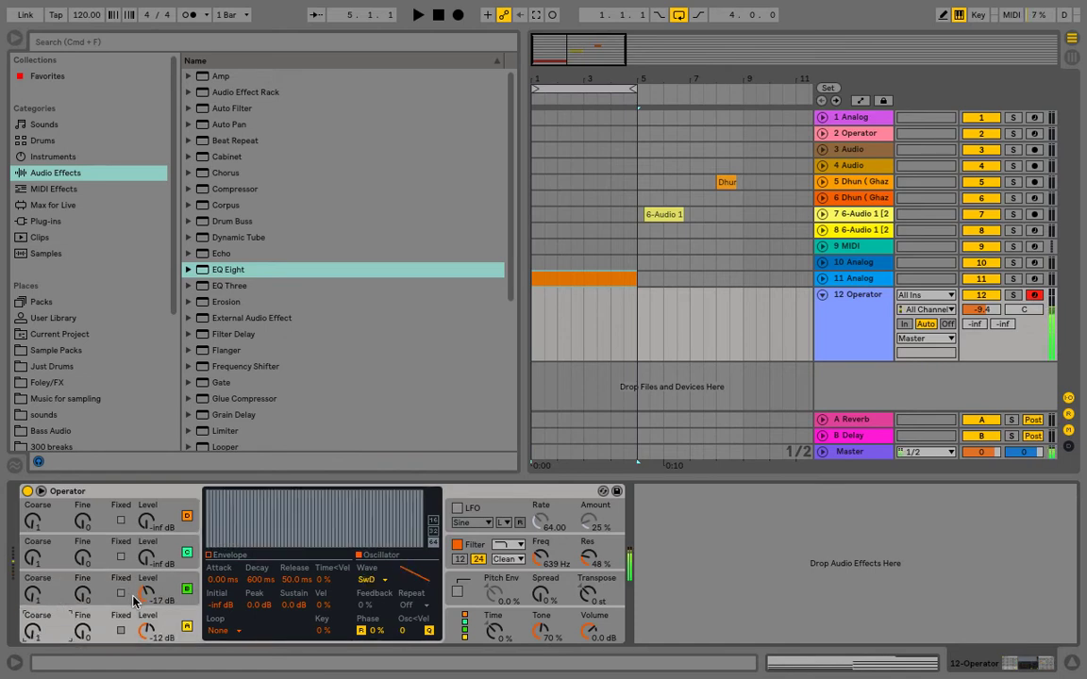
drag(87, 600, 88, 590)
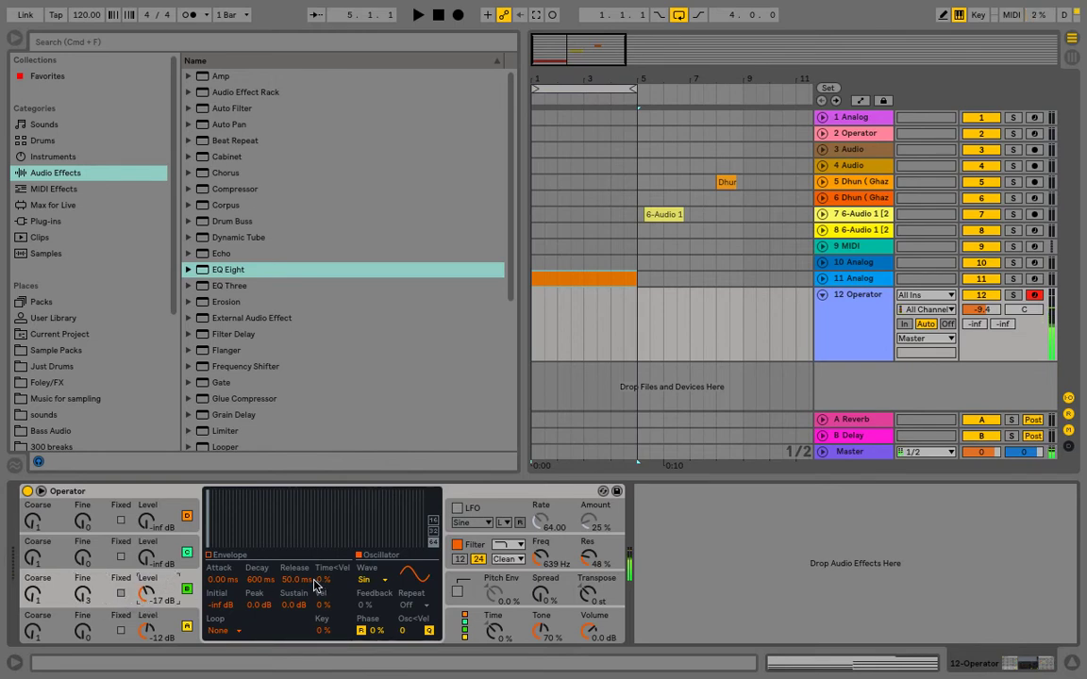
Choose Square 6 as oscillator B's wave, and redraw its harmonics freehand into a custom user waveform
click(373, 580)
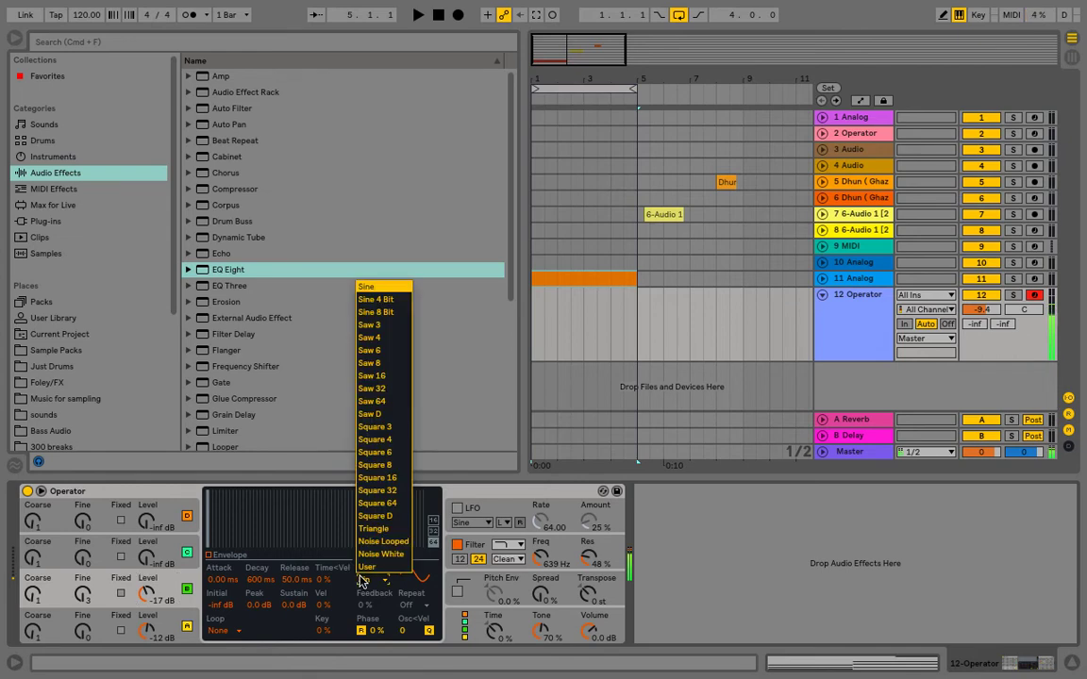
click(387, 454)
click(215, 515)
mouse_move(219, 510)
mouse_down()
mouse_move(307, 509)
mouse_move(401, 534)
mouse_move(356, 526)
mouse_move(345, 505)
mouse_move(370, 504)
mouse_move(335, 512)
mouse_move(378, 497)
mouse_move(277, 509)
mouse_move(223, 491)
mouse_up()
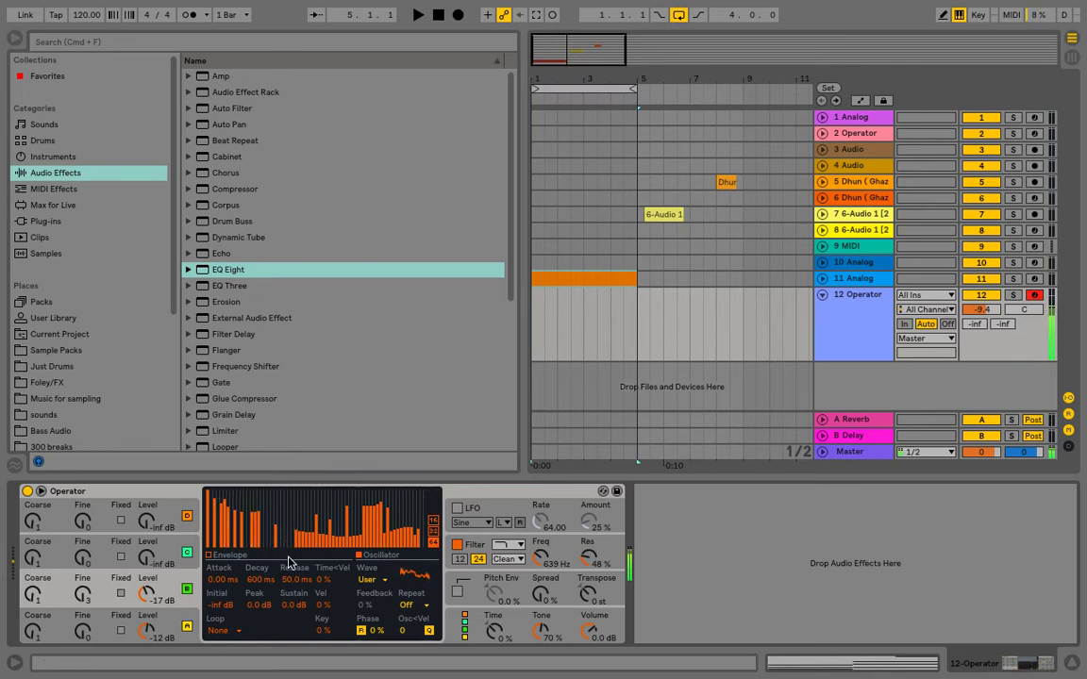
Set oscillator B's level to -3.2 dB, the filter to 18.5 kHz with 42% resonance, and Operator's volume to -7.6 dB
drag(160, 600, 153, 599)
drag(540, 559, 541, 509)
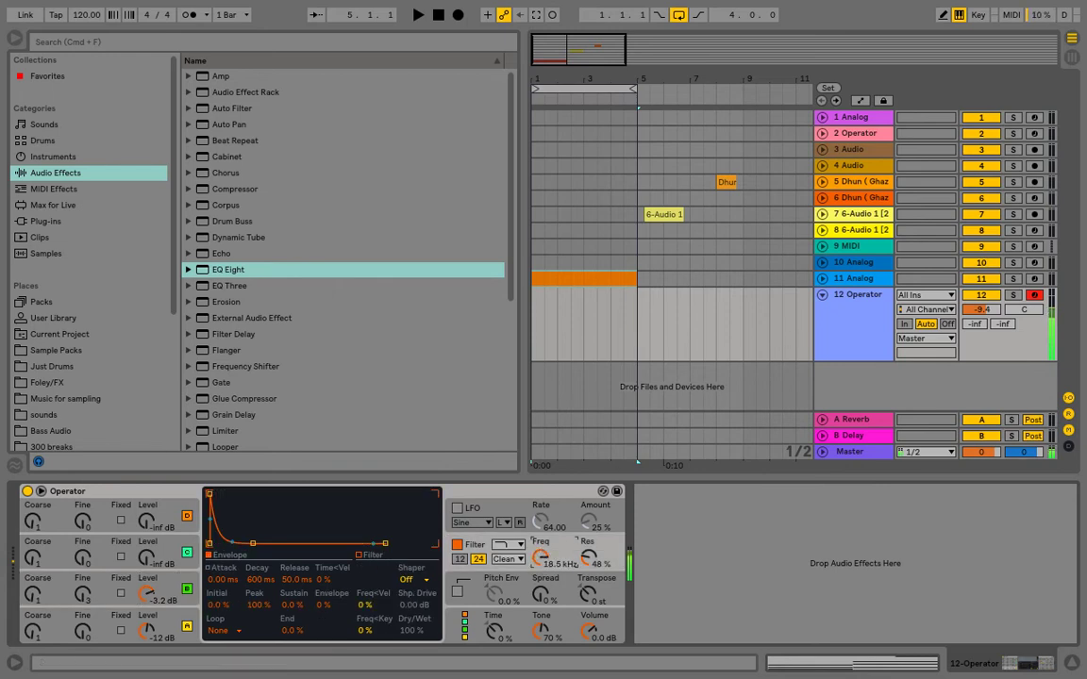
drag(547, 560, 547, 589)
drag(590, 631, 590, 636)
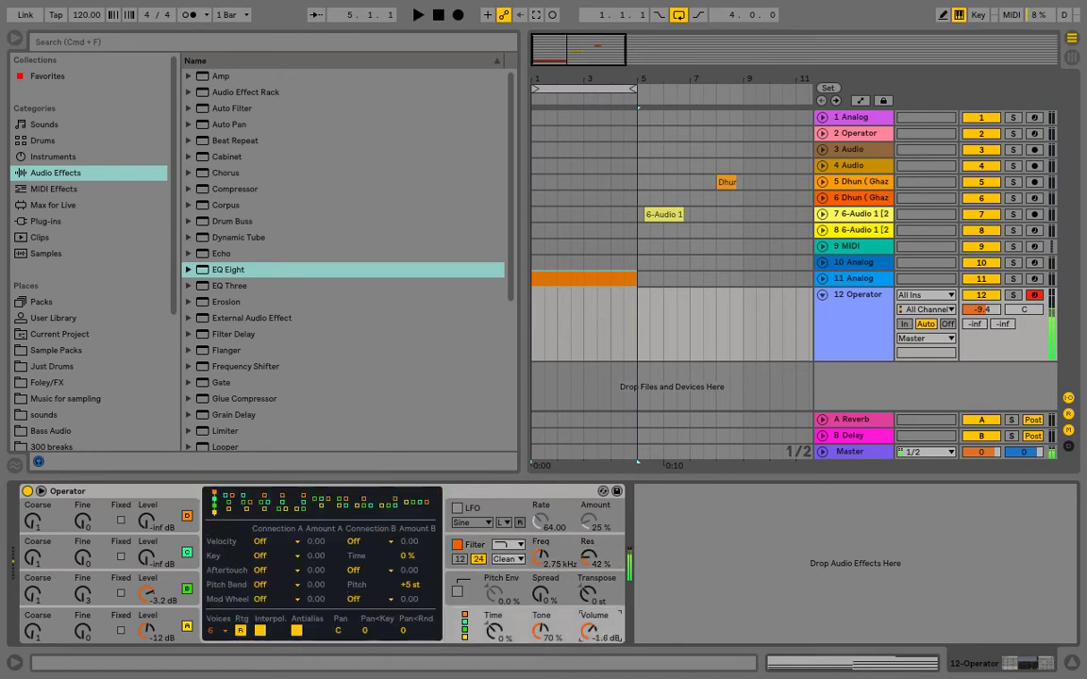
drag(542, 559, 541, 550)
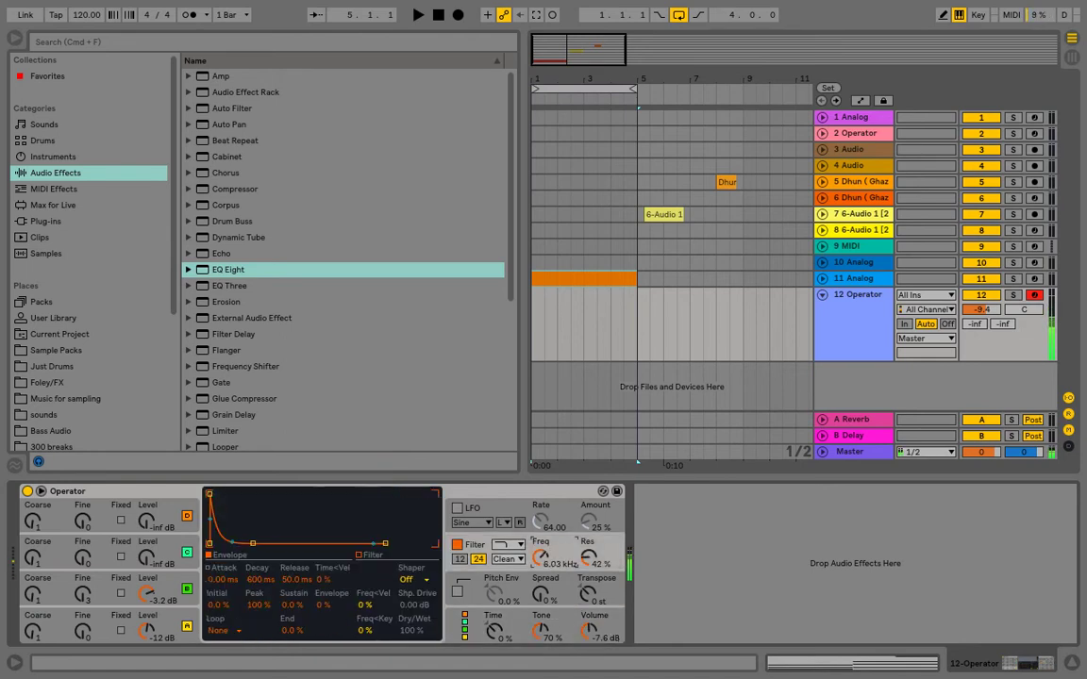
Lower oscillator B's level to -19 dB and open the filter's envelope settings
click(174, 609)
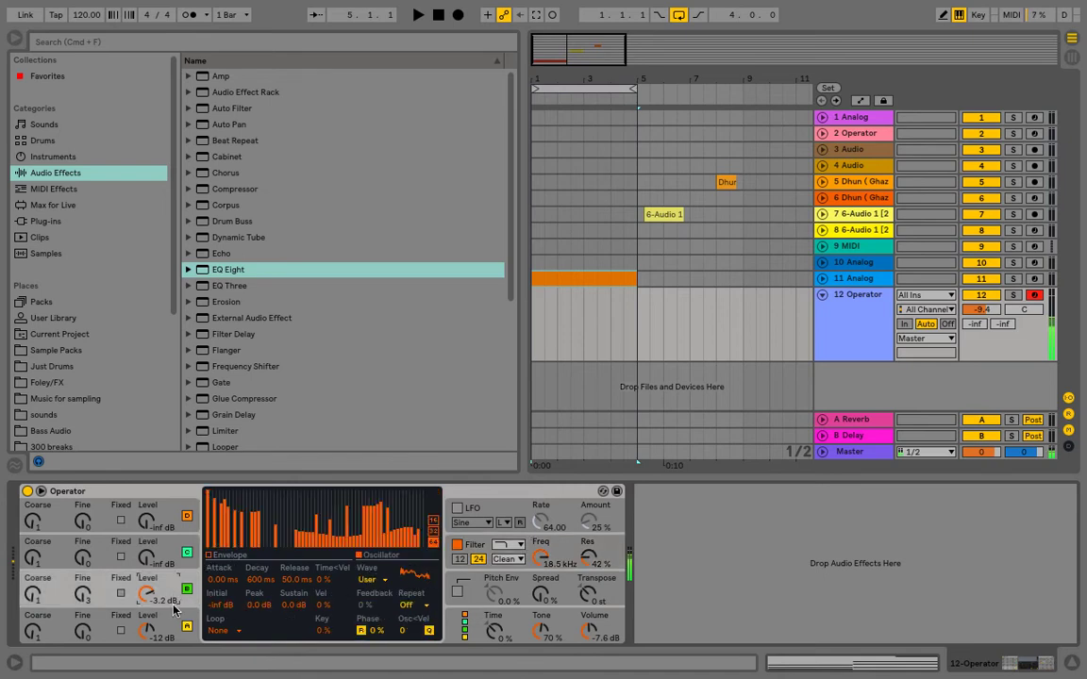
drag(135, 586, 135, 613)
click(469, 547)
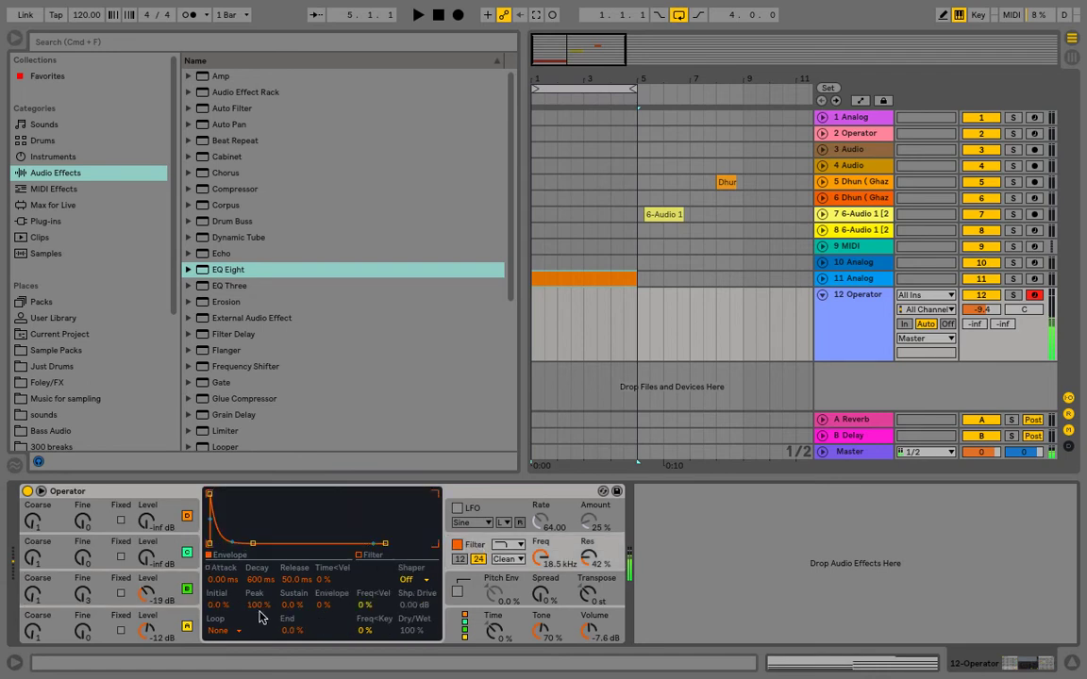
Slow the envelope attacks to 3.95 s on oscillator B, 3.27 s on A, and 1.89 s with 100% sustain and 48.2 ms decay on the filter
drag(215, 581, 216, 512)
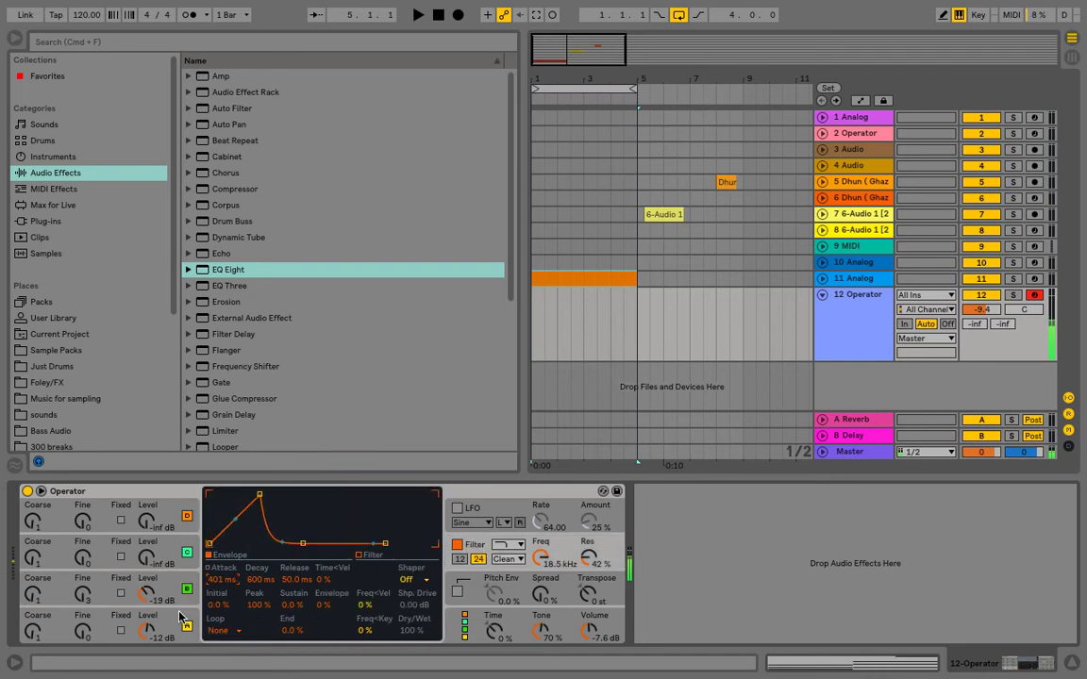
click(186, 591)
drag(223, 580, 223, 512)
click(169, 625)
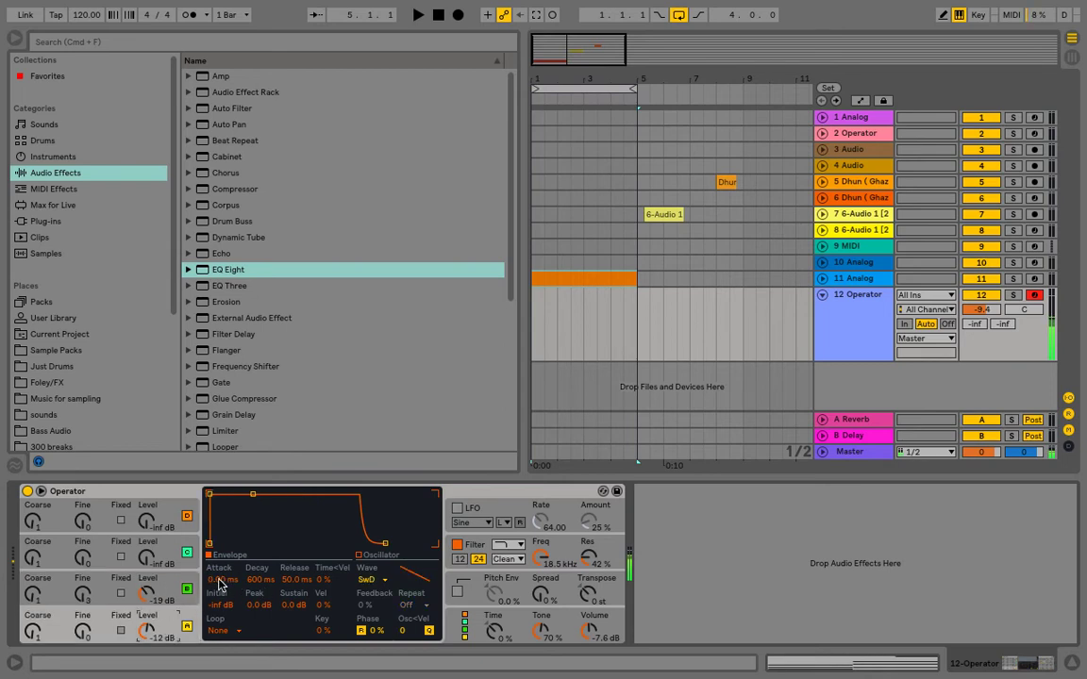
mouse_move(218, 579)
mouse_down()
mouse_move(219, 538)
mouse_move(221, 574)
mouse_up()
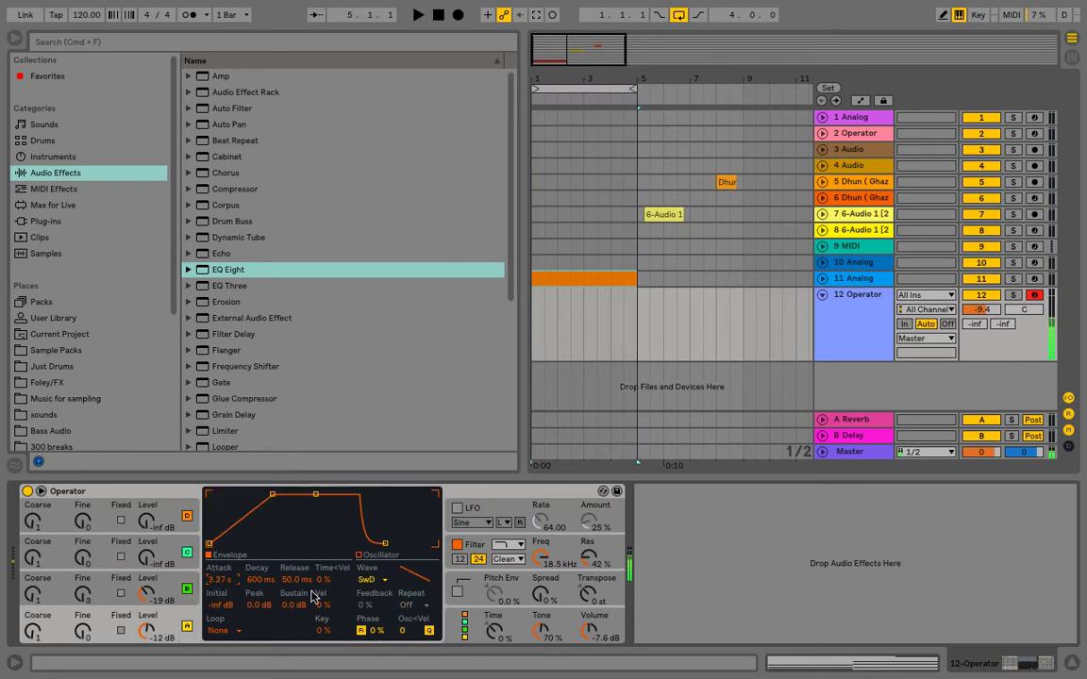
click(479, 549)
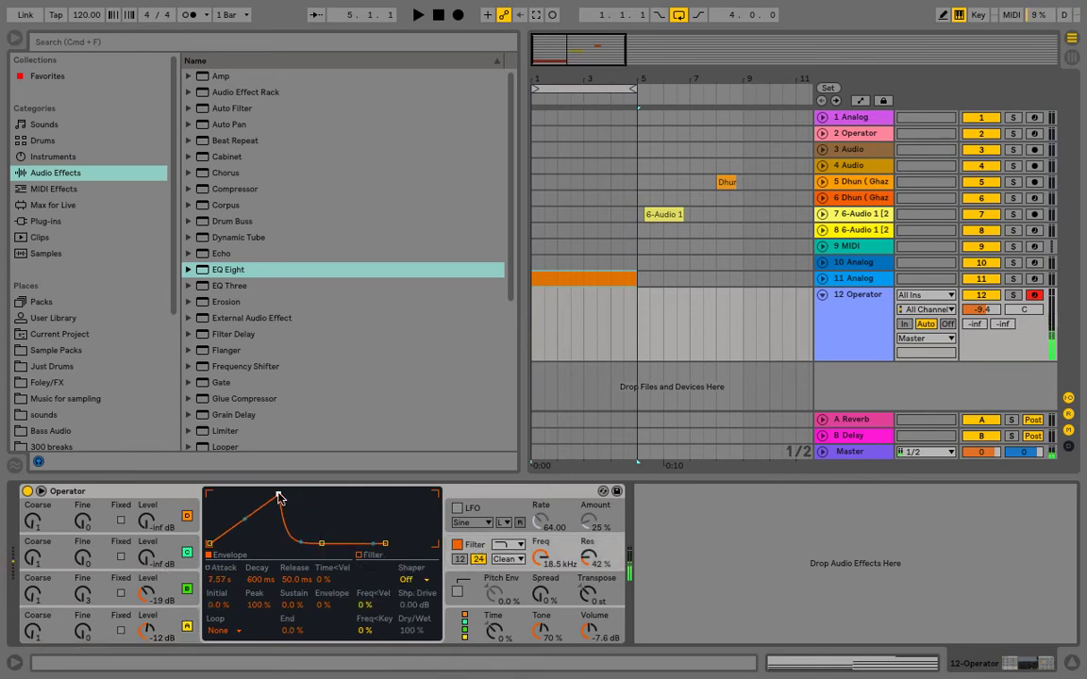
drag(322, 544, 271, 495)
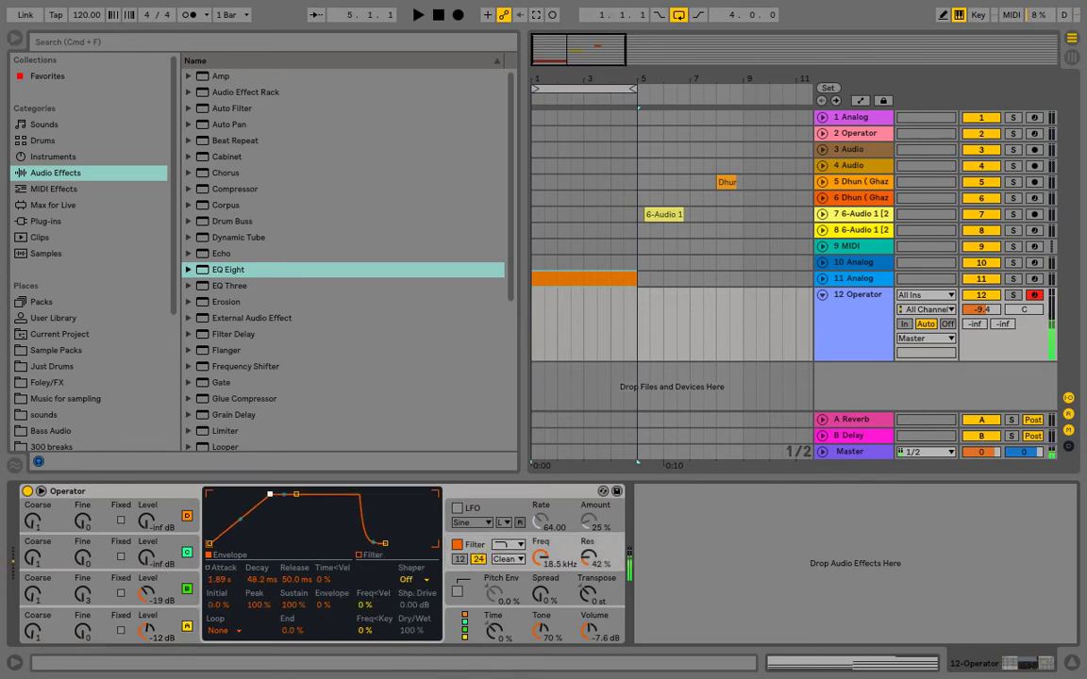
Switch Operator to the algorithm with all four oscillators side by side, and set oscillator B's level to -16 dB
drag(144, 596, 145, 601)
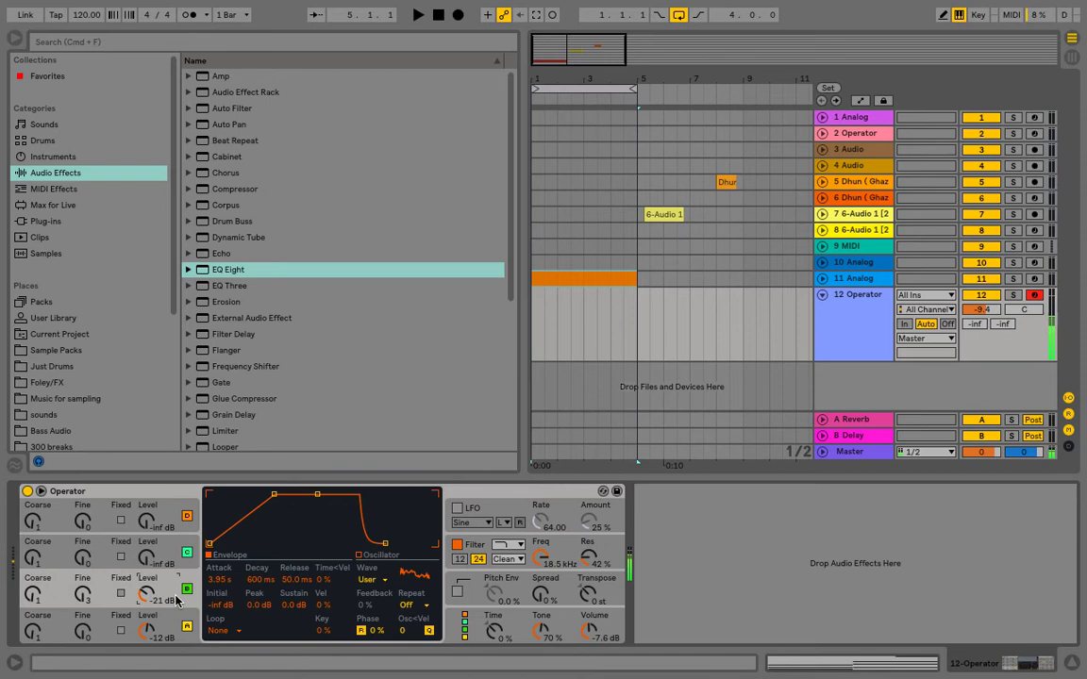
click(462, 622)
click(416, 503)
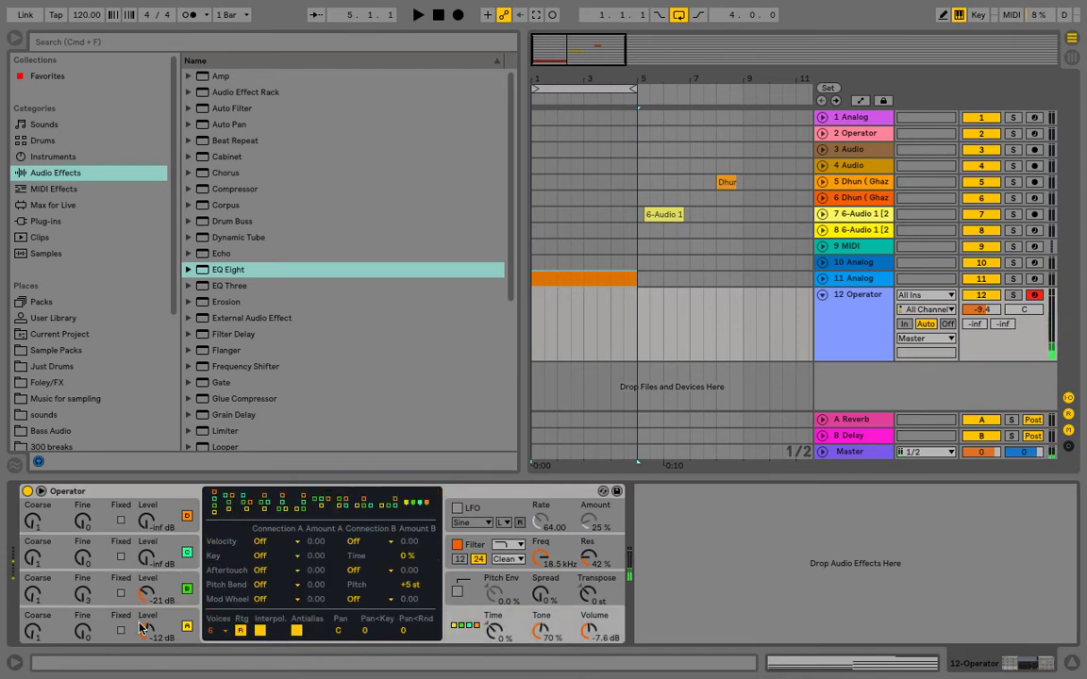
click(151, 594)
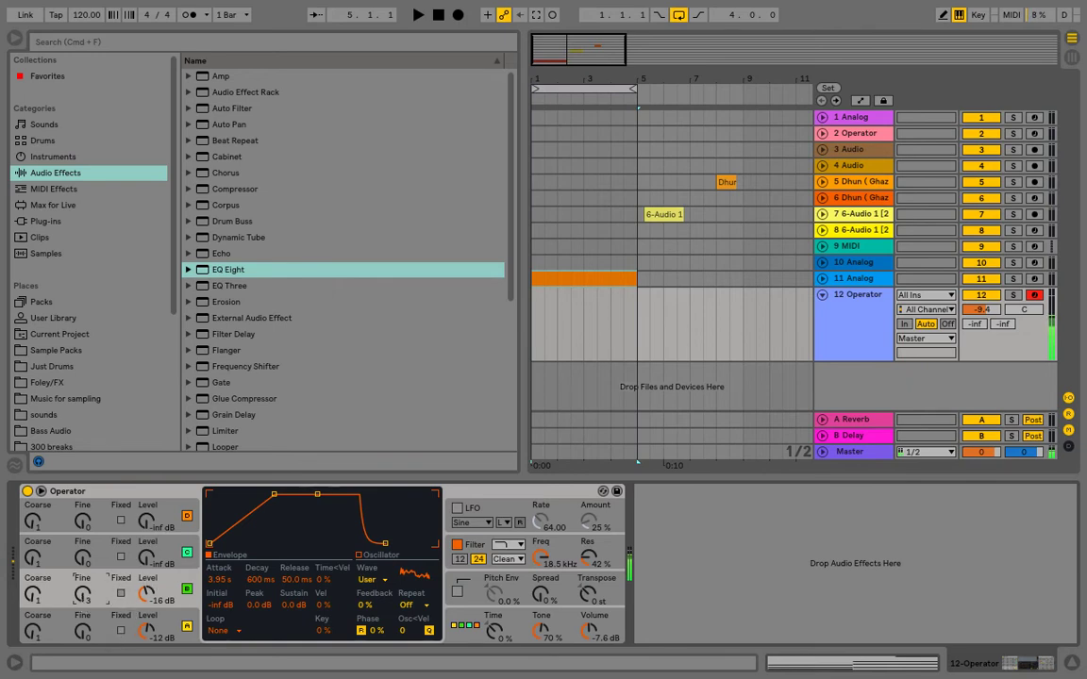
Redraw oscillator A's harmonics freehand into a custom user waveform, cutting scattered partials across most of the range
click(147, 630)
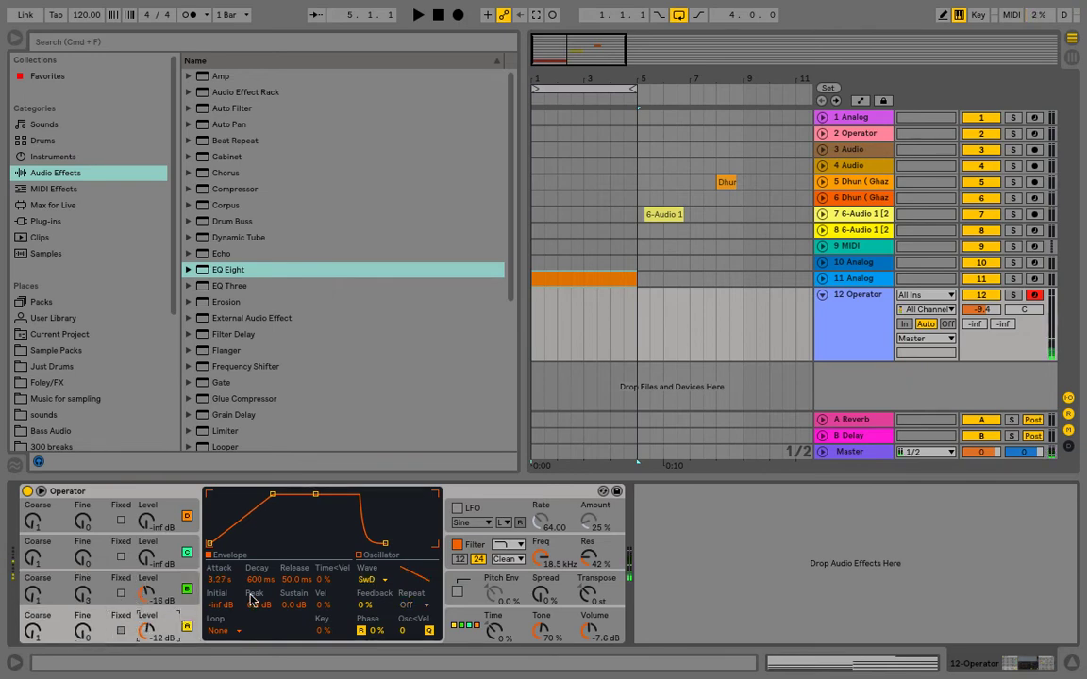
click(365, 580)
click(363, 580)
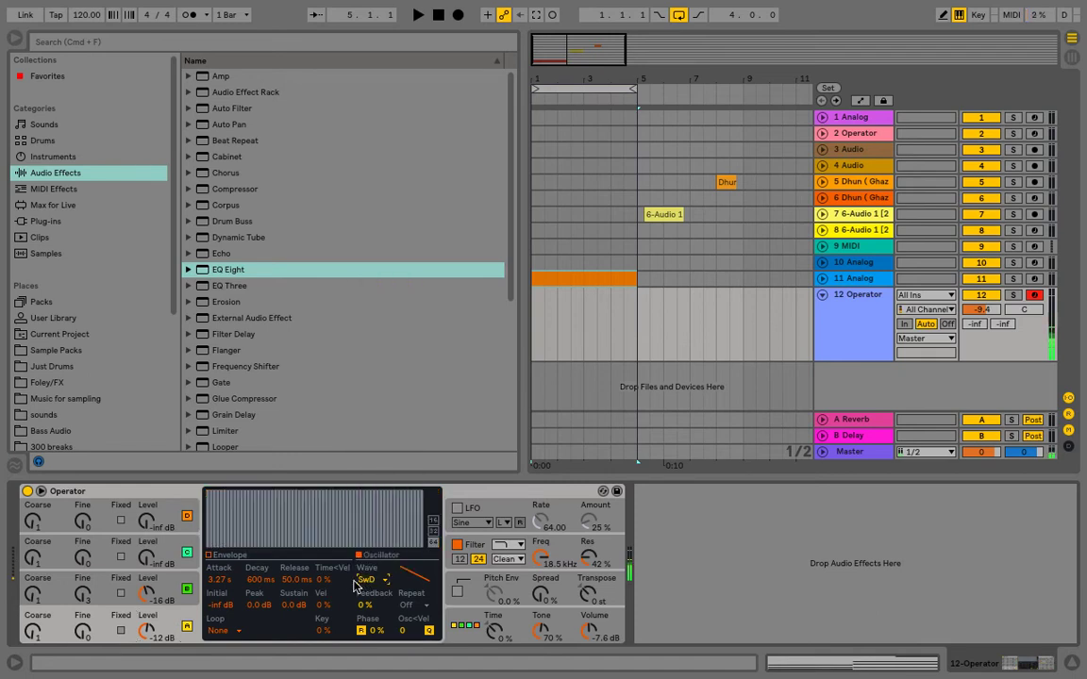
click(224, 516)
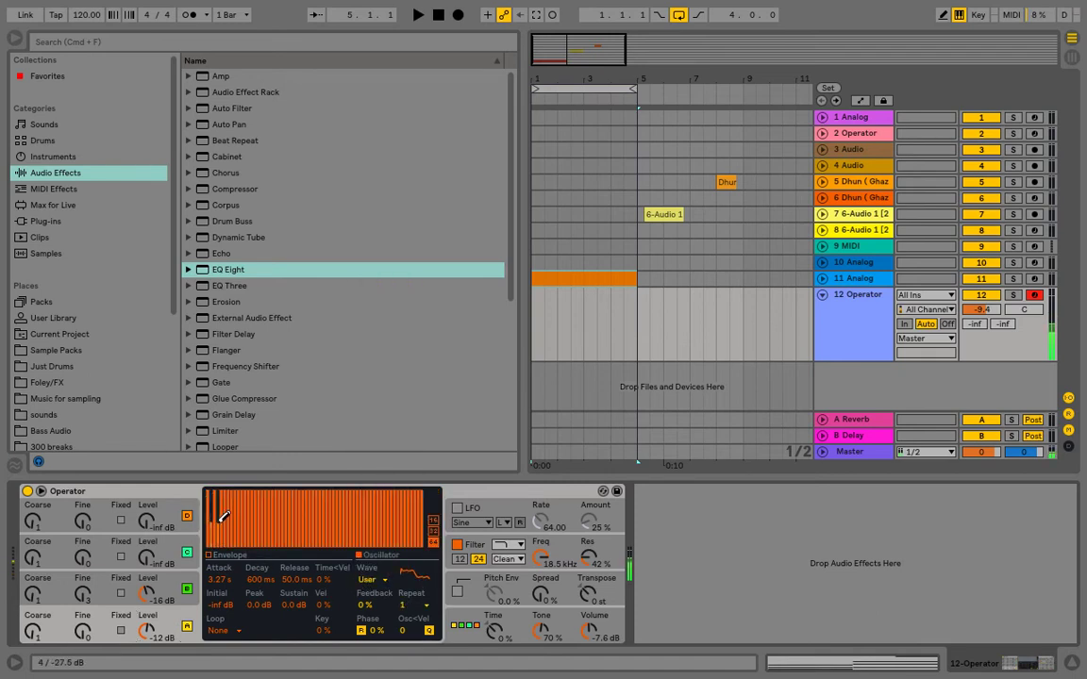
mouse_move(224, 516)
mouse_down()
mouse_move(289, 517)
mouse_move(280, 535)
mouse_move(354, 523)
mouse_move(340, 539)
mouse_move(315, 519)
mouse_move(288, 553)
mouse_move(303, 516)
mouse_move(384, 520)
mouse_up()
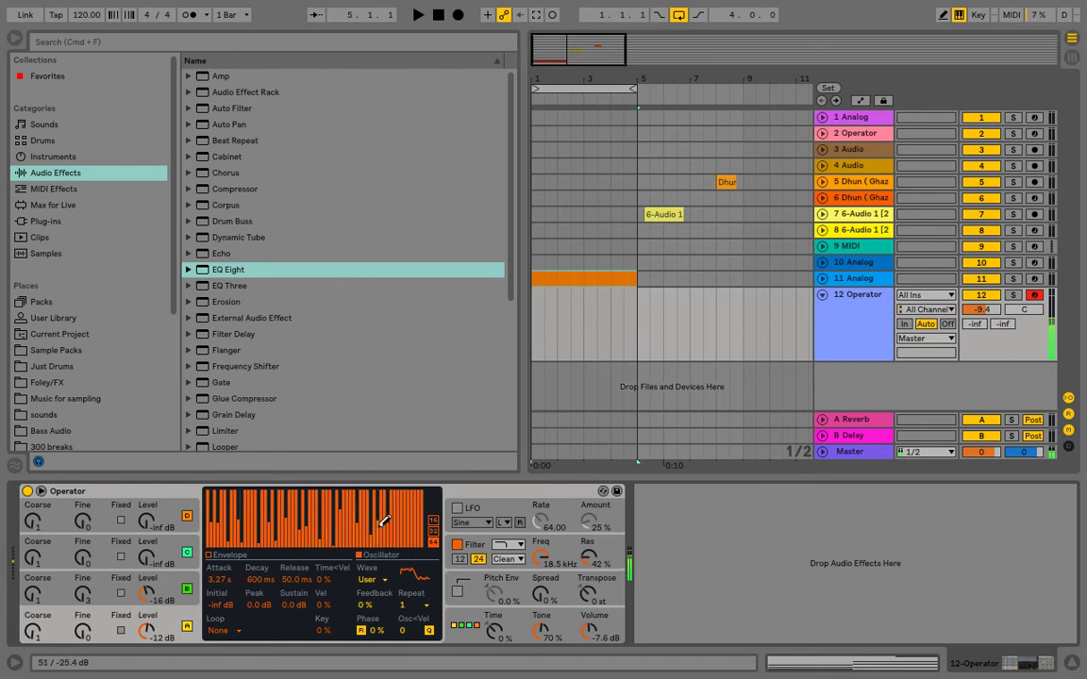
Lower oscillator A to -61 dB and redraw oscillator B's lowest and highest harmonics, with B at coarse 2, fine 5 and -12 dB
drag(147, 594, 146, 653)
click(147, 631)
drag(151, 595, 151, 561)
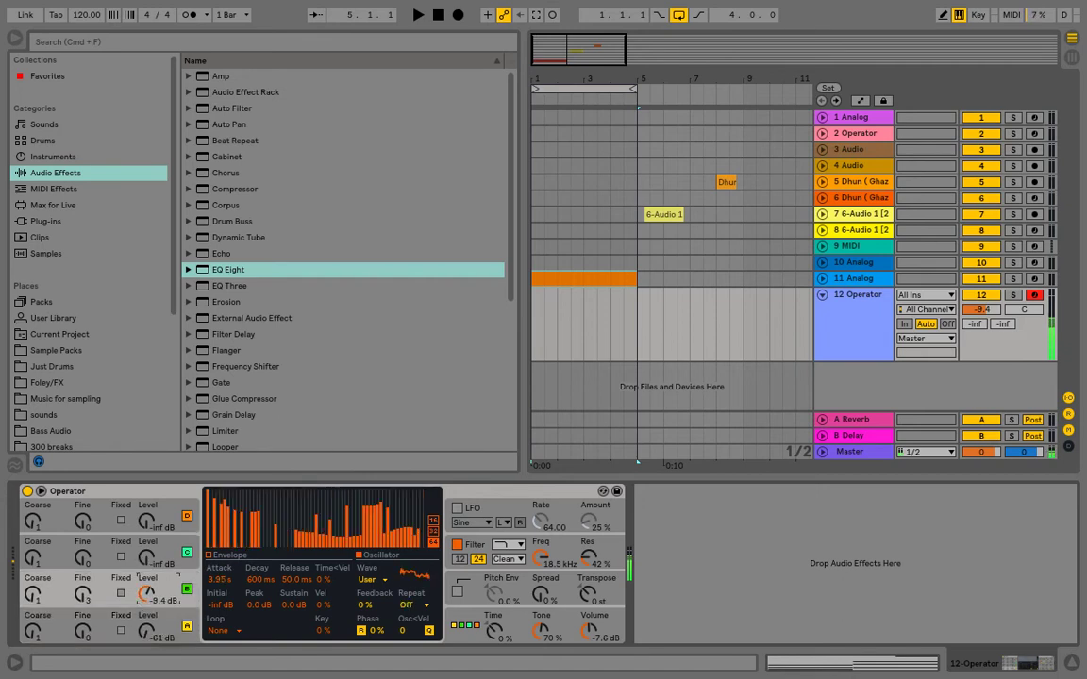
mouse_move(208, 498)
mouse_down()
mouse_move(235, 502)
mouse_move(209, 491)
mouse_up()
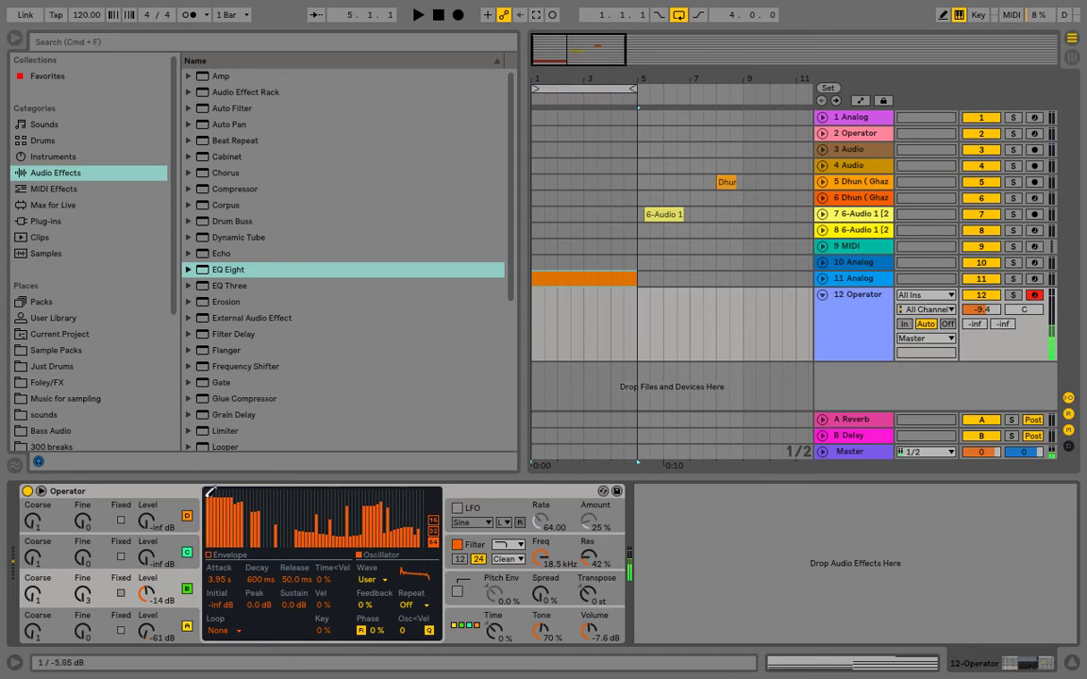
mouse_move(381, 515)
mouse_down()
mouse_move(417, 501)
mouse_move(425, 513)
mouse_up()
drag(145, 593, 145, 585)
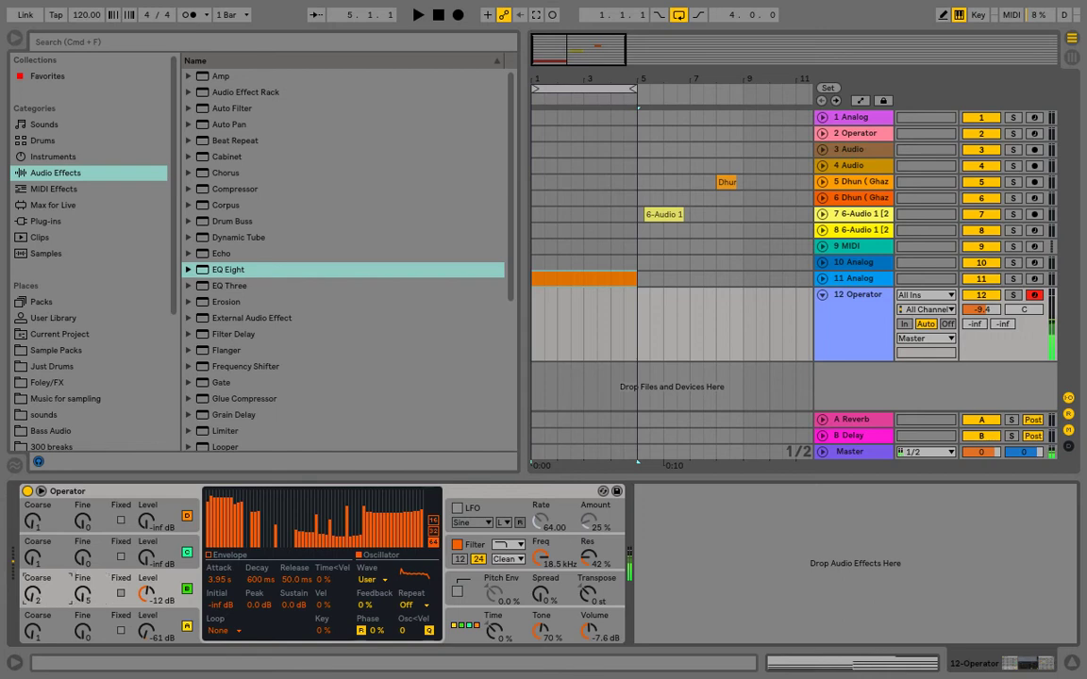
Set oscillator A to -11 dB, oscillator B to coarse 1 and -18 dB, and the filter to 1.01 kHz with 51% resonance
drag(151, 629, 151, 580)
click(147, 596)
drag(540, 558, 540, 608)
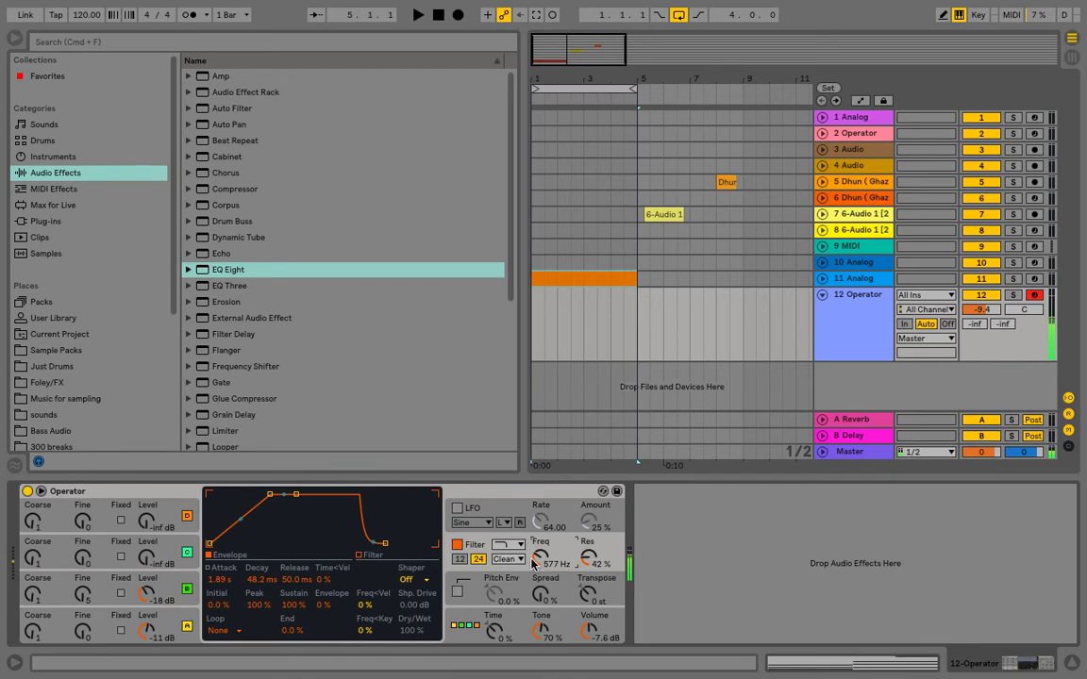
drag(531, 558, 531, 539)
Enable the LFO and route its destination A to the filter only, at 95%, with all four oscillators switched off as targets
click(457, 510)
drag(436, 568, 432, 572)
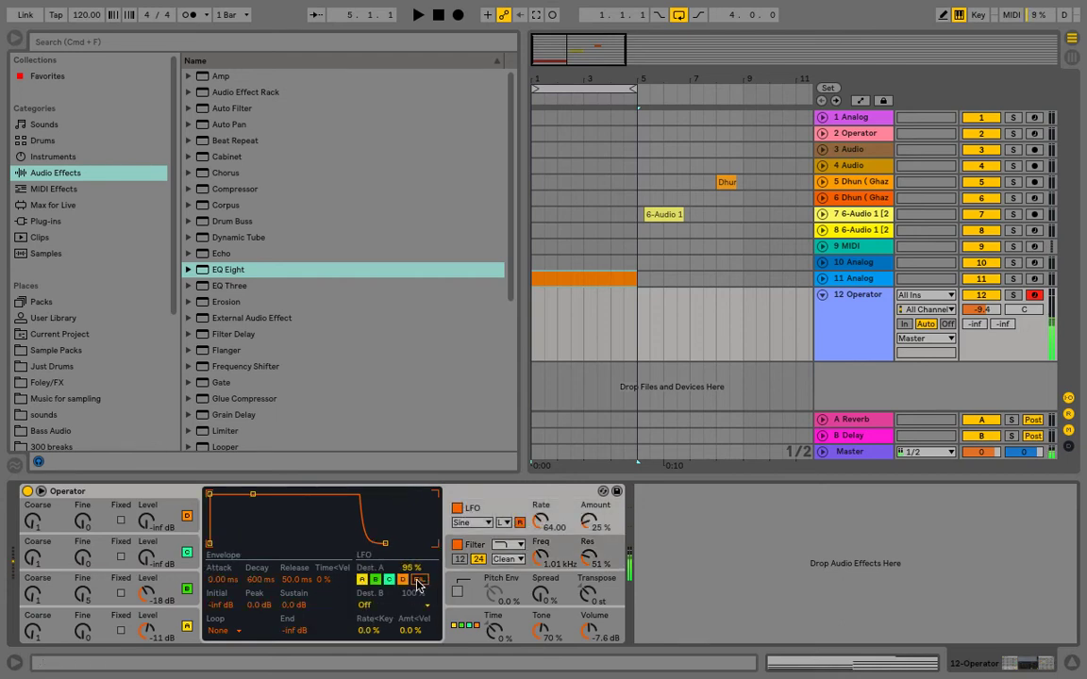
click(419, 581)
click(403, 581)
click(389, 581)
click(375, 580)
click(361, 580)
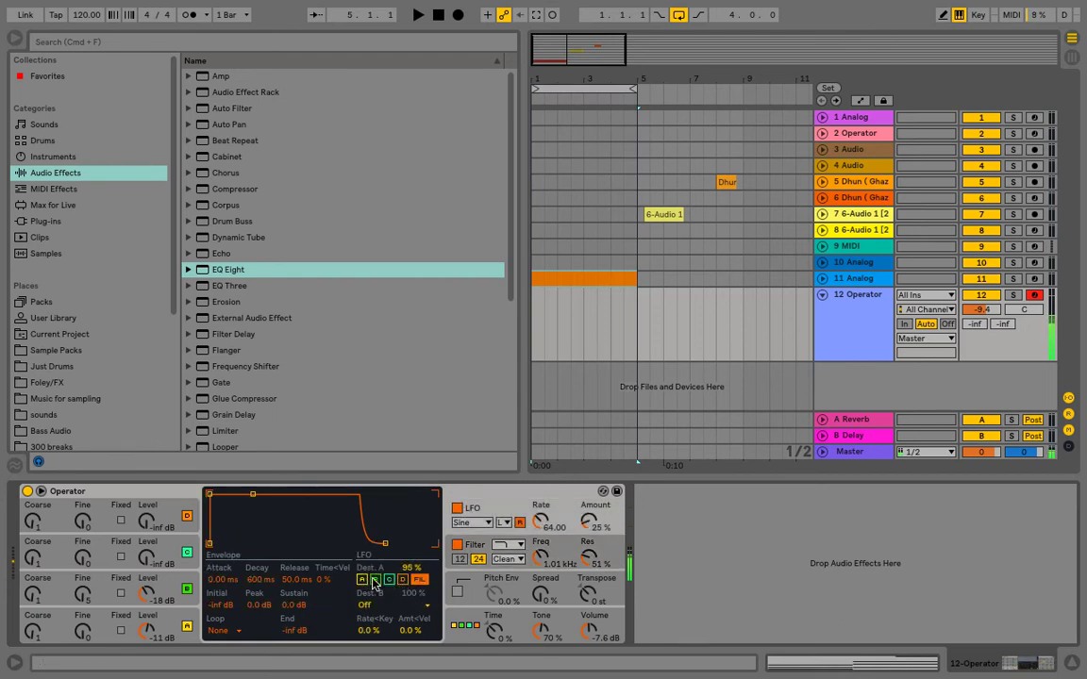
Set the LFO rate to 25.20 and amount to 71%, and the filter to 868 Hz with 58% resonance
click(490, 546)
click(545, 523)
drag(590, 524, 590, 496)
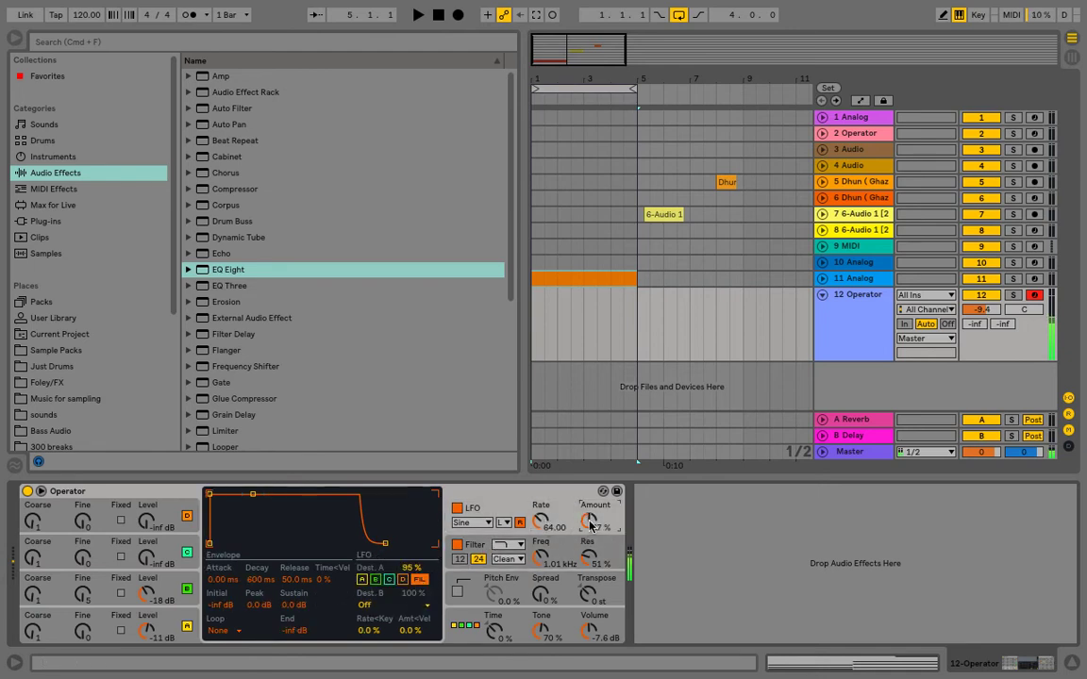
click(537, 529)
click(540, 557)
drag(538, 532, 538, 540)
mouse_move(540, 556)
mouse_down()
mouse_move(540, 540)
mouse_move(588, 549)
mouse_move(544, 567)
mouse_up()
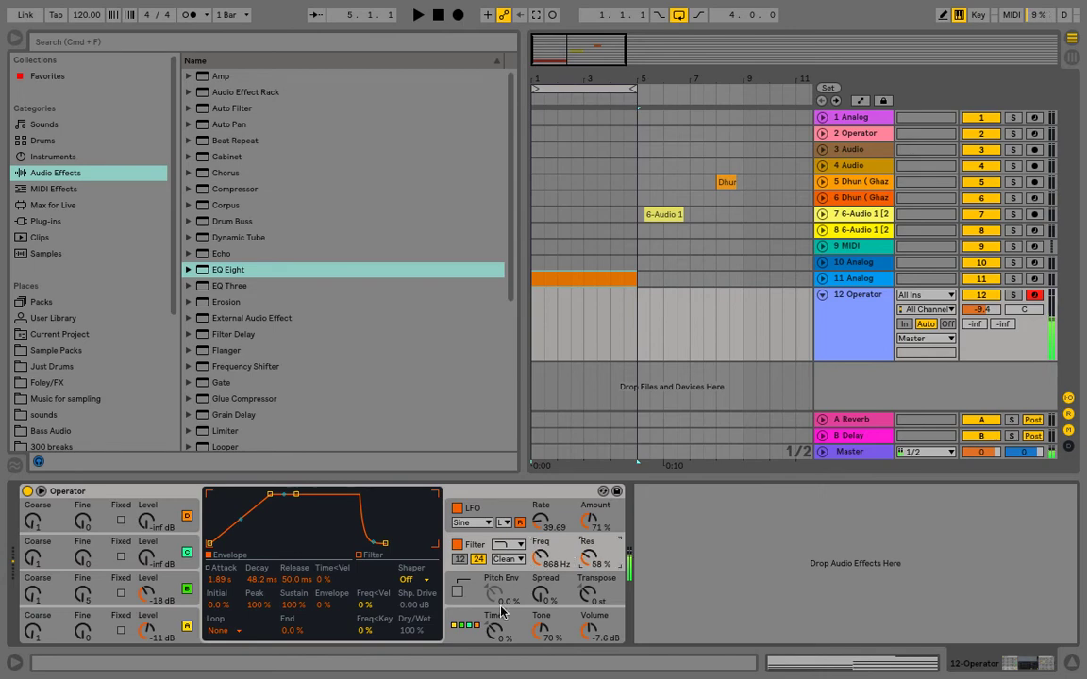
drag(540, 520, 540, 531)
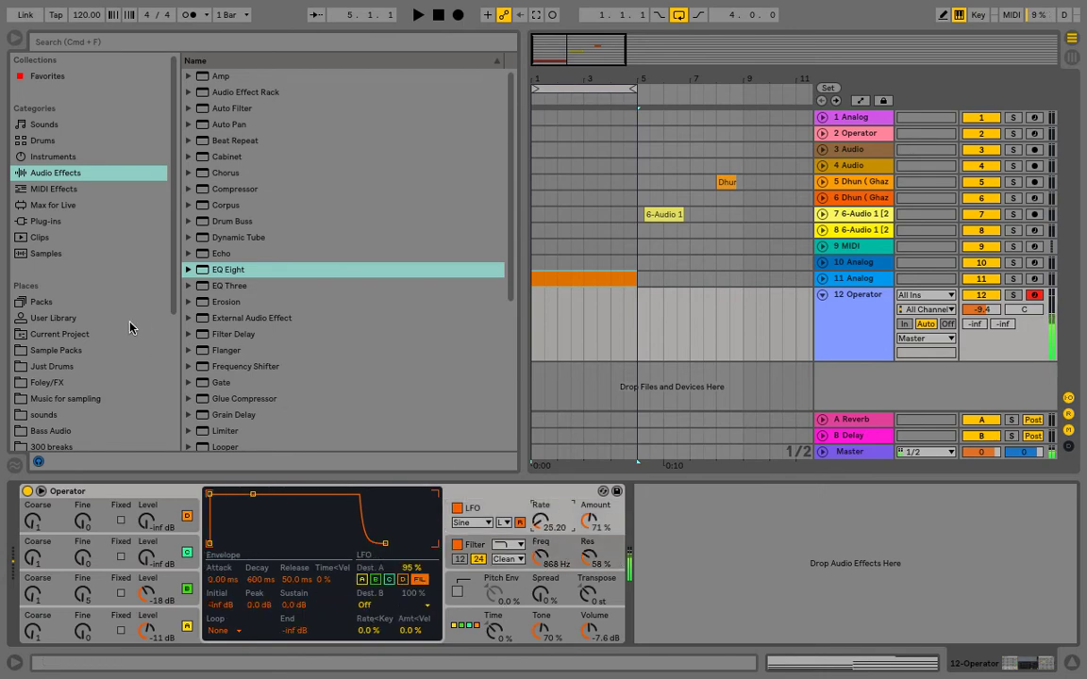
Add a Reverb effect after Operator and set its decay time to 5.96 s
click(239, 269)
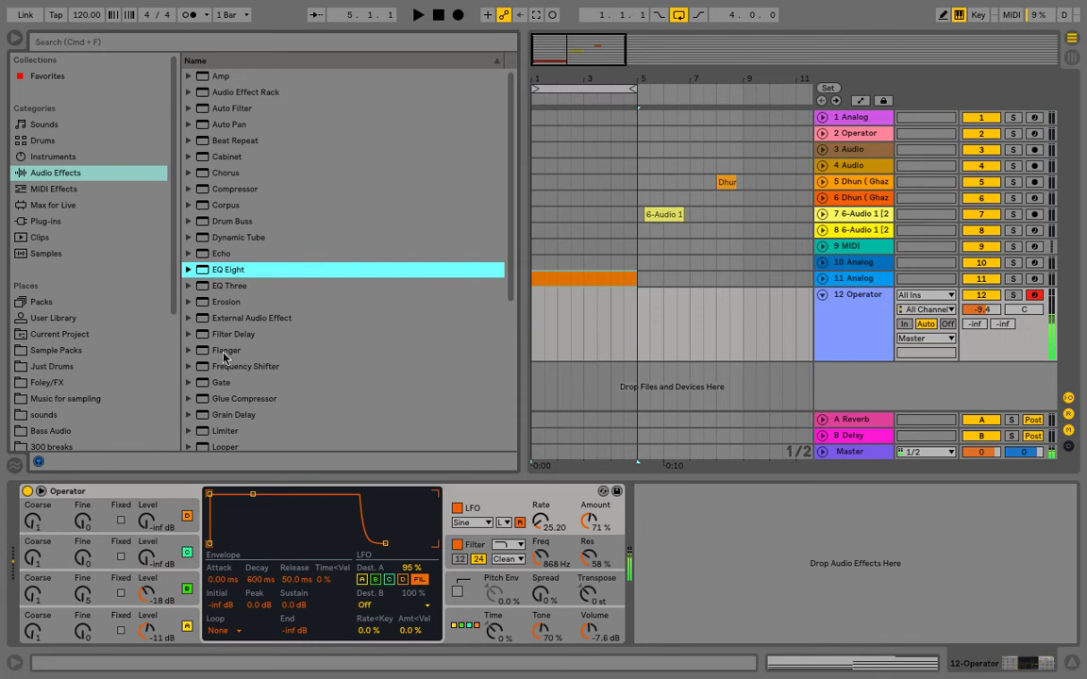
scroll(235, 372, down, 3)
scroll(213, 363, down, 2)
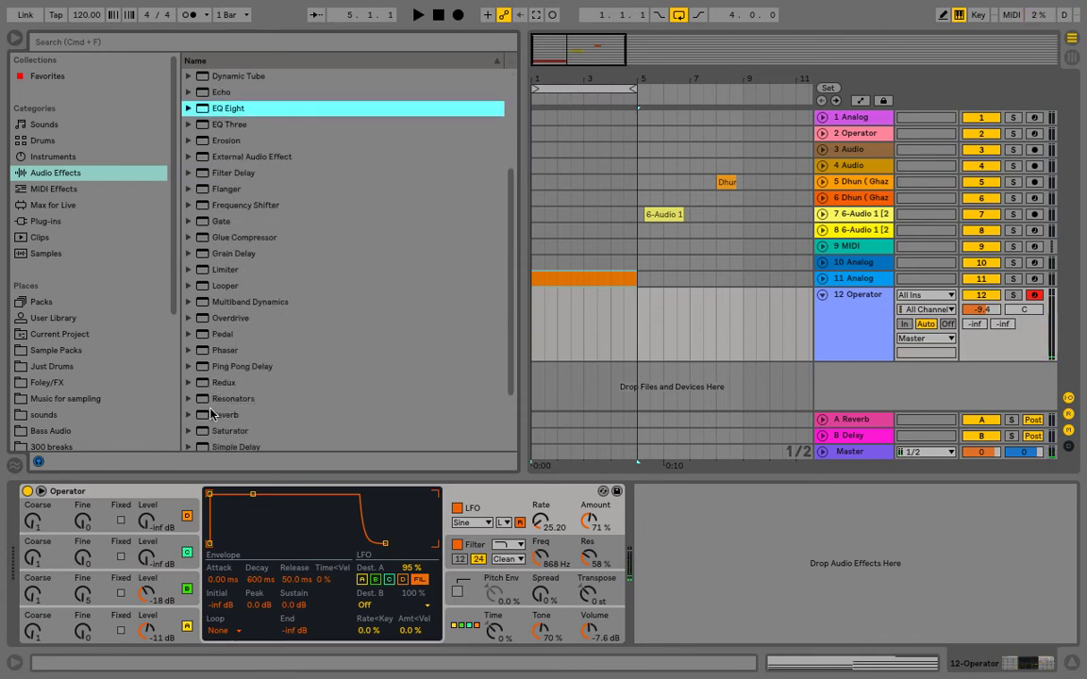
mouse_move(217, 416)
mouse_down()
mouse_move(809, 579)
mouse_move(772, 557)
mouse_up()
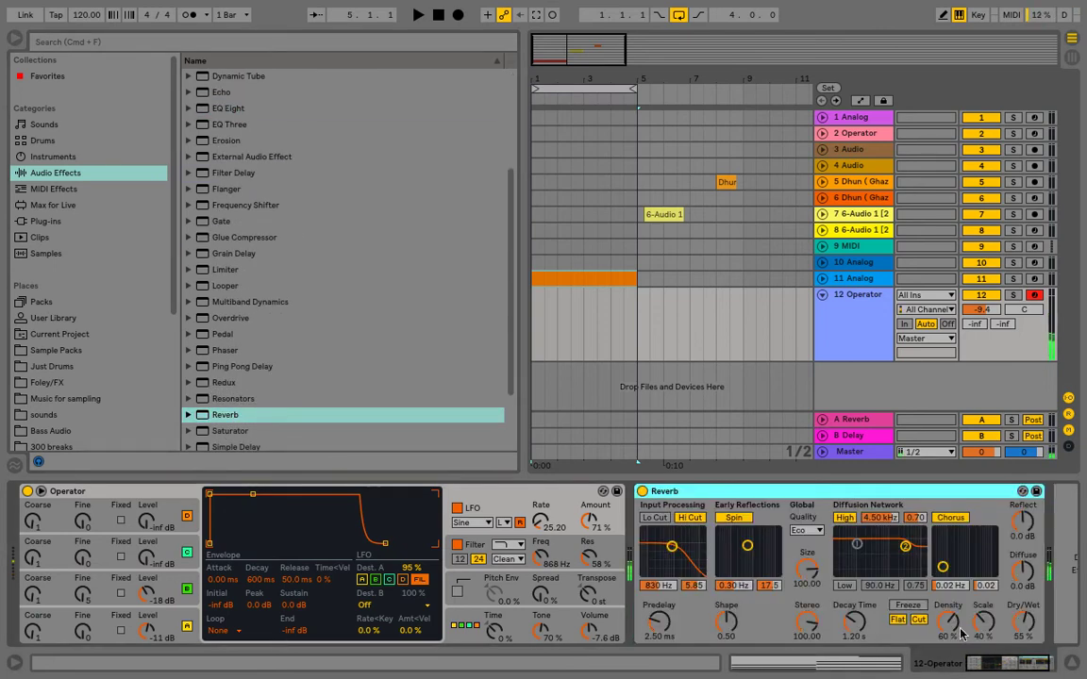
drag(854, 621, 854, 608)
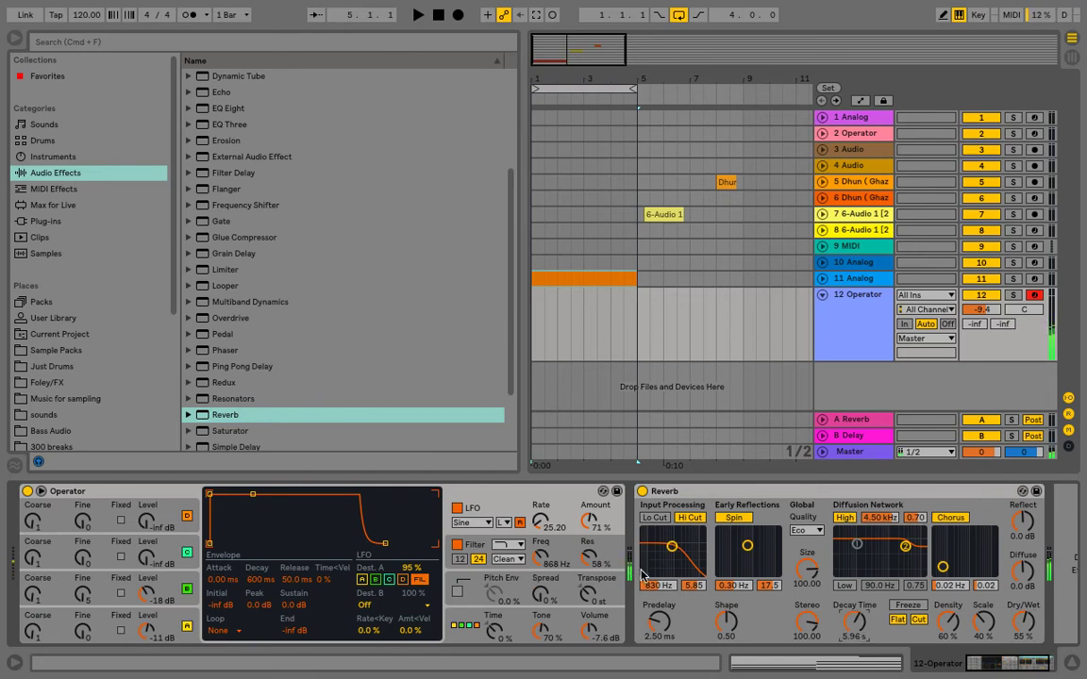
Set Operator's spread to 59%, and bring in oscillator C at coarse 2 with a level of -13 dB
drag(541, 594, 541, 583)
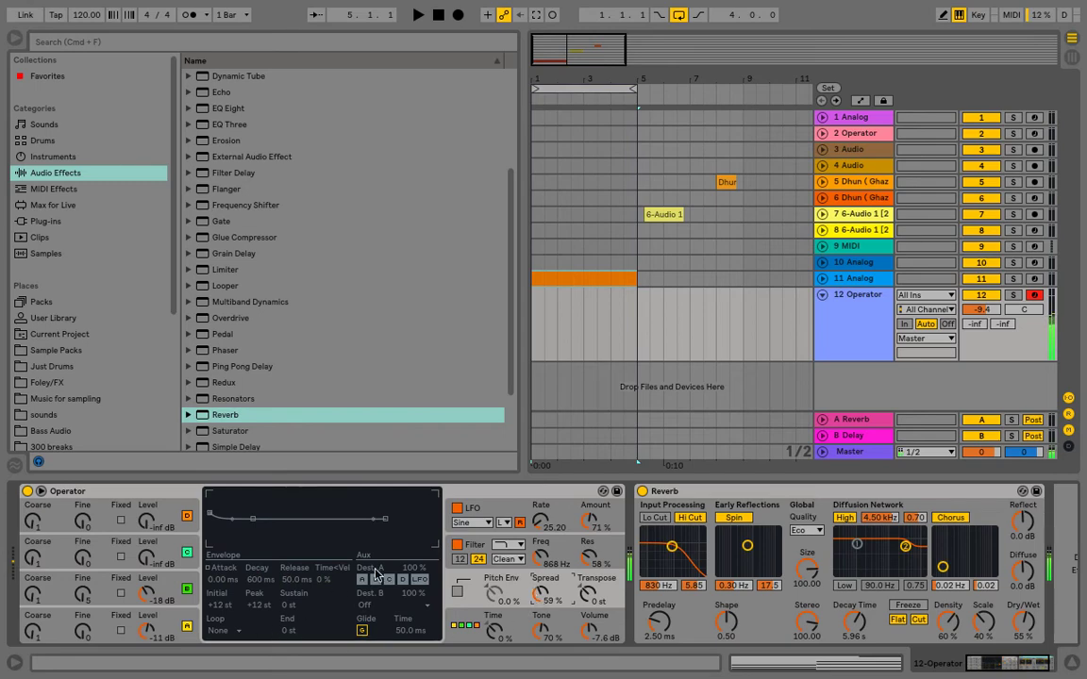
click(432, 495)
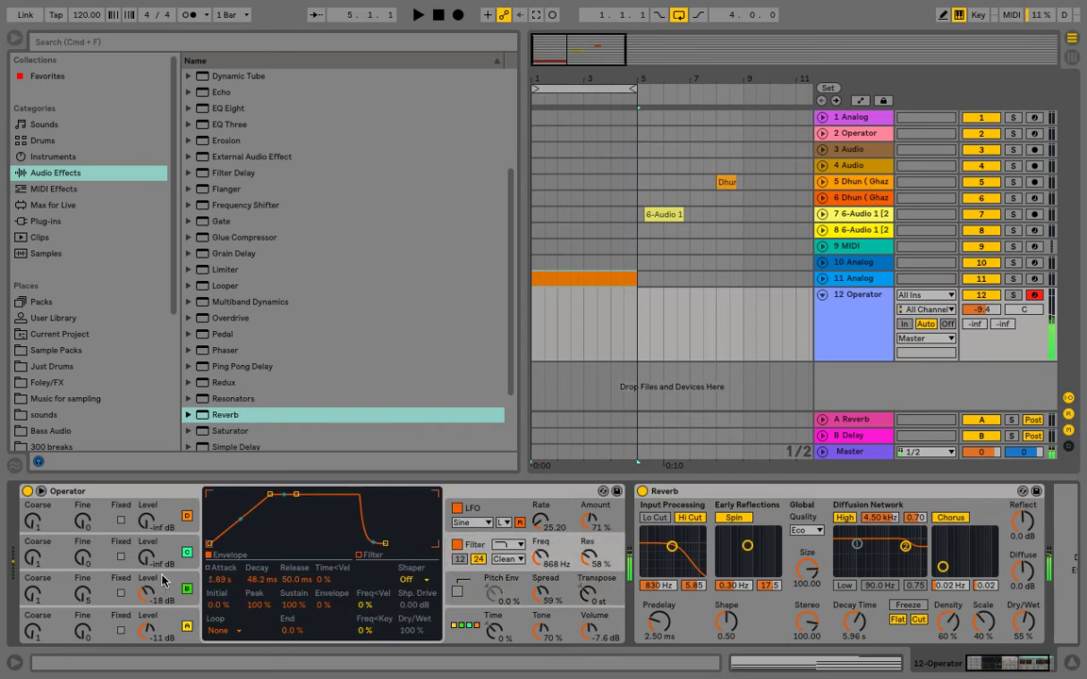
drag(147, 557, 147, 533)
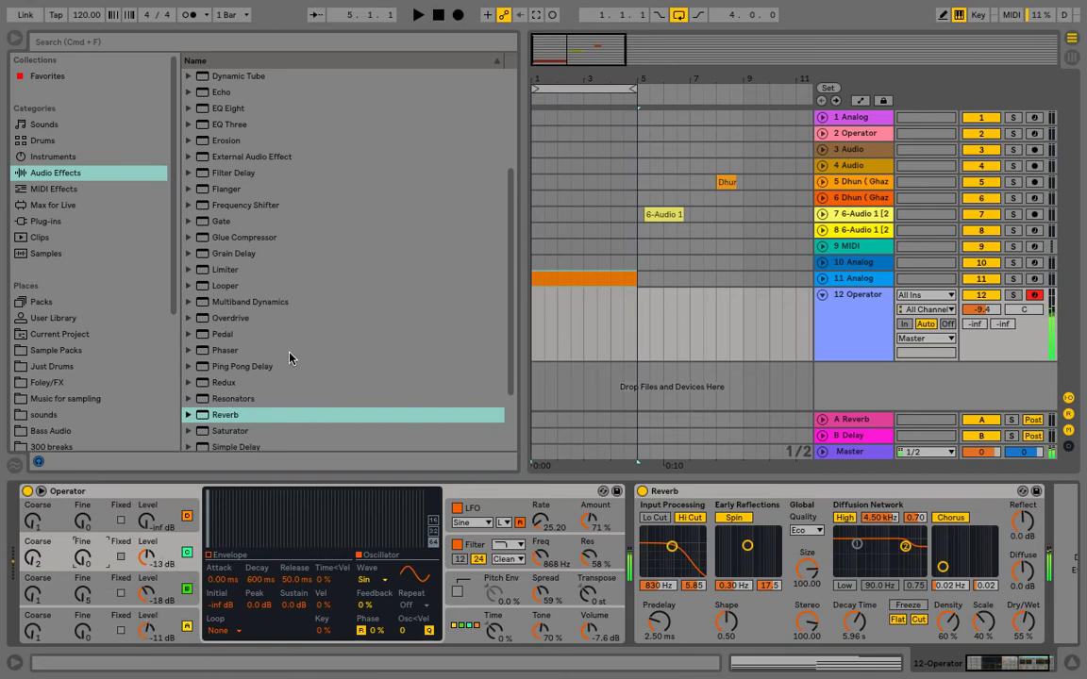
Add a Pedal effect after the Reverb in Distort mode, with about 7% gain, -5.08 dB output and 57% dry/wet
drag(209, 334, 1011, 575)
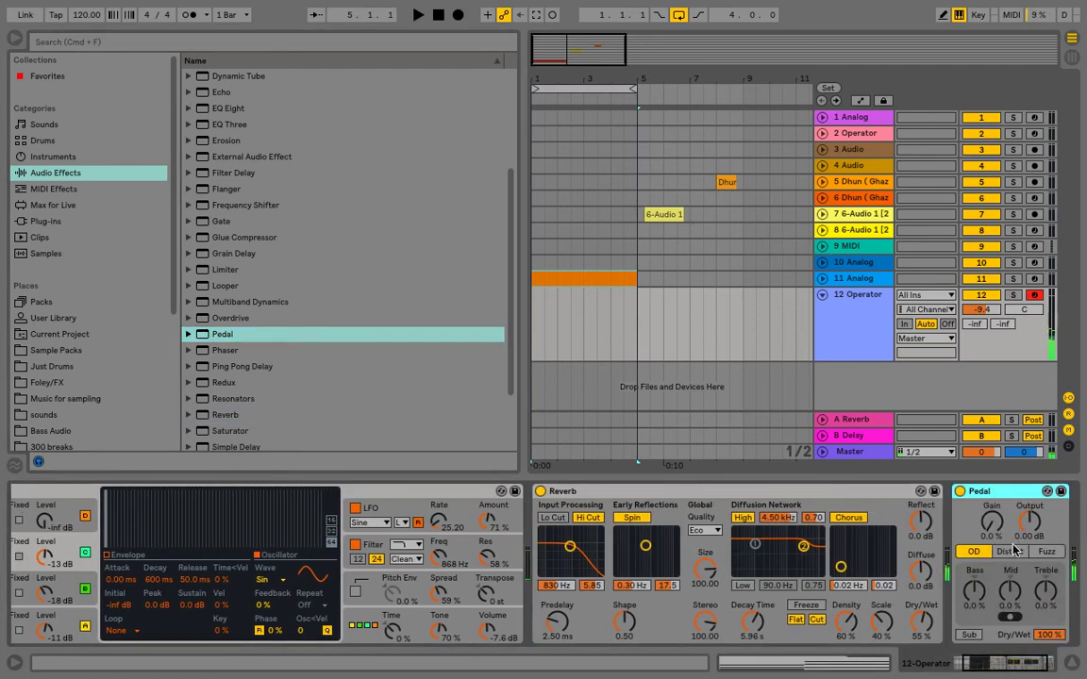
drag(1030, 521, 991, 477)
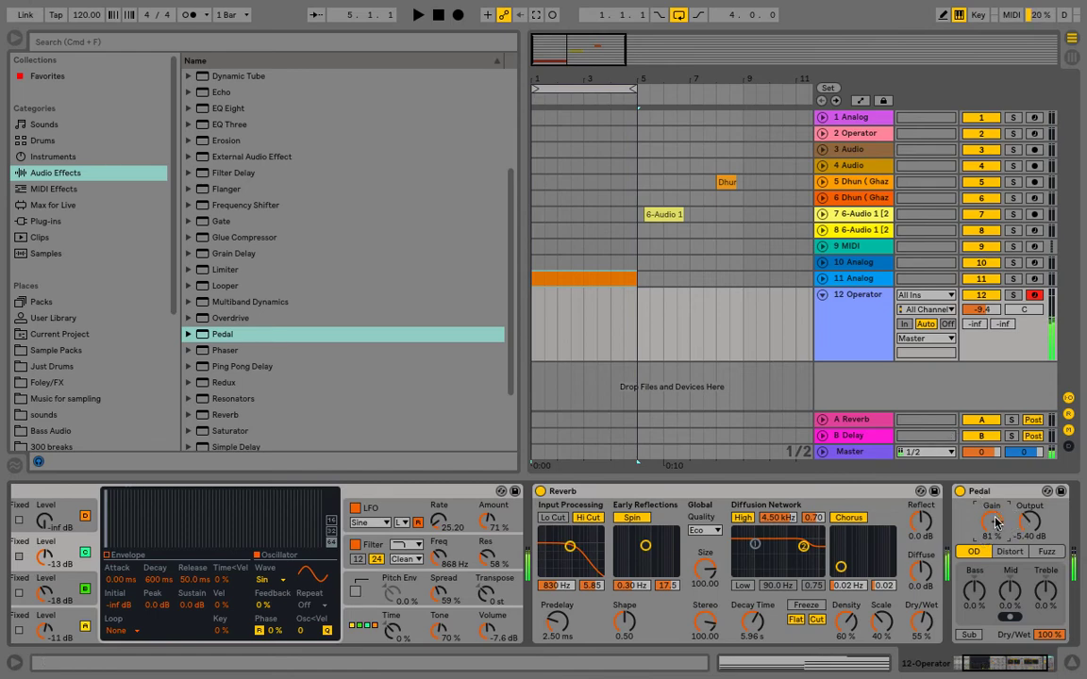
drag(995, 519, 994, 498)
click(1009, 551)
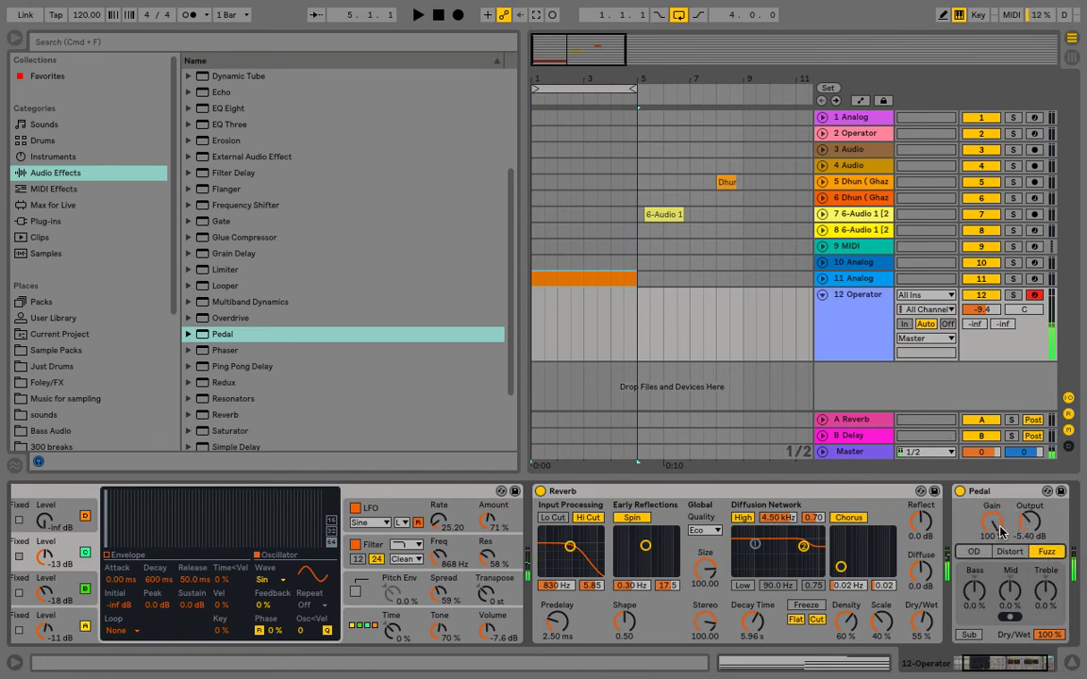
drag(991, 521, 990, 594)
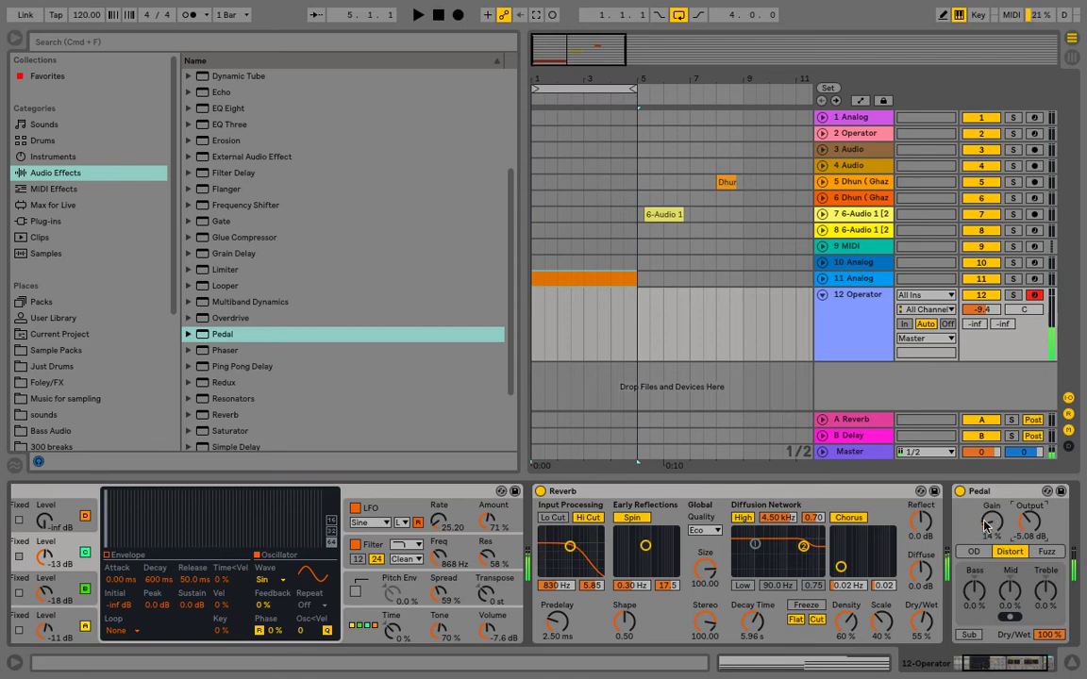
drag(1054, 640, 1054, 675)
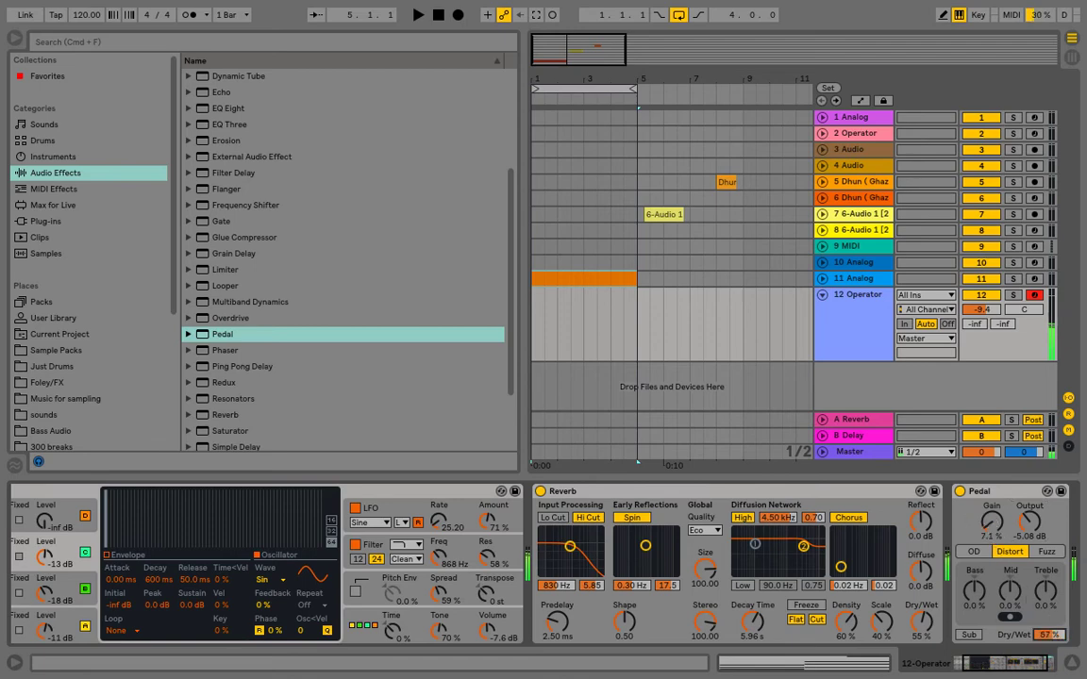
drag(991, 521, 1028, 540)
Open Operator's filter frequency up to 18.5 kHz
scroll(910, 604, left, 3)
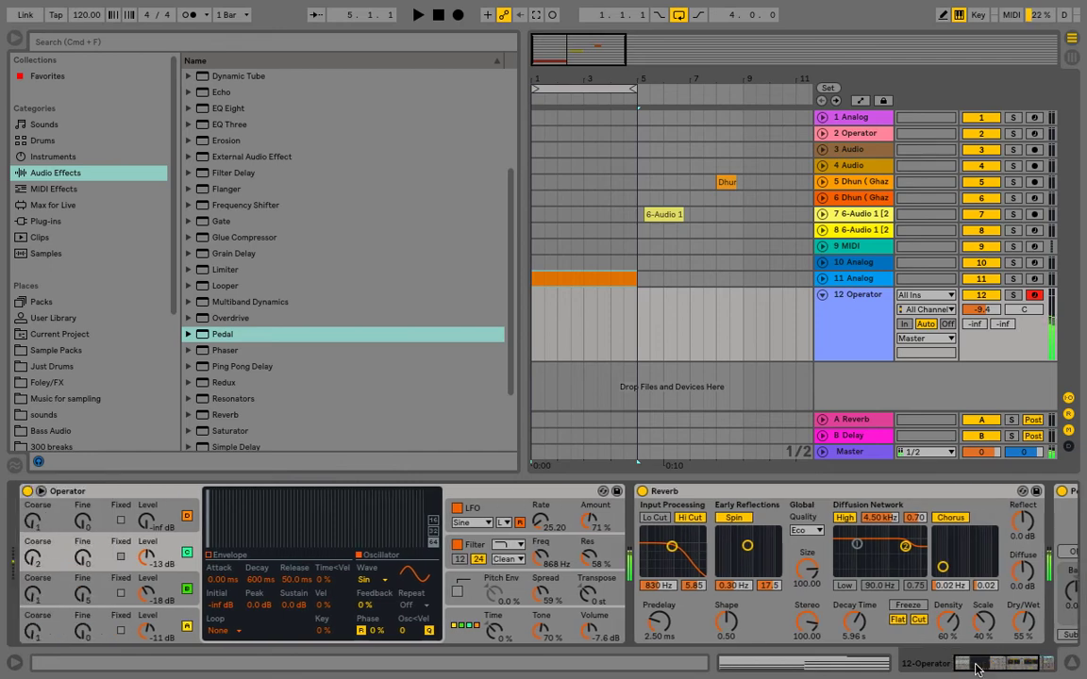
click(546, 560)
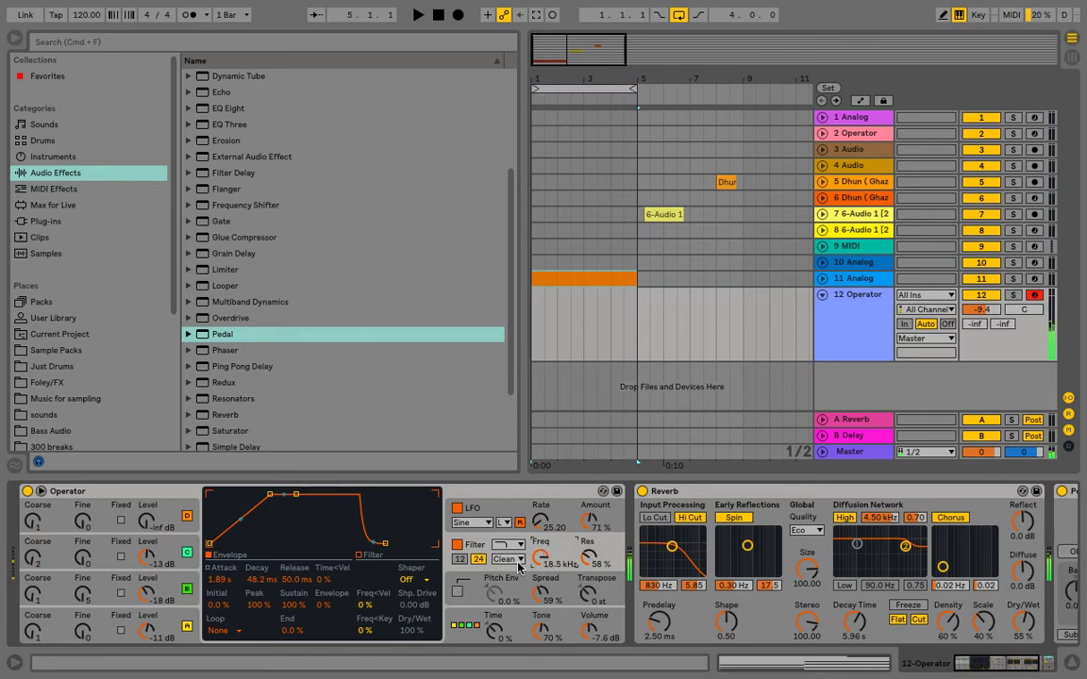
Set the Pedal effect to OD mode with 100% gain, -7.62 dB output and 100% dry/wet
scroll(877, 602, right, 5)
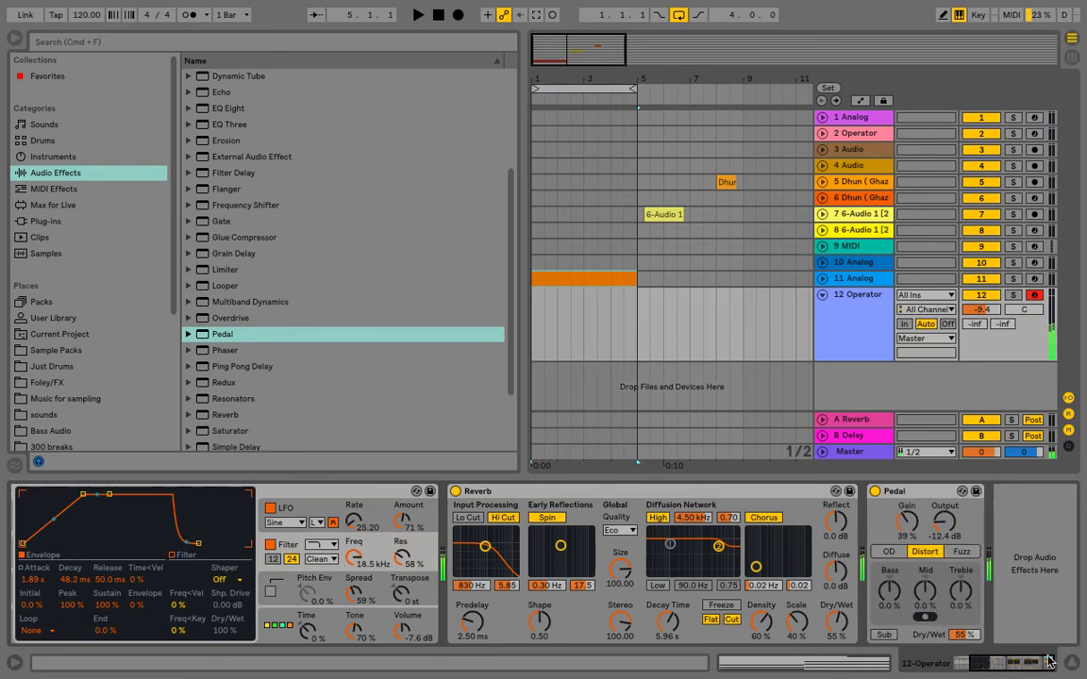
drag(905, 533, 906, 526)
drag(961, 635, 959, 619)
mouse_move(932, 532)
mouse_down()
mouse_move(905, 491)
mouse_move(950, 512)
mouse_move(943, 530)
mouse_up()
click(888, 551)
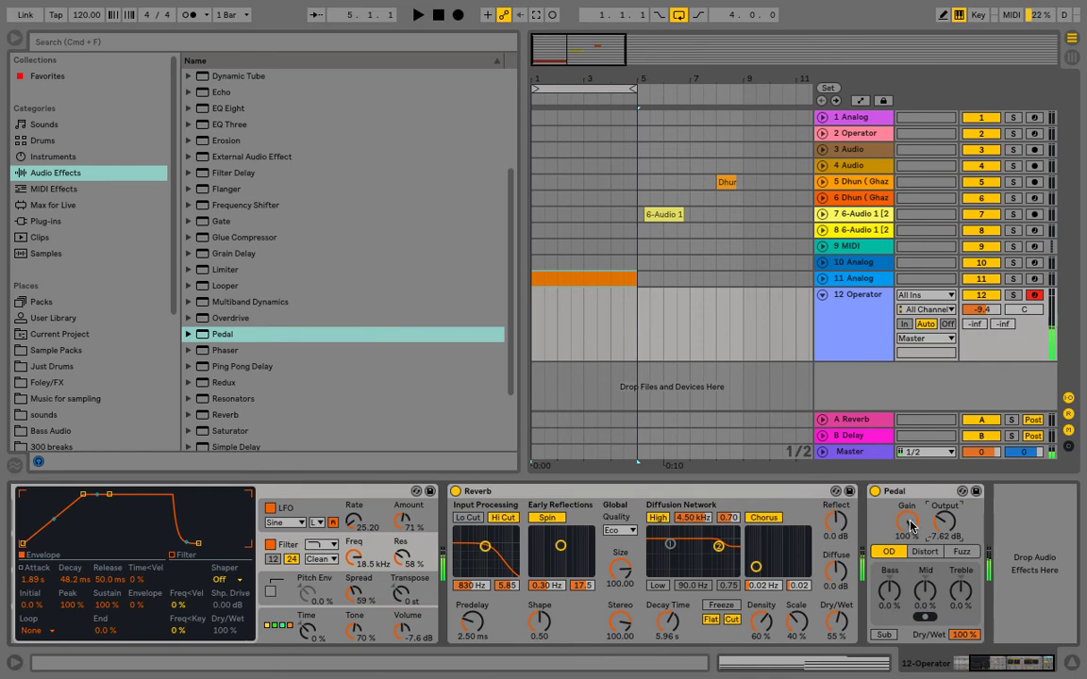
Audition the Pedal in Fuzz mode and bypassed, and settle on OD mode with 37% gain and 84% dry/wet
click(961, 551)
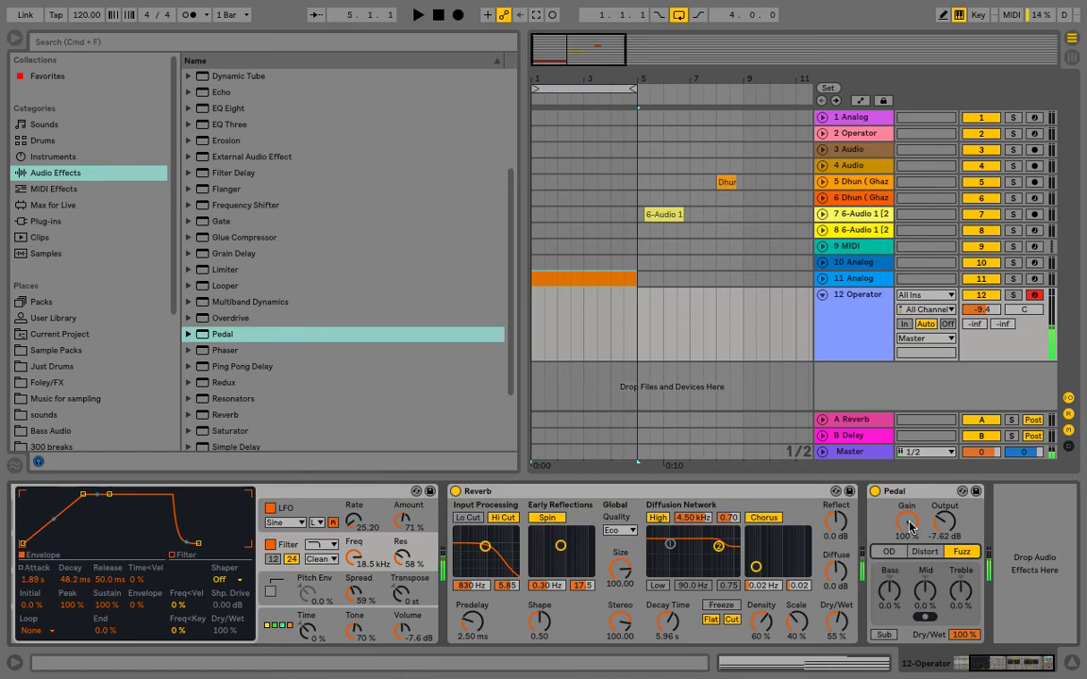
drag(908, 527, 908, 537)
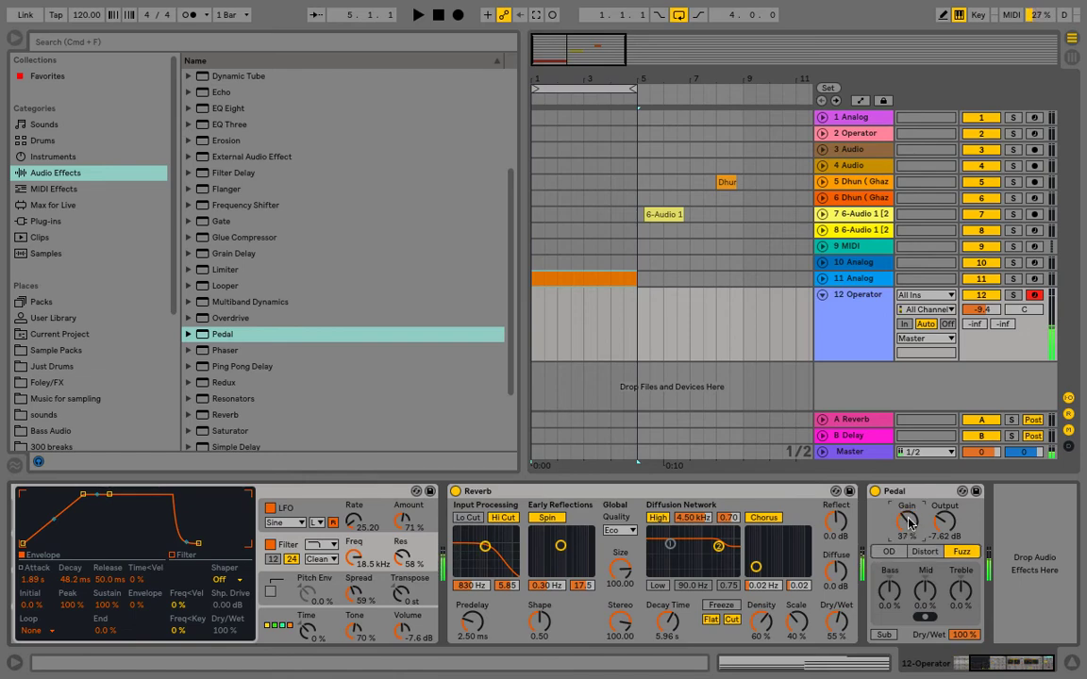
click(876, 491)
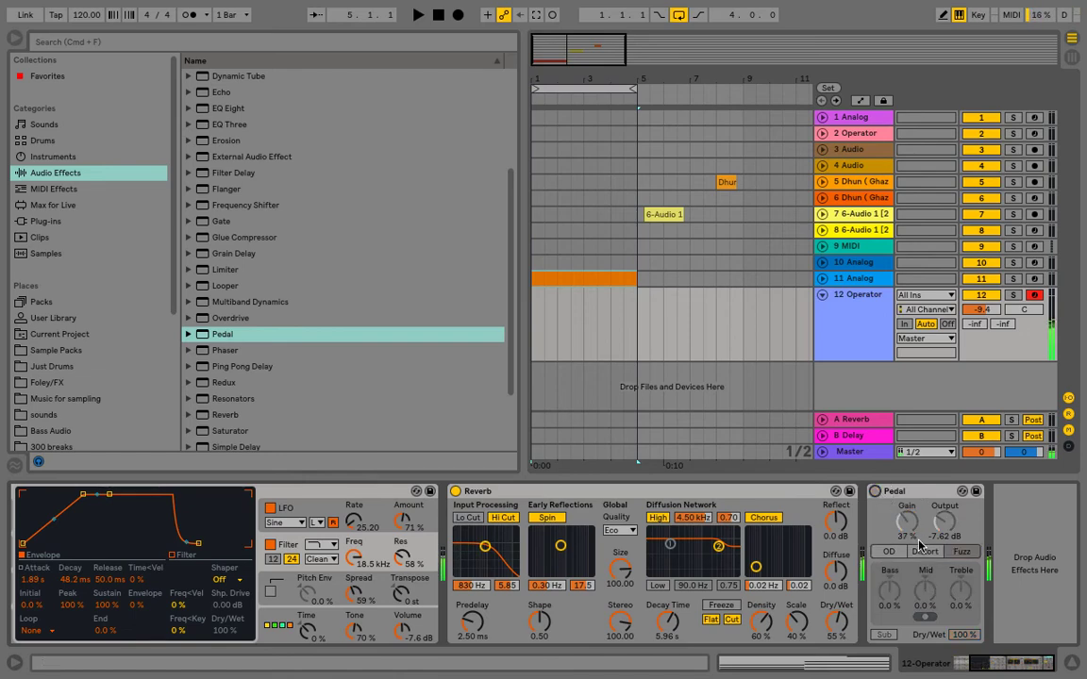
click(876, 491)
click(889, 552)
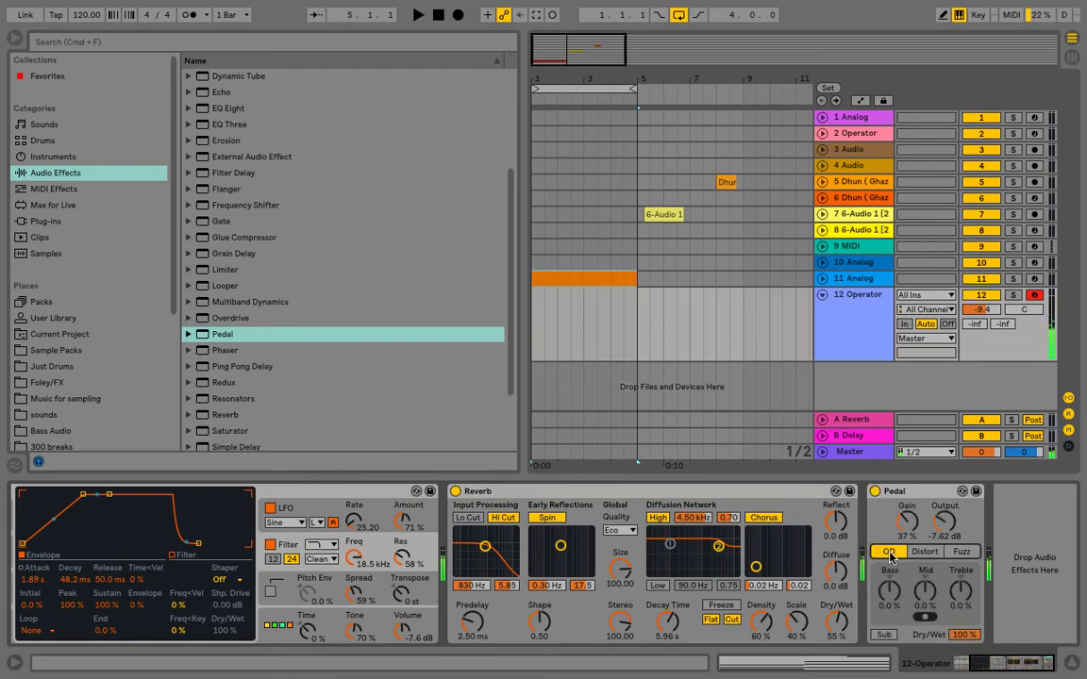
drag(963, 634, 964, 650)
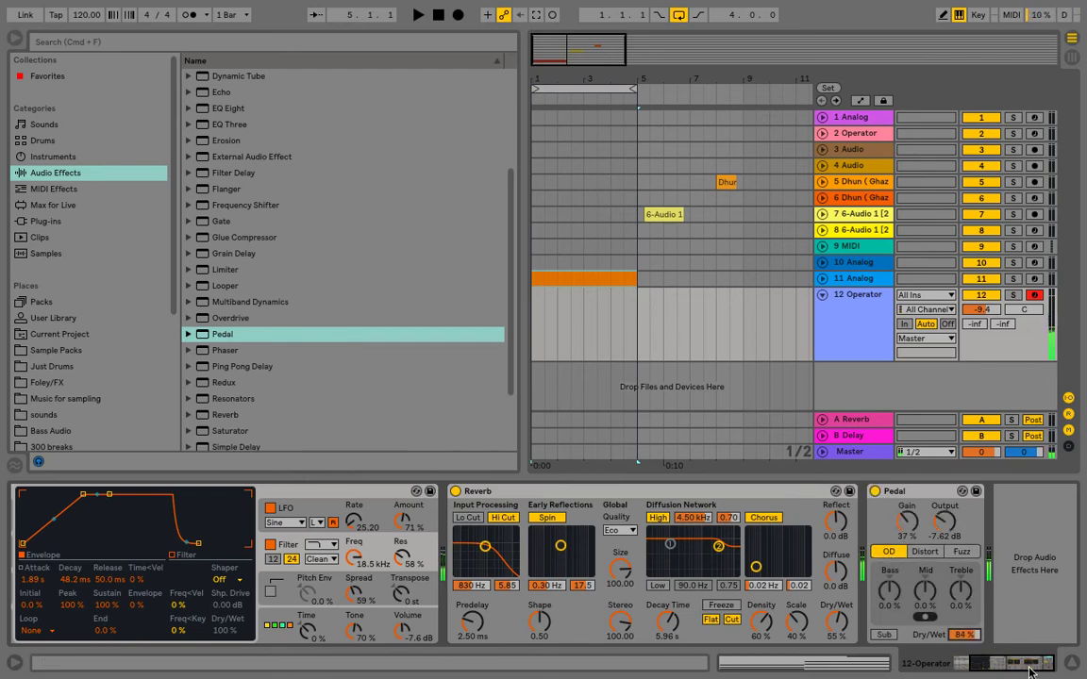
Lower the computer keyboard's octave to C0–D1 and raise the Operator track's volume to about 0.9 dB
scroll(535, 597, left, 4)
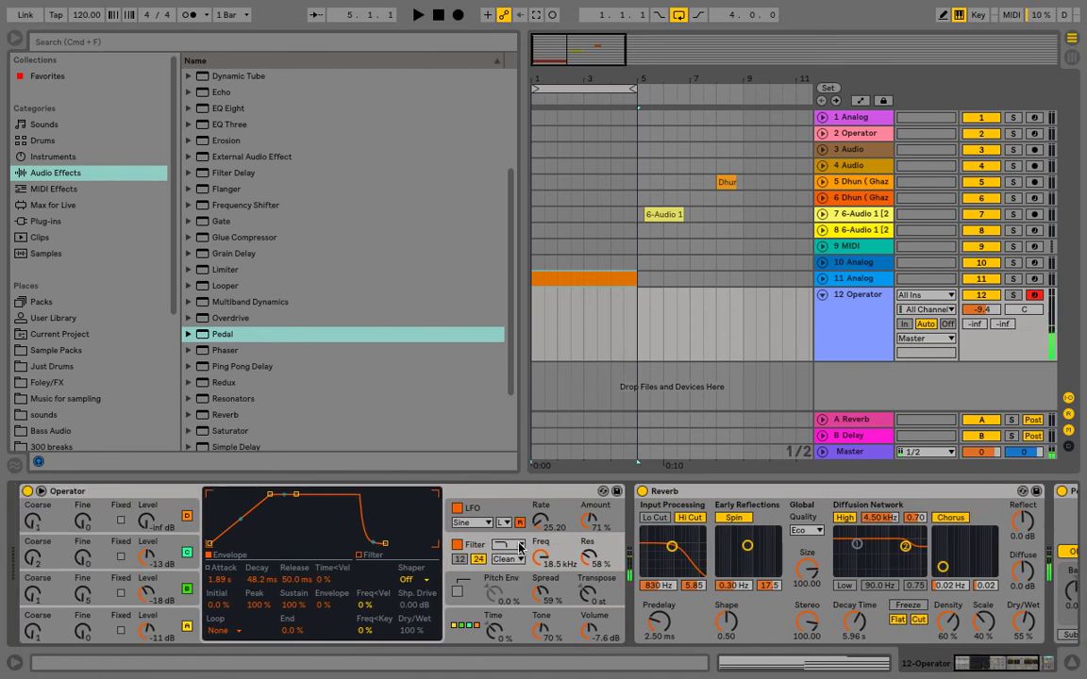
key(z)
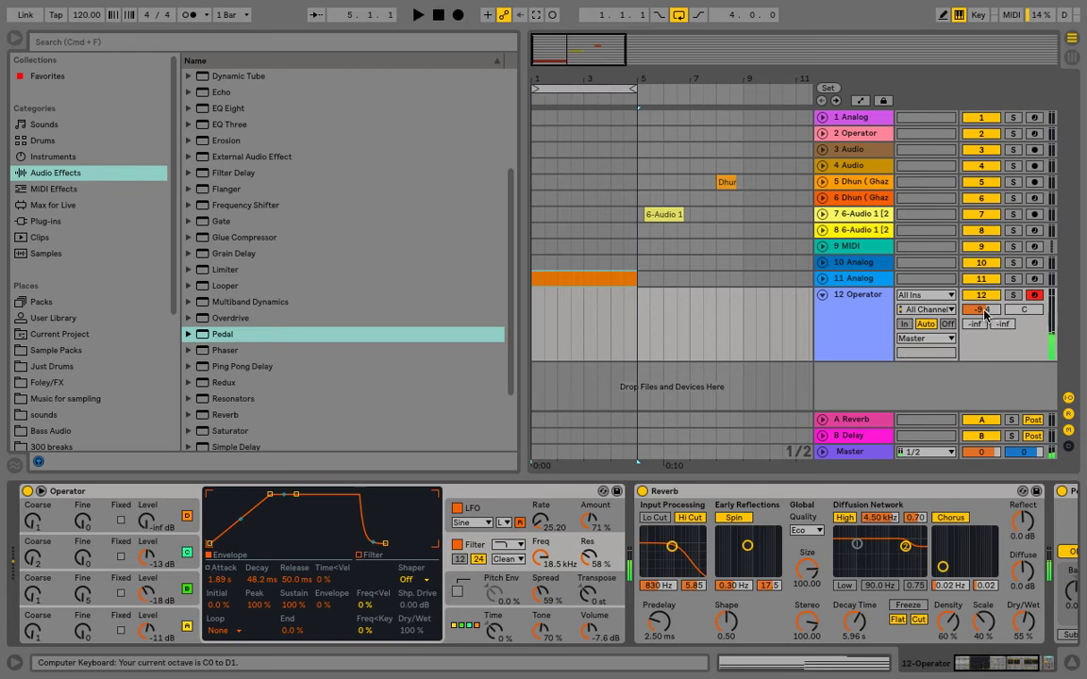
drag(985, 311, 987, 304)
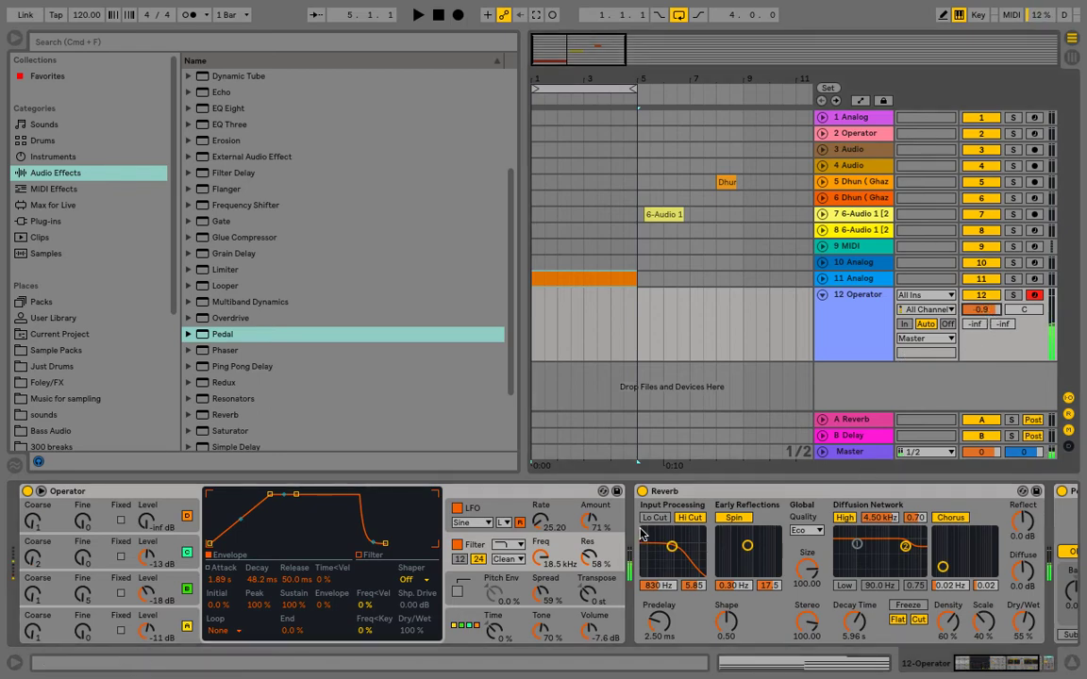
Sweep Operator's filter down and back up to 18.5 kHz with 44% resonance, and switch off the Pedal effect
drag(523, 546, 548, 618)
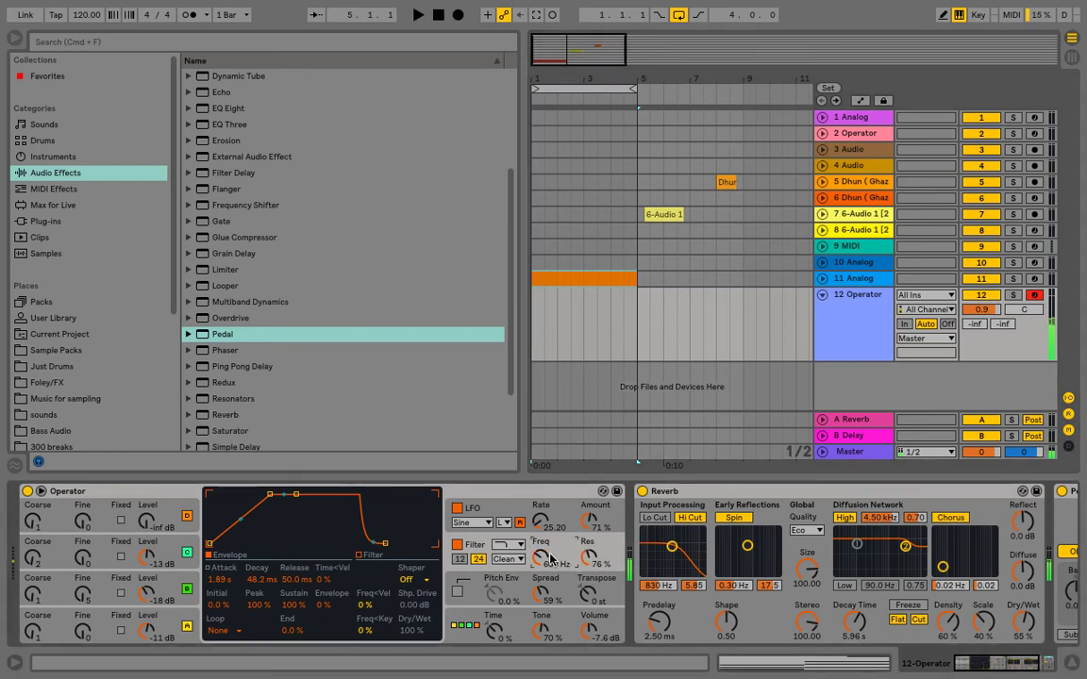
drag(550, 558, 550, 504)
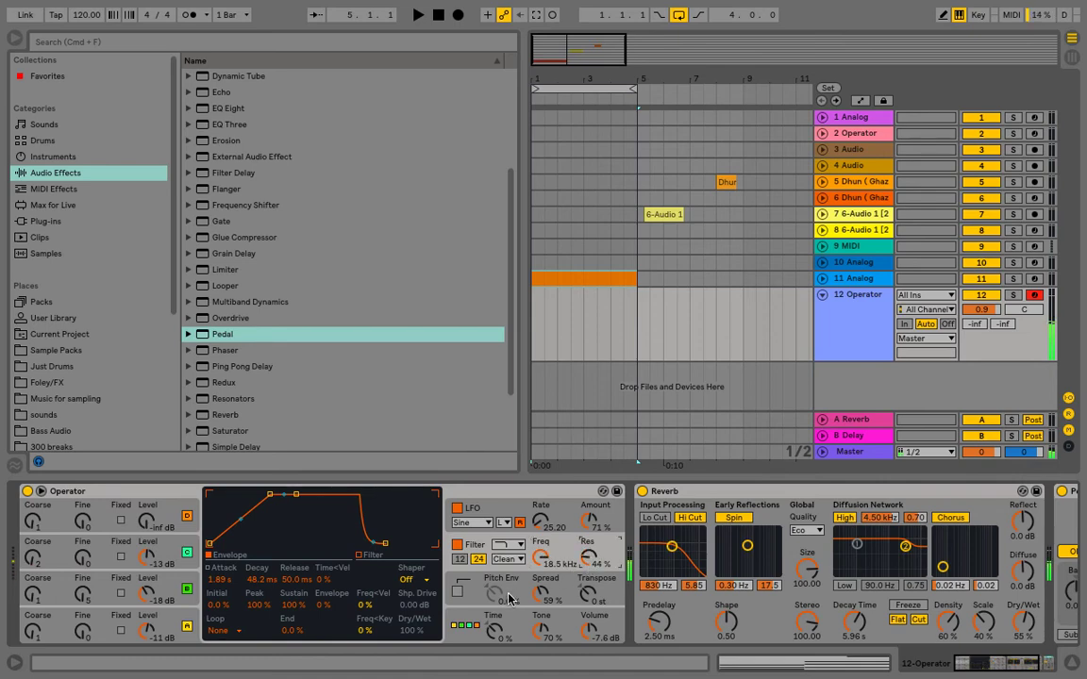
drag(966, 666, 842, 666)
click(875, 492)
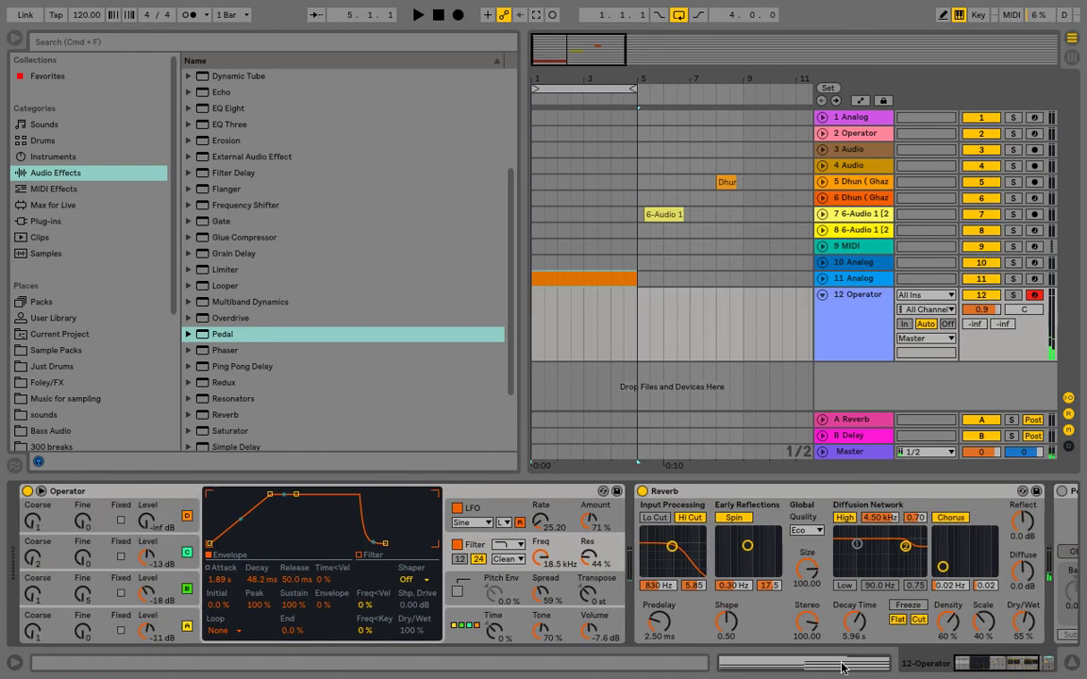
Set the computer keyboard's octave to C1–D2 and lower Operator's filter frequency to 202 Hz
key(z)
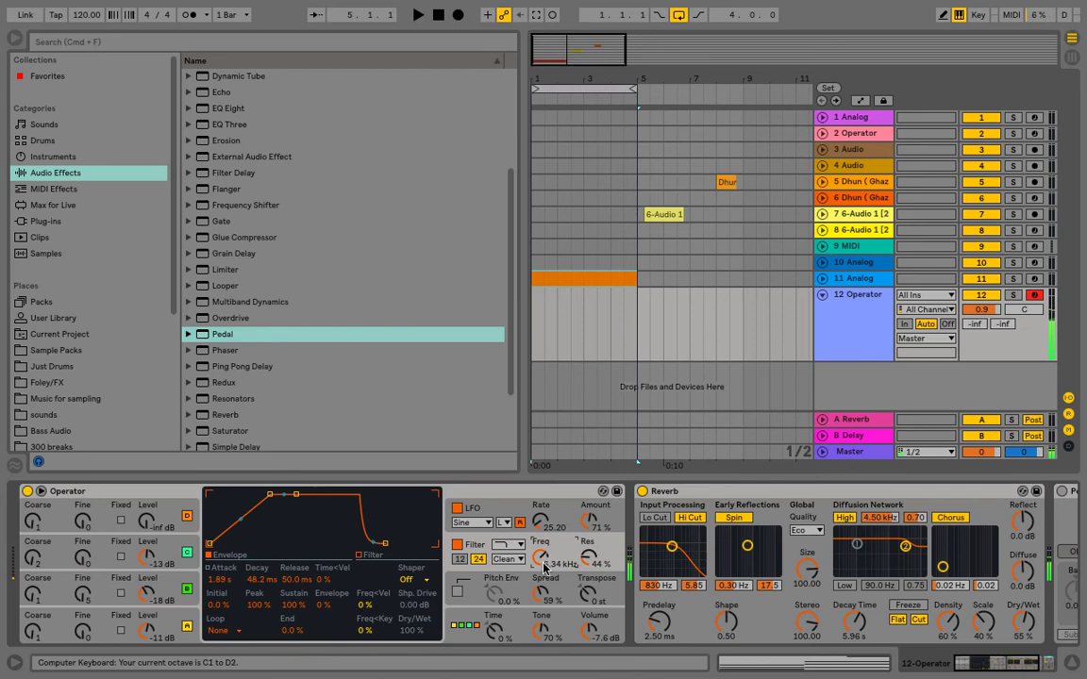
drag(545, 564, 545, 598)
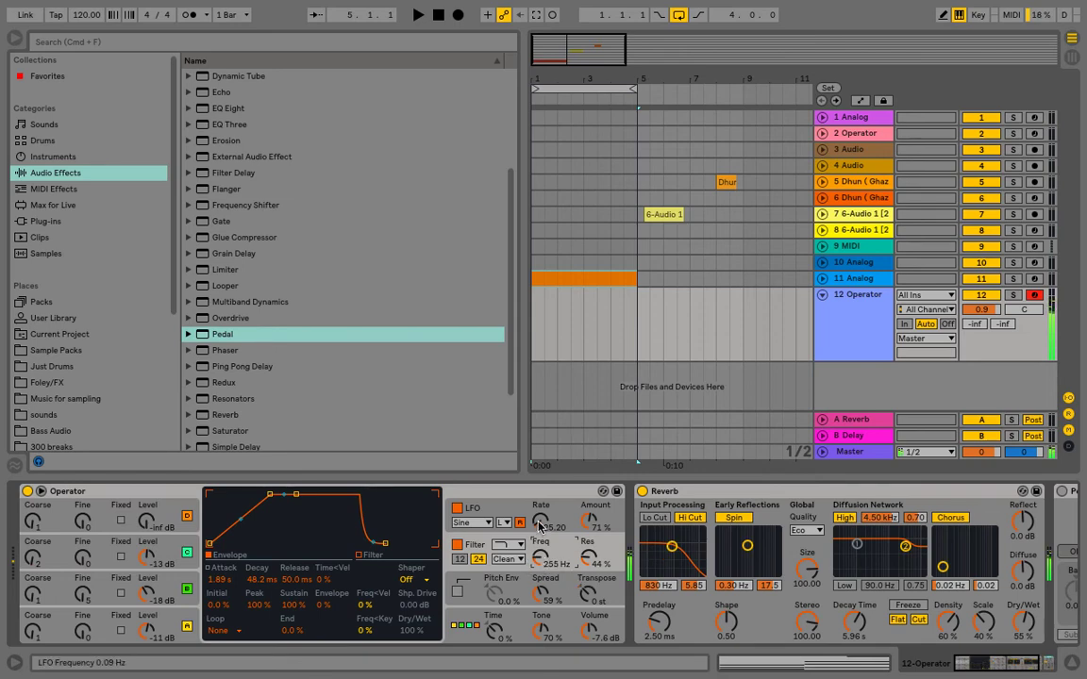
drag(542, 562, 542, 576)
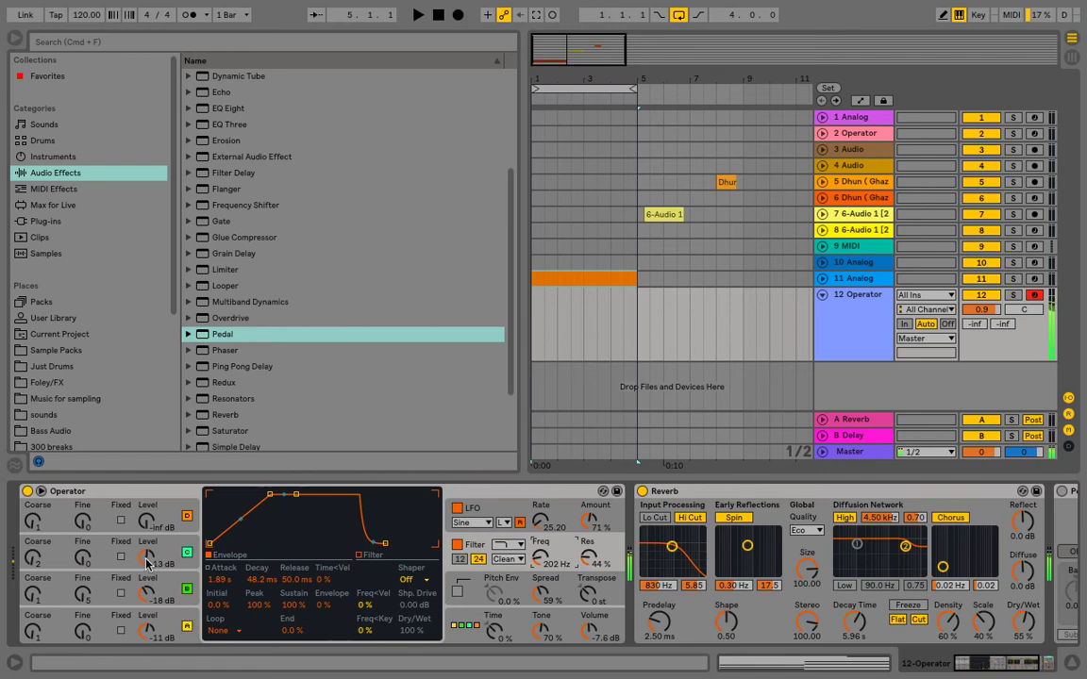
Give oscillator C a Saw 16 wave with fine tuning at 503, and raise the filter frequency to 474 Hz
click(111, 557)
click(365, 580)
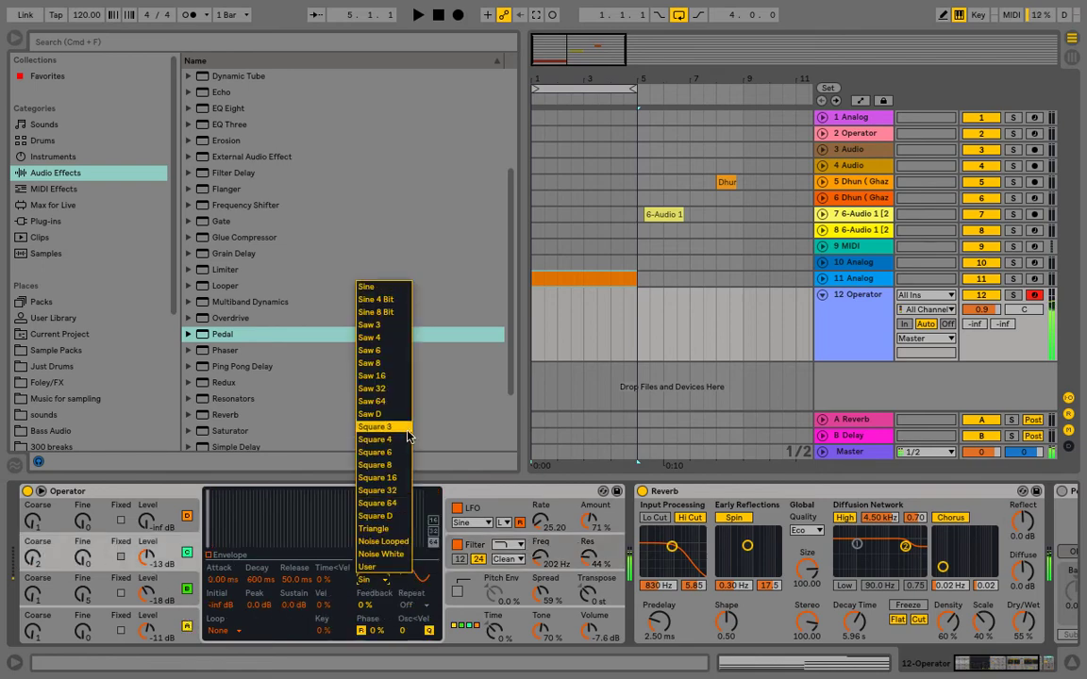
click(346, 342)
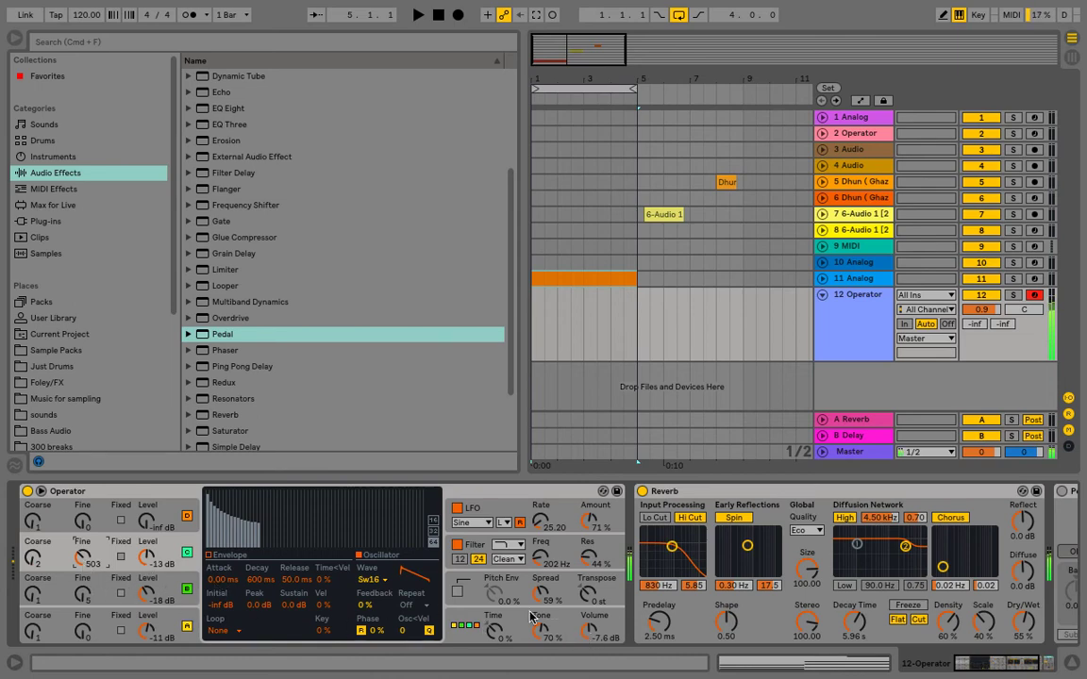
click(527, 542)
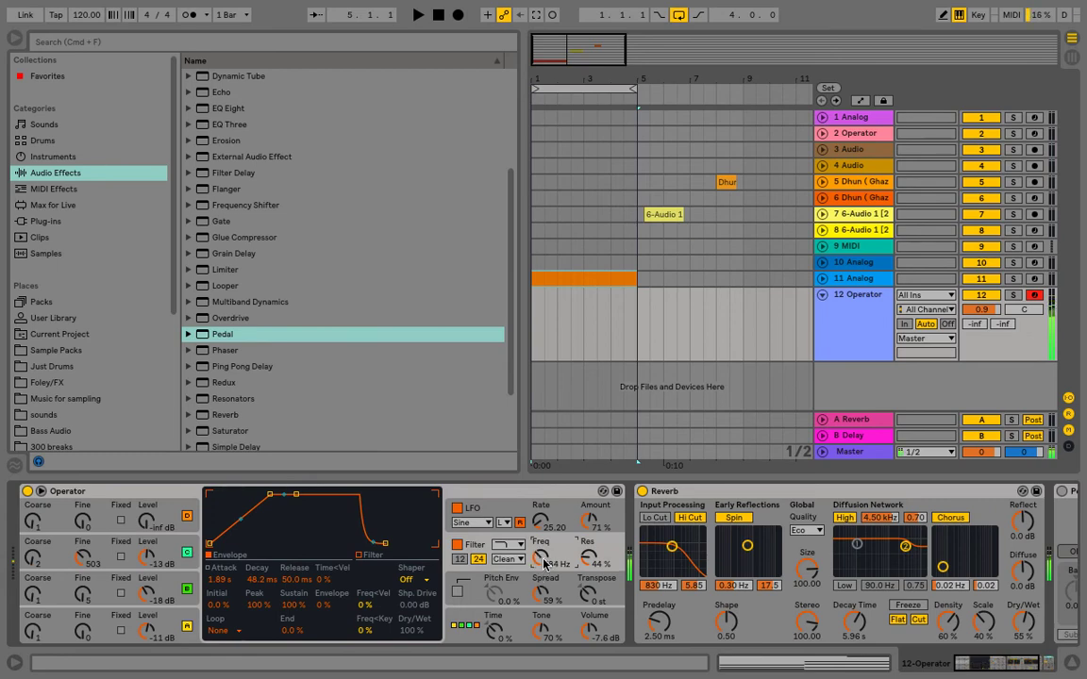
drag(538, 550, 539, 530)
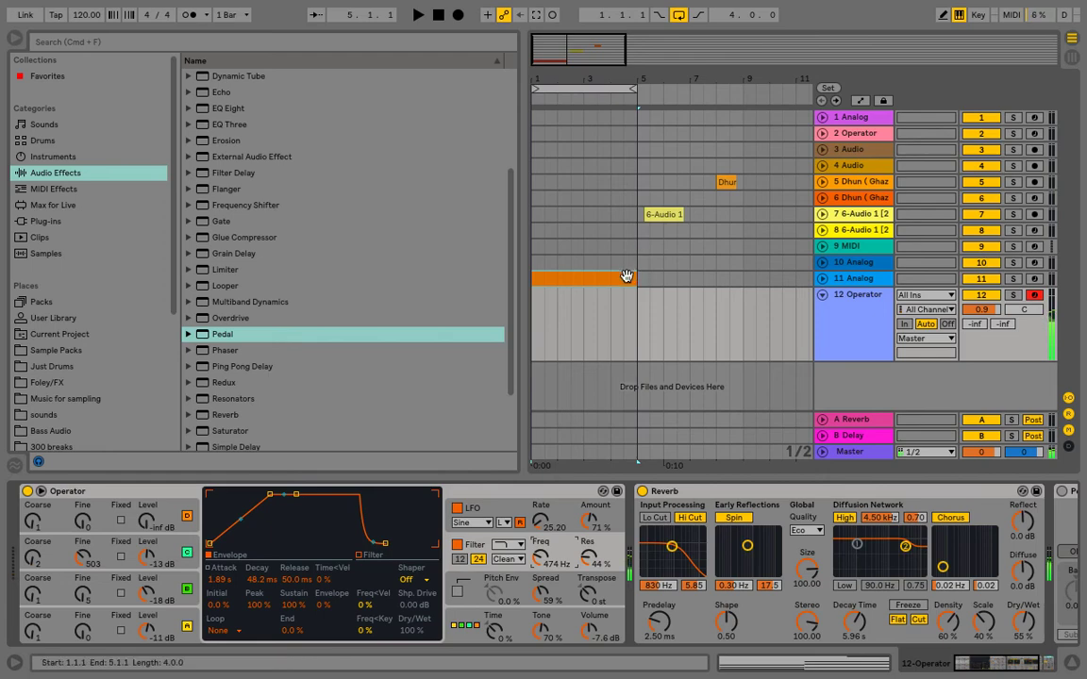
Move the four-bar MIDI clip from the 11 Analog track to the 12 Operator track, check its notes and play it
drag(618, 280, 620, 341)
key(space)
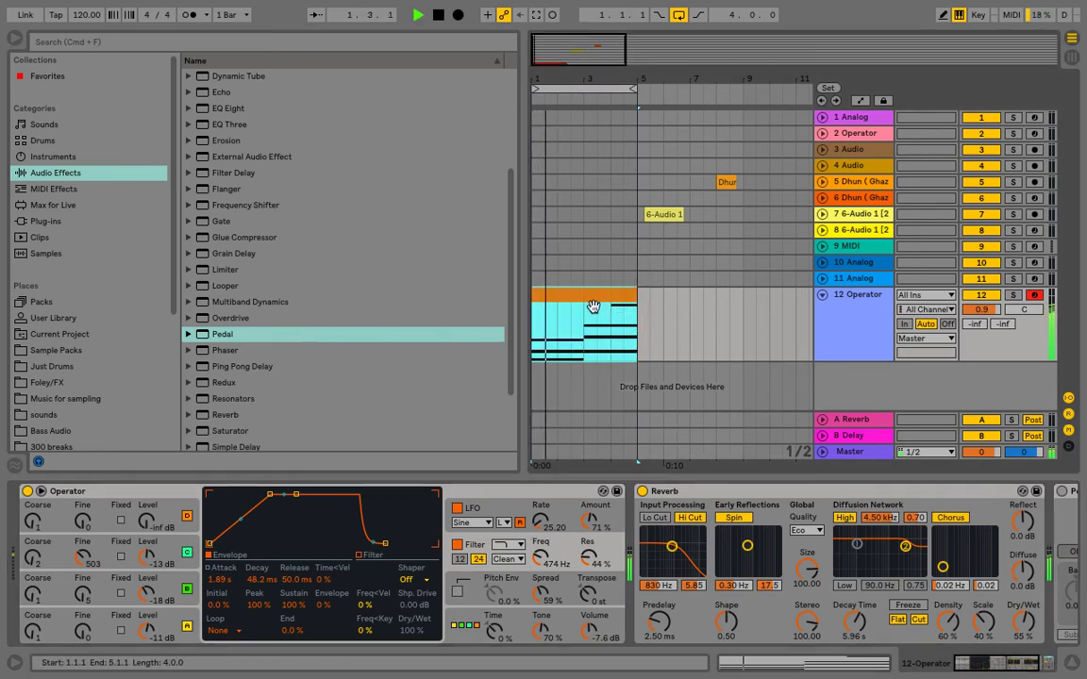
key(space)
double_click(590, 304)
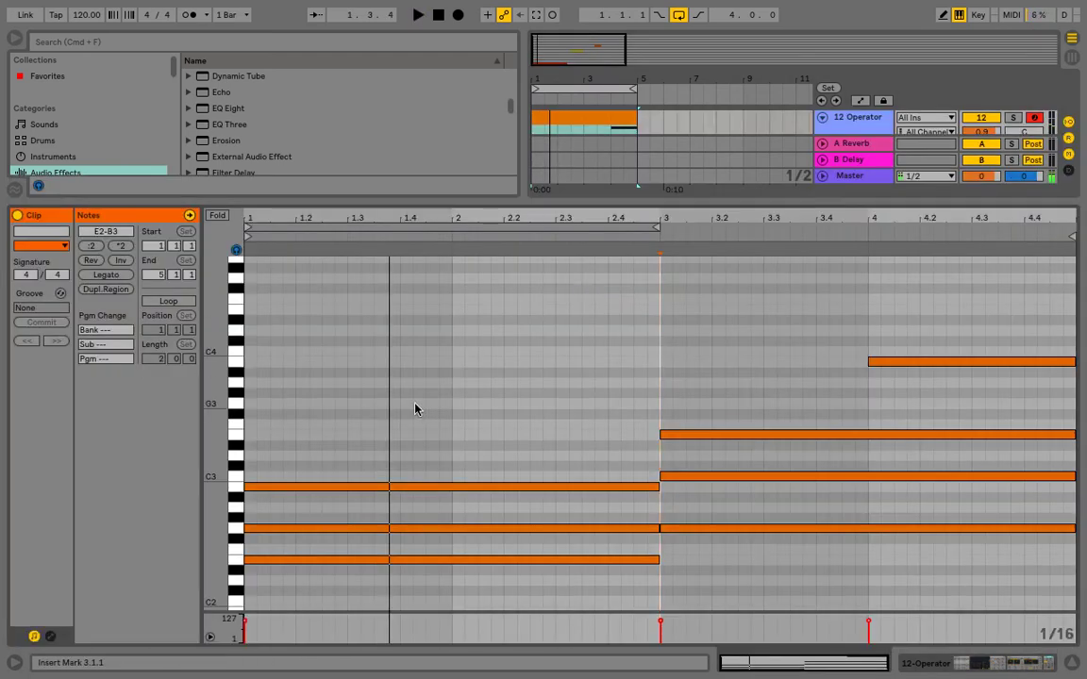
click(1072, 663)
key(space)
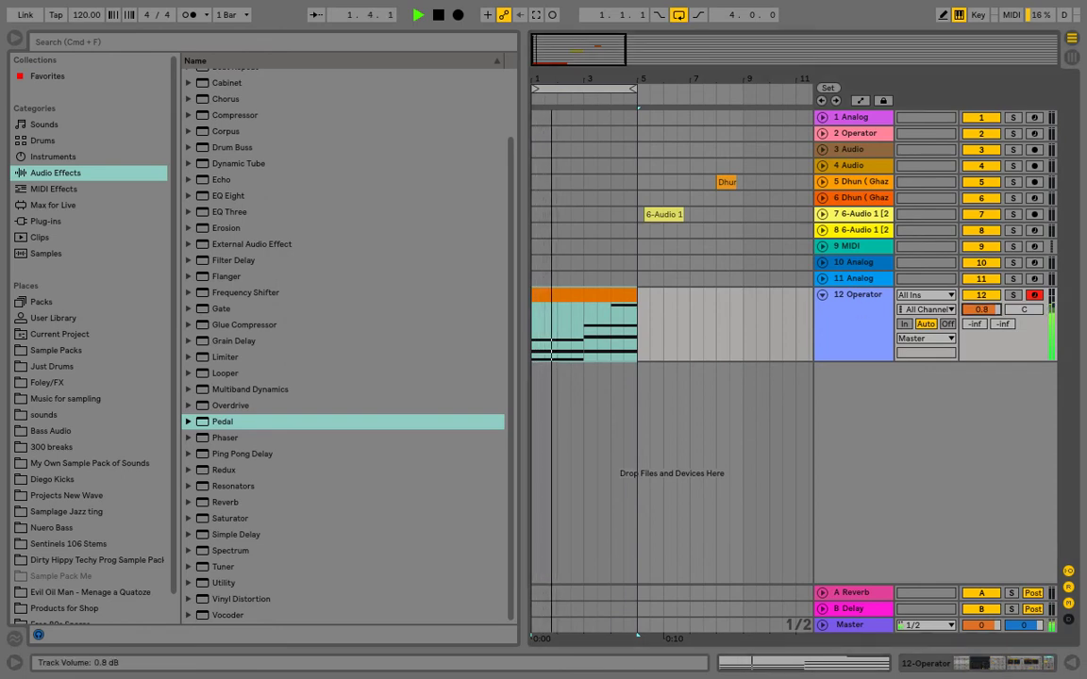
Lower oscillator C to -24 dB and the track volume to -5.7 dB, and set Operator's filter to 269 Hz with 66% resonance
click(875, 299)
double_click(876, 299)
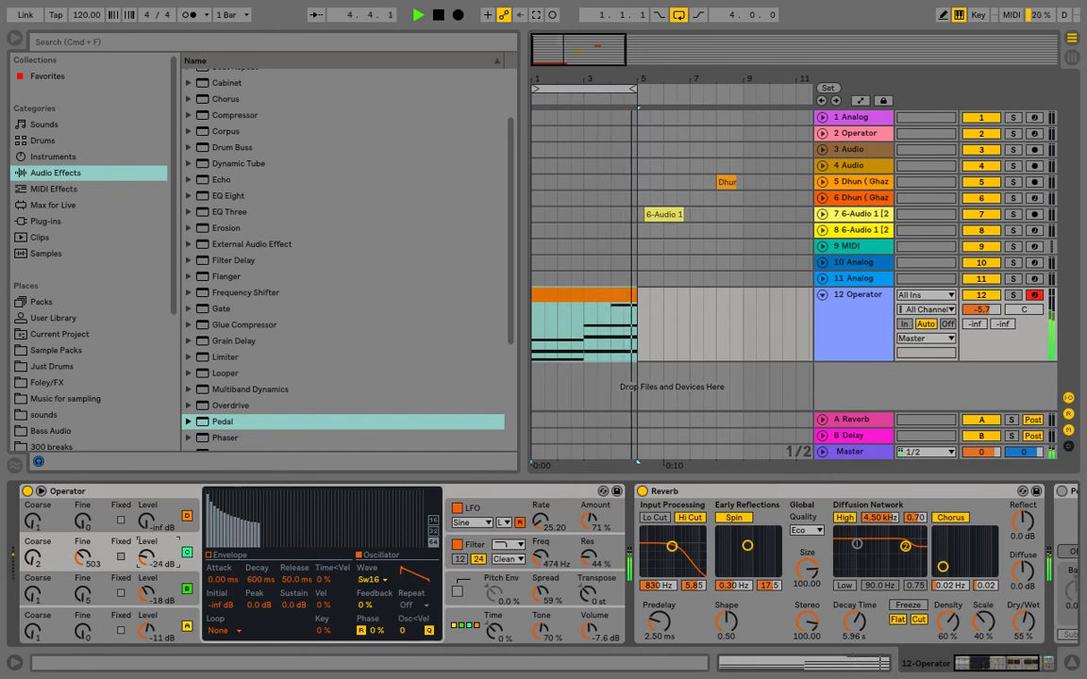
click(542, 555)
mouse_move(542, 556)
mouse_down()
mouse_move(542, 573)
mouse_move(590, 547)
mouse_move(589, 519)
mouse_move(542, 567)
mouse_up()
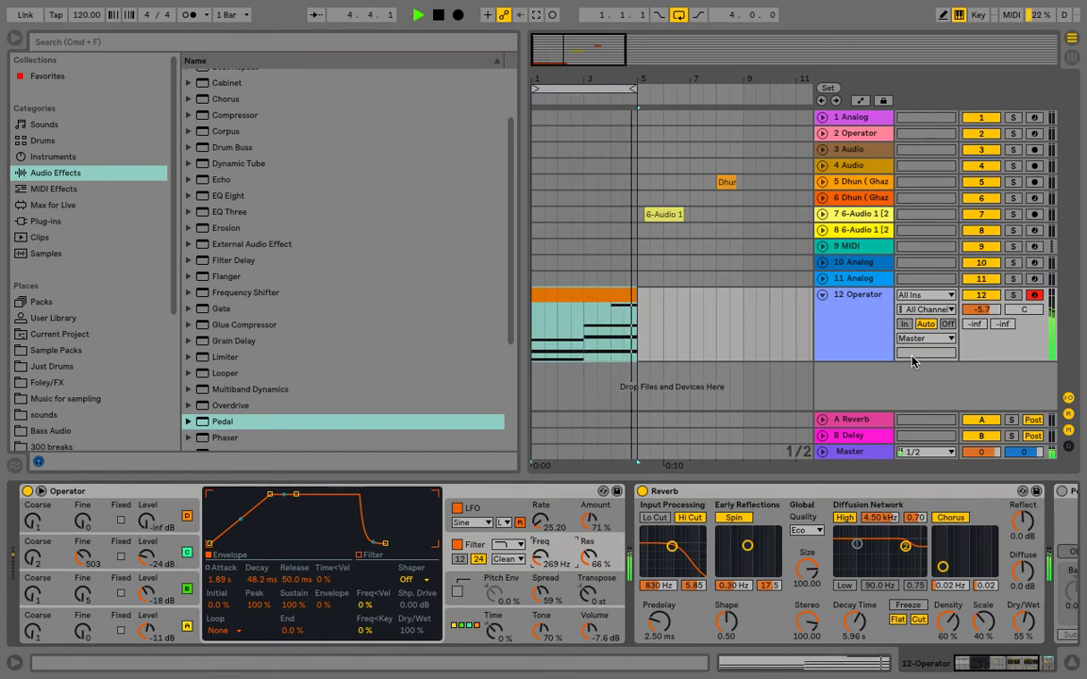
Insert an EQ Eight between Operator and the Reverb, and reduce oscillator C's level to -29 dB
drag(216, 196, 628, 540)
drag(806, 582, 897, 574)
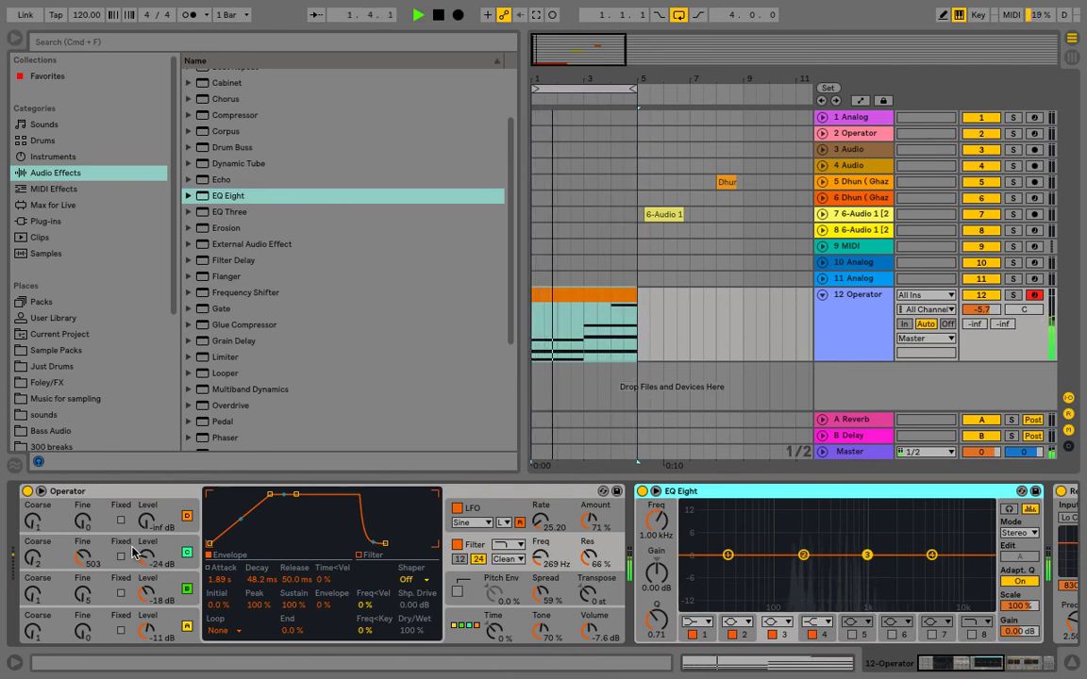
drag(143, 567, 143, 576)
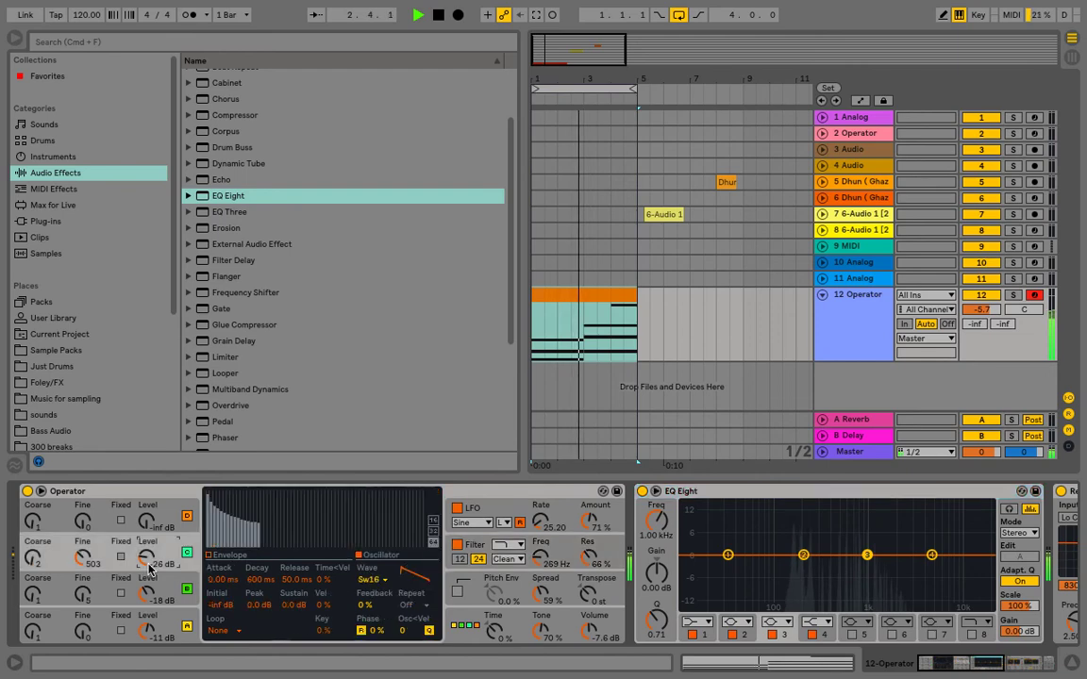
Set Operator's filter to 521 Hz with 37% resonance after sweeping its frequency, and reduce the spread to 40%
mouse_move(591, 557)
mouse_down()
mouse_move(592, 580)
mouse_move(542, 548)
mouse_move(588, 568)
mouse_up()
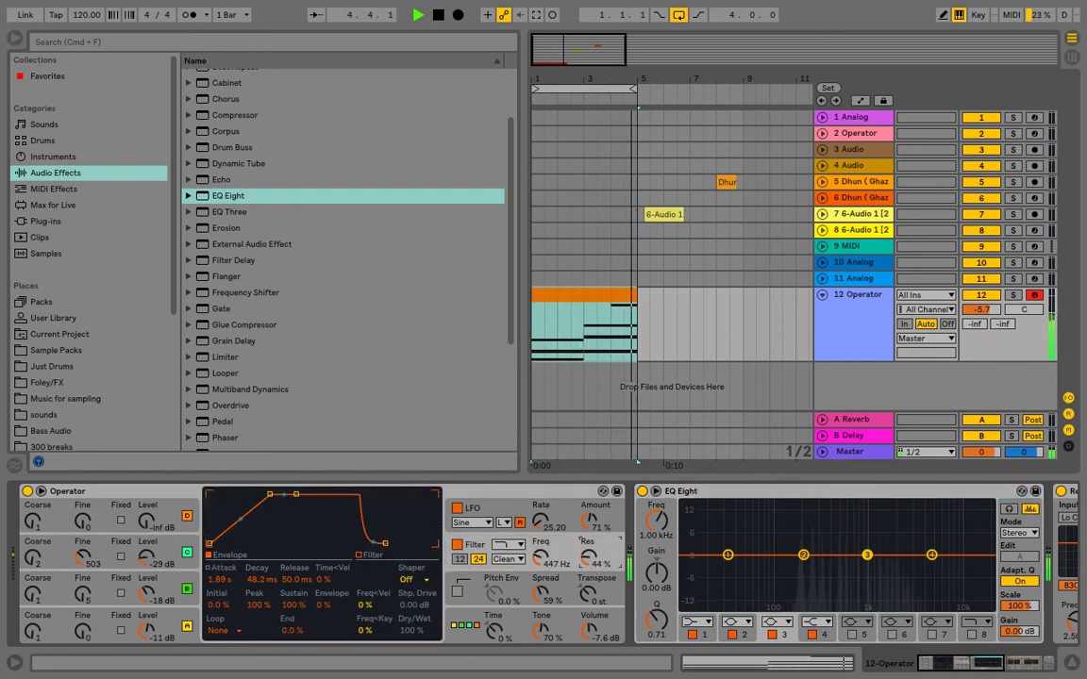
click(541, 565)
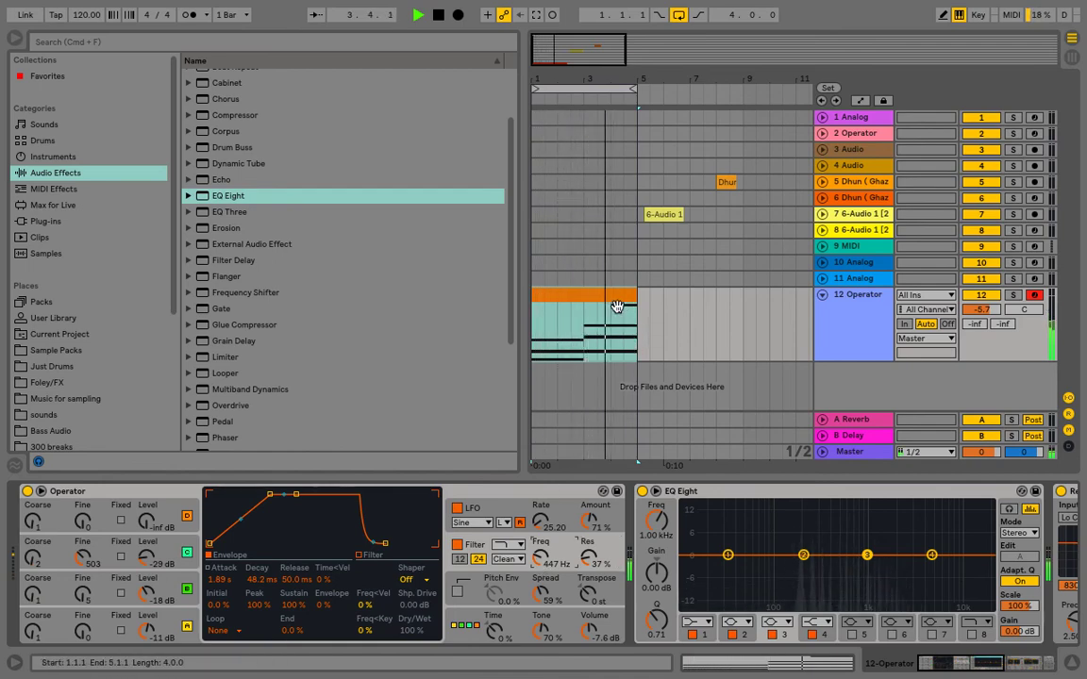
drag(540, 559, 542, 586)
drag(541, 594, 540, 604)
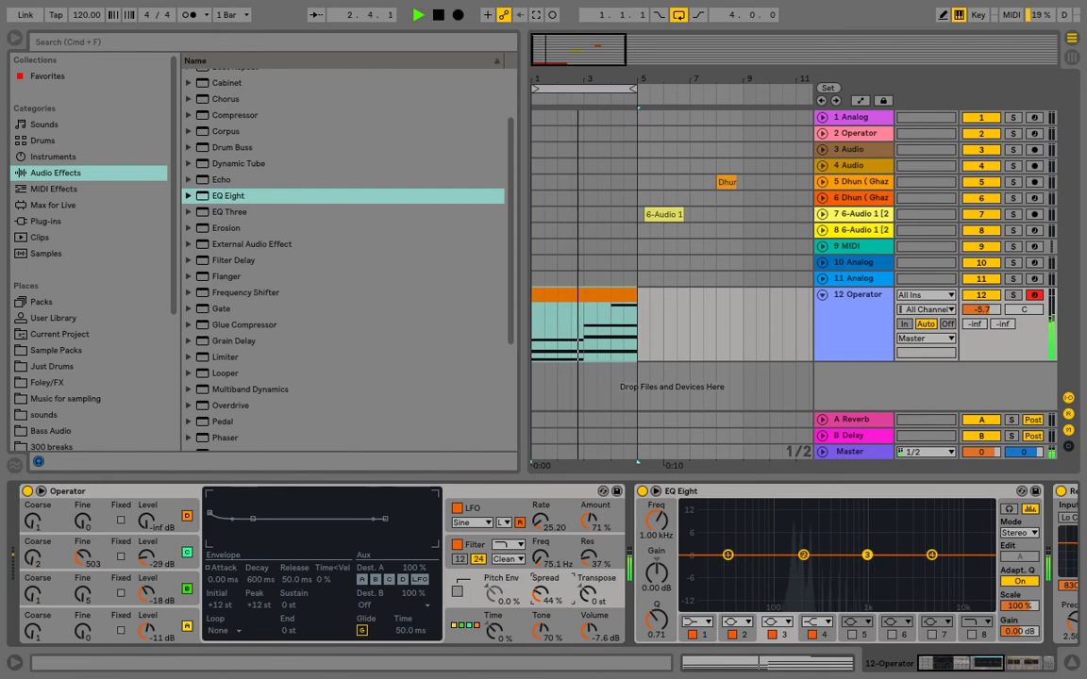
drag(540, 557, 541, 451)
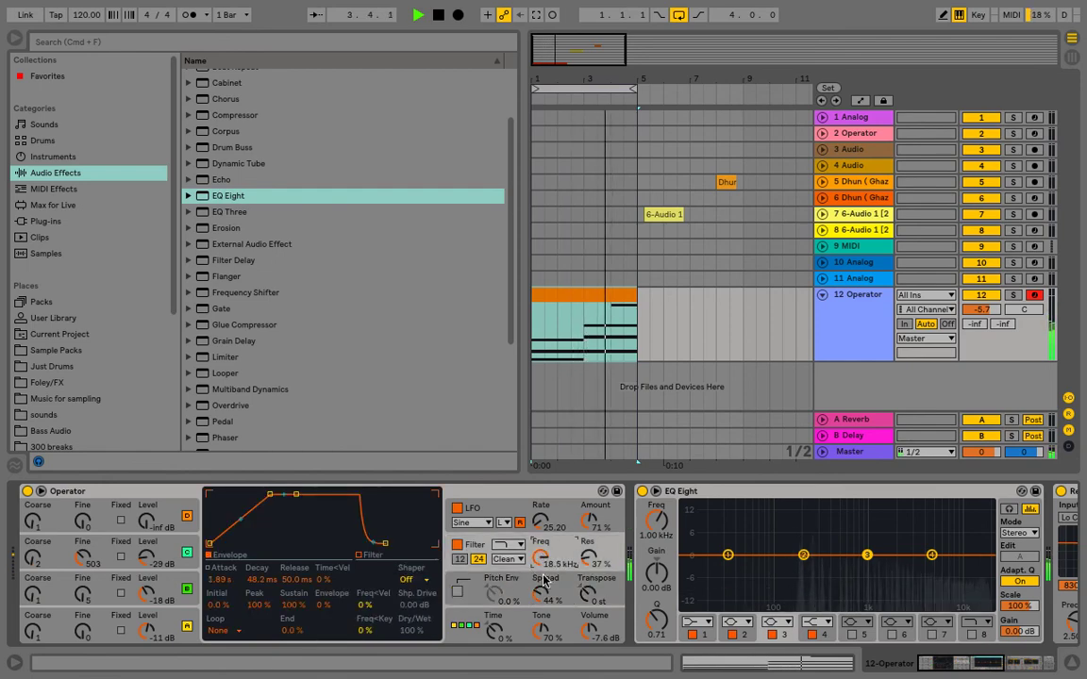
drag(541, 594, 540, 598)
drag(541, 557, 541, 627)
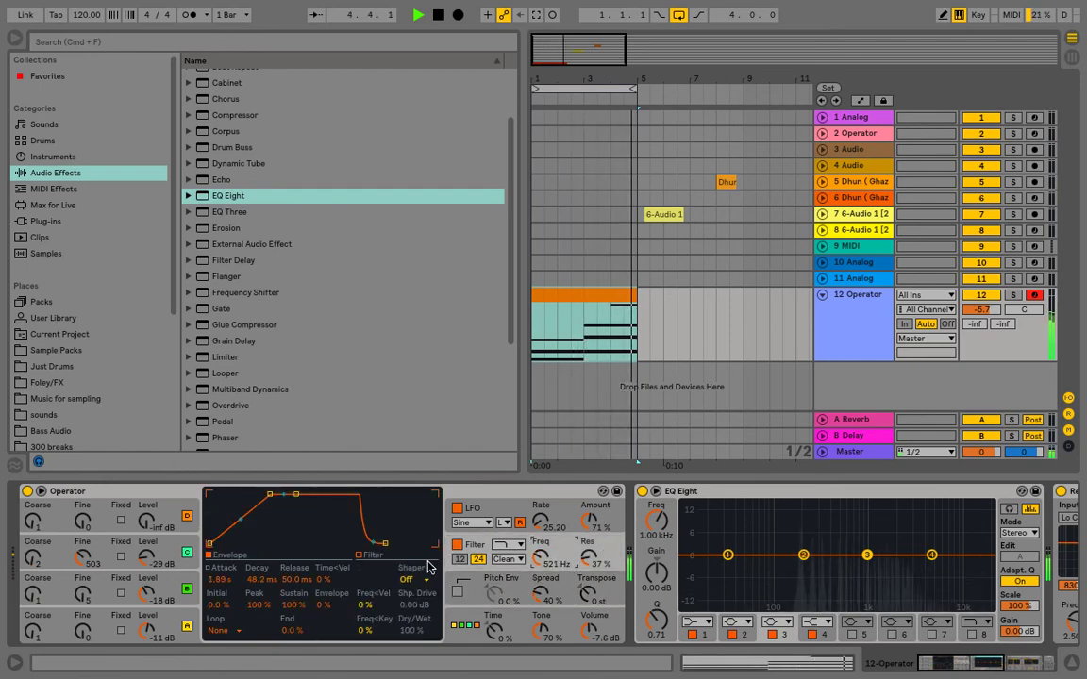
Set Operator's filter envelope amount to 32% and lower the filter frequency to 223 Hz
drag(326, 605, 325, 577)
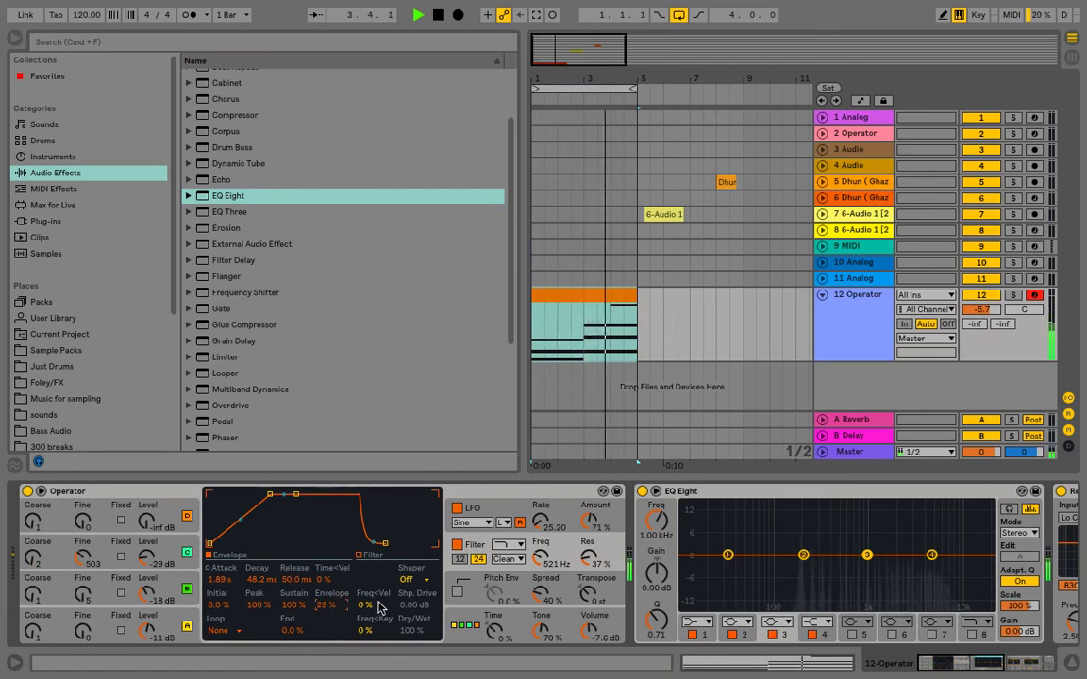
drag(540, 557, 541, 596)
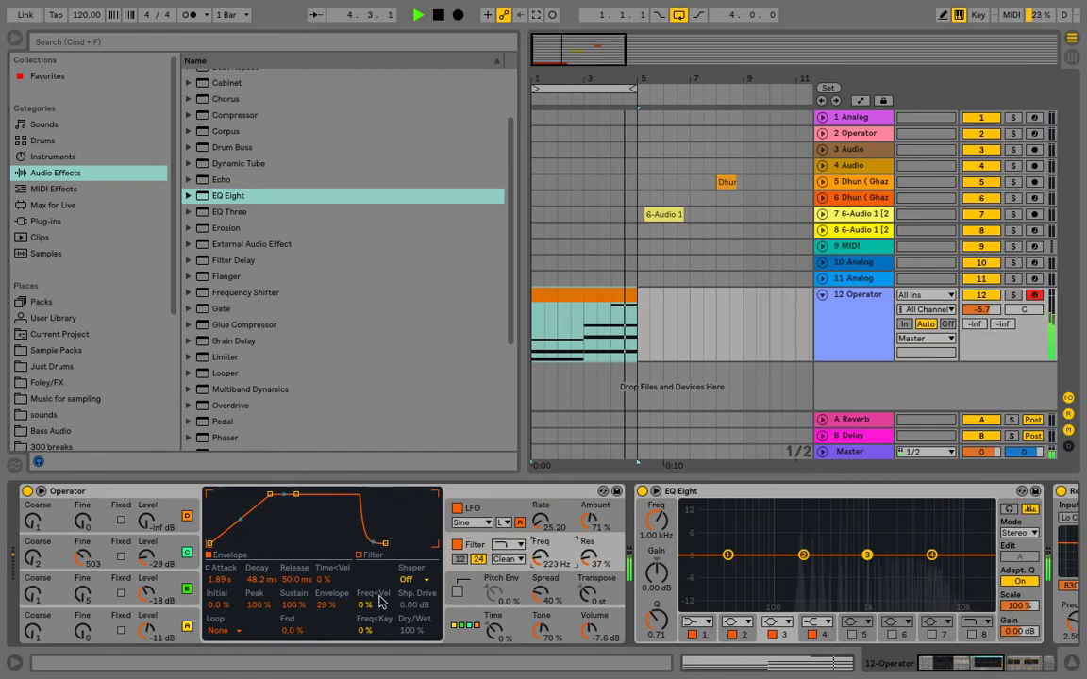
click(324, 607)
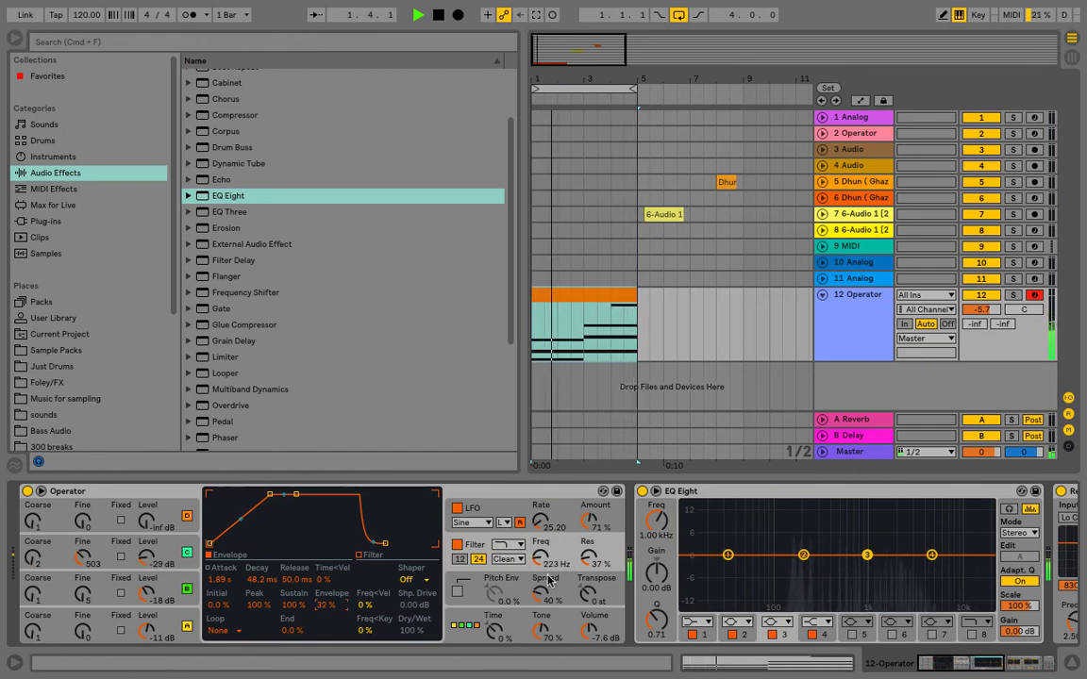
Reduce Operator's filter envelope amount to 20% and lower its filter frequency to 208 Hz
drag(324, 607, 323, 613)
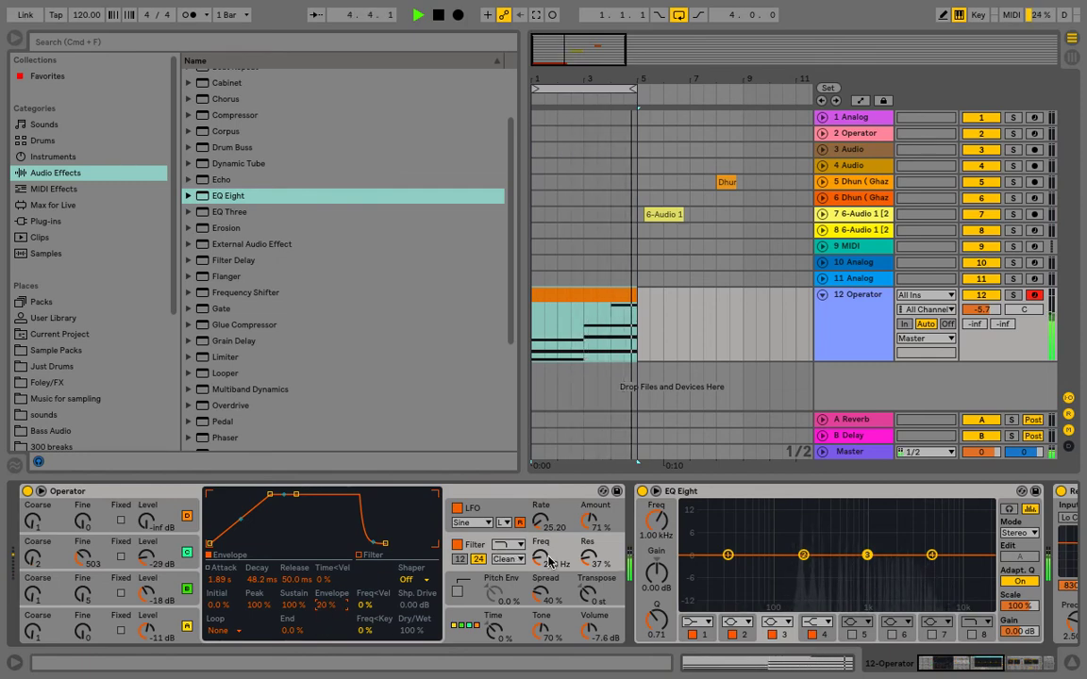
drag(541, 556, 541, 559)
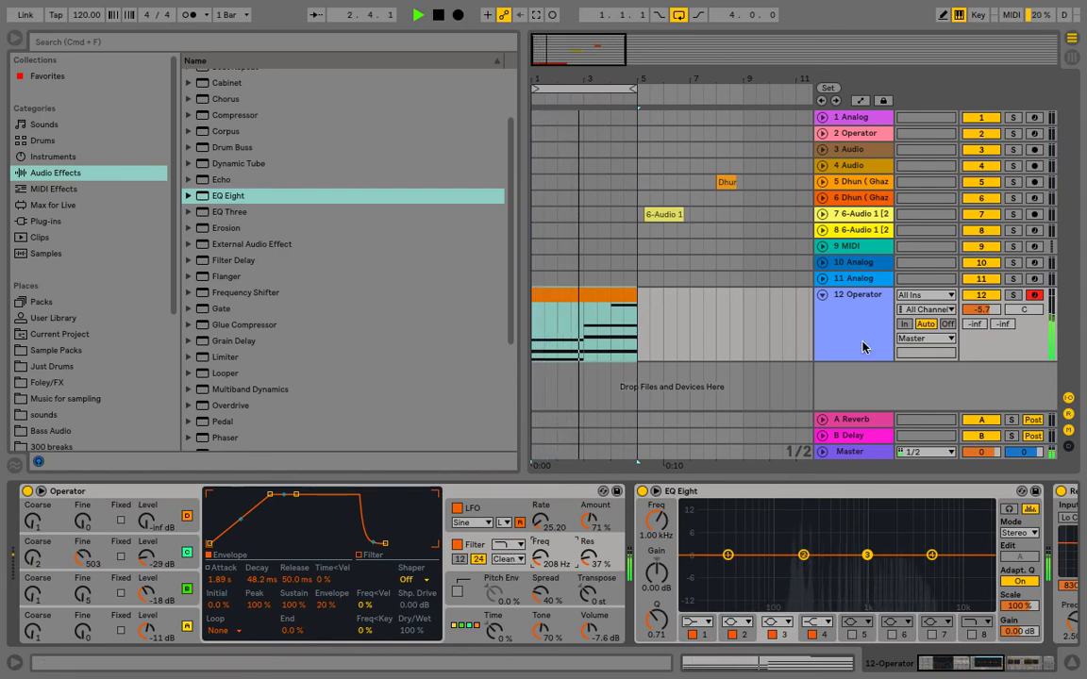
In EQ Eight, cut band 2 by 6.82 dB at 245 Hz and set band 3 to 1.60 kHz with 0.12 dB gain
drag(802, 555, 810, 578)
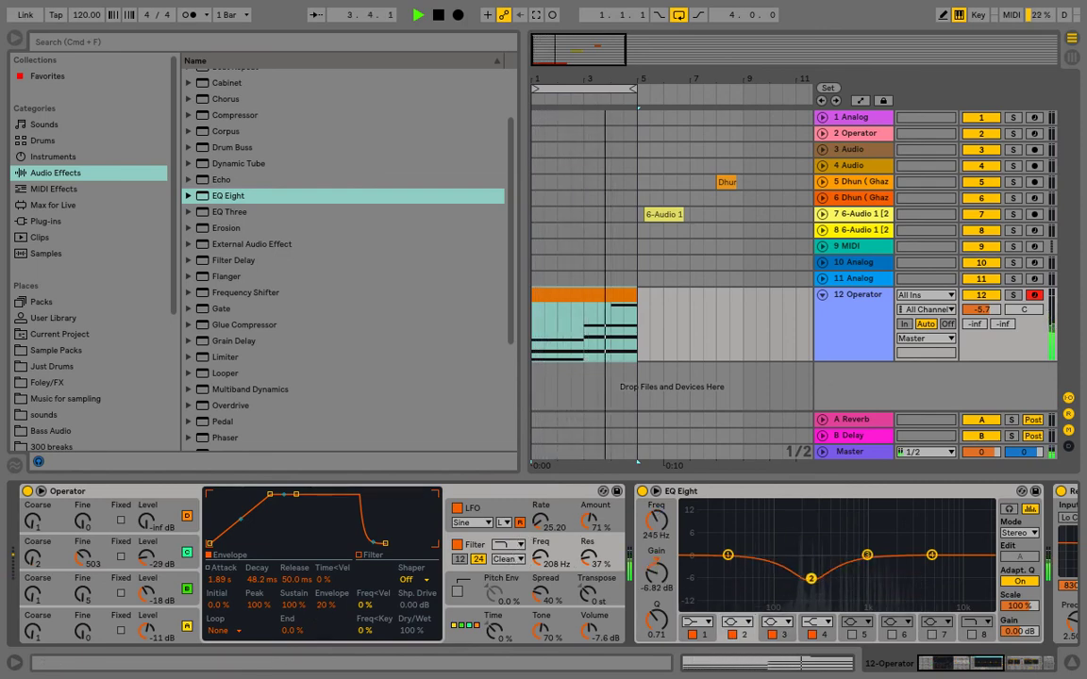
mouse_move(868, 556)
mouse_down()
mouse_move(886, 575)
mouse_move(886, 554)
mouse_up()
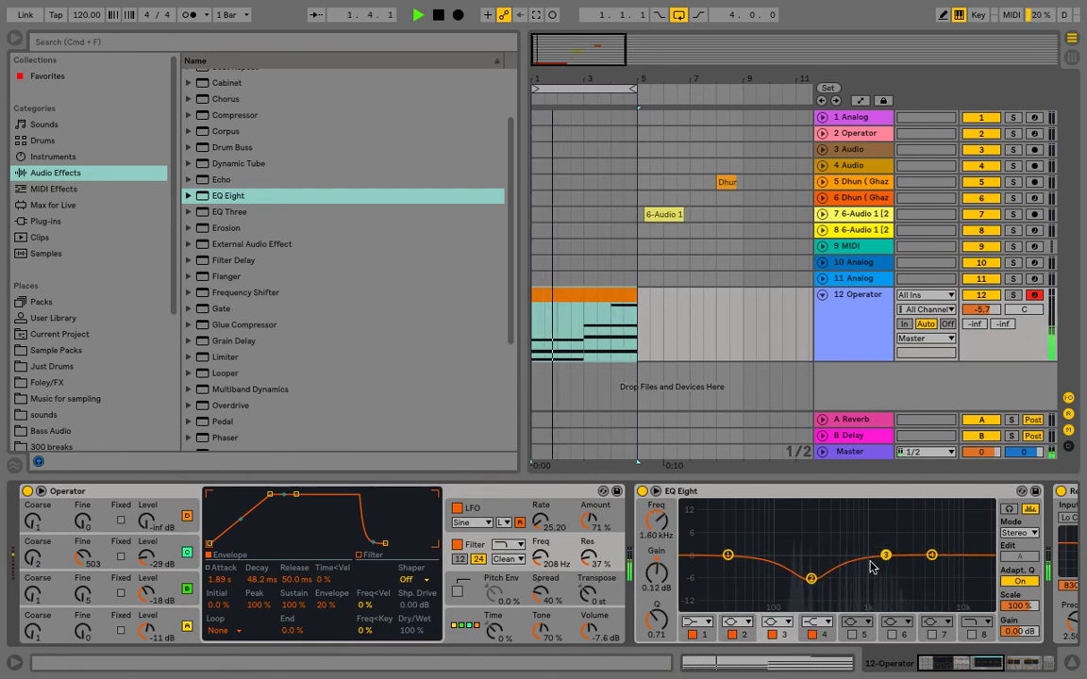
drag(976, 662, 1014, 658)
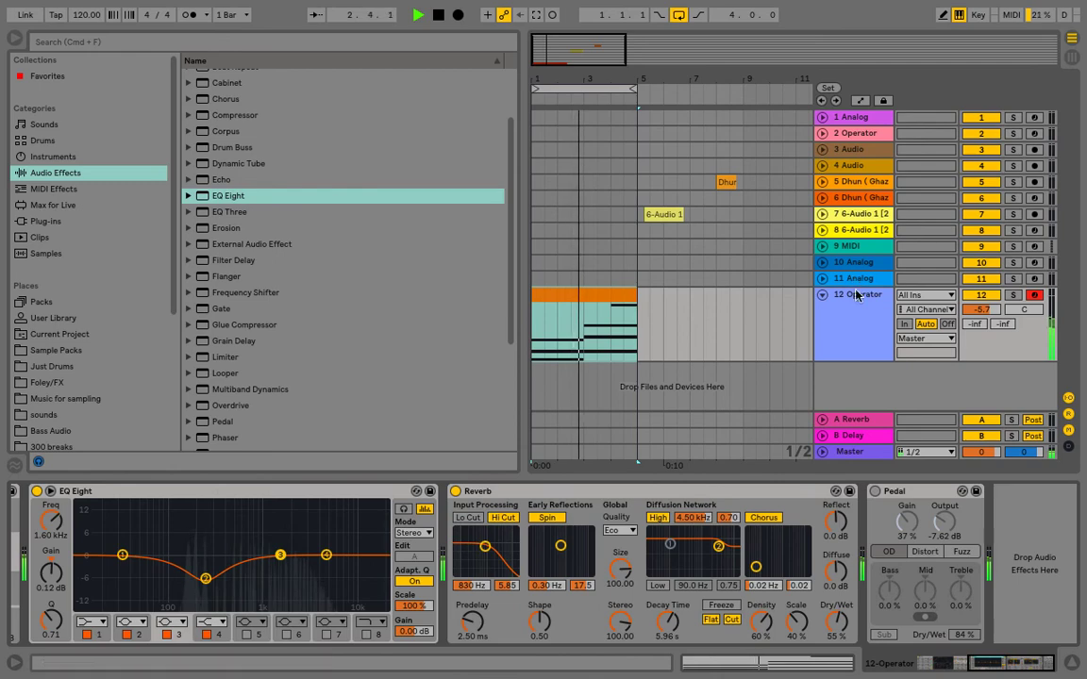
Stop playback, move the MIDI chord clip from track 12 up to the 2 Operator track, and play it there
key(space)
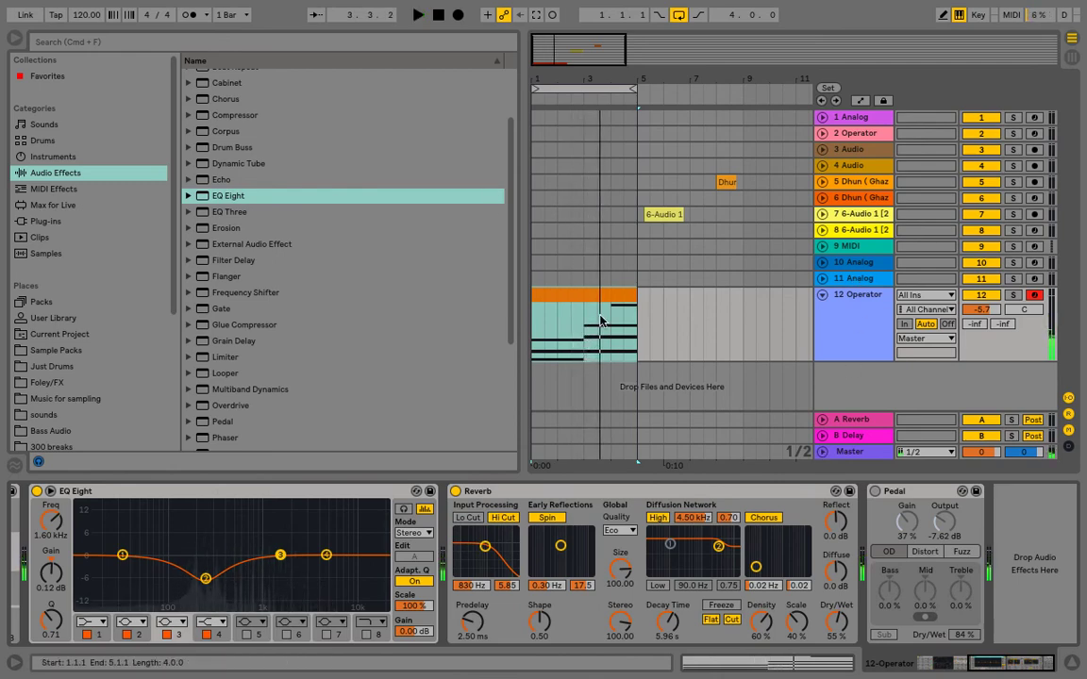
drag(574, 296, 569, 138)
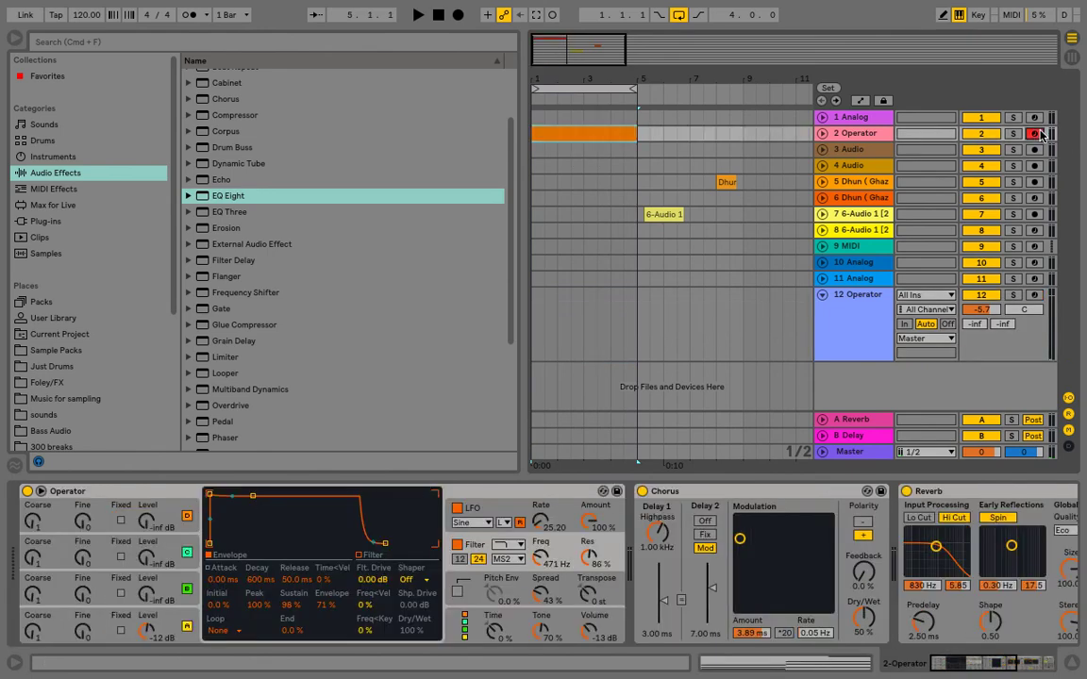
key(space)
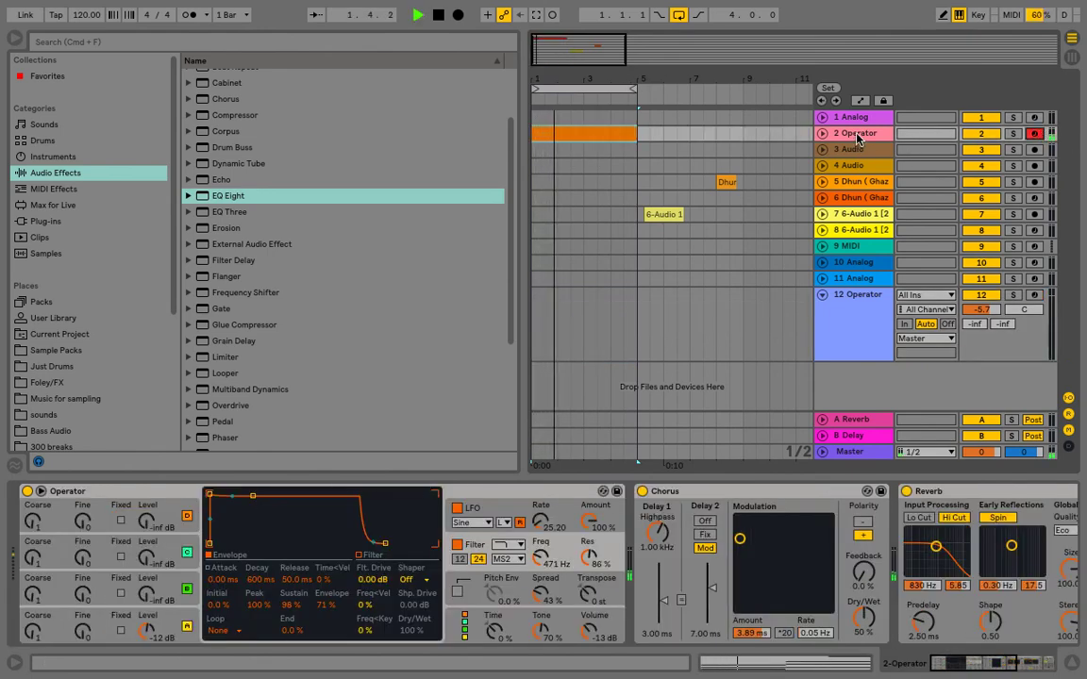
mouse_move(980, 659)
mouse_down()
mouse_move(1079, 661)
mouse_move(971, 676)
mouse_up()
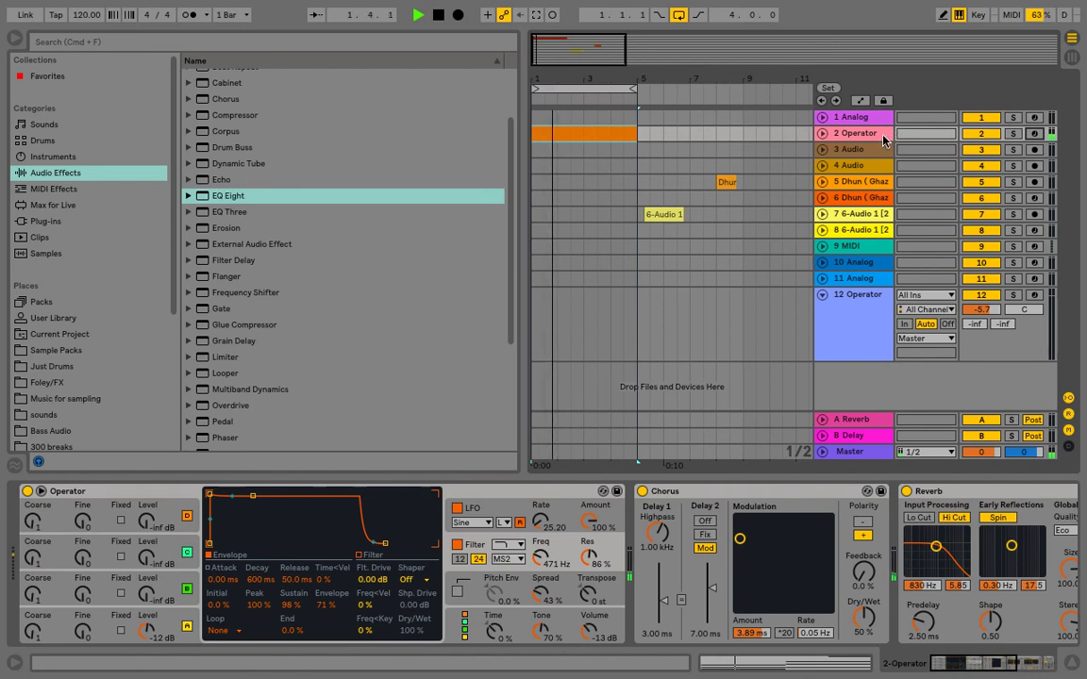
Arm the 2 Operator track and set its Operator's filter frequency to 1.29 kHz and volume to -5.1 dB
click(1037, 136)
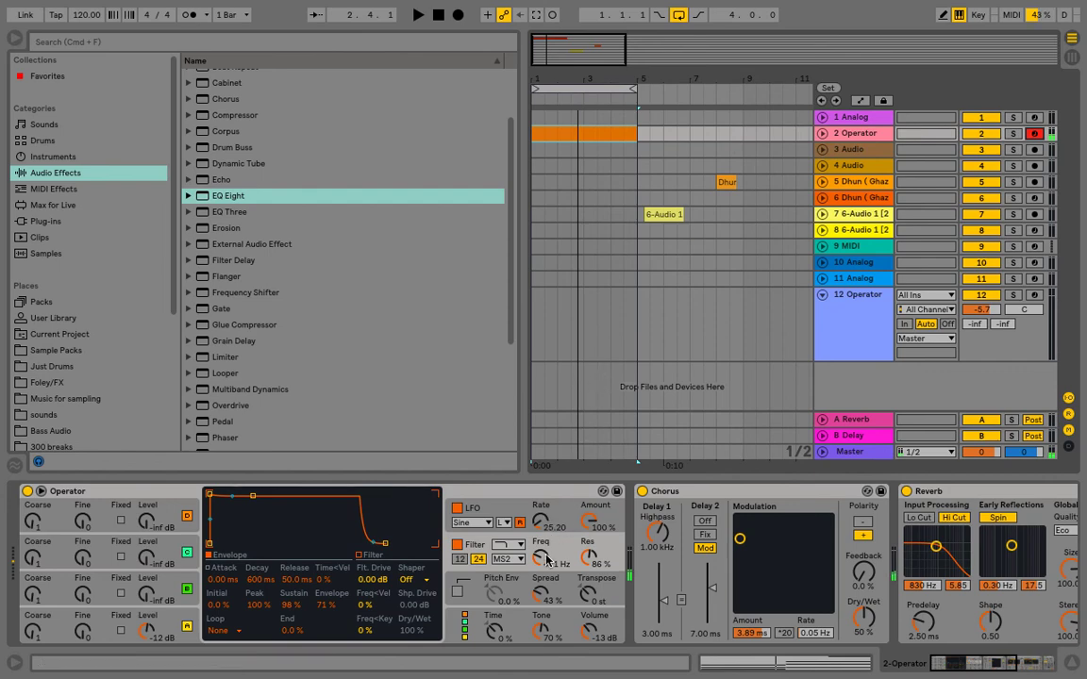
drag(543, 559, 542, 555)
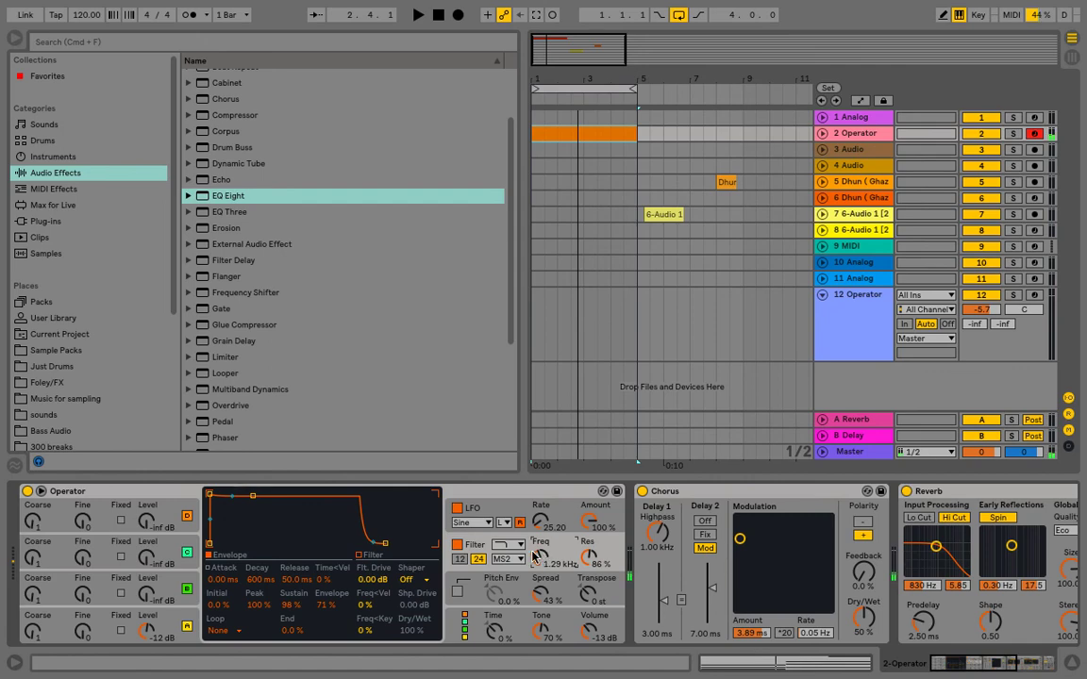
click(821, 134)
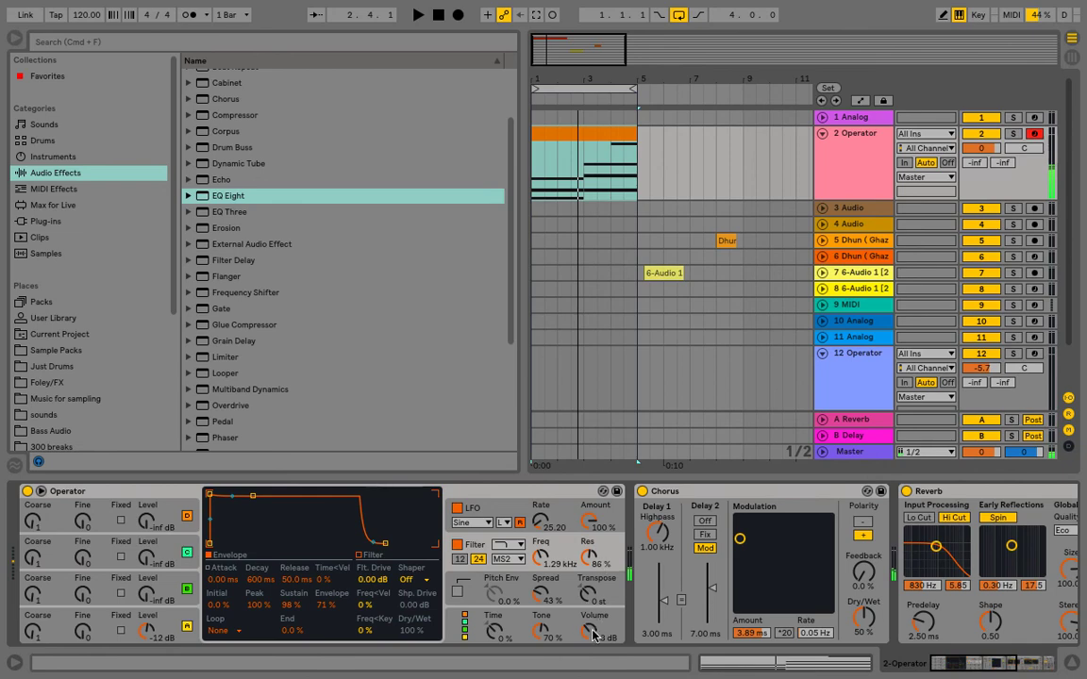
drag(593, 637, 593, 639)
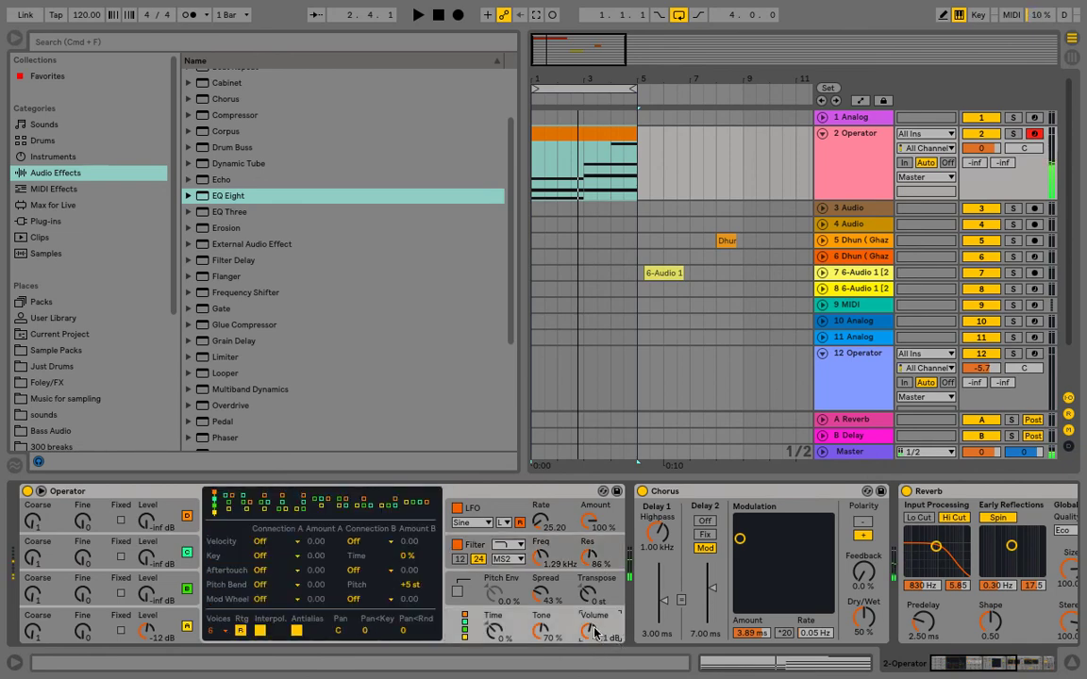
click(478, 545)
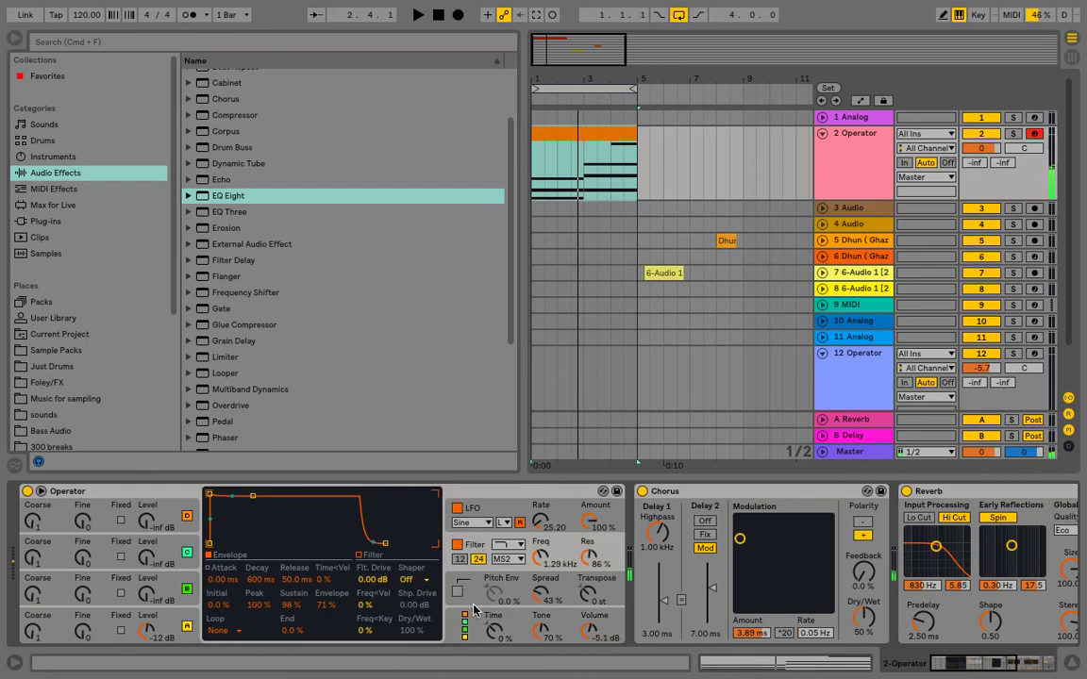
click(169, 625)
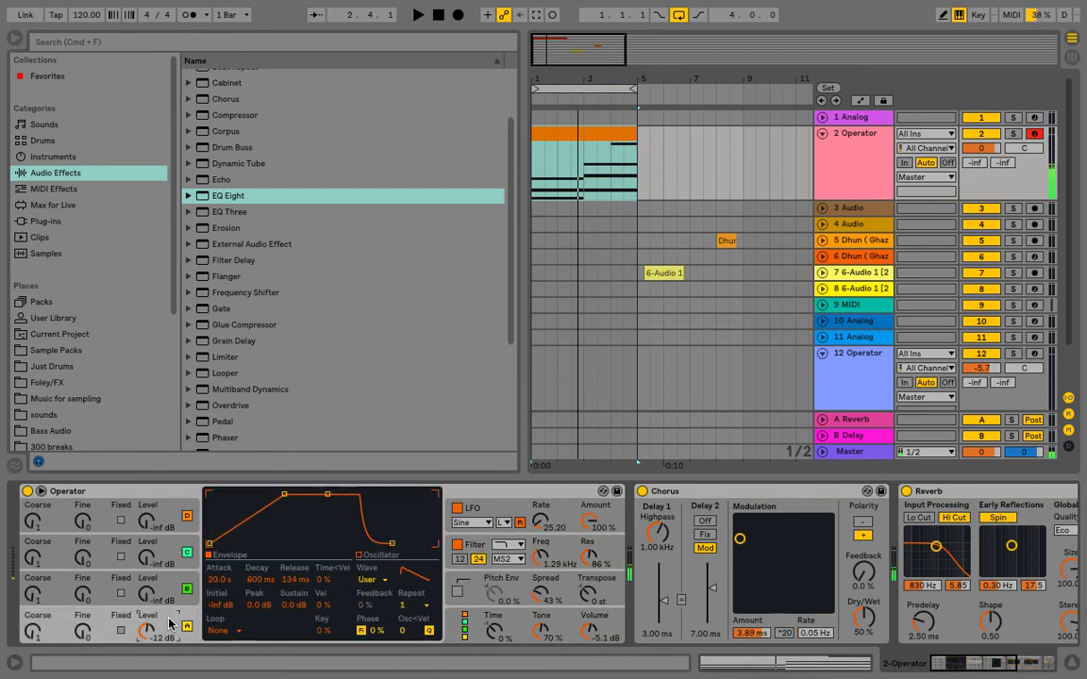
click(479, 545)
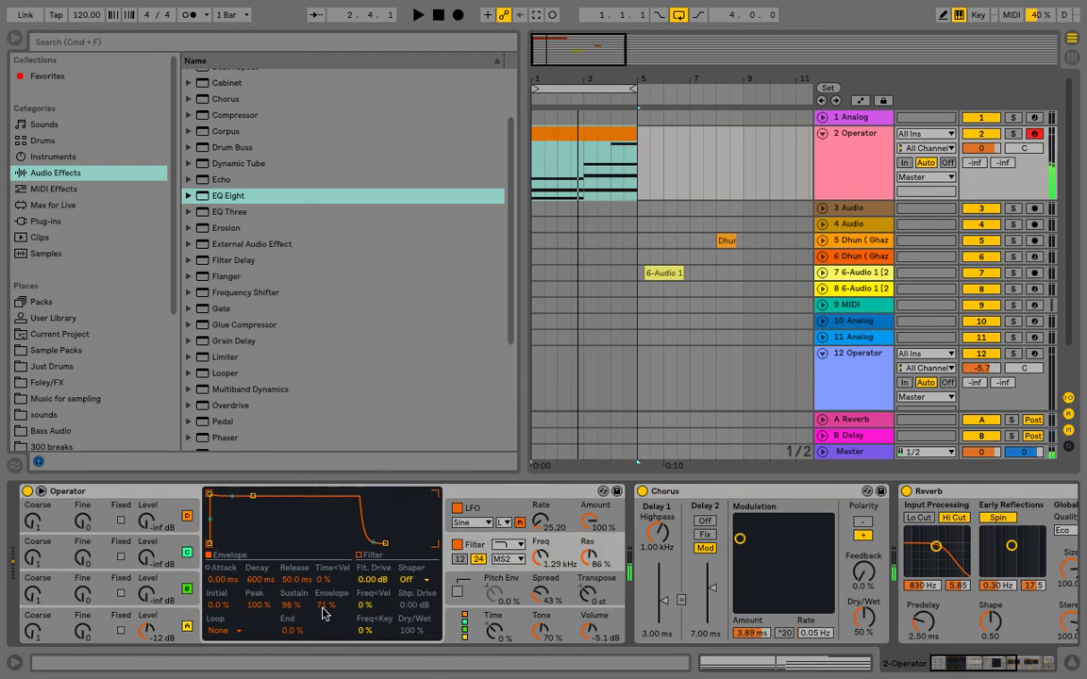
Arm the 12 Operator track, switch its Operator to the algorithm with all four oscillators stacked in series, and lower the computer keyboard's octave to C2
click(861, 357)
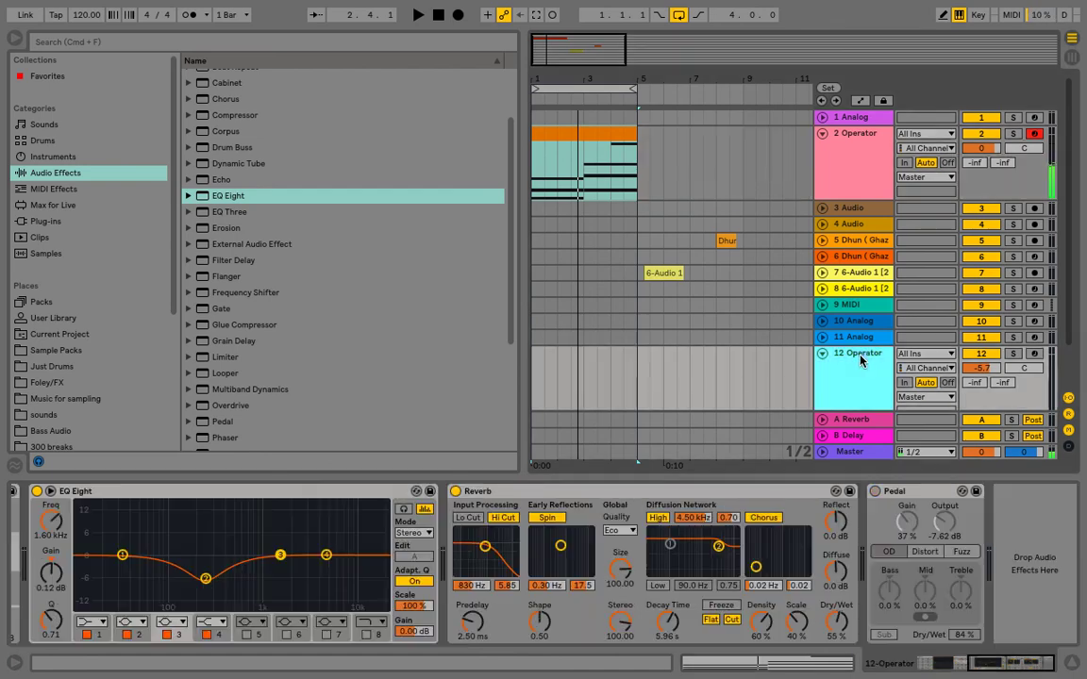
drag(1005, 666, 736, 665)
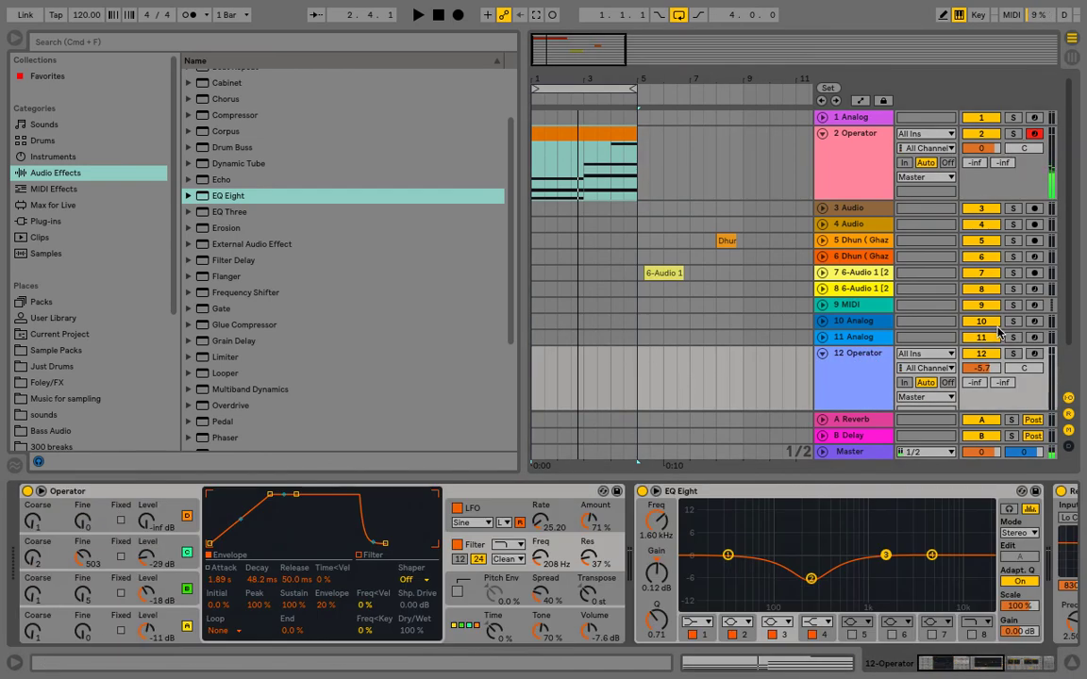
click(1035, 354)
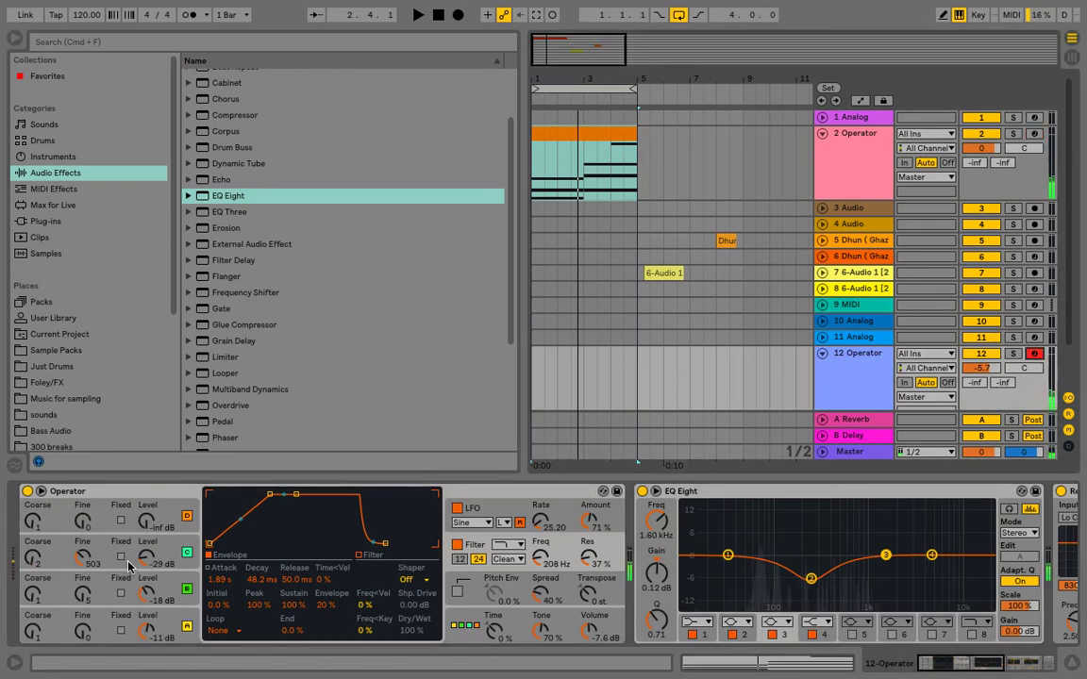
click(448, 640)
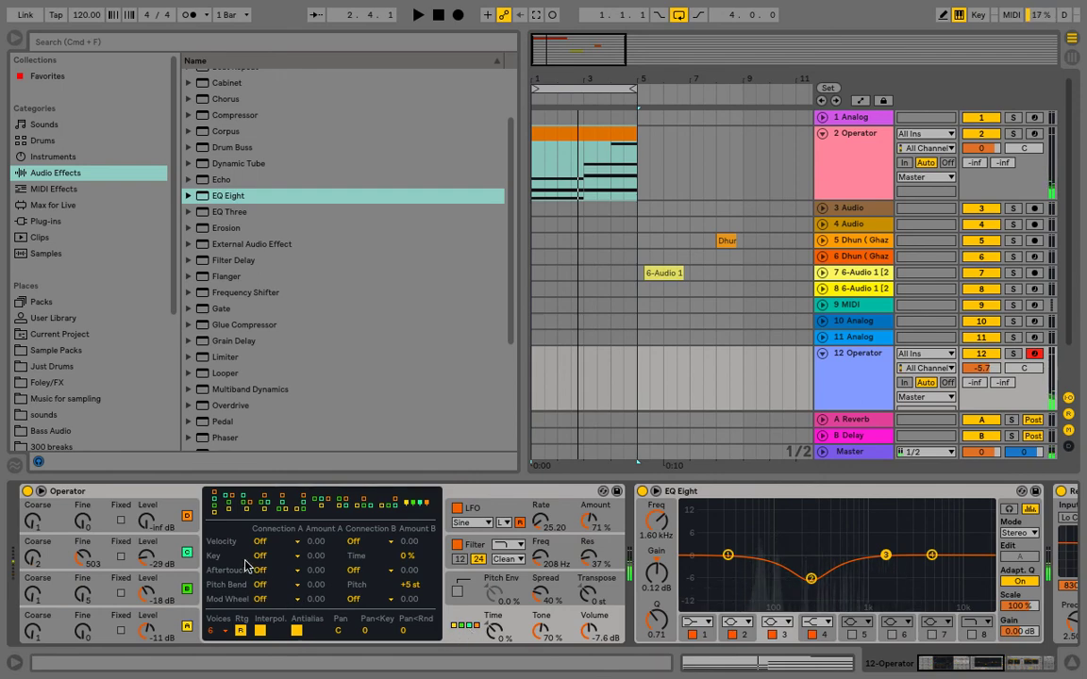
click(215, 510)
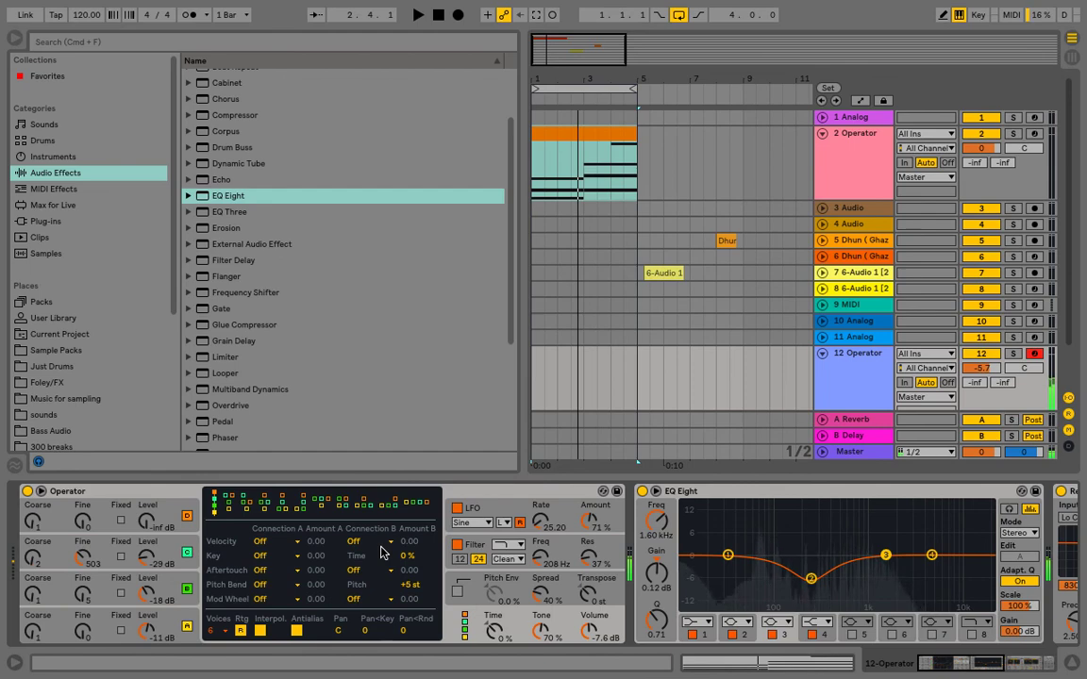
key(z)
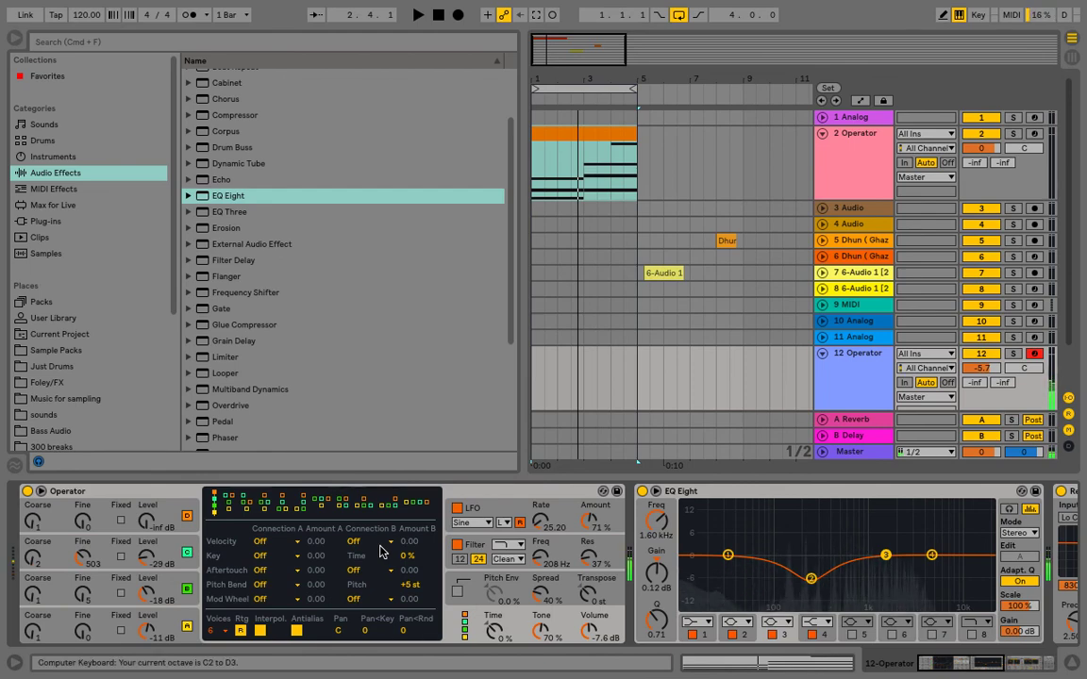
Boost EQ Eight's band 3 by 4.59 dB at 825 Hz and raise Operator's oscillator C level to -19 dB
drag(893, 572, 867, 557)
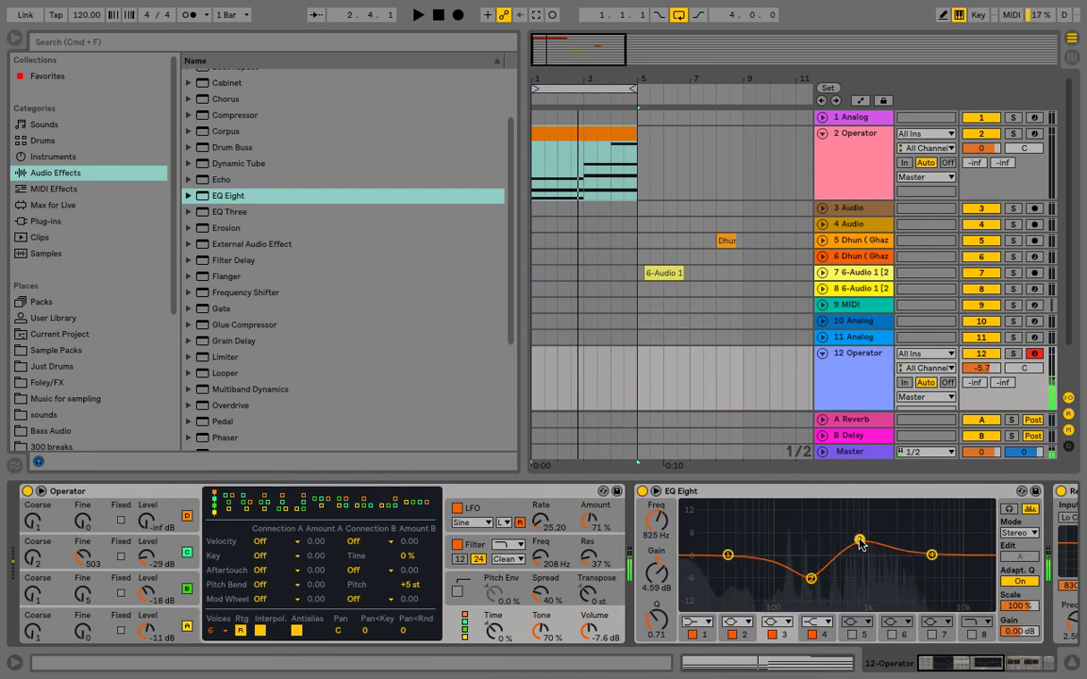
click(142, 552)
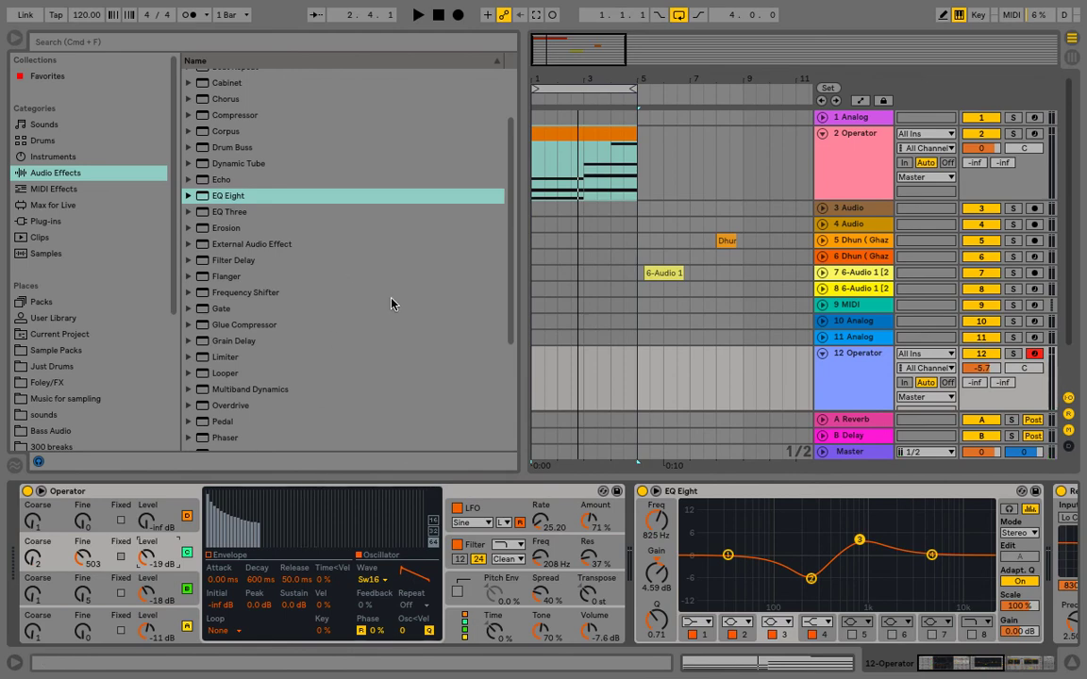
Fold the 12 Operator and 2 Operator tracks in the arrangement
click(823, 357)
click(821, 353)
click(822, 133)
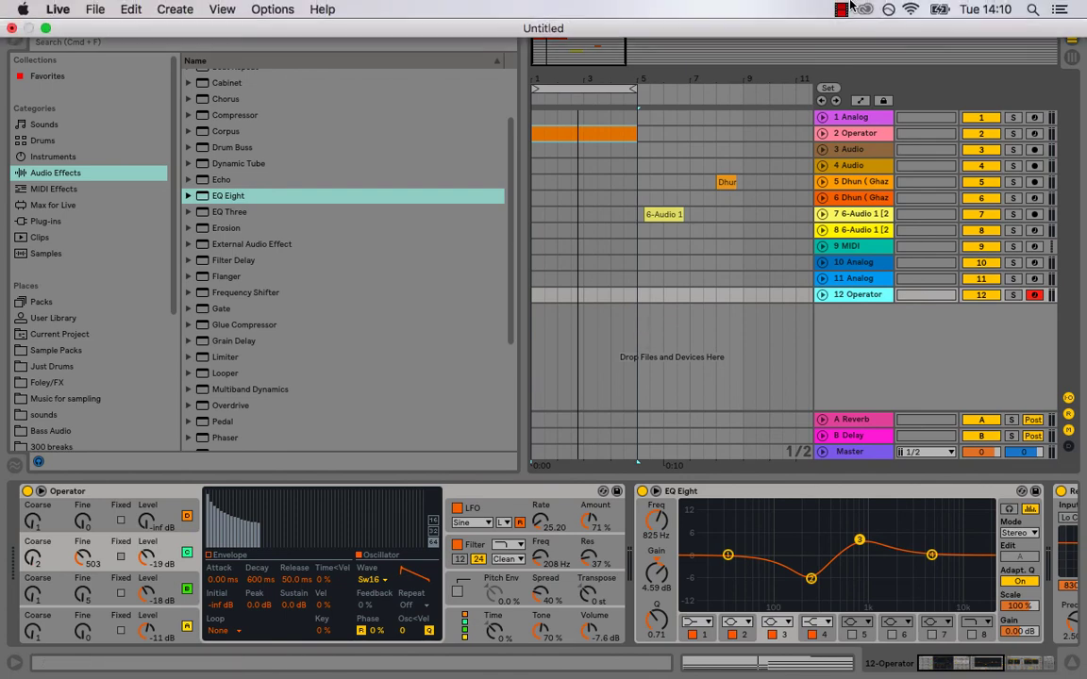
mouse_move(884, 8)
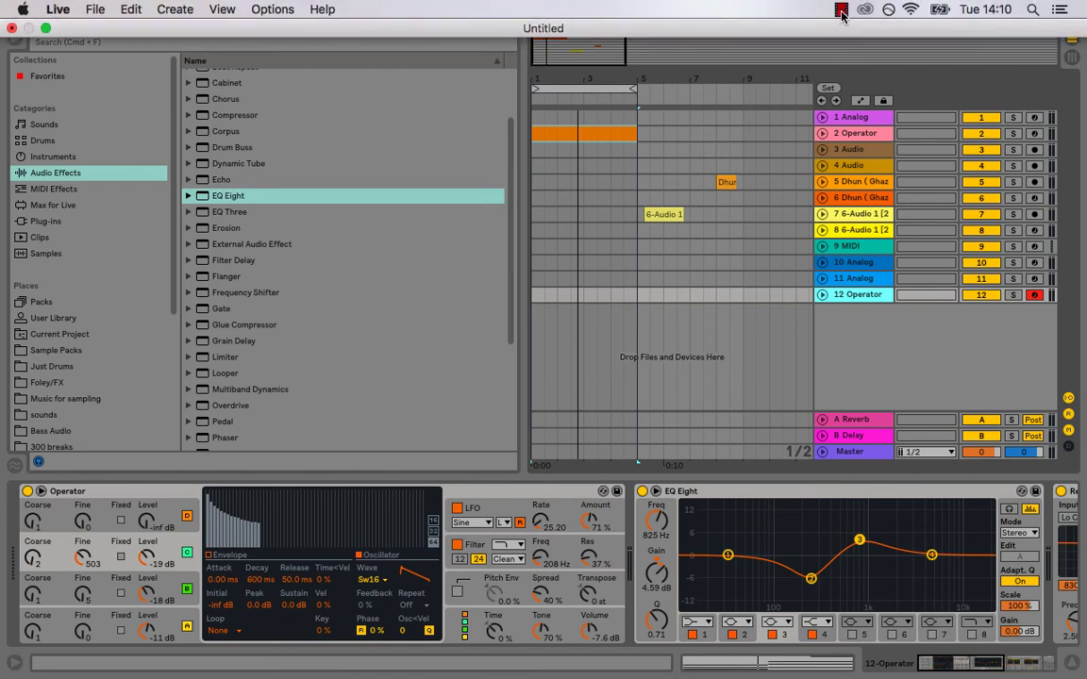